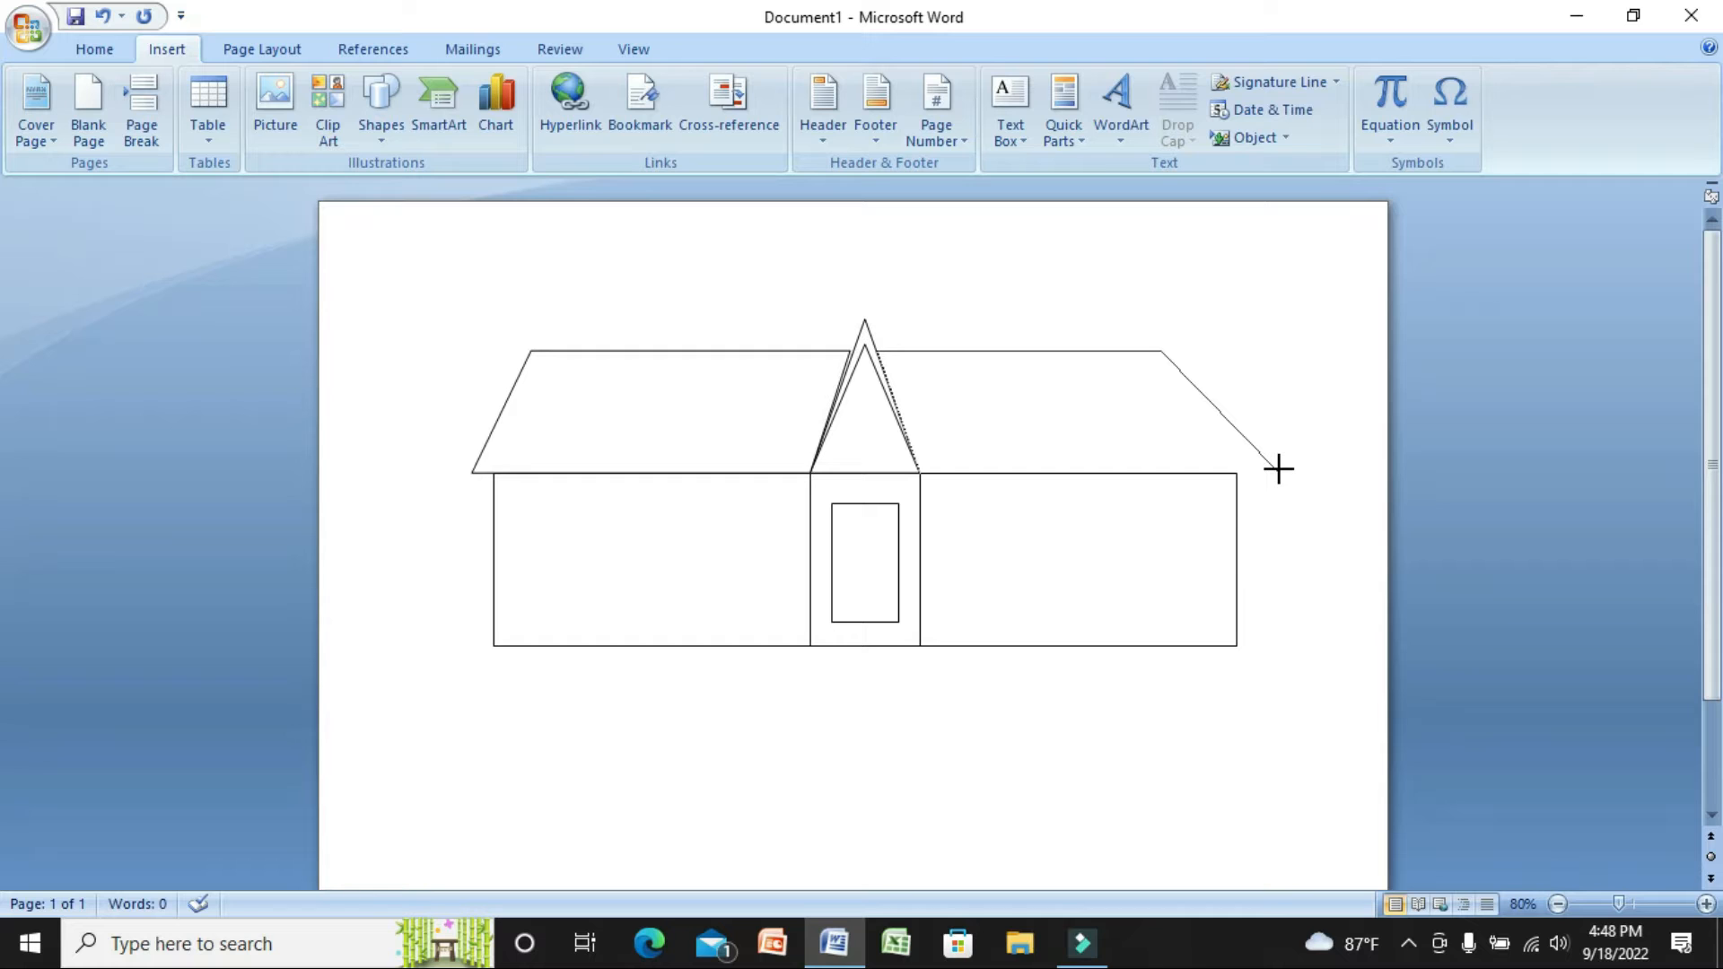
# Complete the right roof freeform with its slanted end and bottom edge, about 1.26" high and 4.14" wide
pyautogui.click(1279, 468)
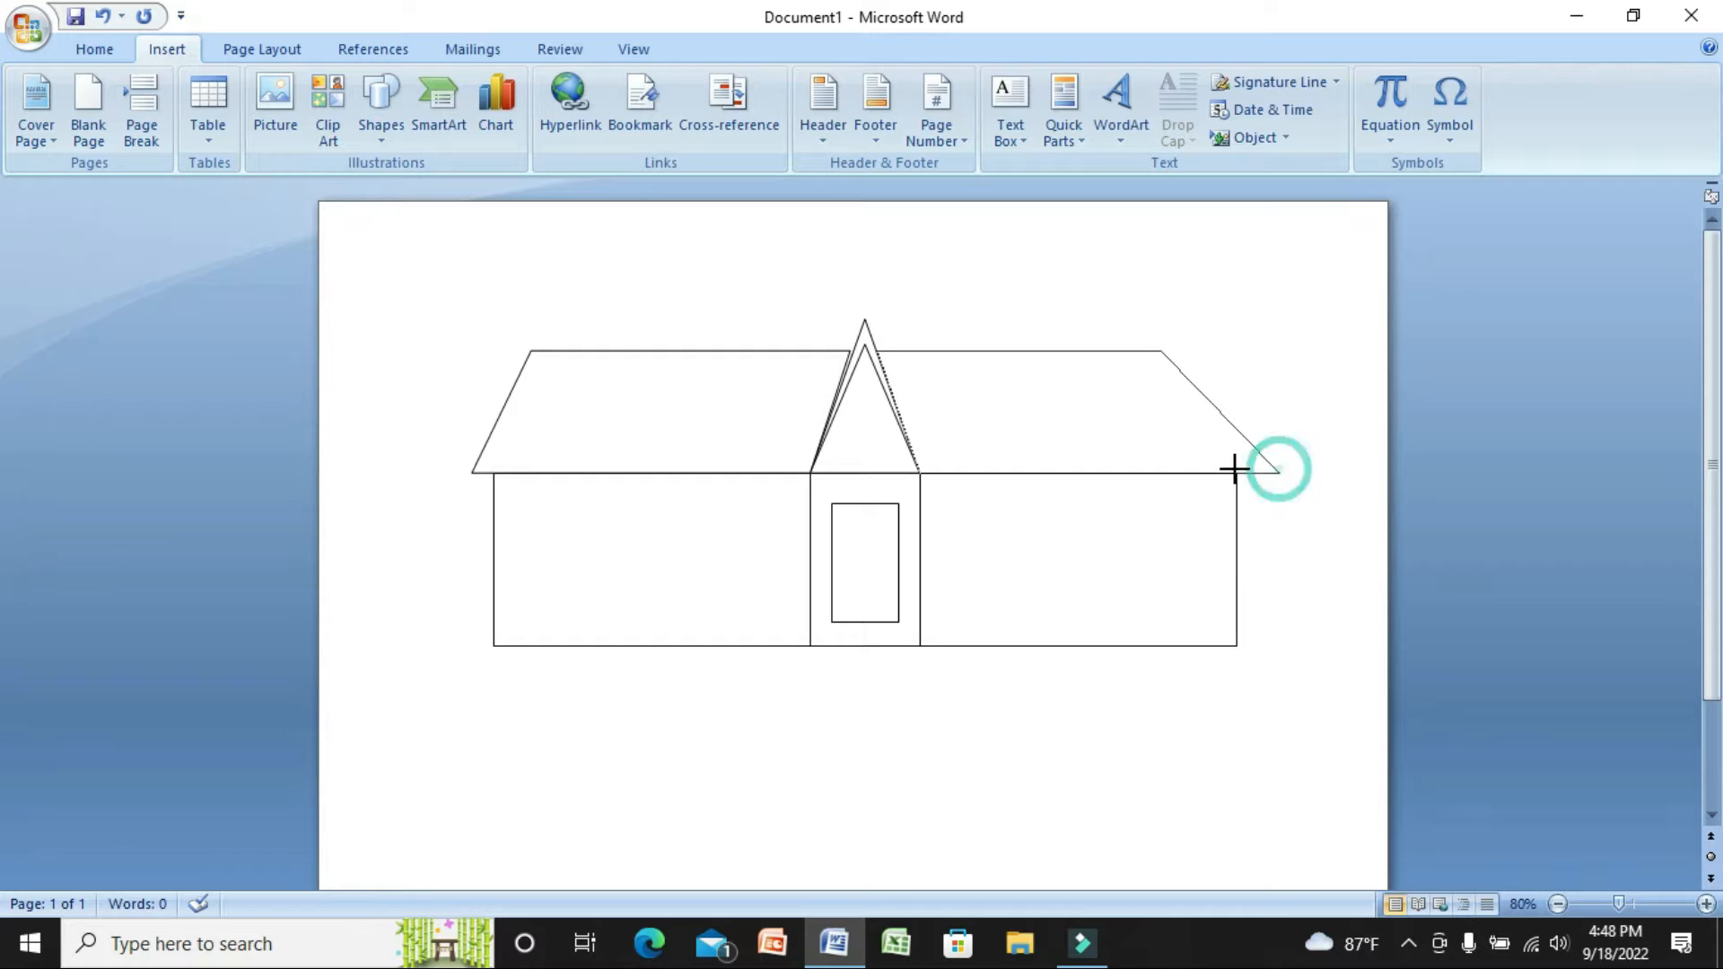
pyautogui.click(920, 468)
# Set the right roof shape's width to 3.9" to match the left roof
pyautogui.click(606, 399)
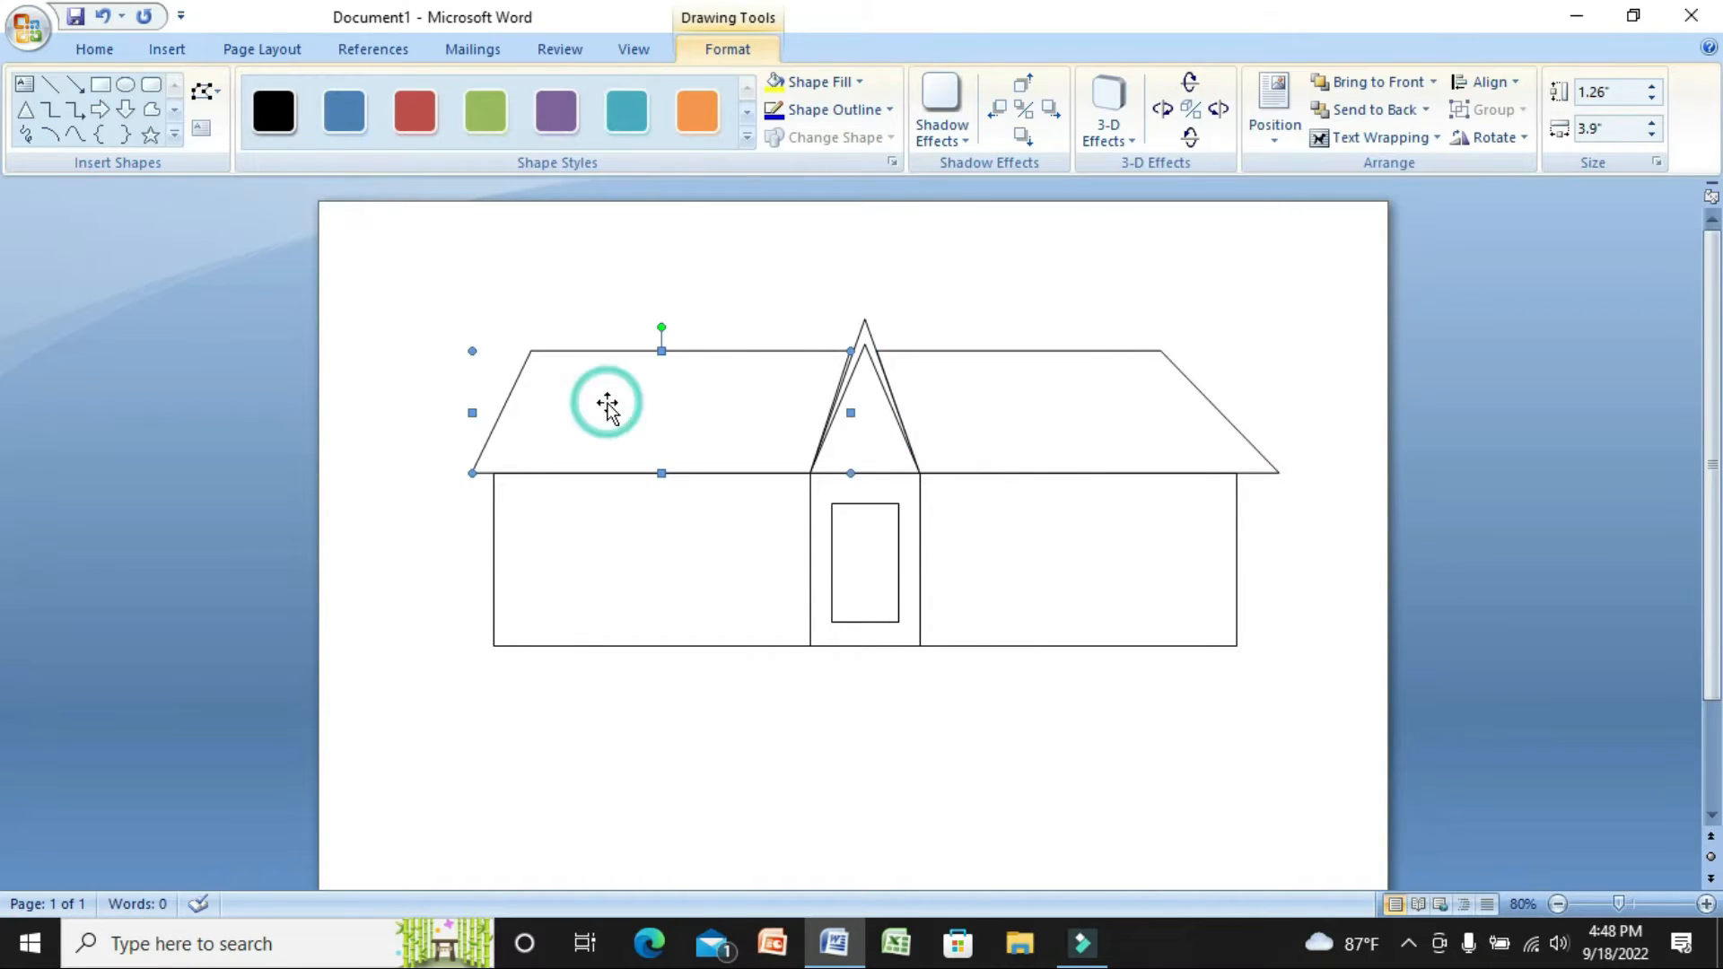
pyautogui.click(1107, 423)
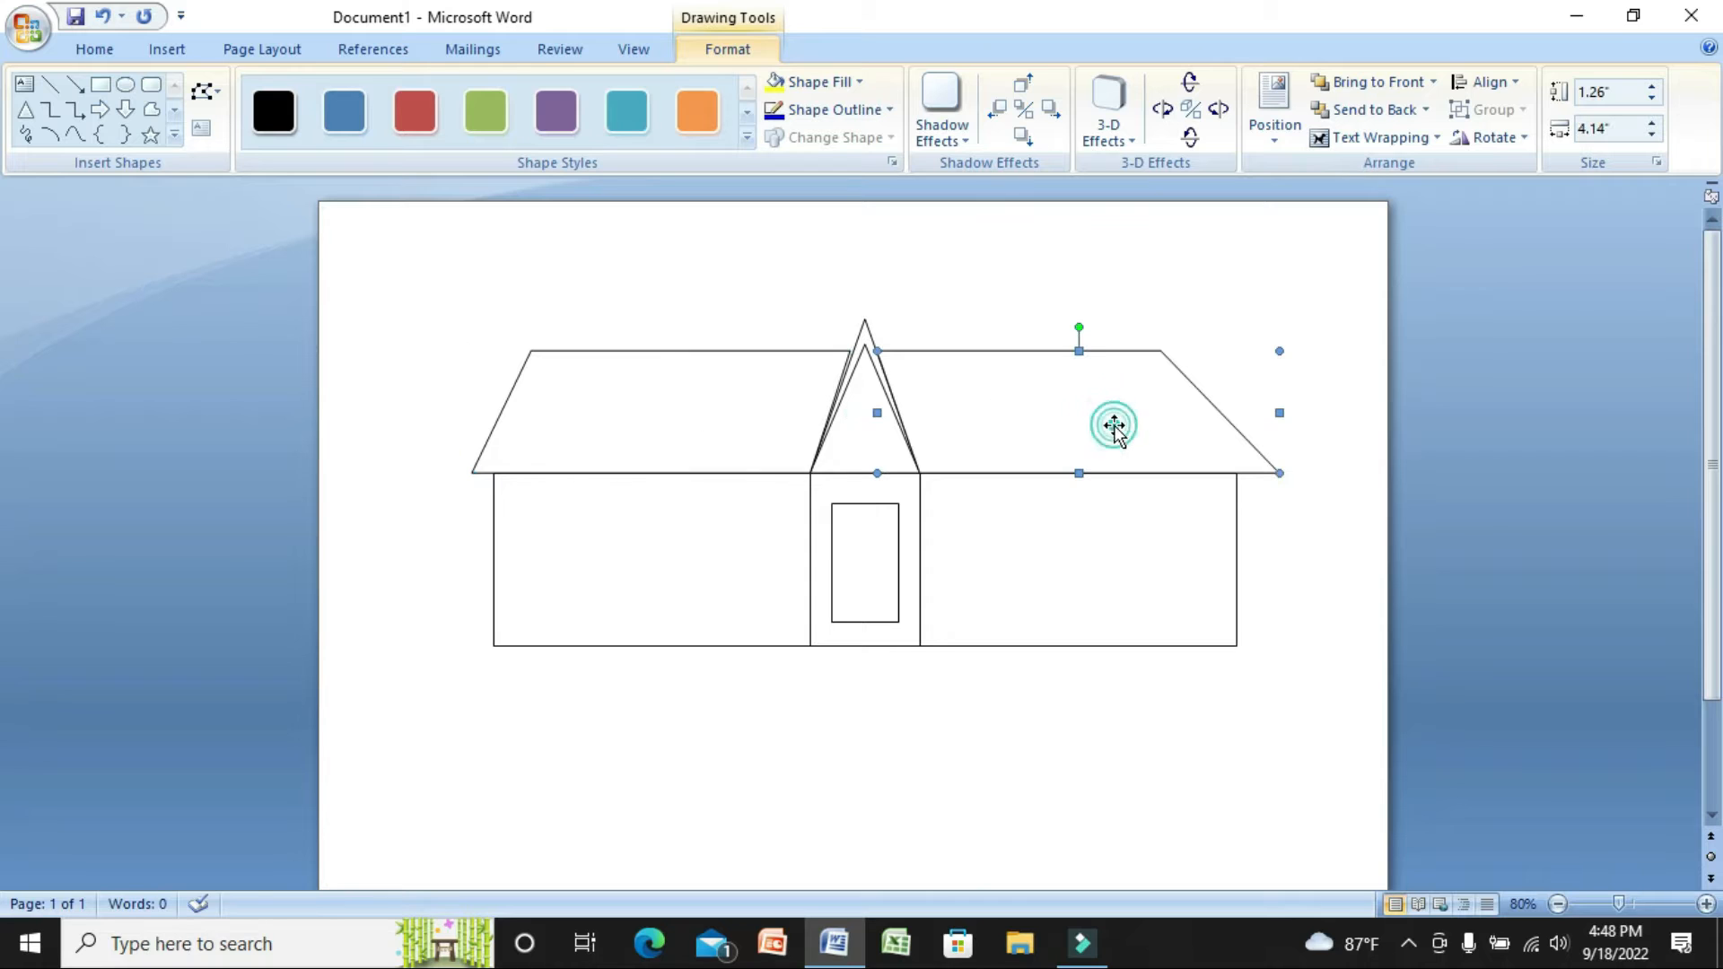
pyautogui.click(680, 451)
pyautogui.click(1081, 400)
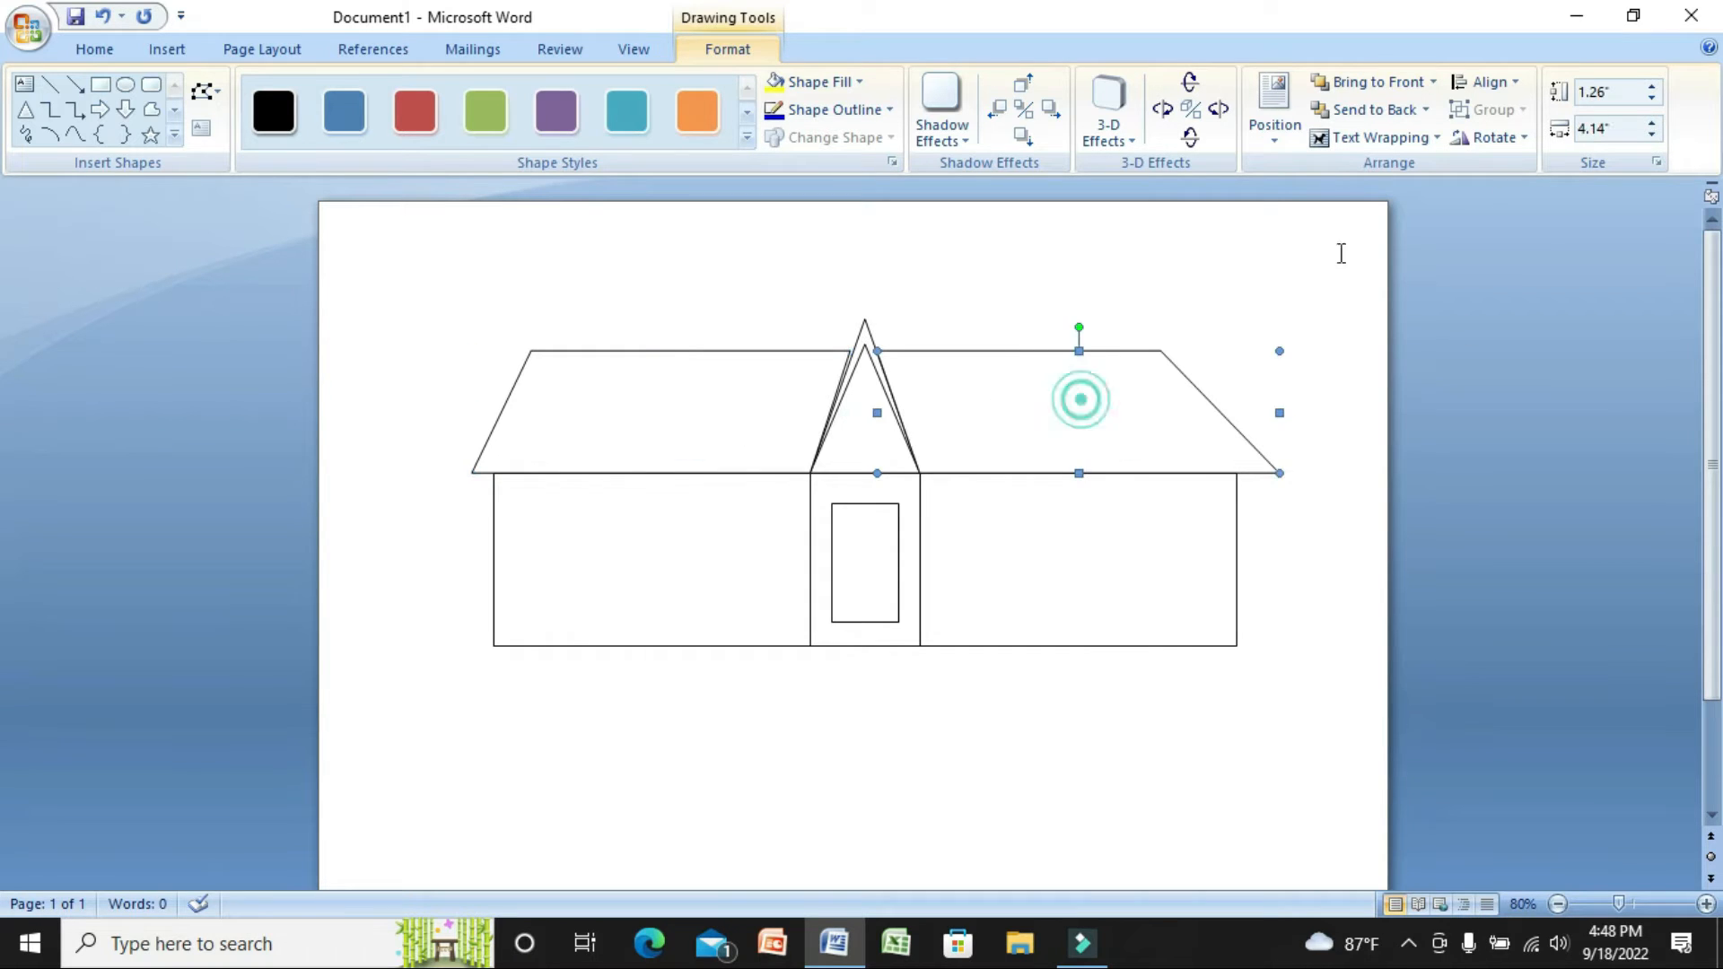
pyautogui.click(1621, 128)
pyautogui.press('BackSpace')
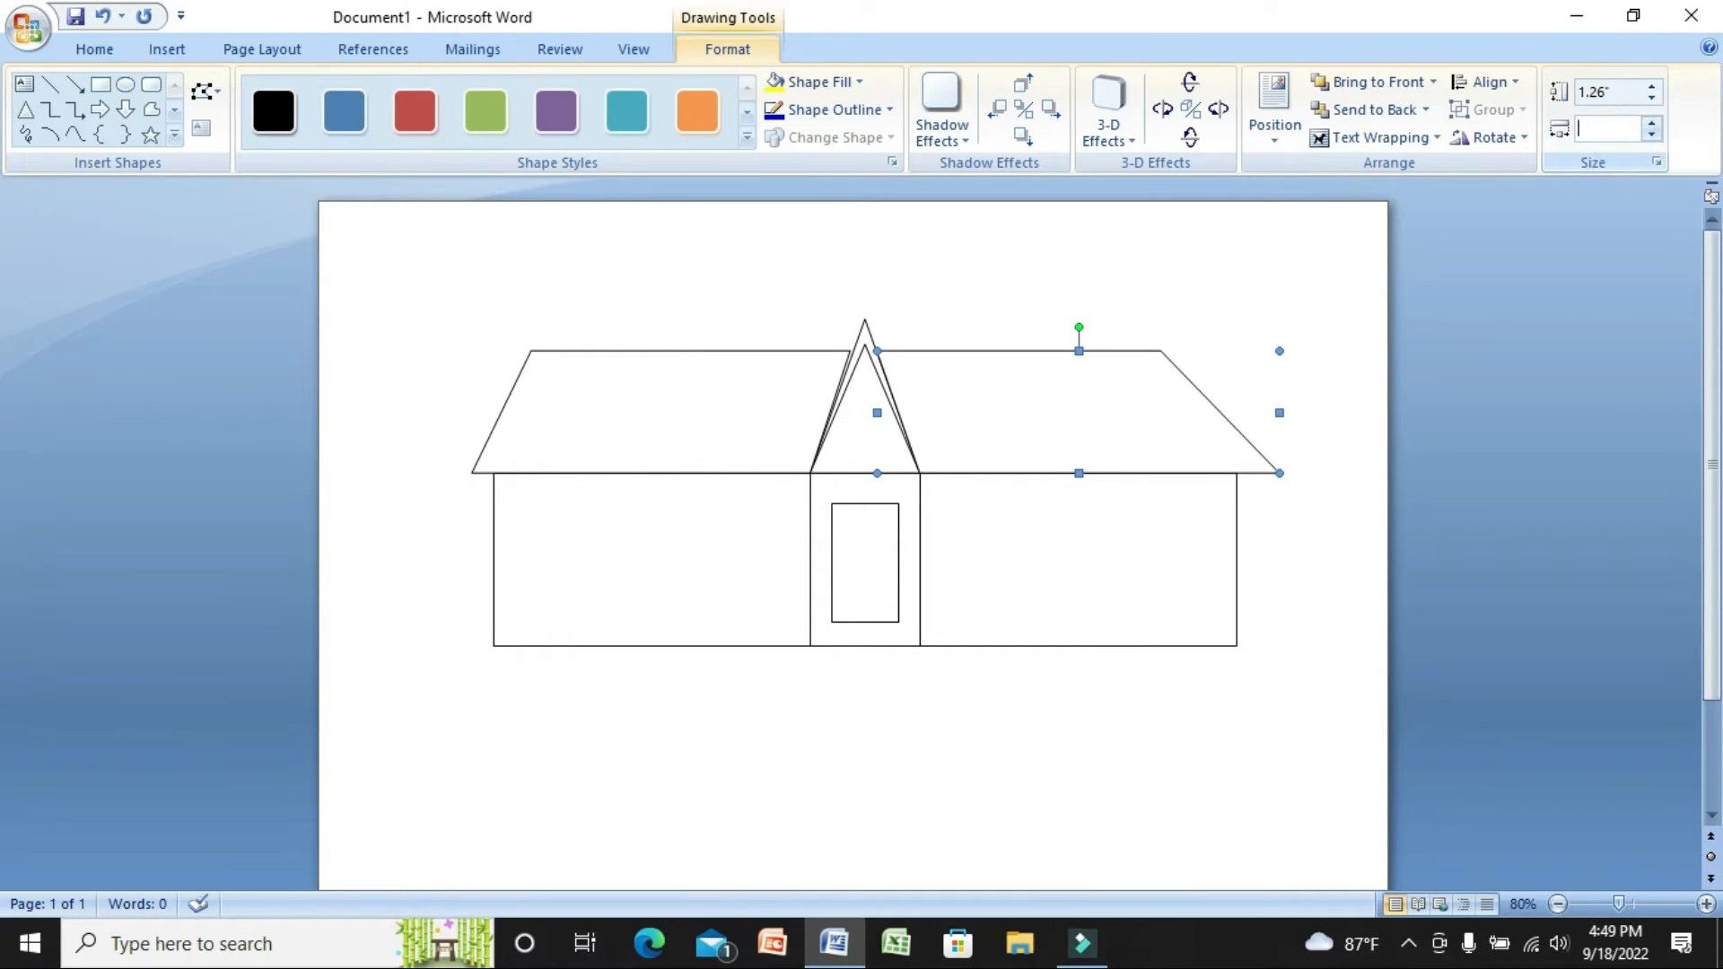
pyautogui.write('3.9')
pyautogui.press('Return')
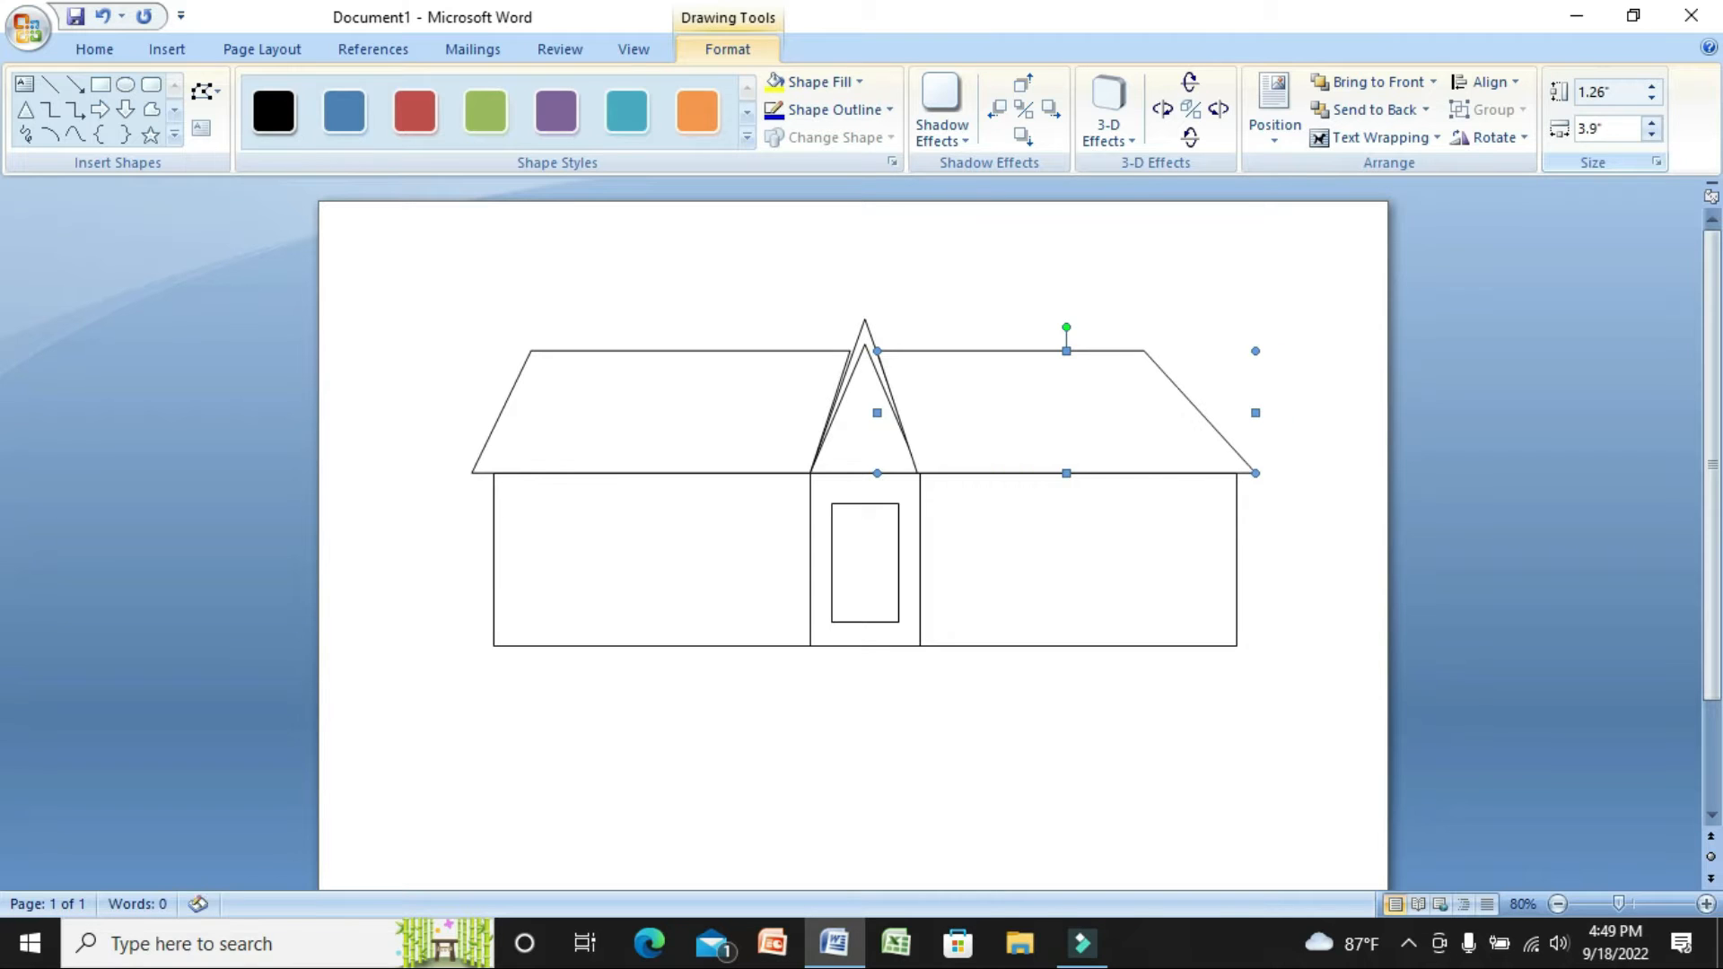
pyautogui.click(804, 746)
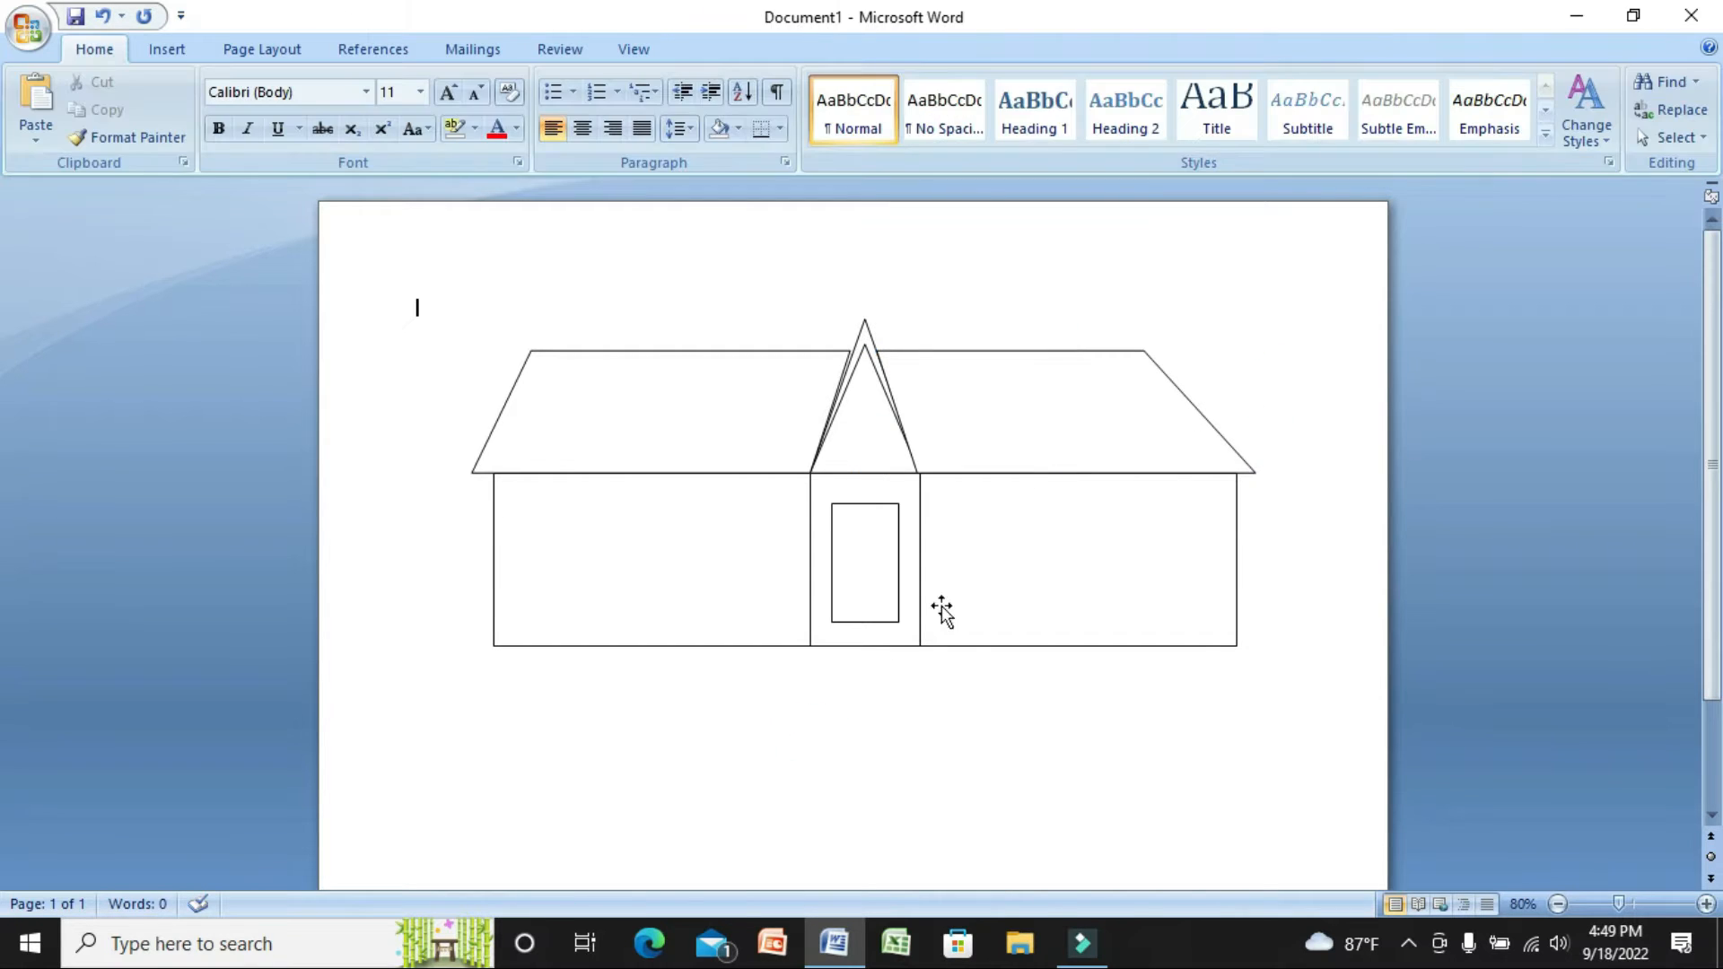
# Nudge the left roof shape slightly to the right, toward the central gable
pyautogui.click(792, 393)
pyautogui.click(1107, 406)
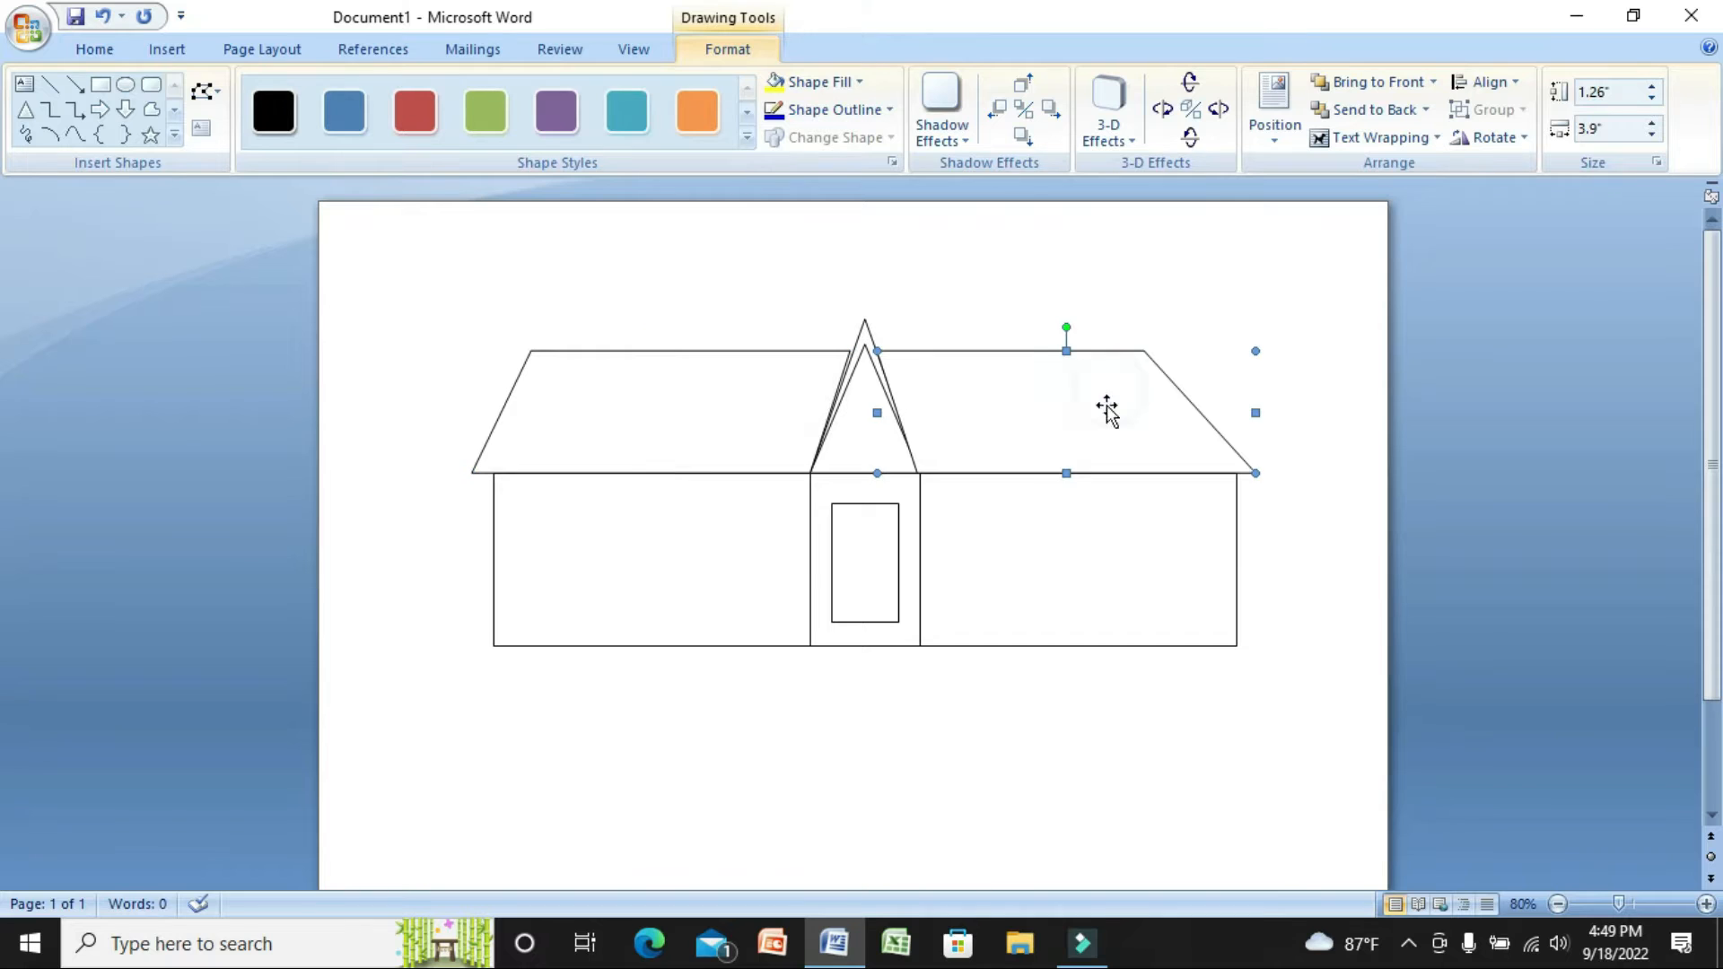
pyautogui.click(1044, 769)
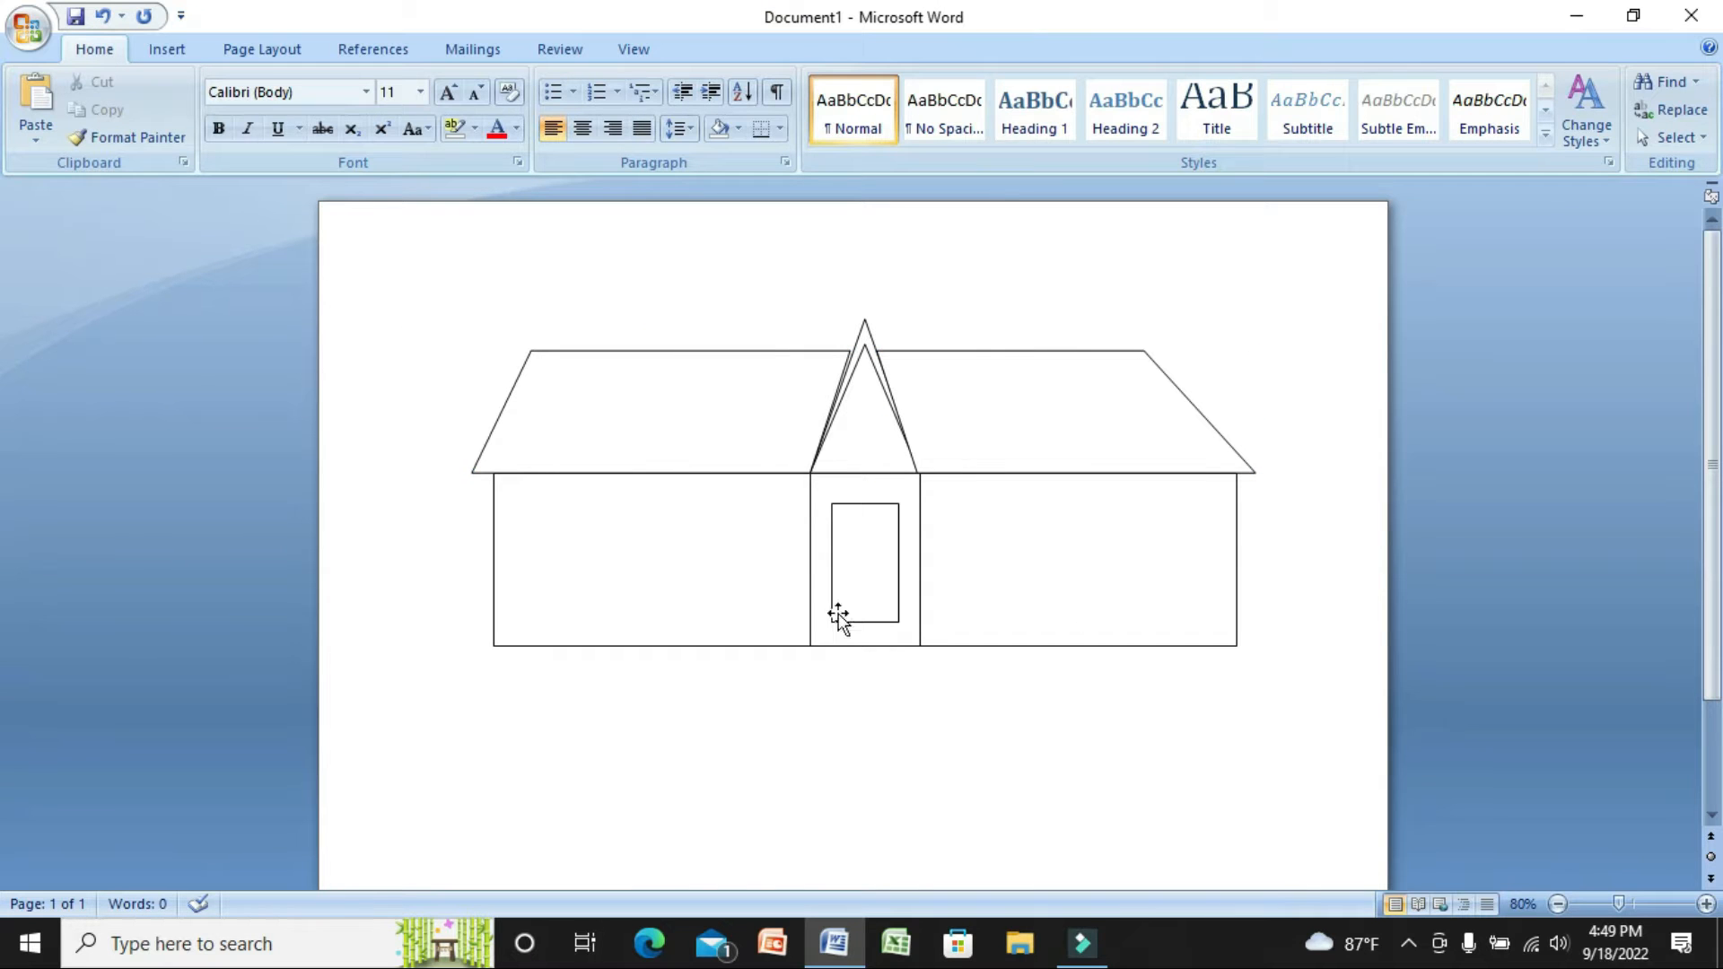
pyautogui.click(773, 426)
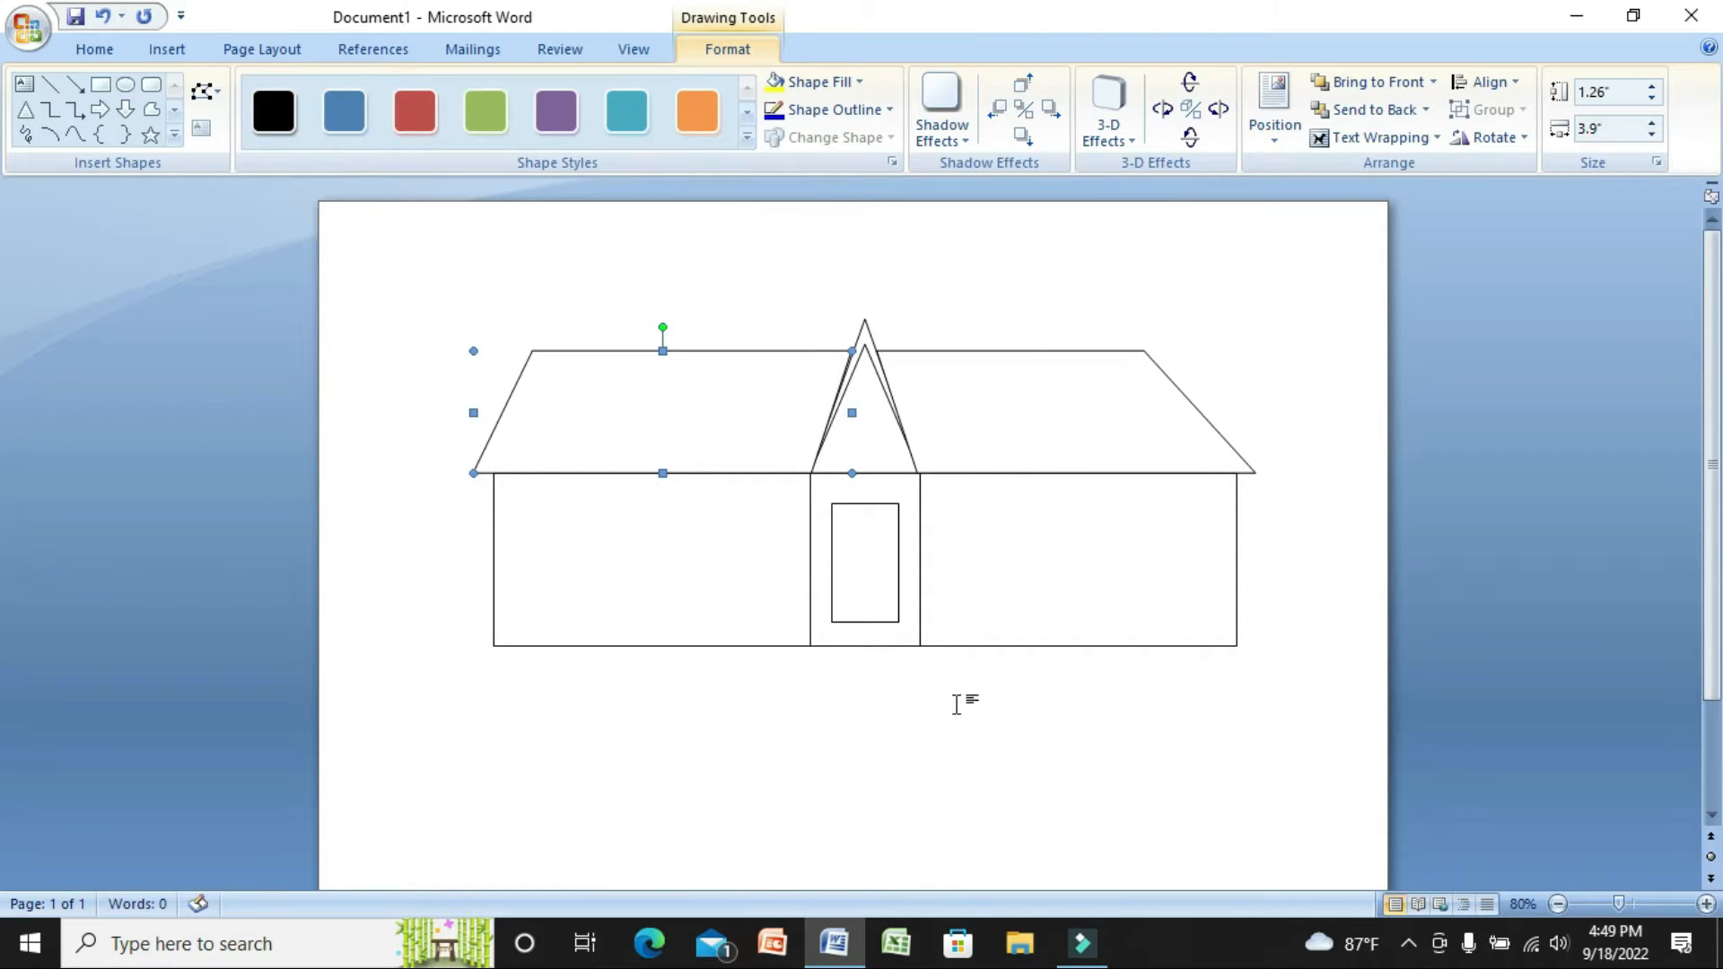
pyautogui.click(1004, 806)
pyautogui.click(706, 436)
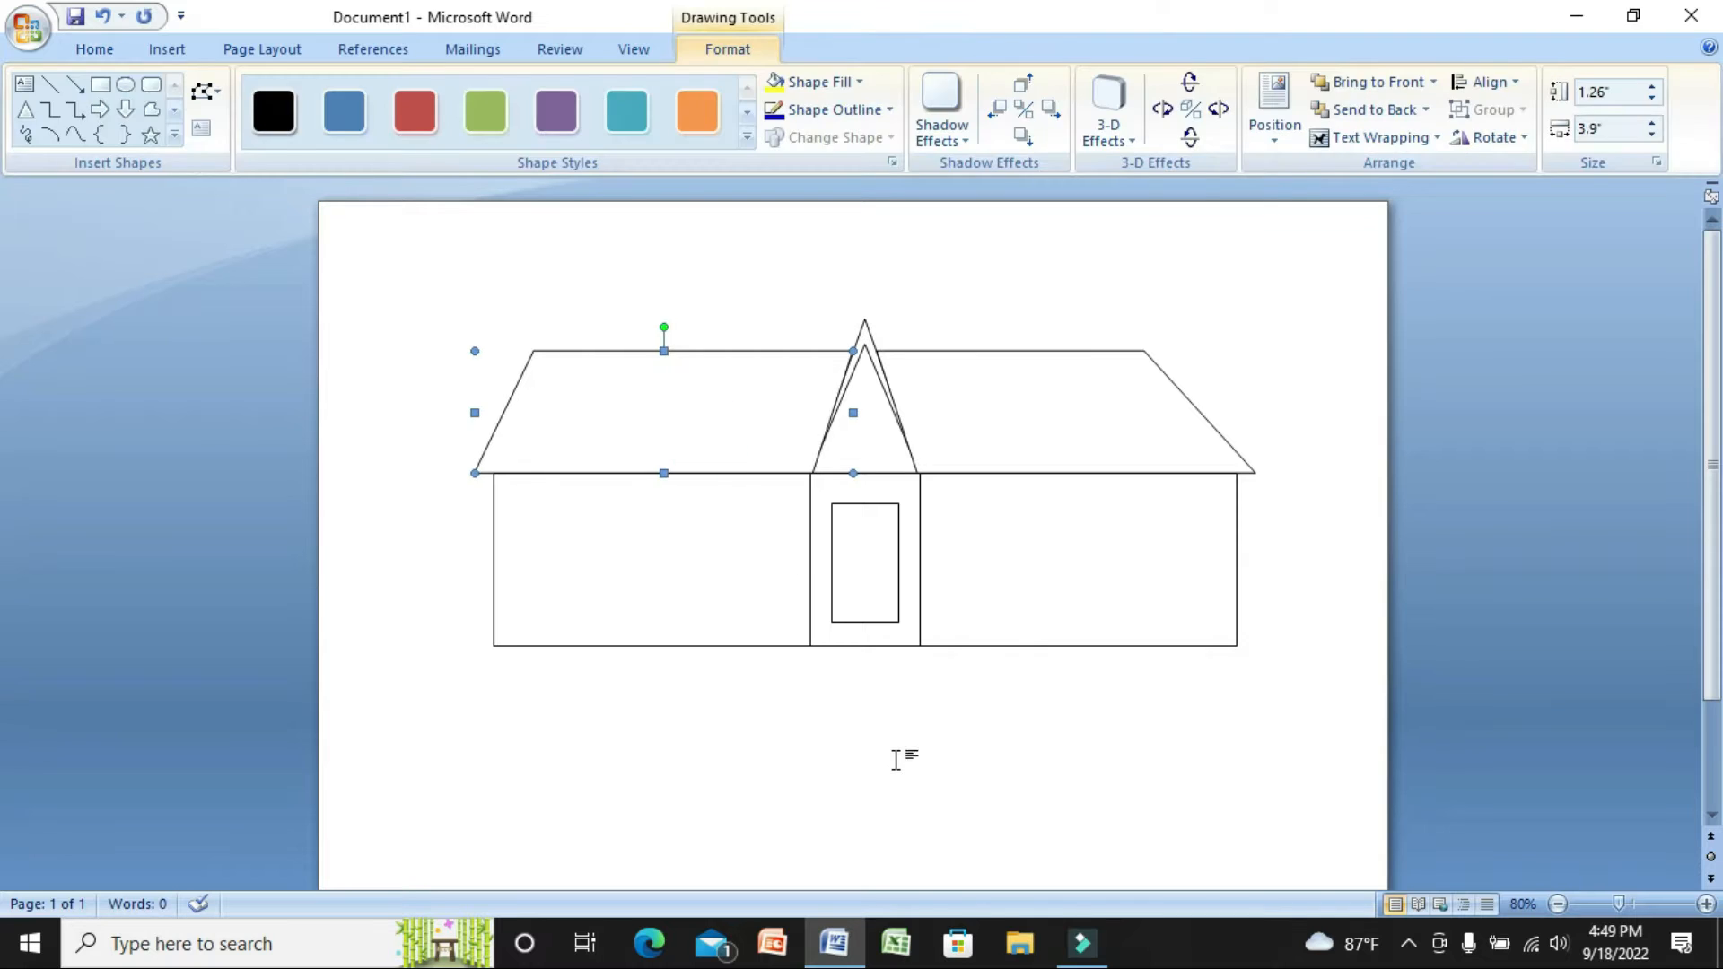
pyautogui.click(896, 774)
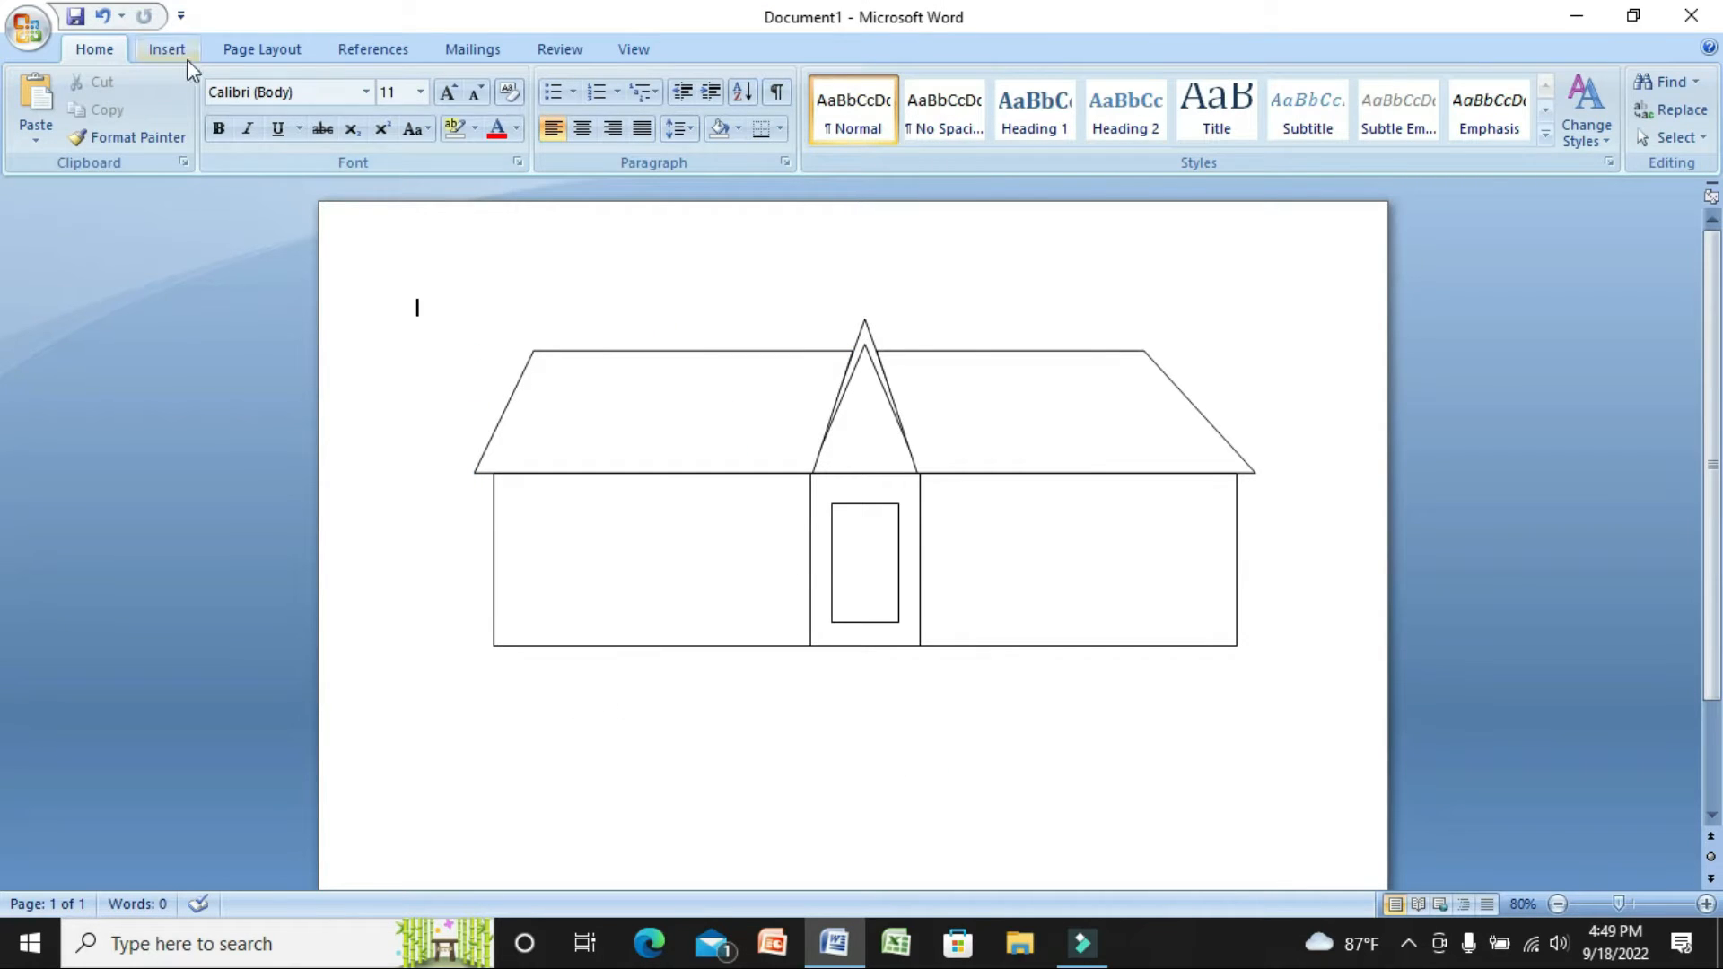
# Draw a freeform trapezoid between the door's top edge and the porch's upper corners, about 0.31" high and 1.13" wide
pyautogui.click(164, 56)
pyautogui.click(373, 127)
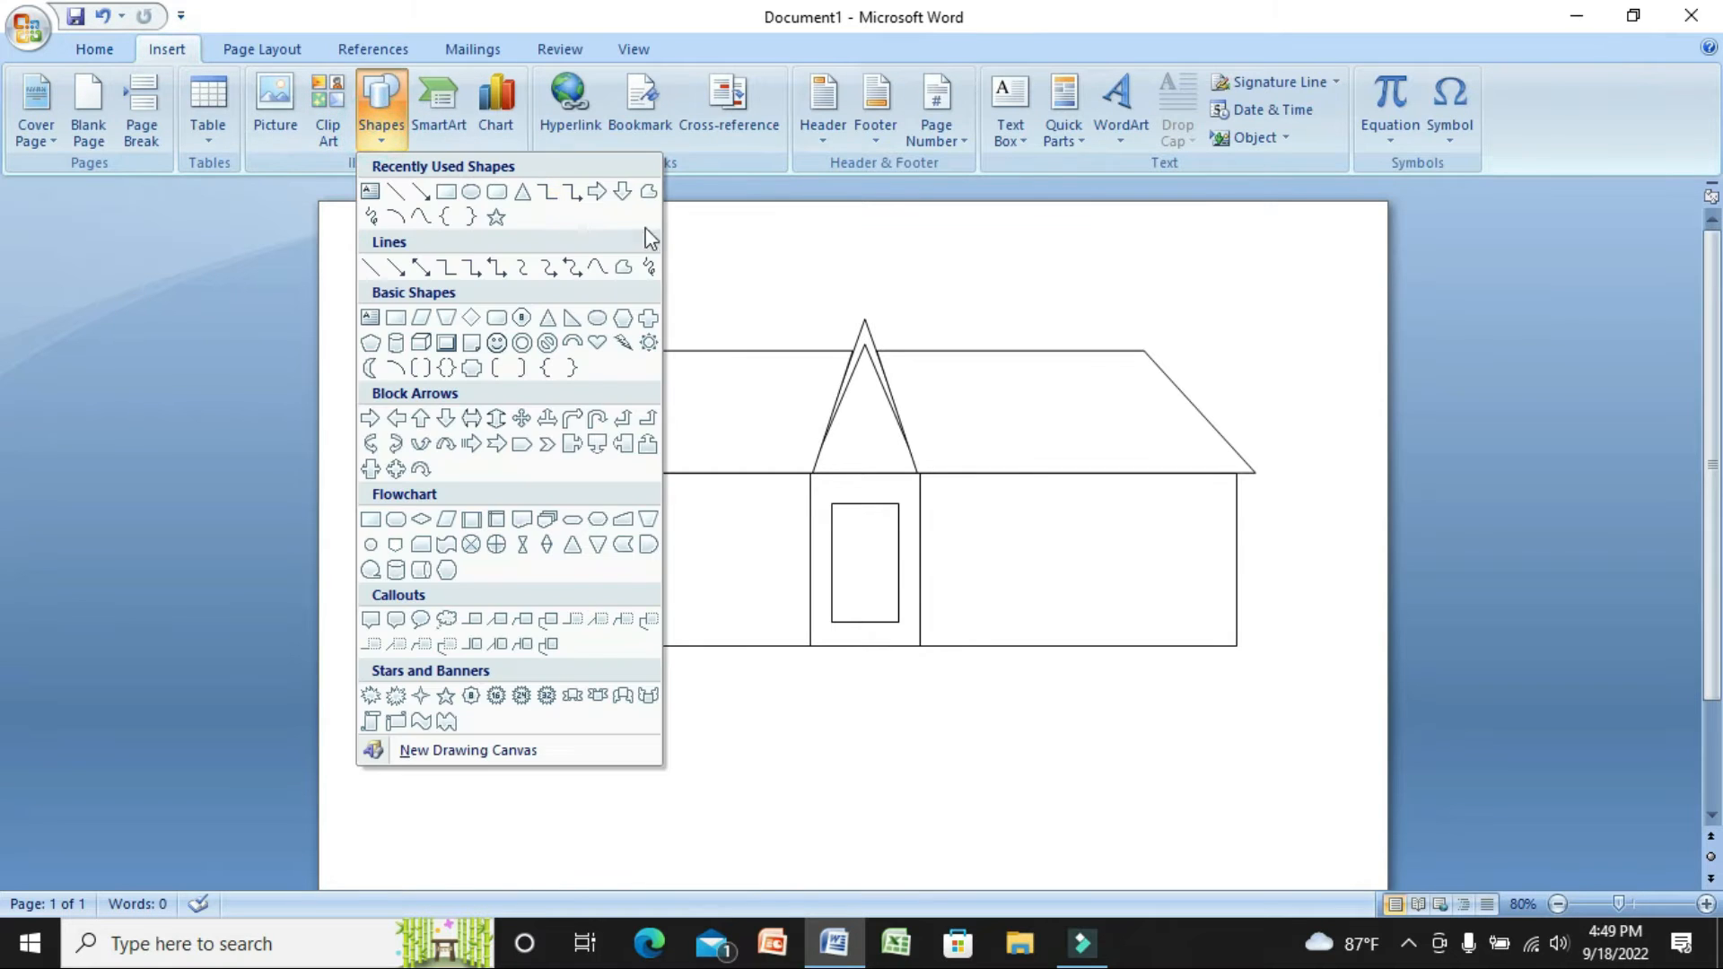
pyautogui.click(648, 192)
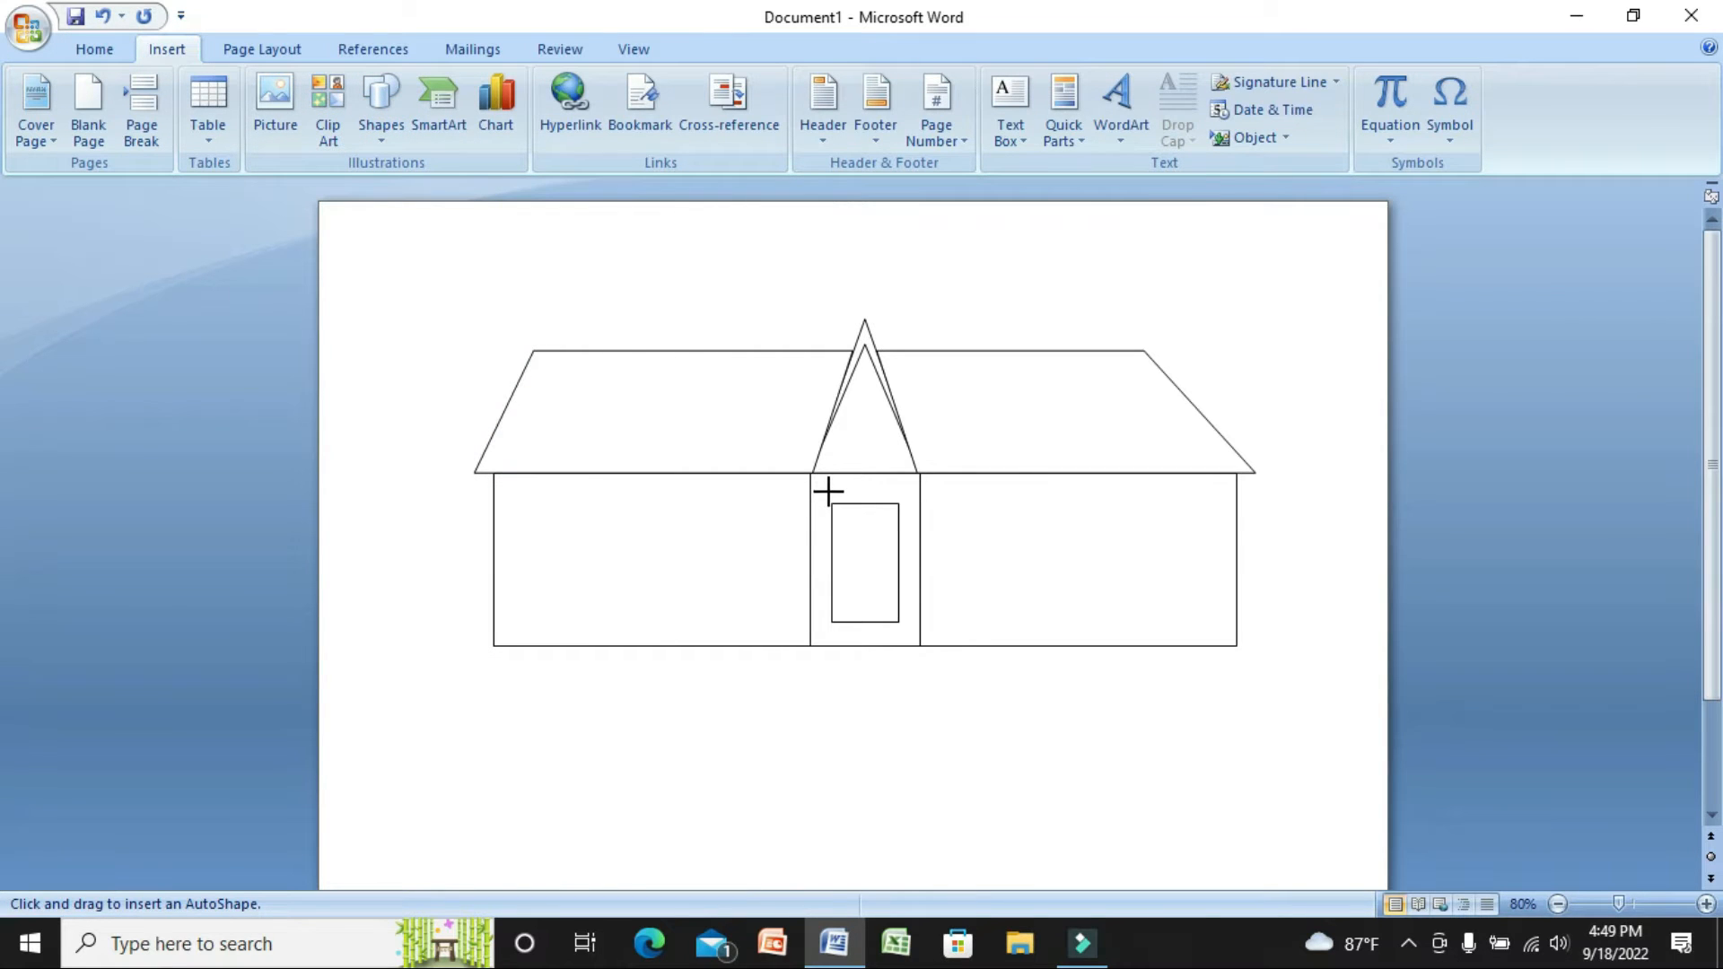
pyautogui.moveTo(832, 505); pyautogui.dragTo(810, 475)
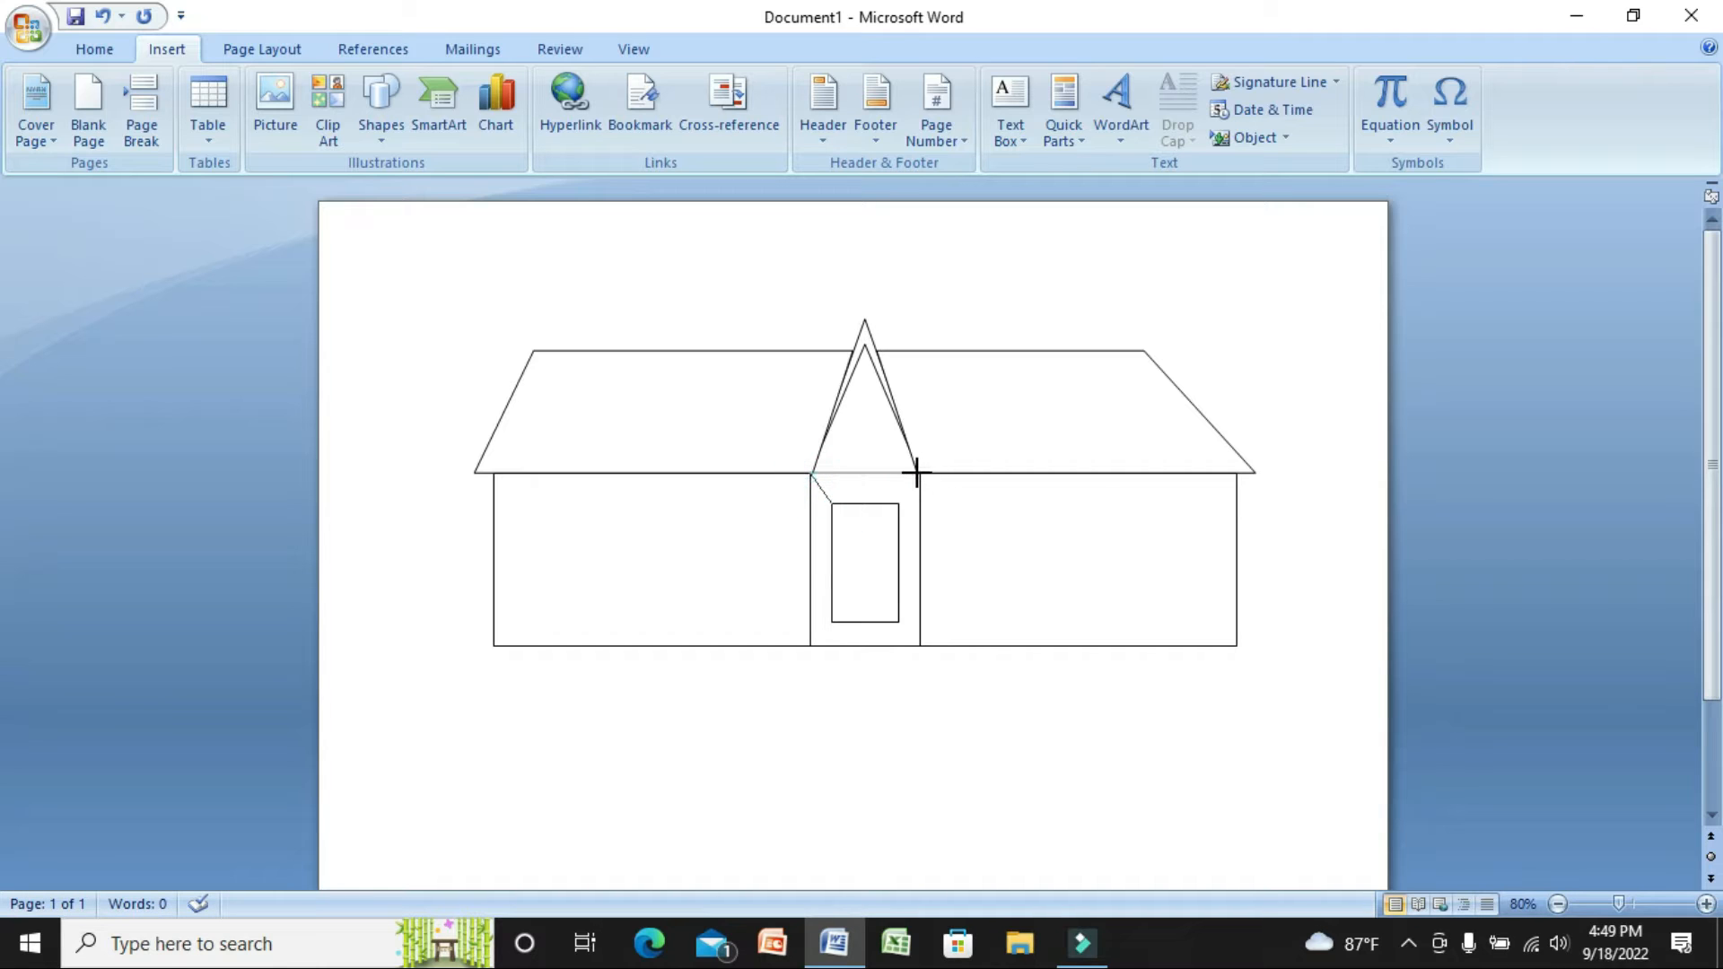
pyautogui.moveTo(918, 475); pyautogui.dragTo(898, 499)
pyautogui.click(899, 504)
pyautogui.doubleClick(831, 503)
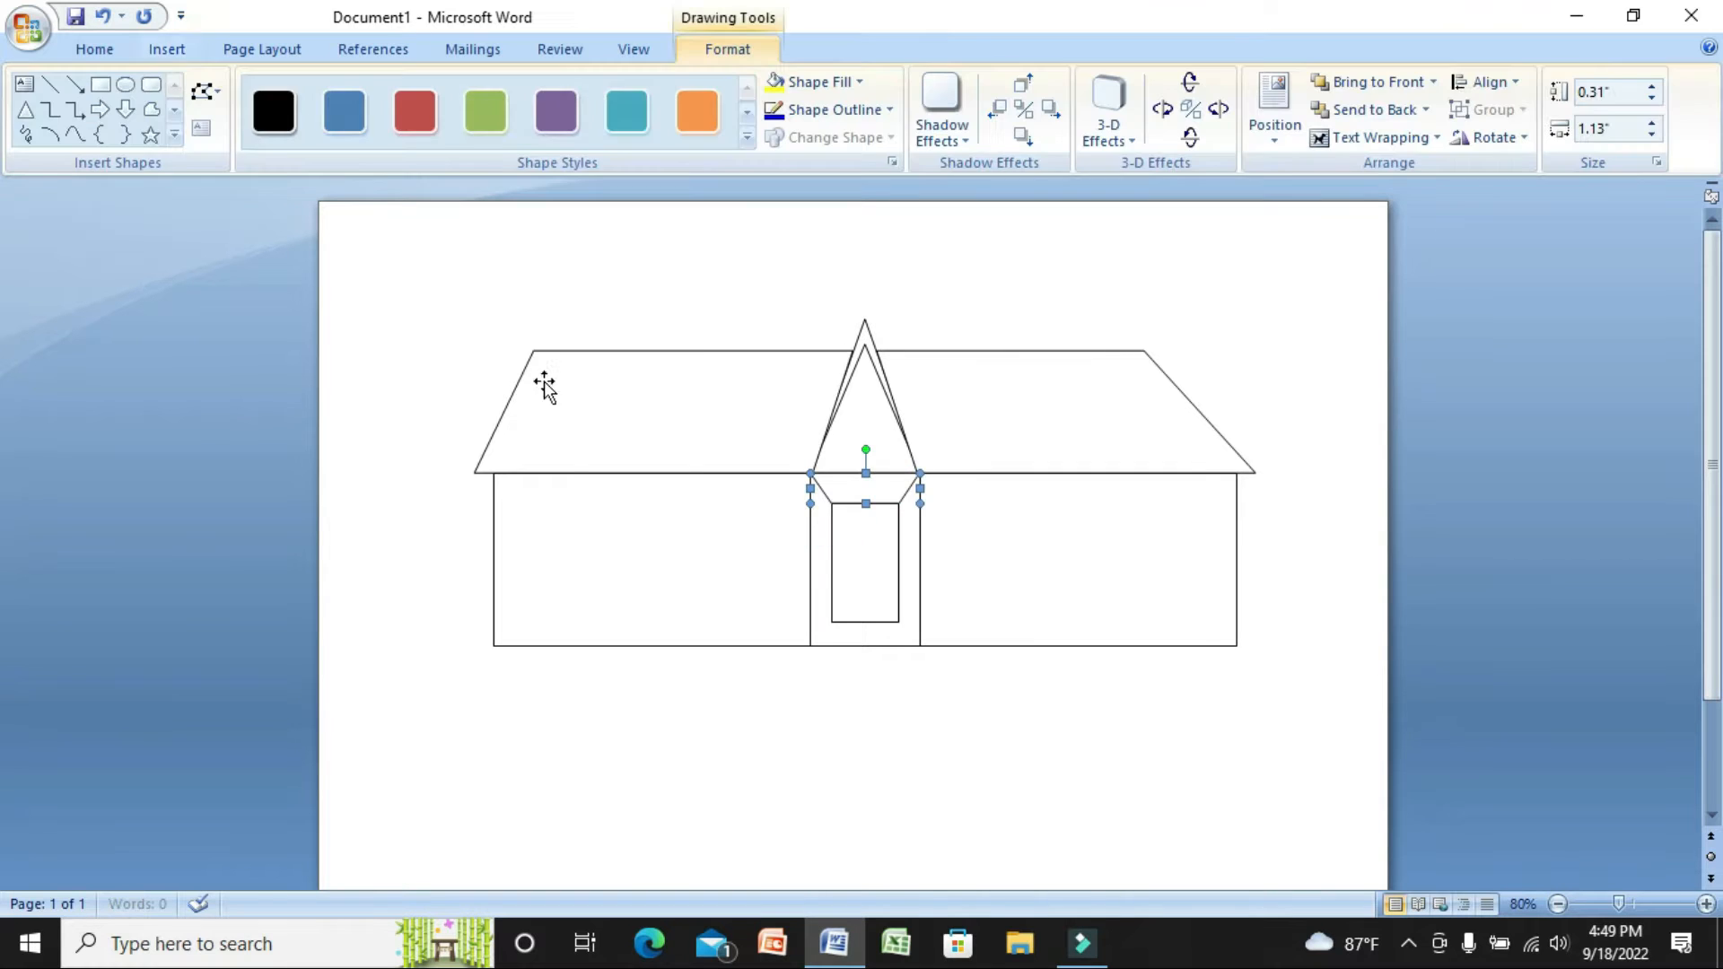
# Draw a freeform panel between the door's left edge and the porch's left edge, about 1.78" high and 0.22" wide
pyautogui.click(150, 110)
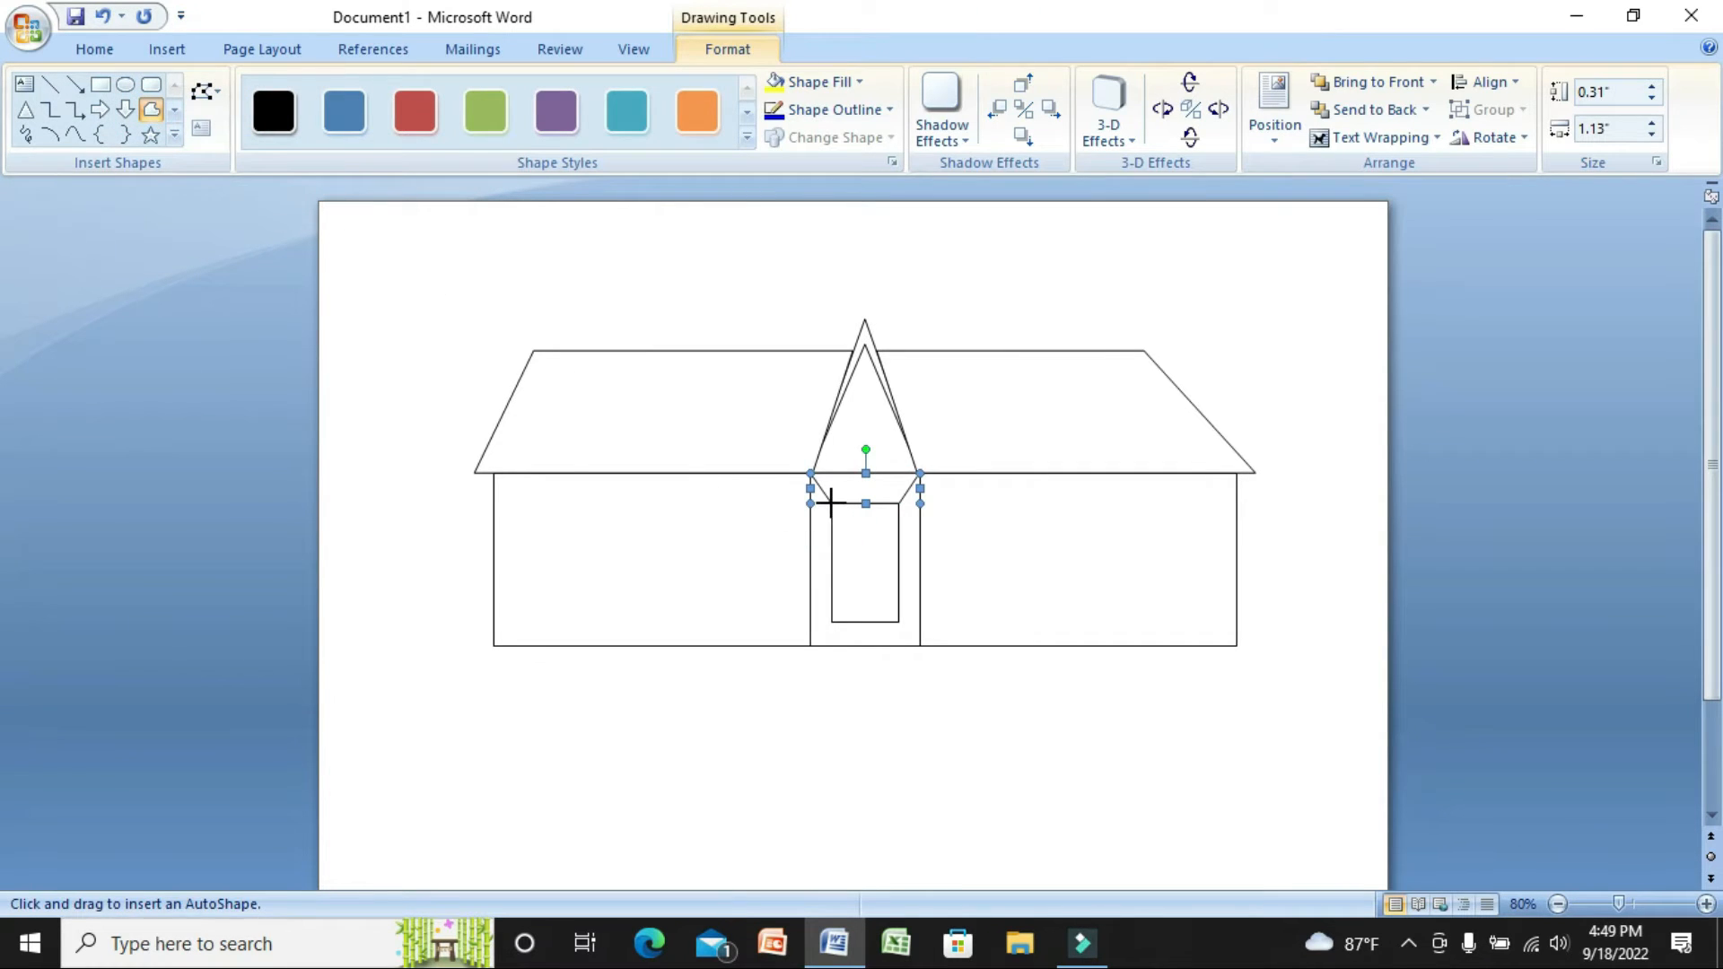
pyautogui.click(831, 503)
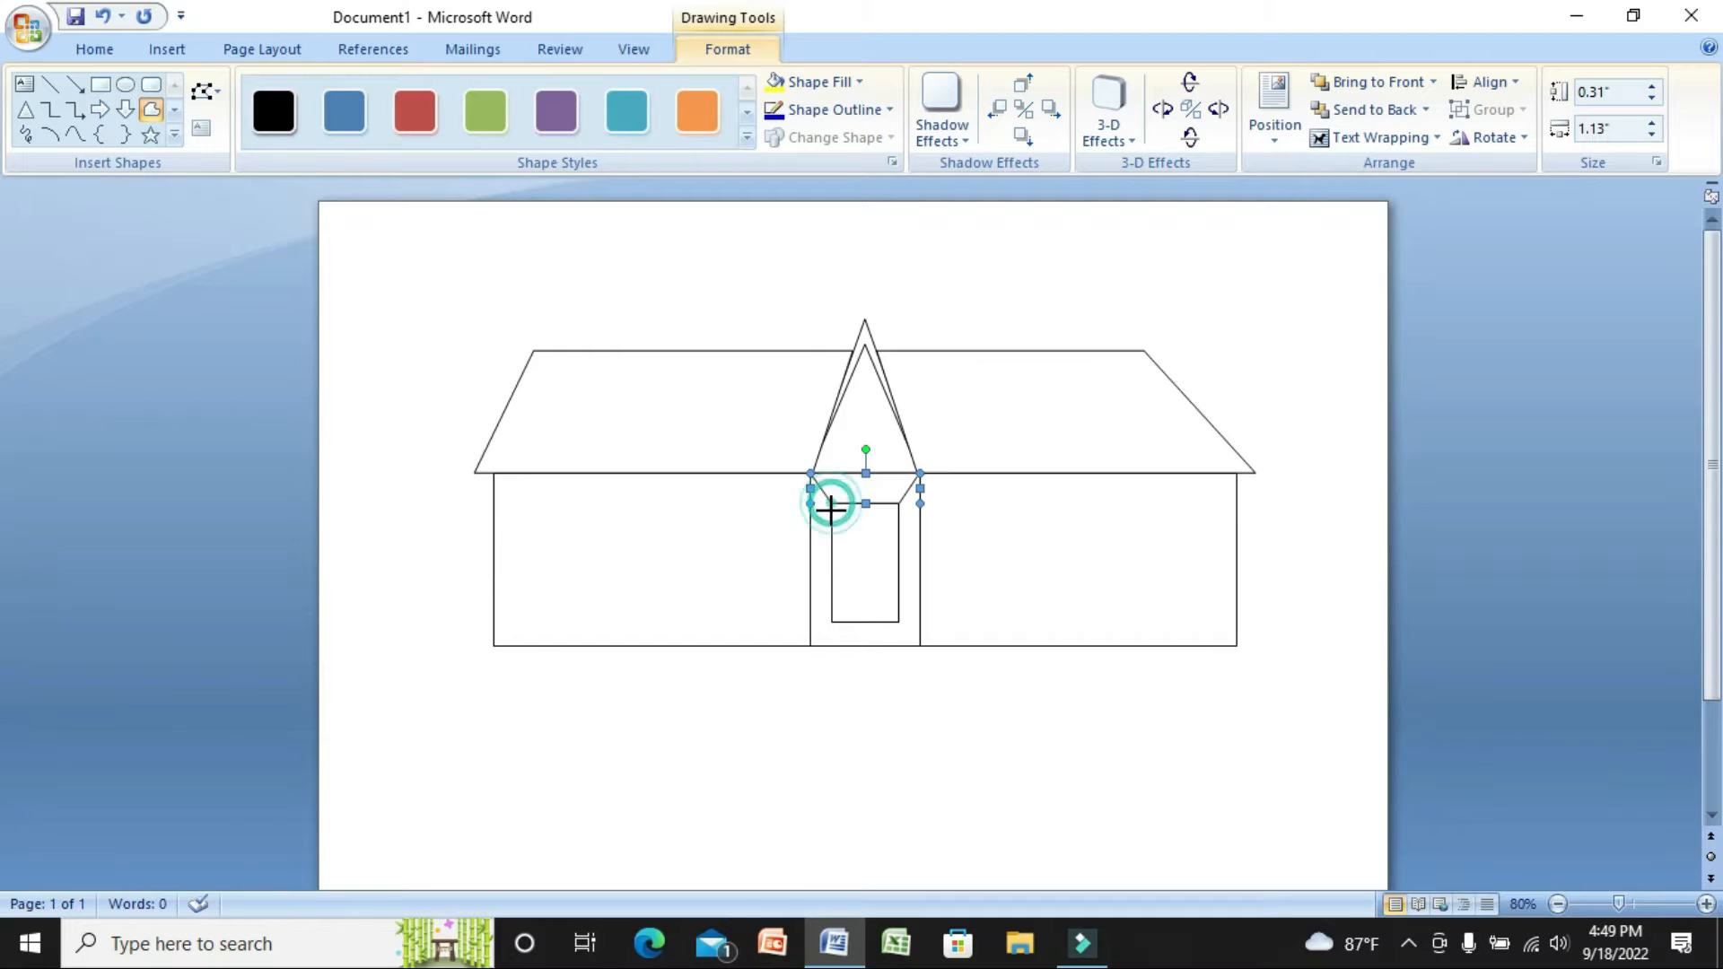
pyautogui.click(830, 621)
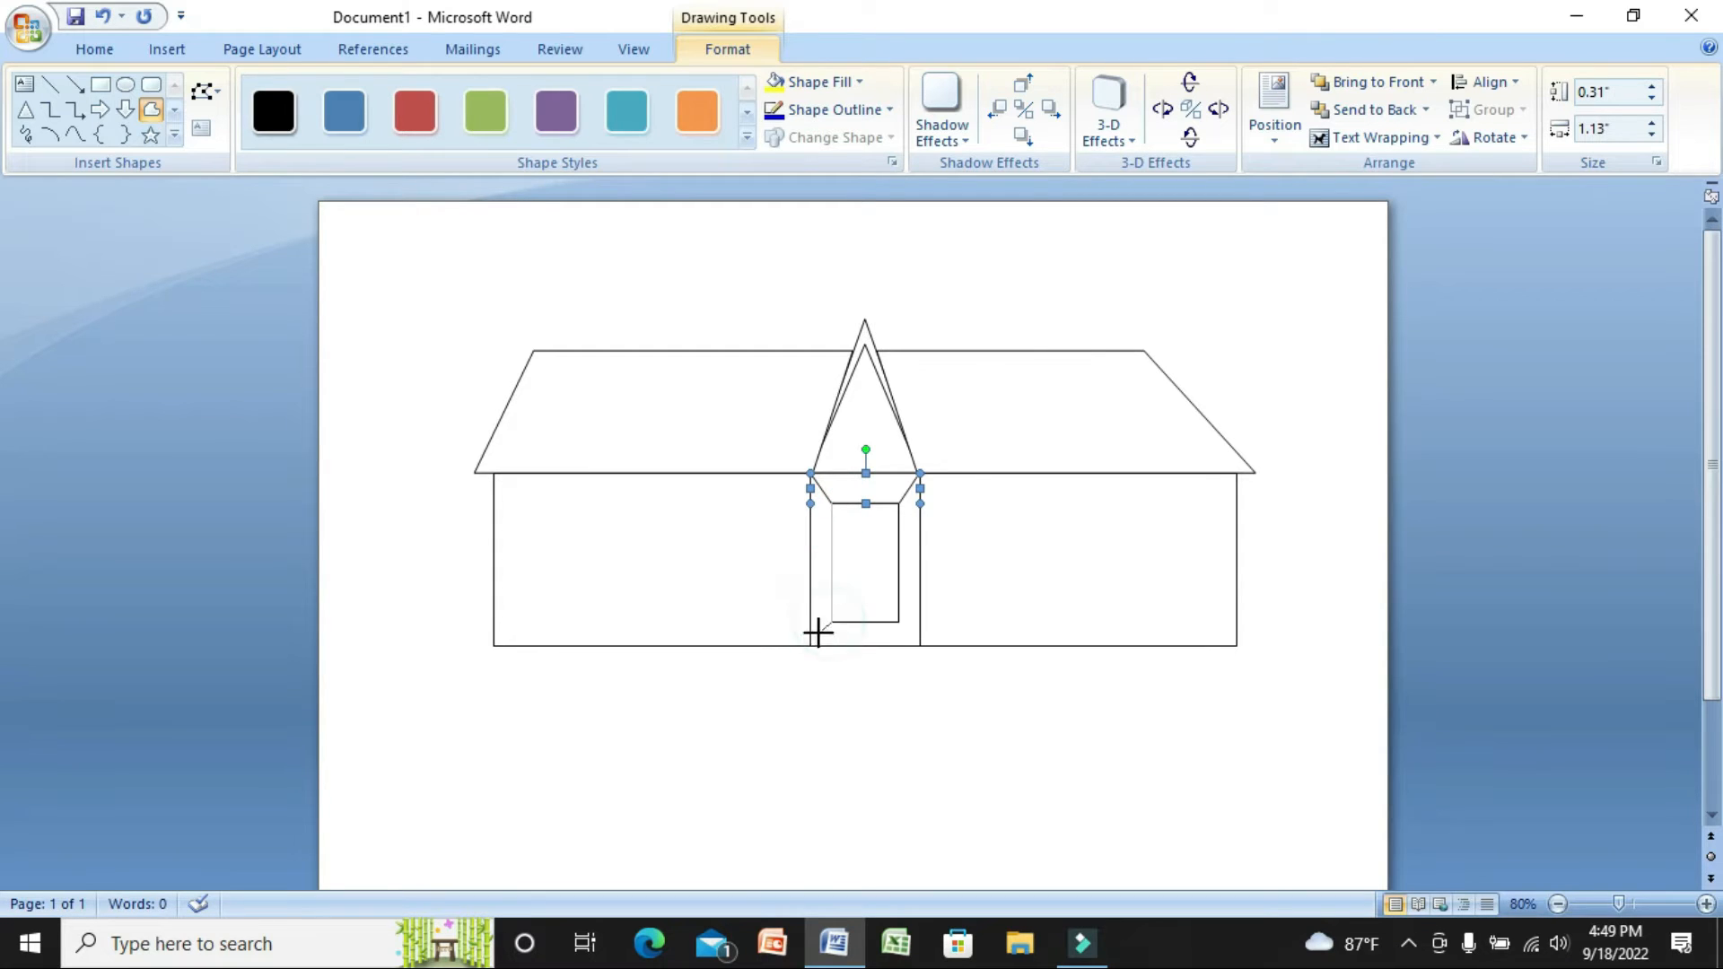
pyautogui.click(810, 645)
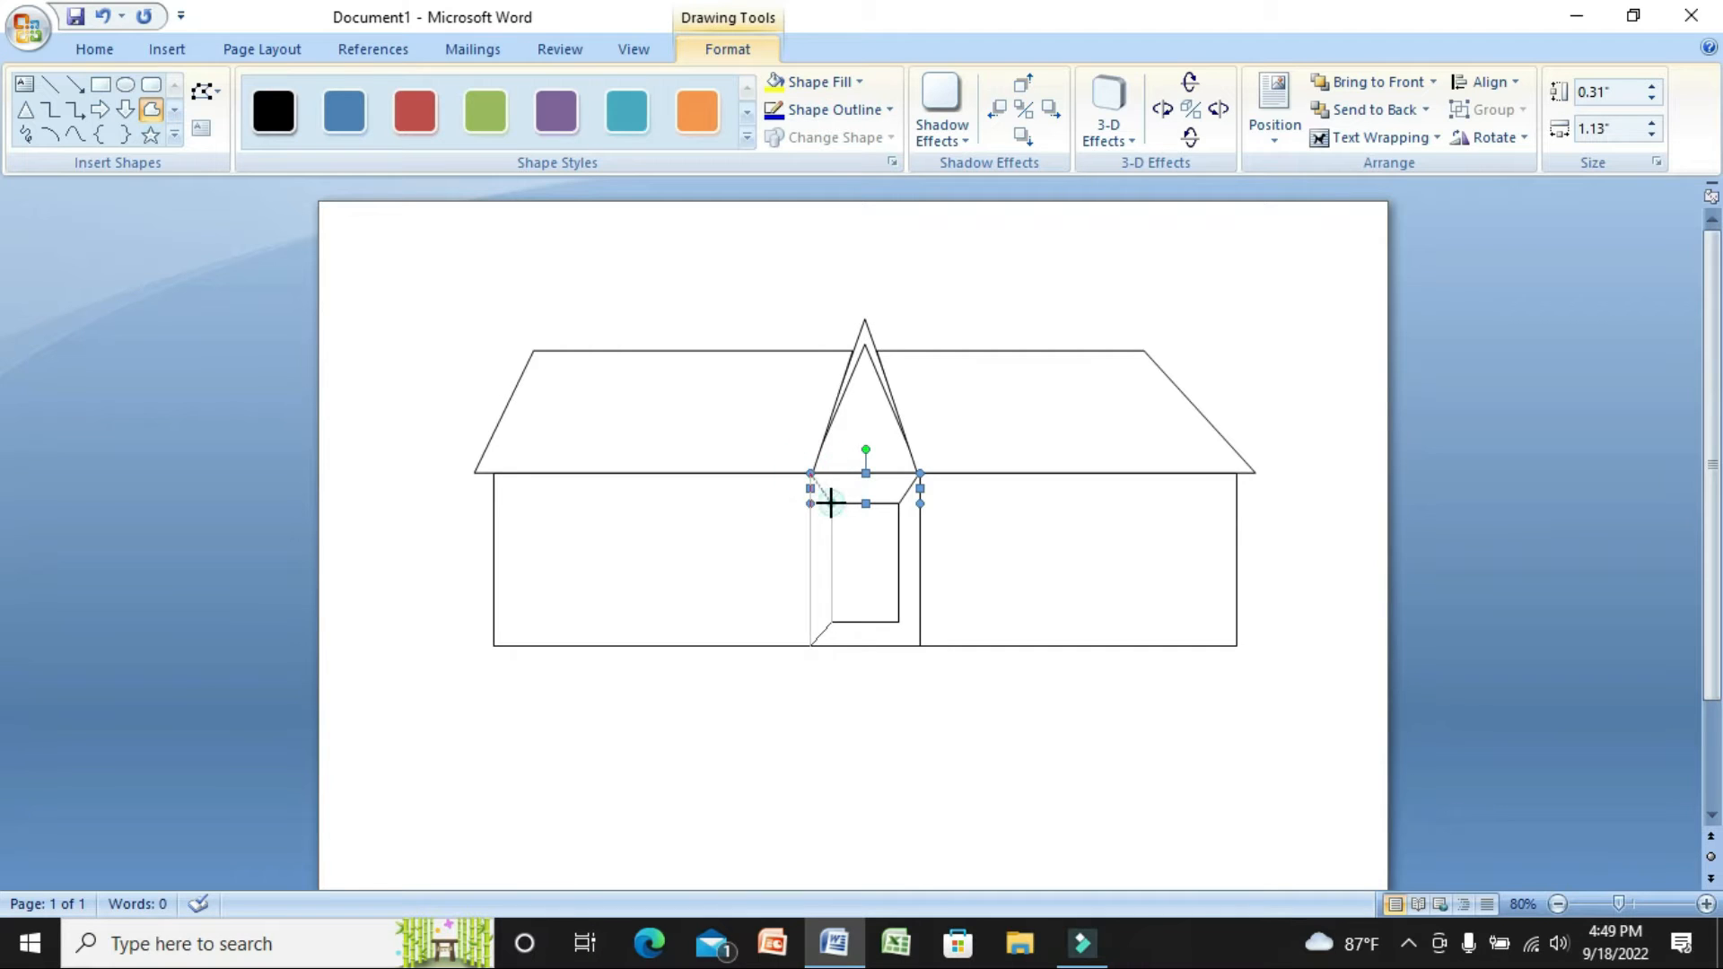
pyautogui.click(832, 503)
# Draw a freeform panel between the door's right edge and the porch's right edge, about 1.78" high and 0.21" wide
pyautogui.click(152, 109)
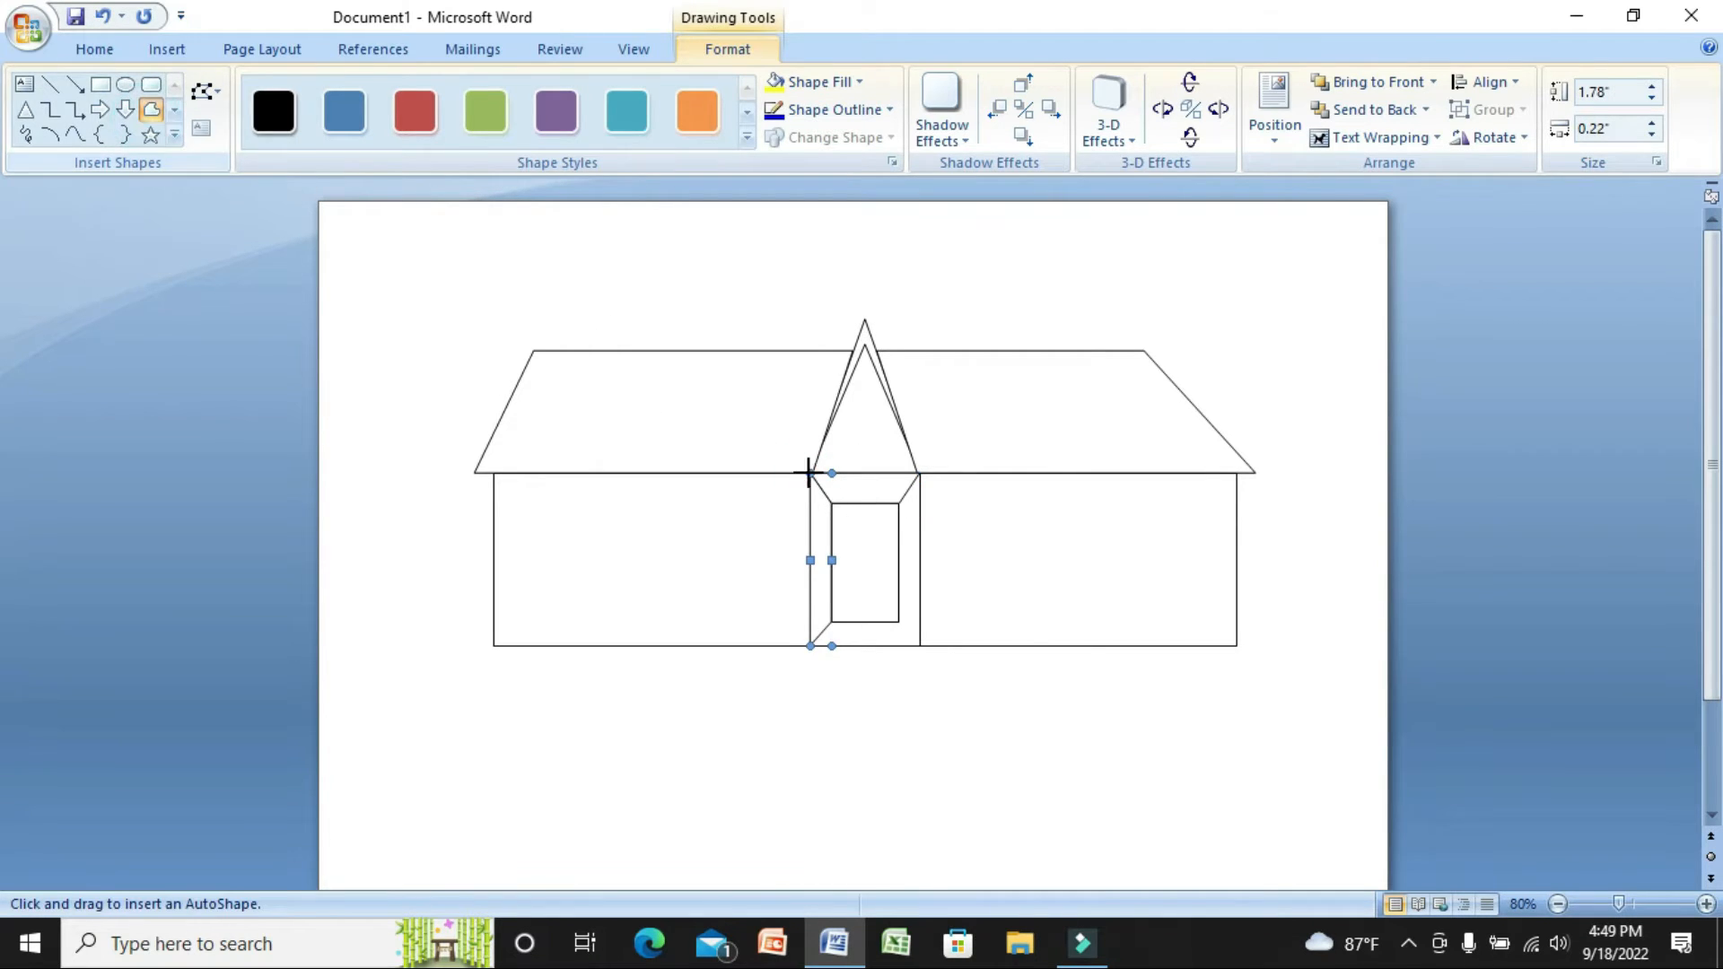
pyautogui.click(898, 622)
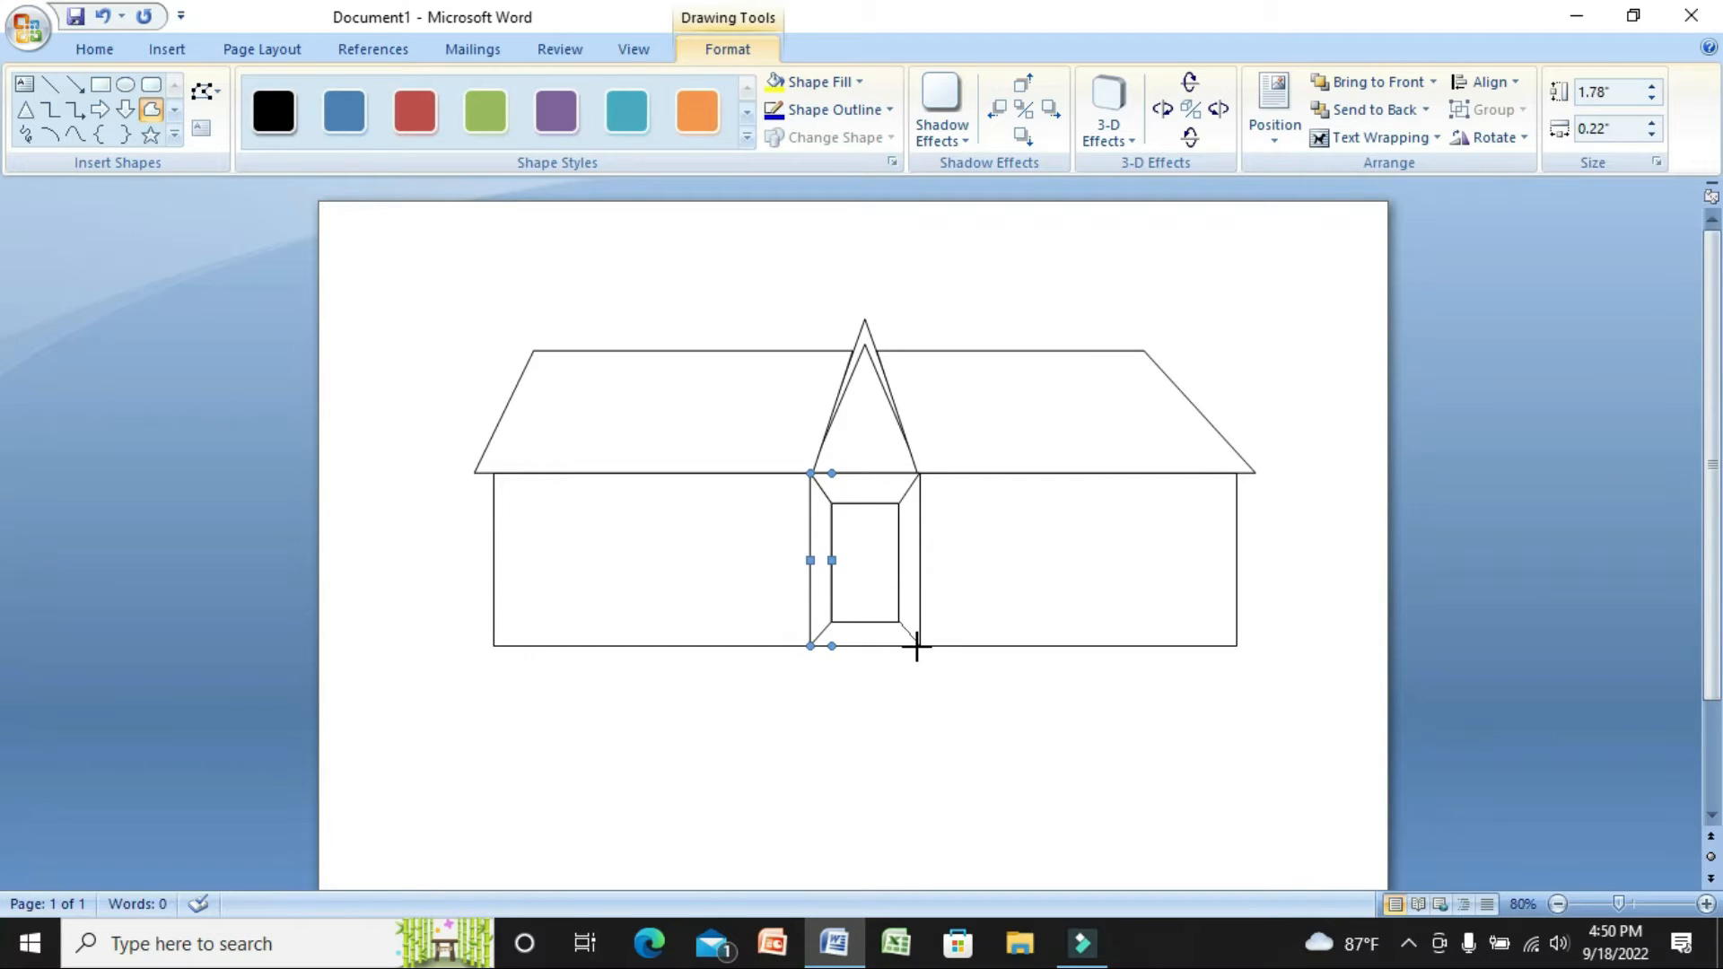
pyautogui.click(919, 644)
pyautogui.click(918, 473)
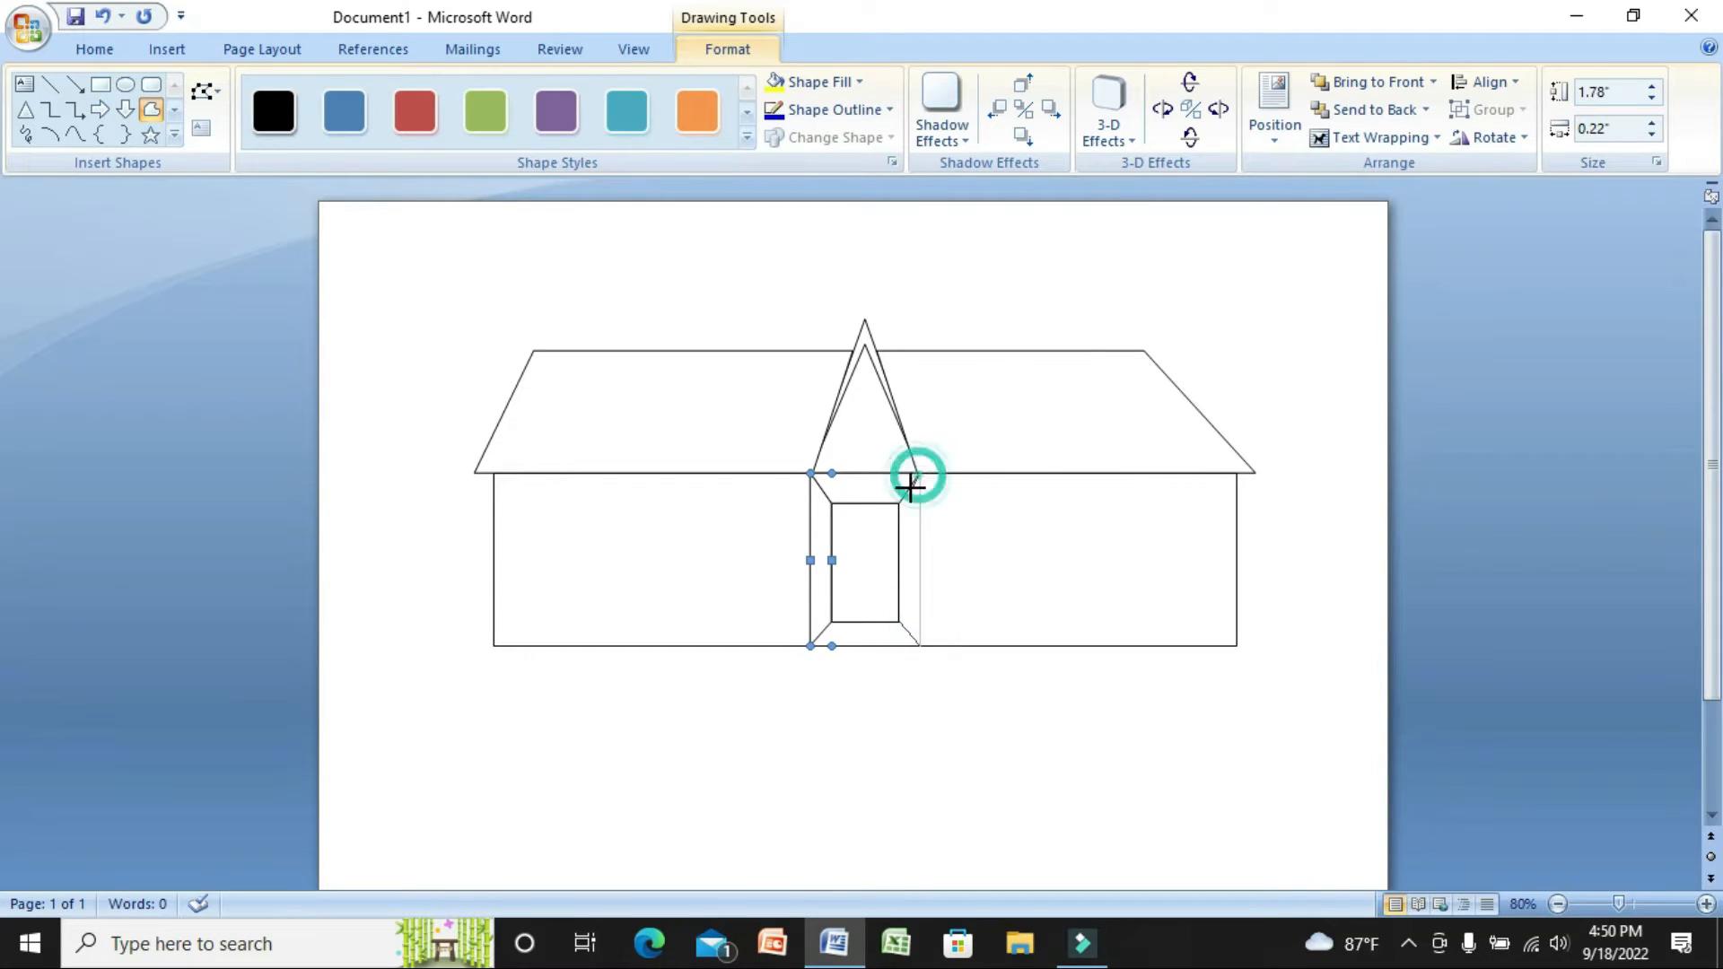
pyautogui.click(897, 502)
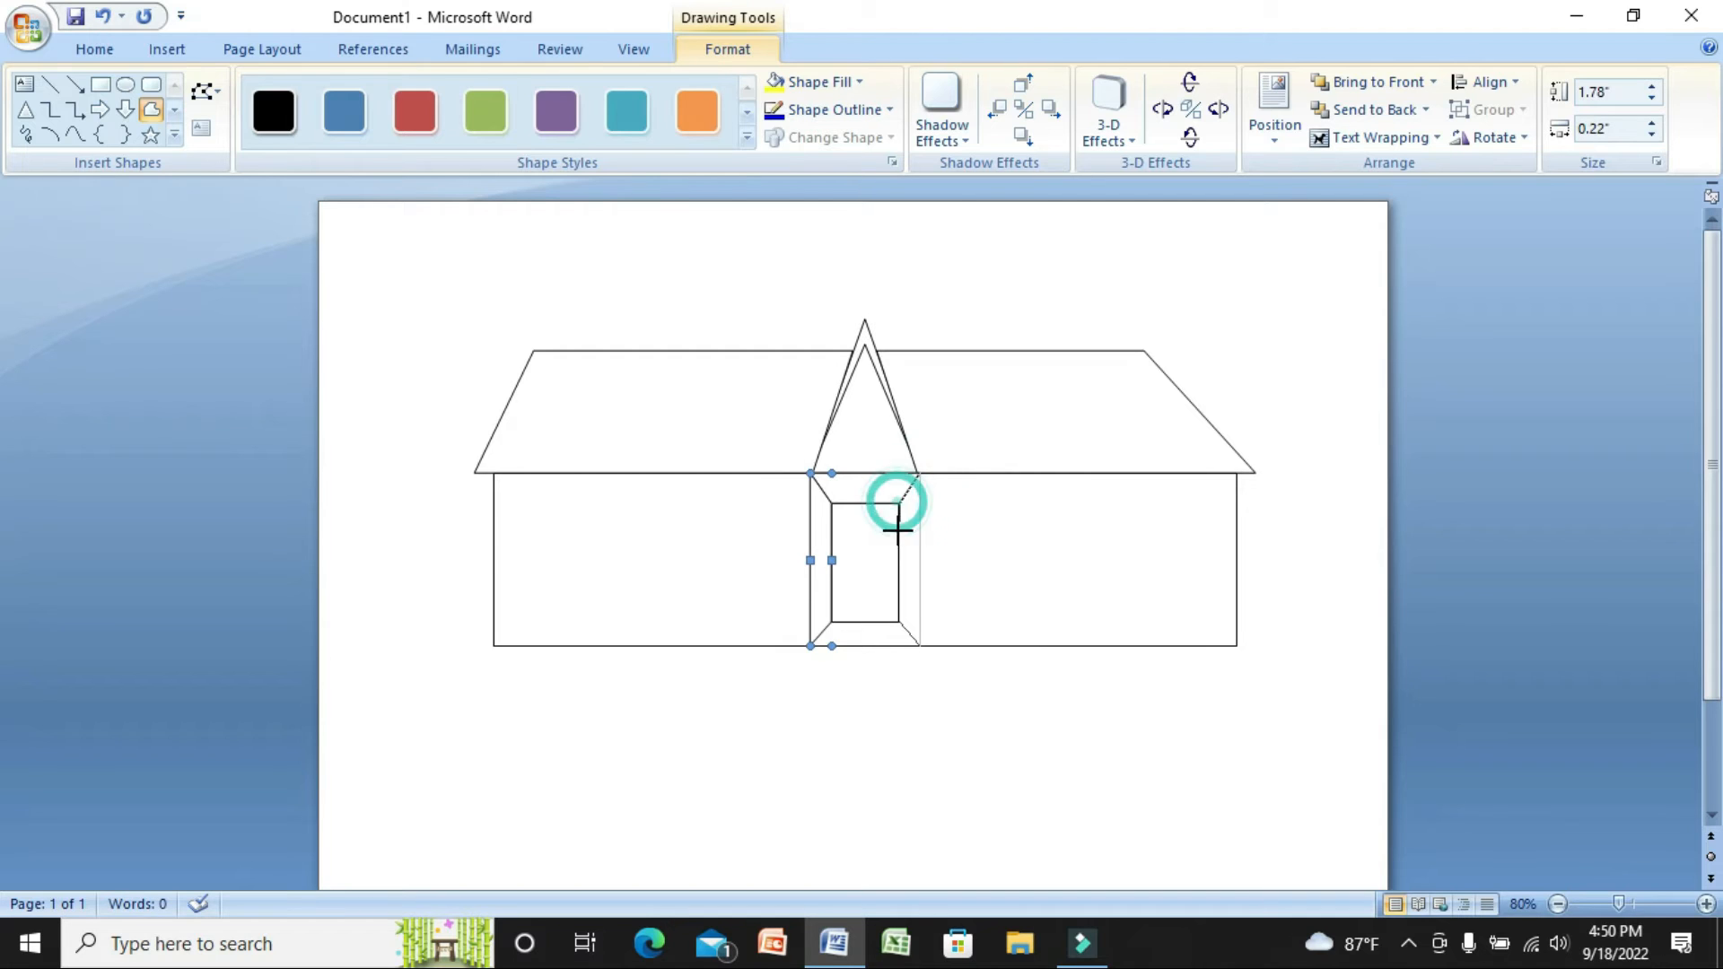
pyautogui.click(898, 620)
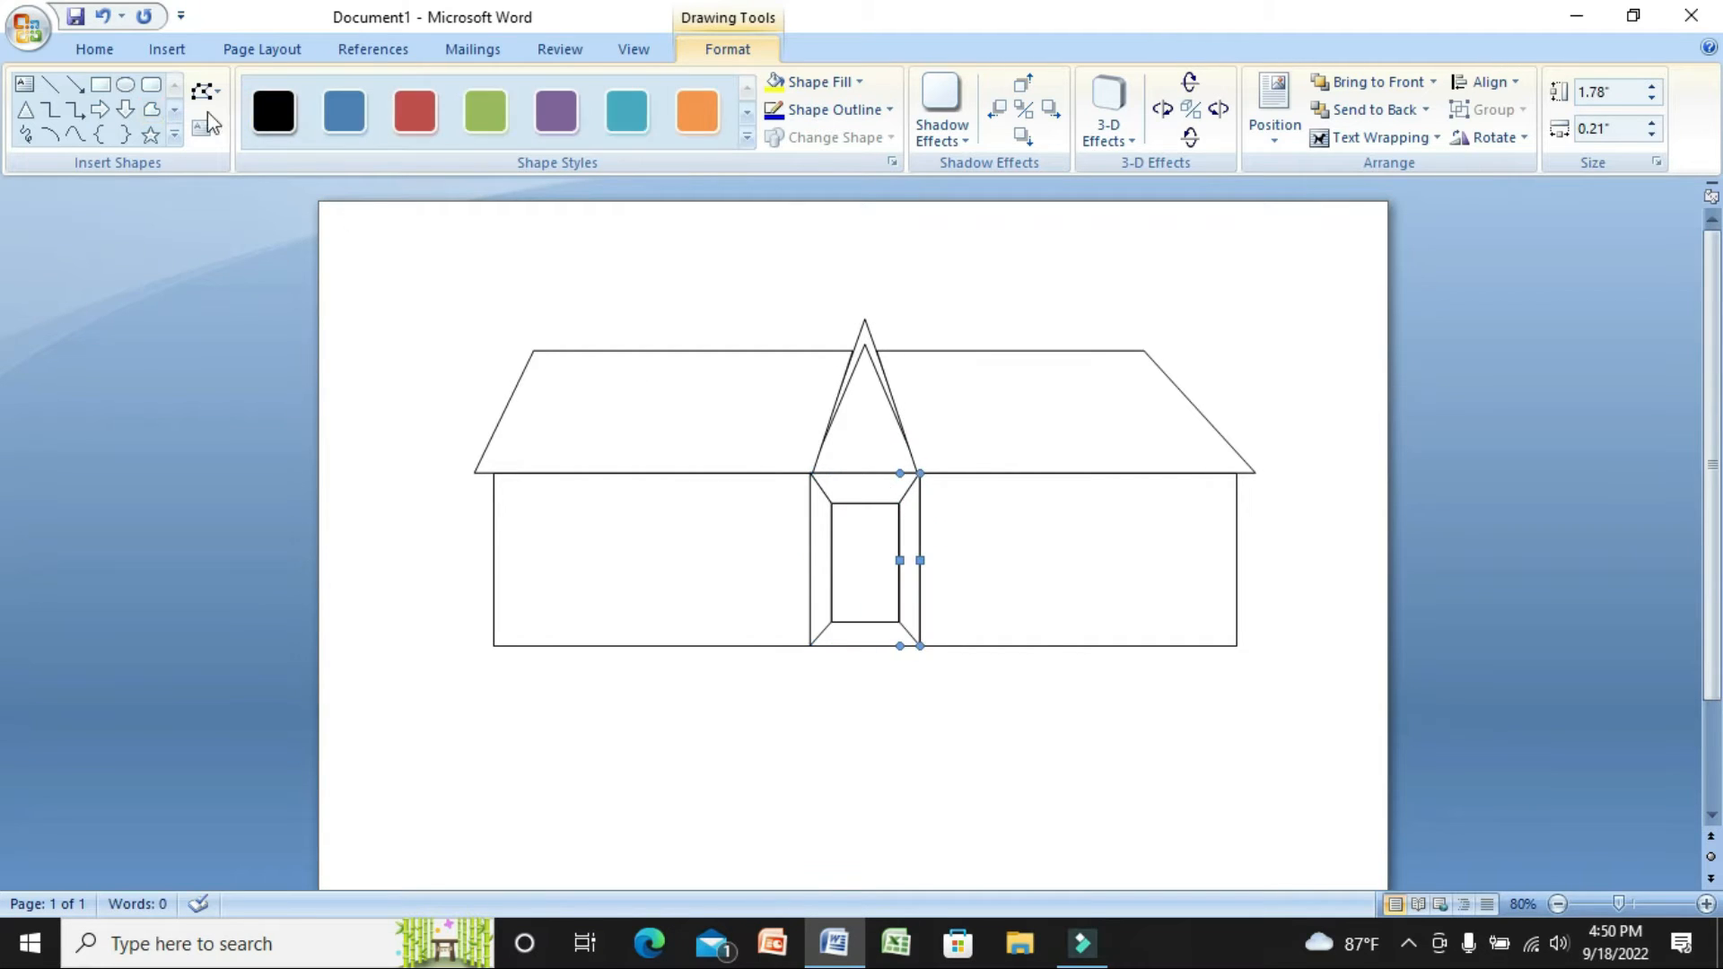
# Draw a freeform trapezoid between the door's bottom edge and the porch's lower corners, about 0.24" high and 1.13" wide
pyautogui.click(153, 111)
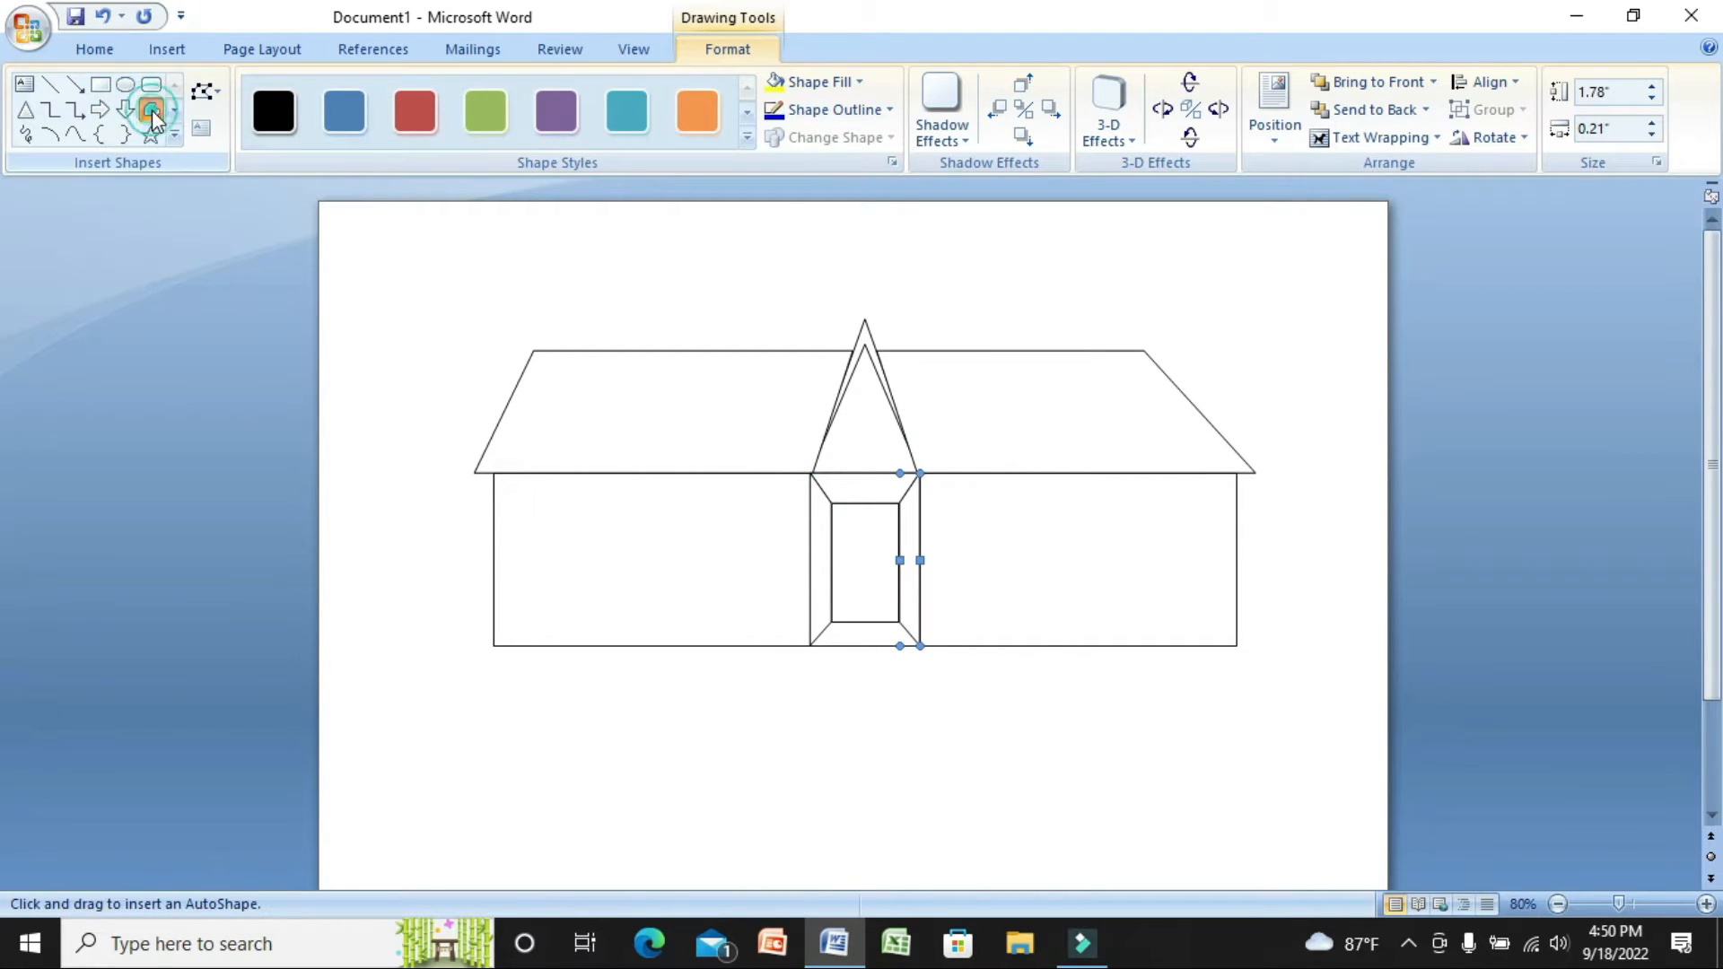
pyautogui.click(832, 621)
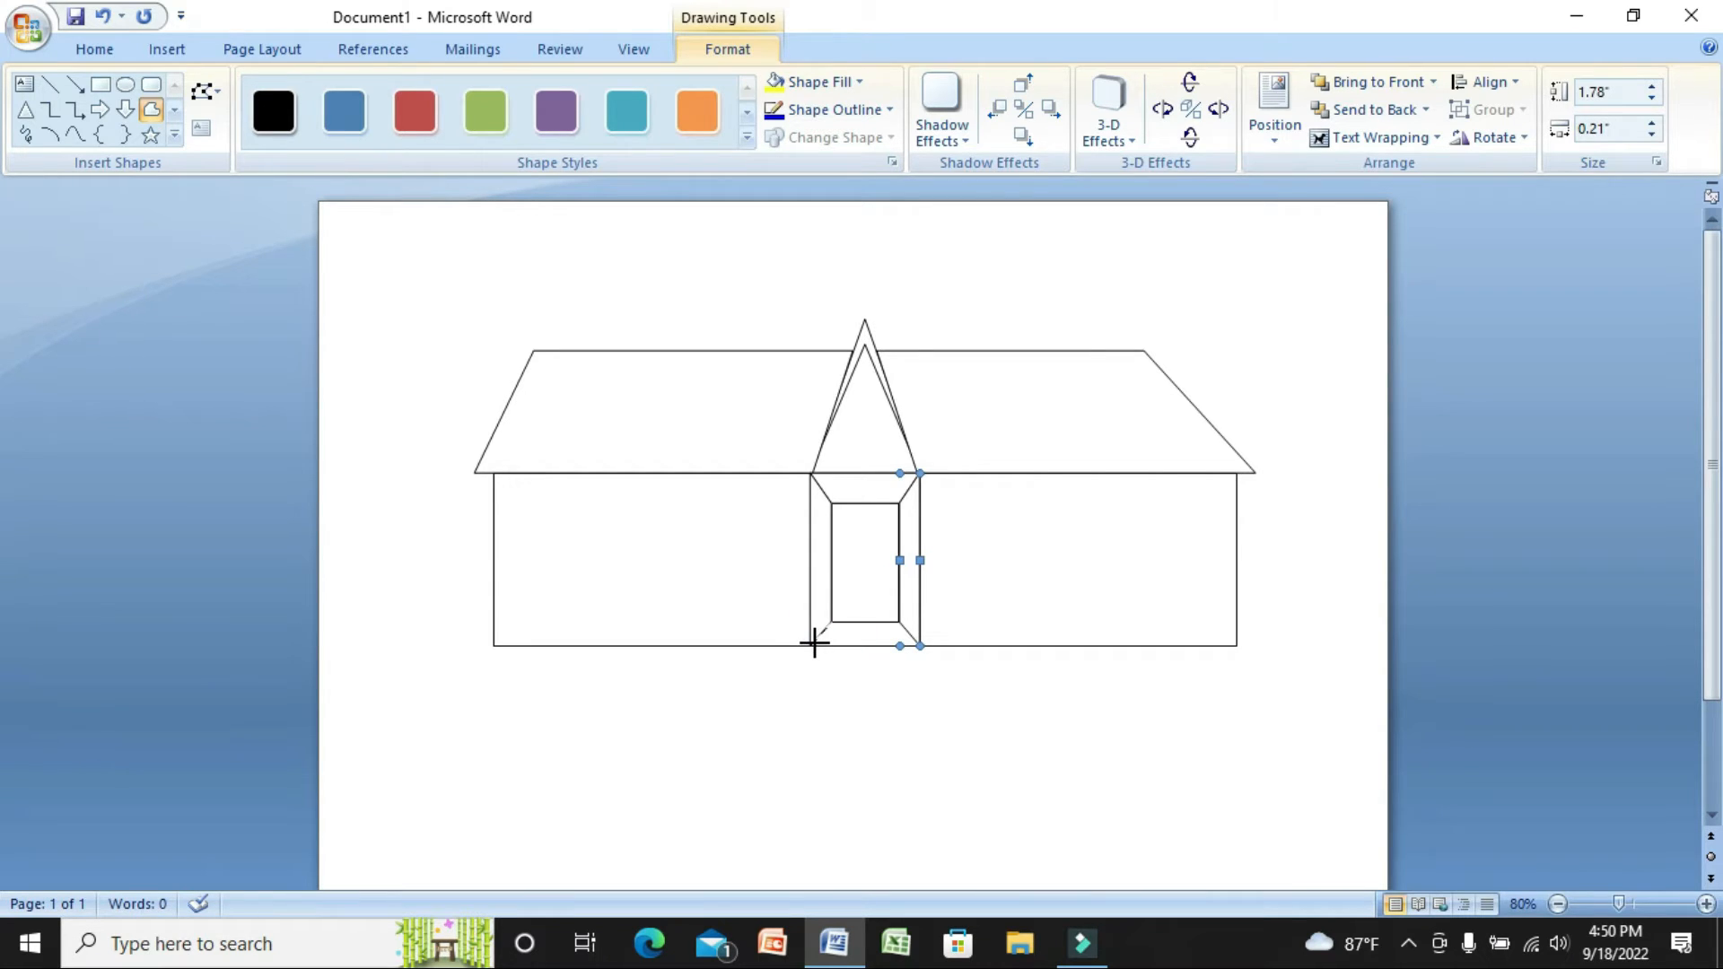
pyautogui.click(811, 645)
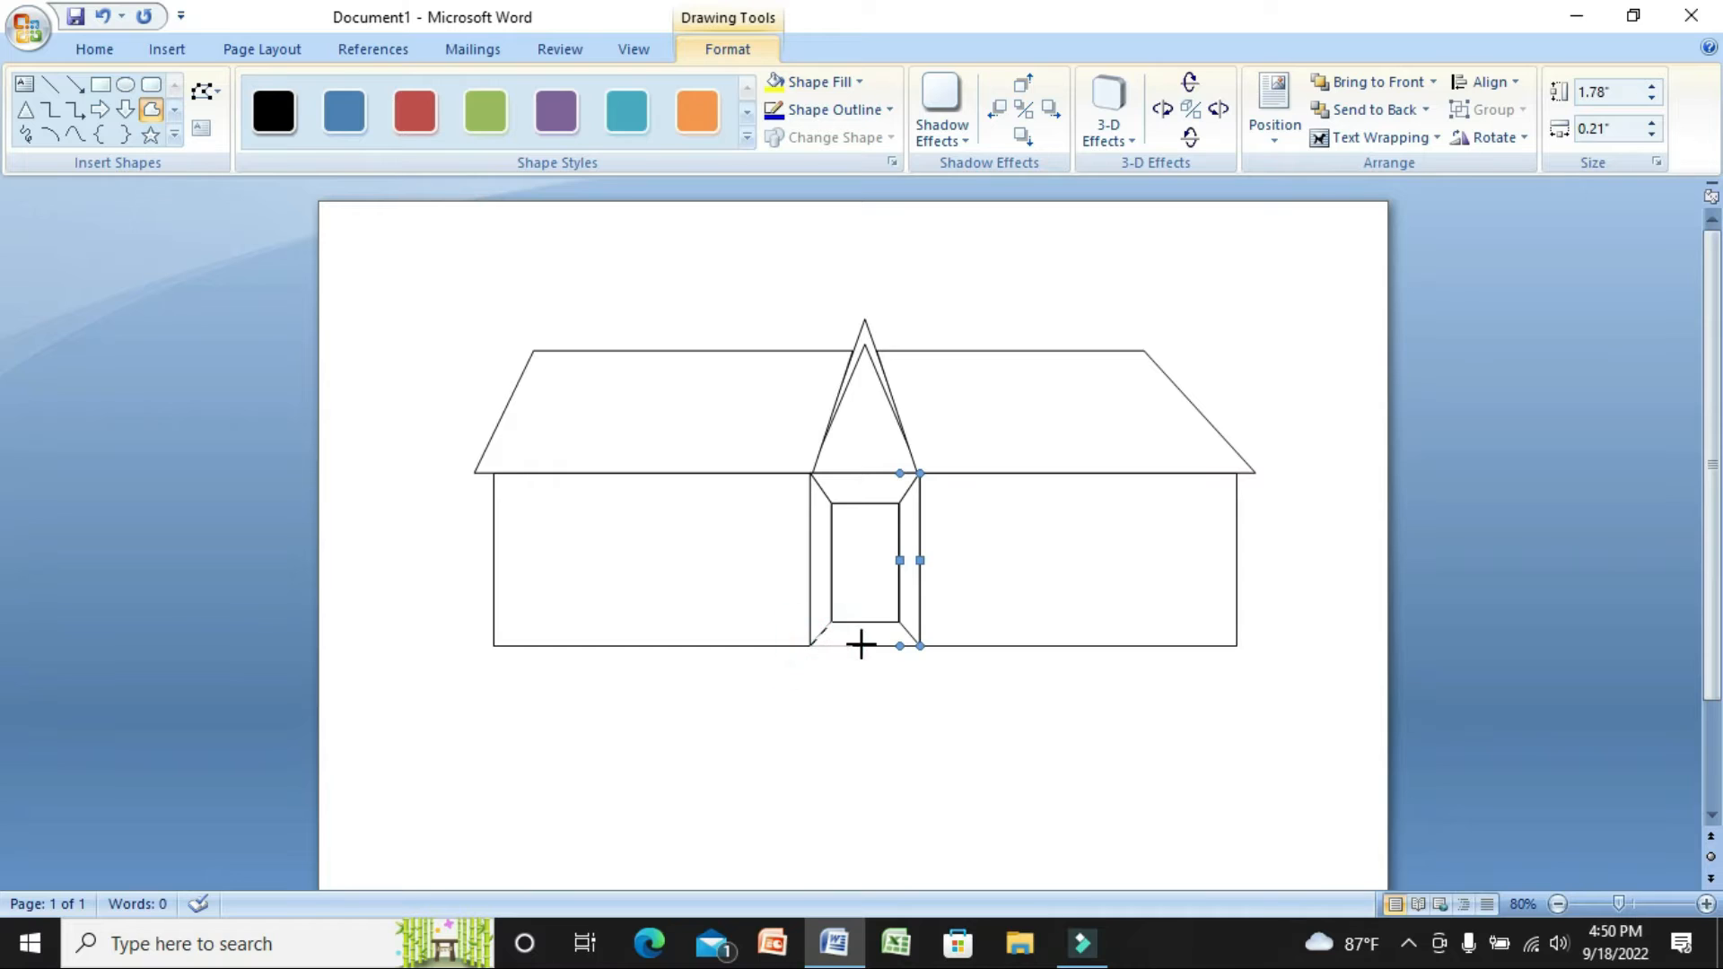
pyautogui.click(918, 644)
pyautogui.click(899, 623)
pyautogui.click(831, 623)
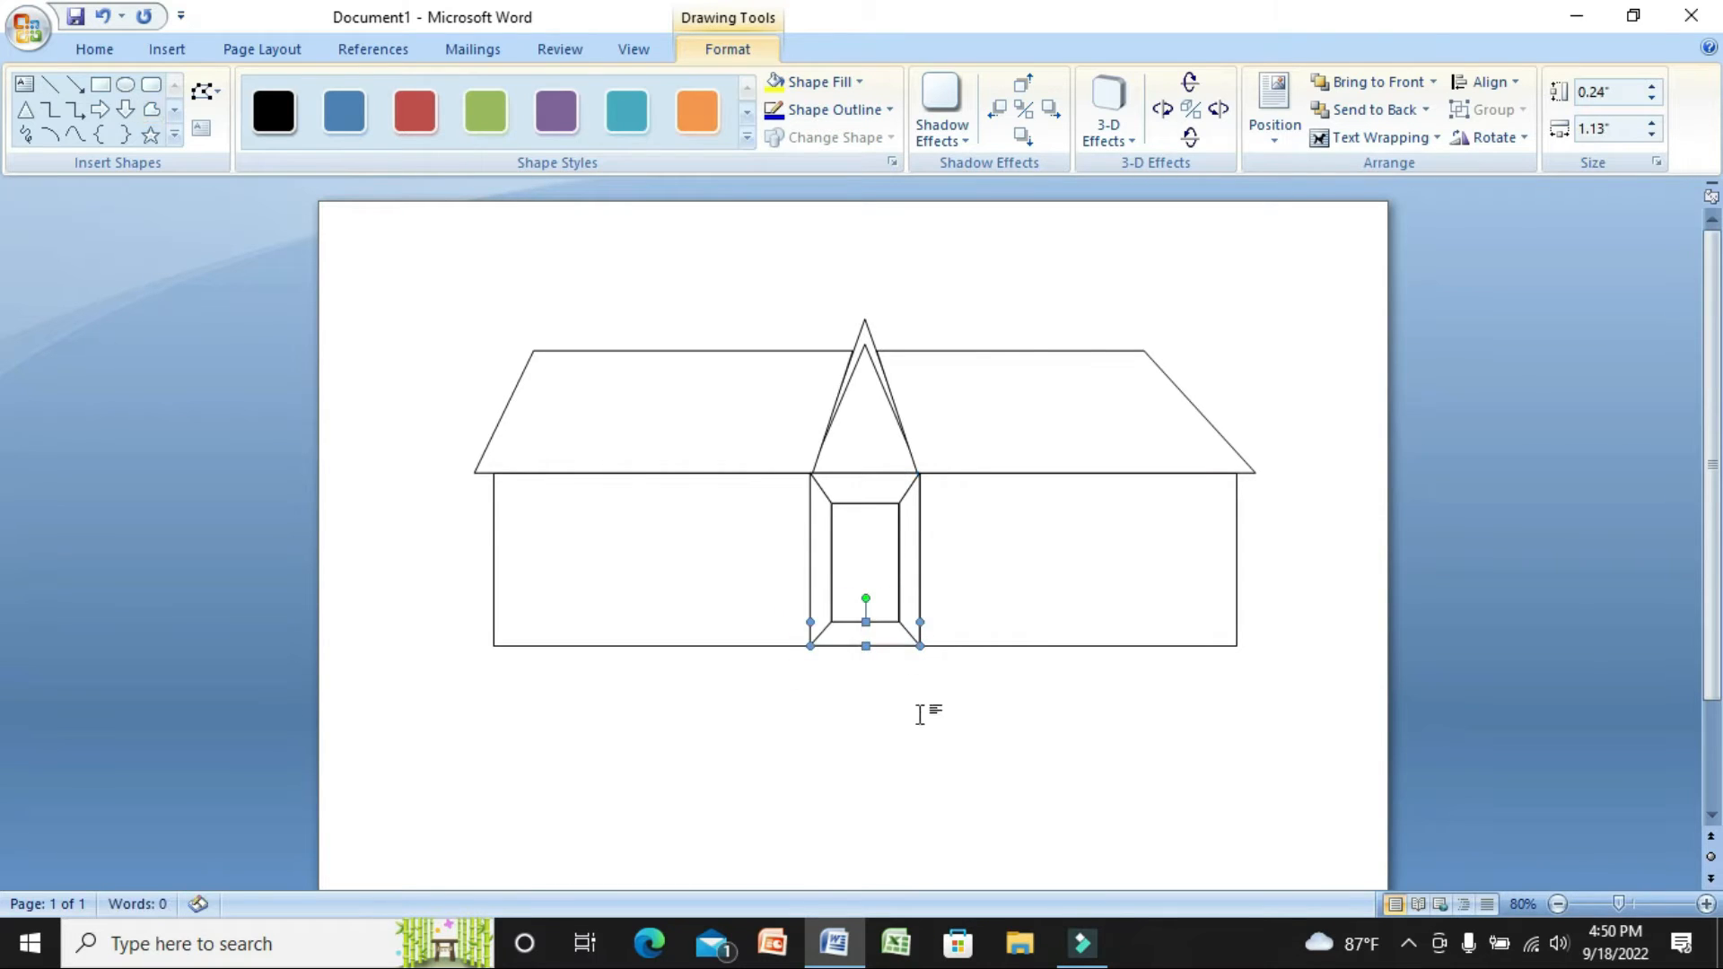
pyautogui.click(923, 711)
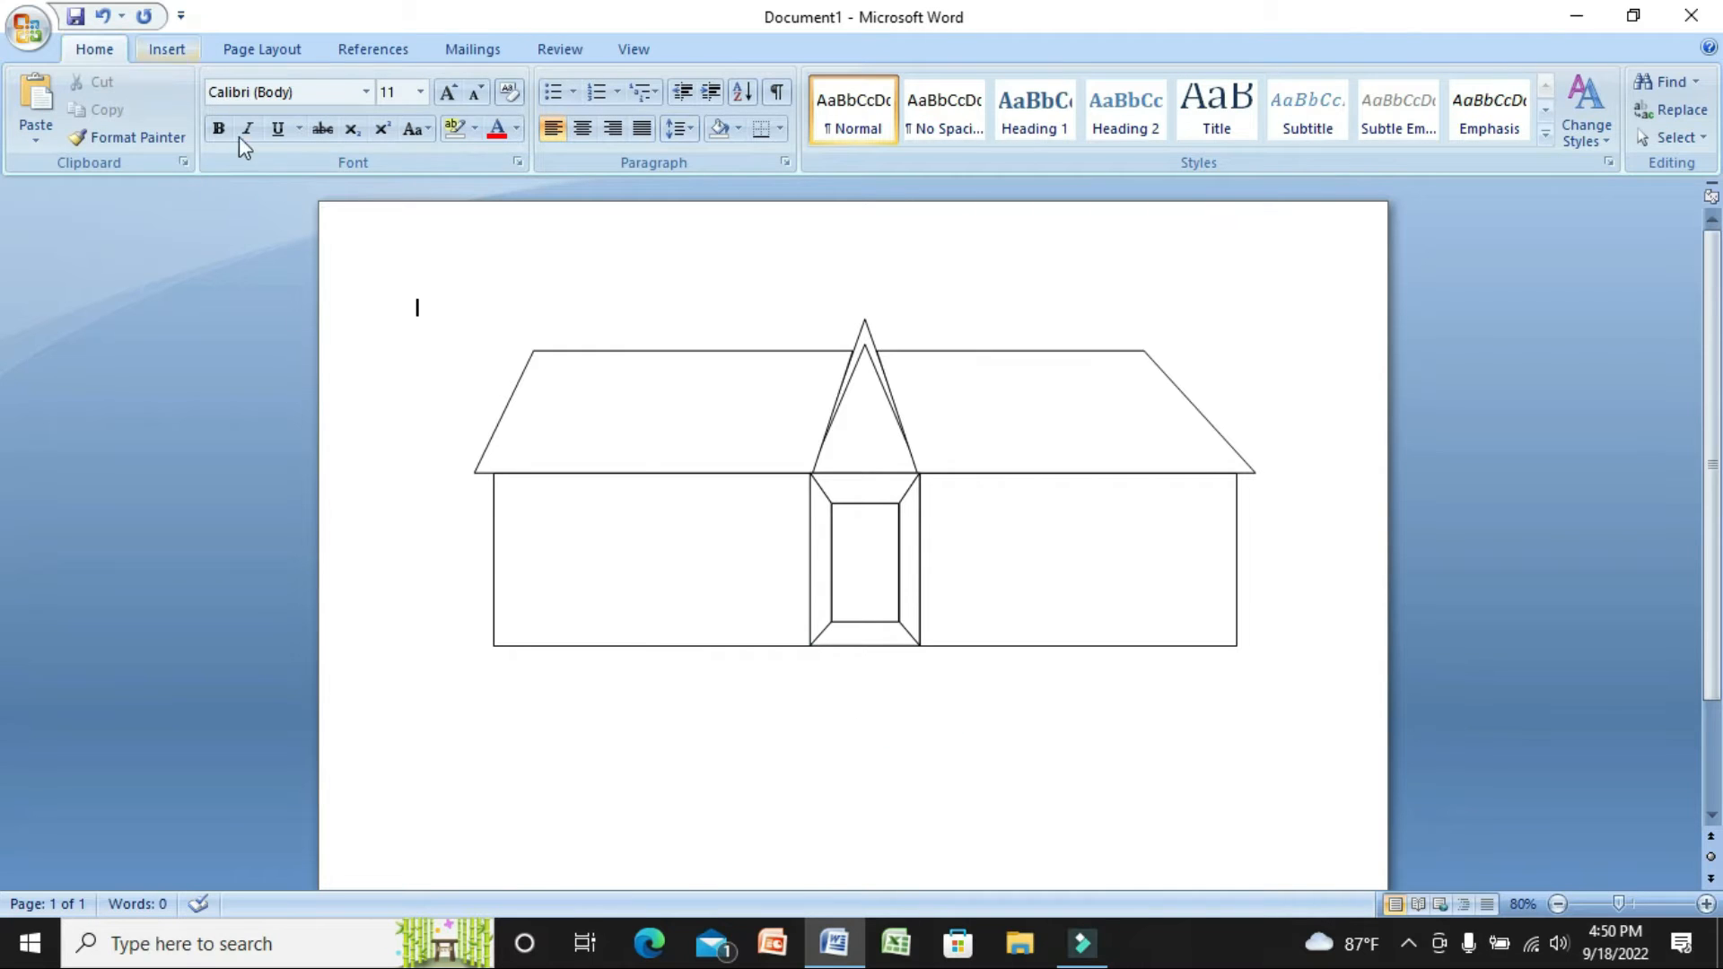
# Copy the door rectangle, paste it twice, and place one copy on the right wall level with the door
pyautogui.click(590, 569)
pyautogui.click(853, 585)
pyautogui.rightClick(852, 585)
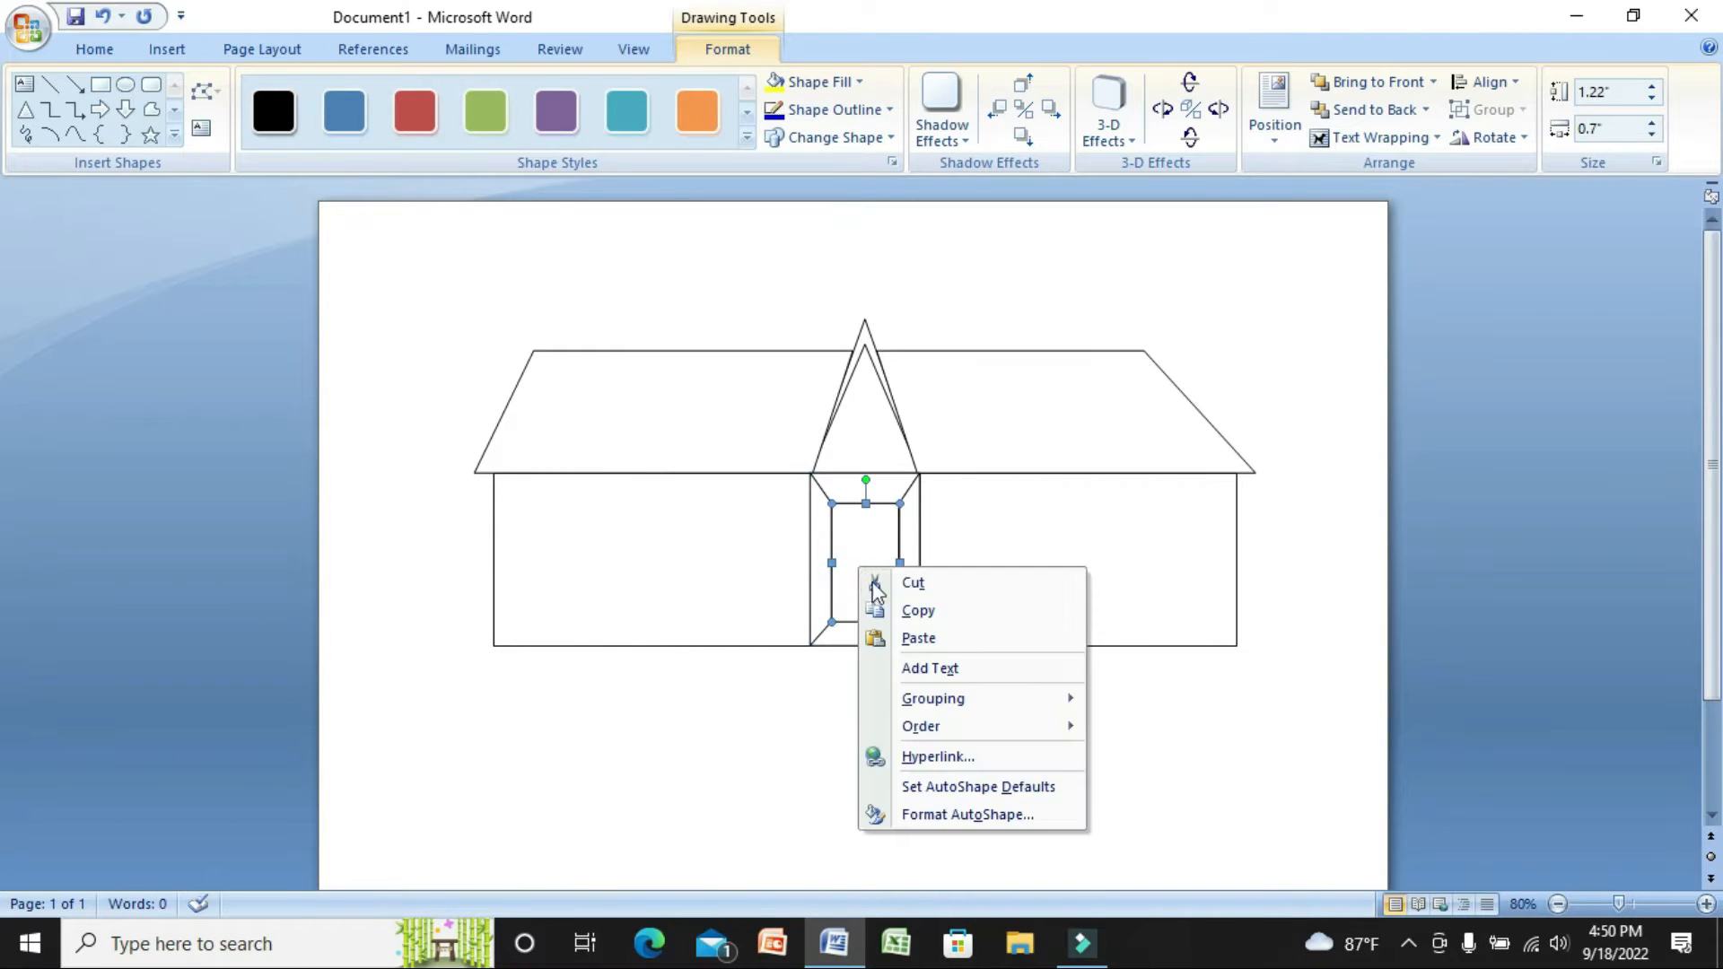
pyautogui.rightClick(675, 543)
pyautogui.click(718, 611)
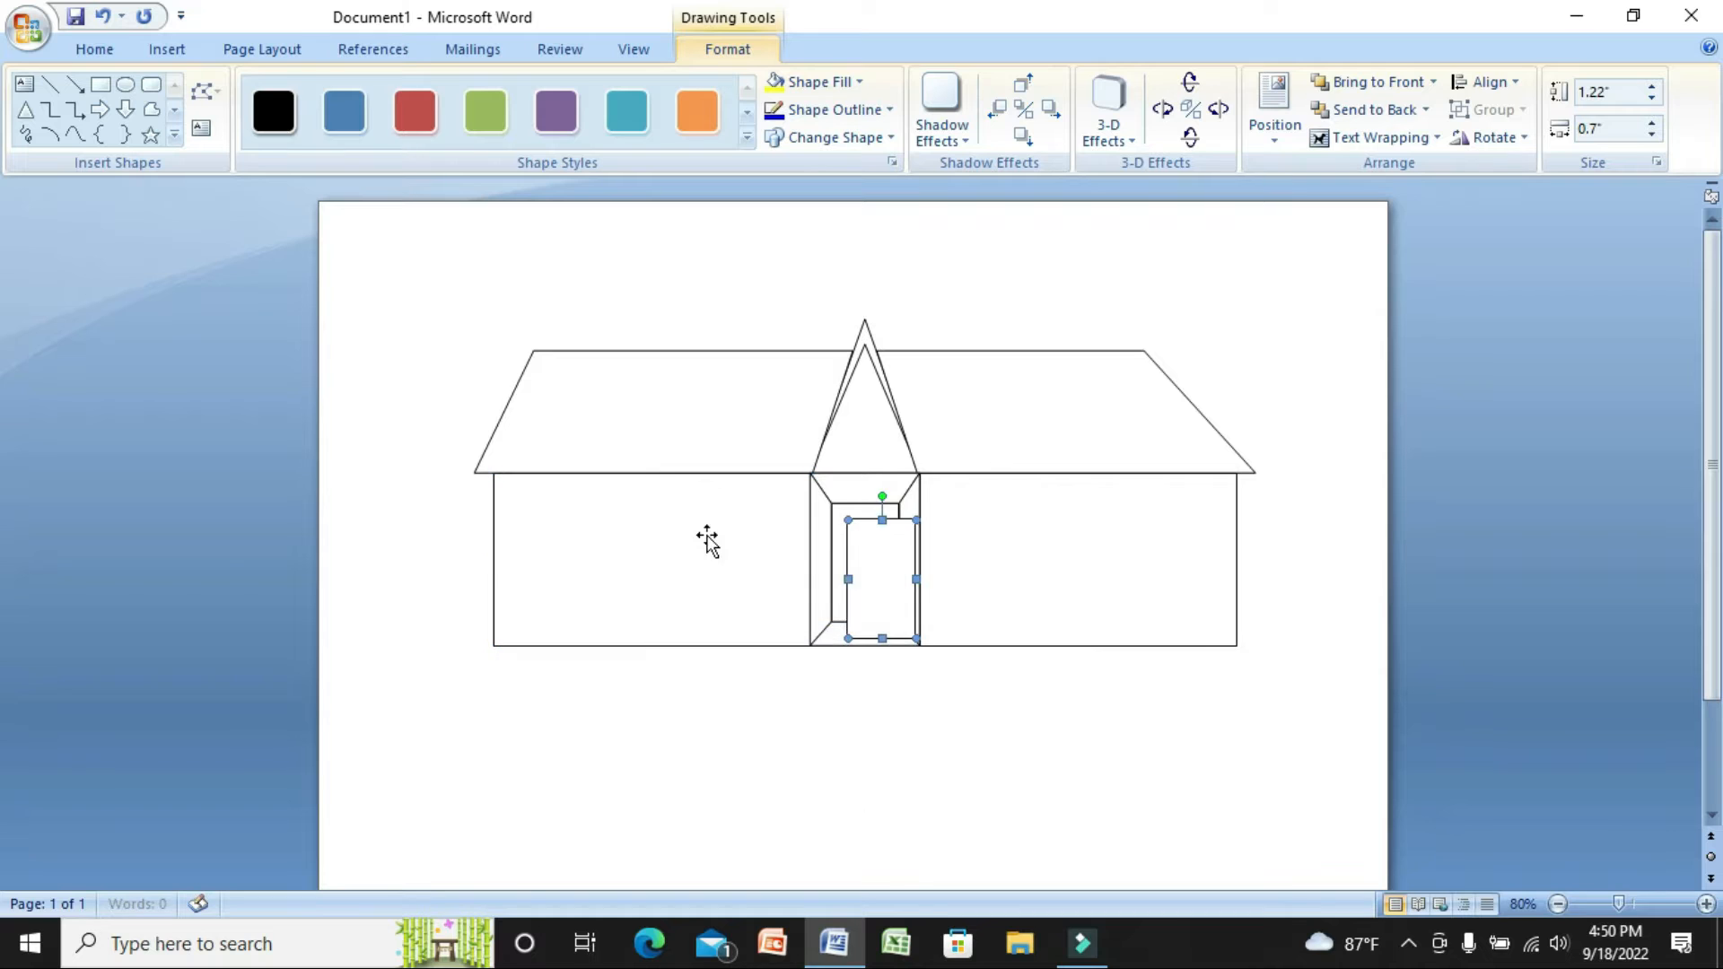
pyautogui.rightClick(705, 538)
pyautogui.click(732, 603)
pyautogui.moveTo(997, 584); pyautogui.dragTo(1102, 571)
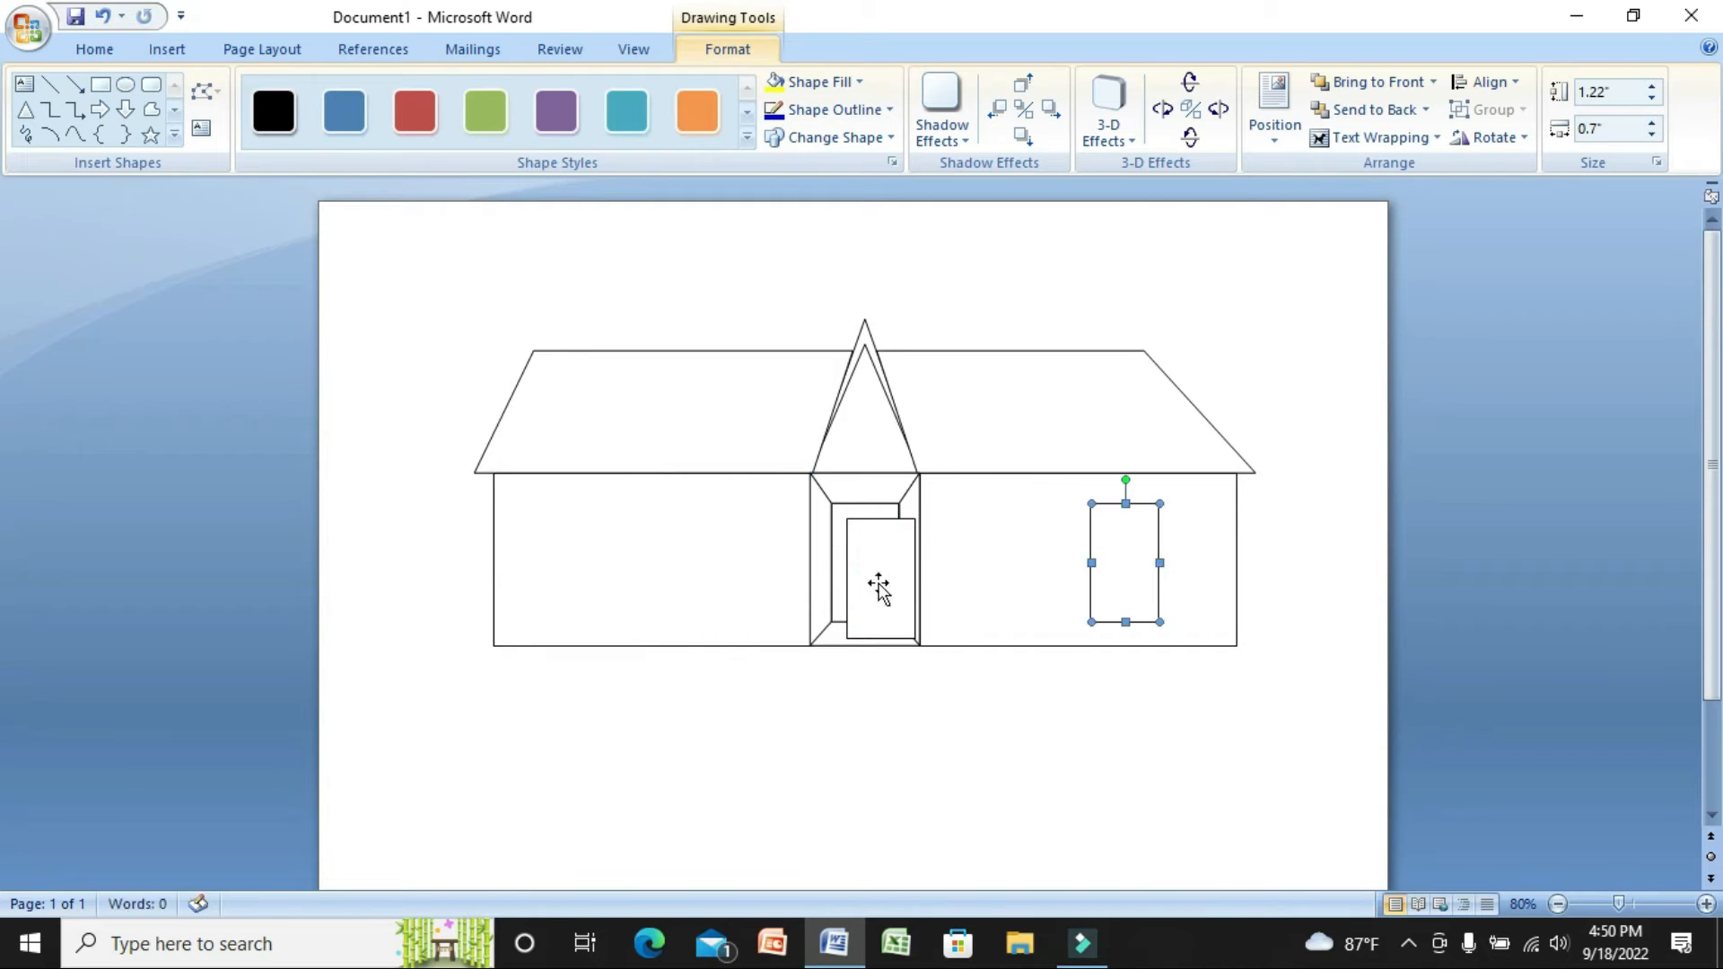
# Place the other door copy on the left wall as a window about 0.61" high and 0.92" wide, nudged slightly down
pyautogui.moveTo(866, 581); pyautogui.dragTo(577, 562)
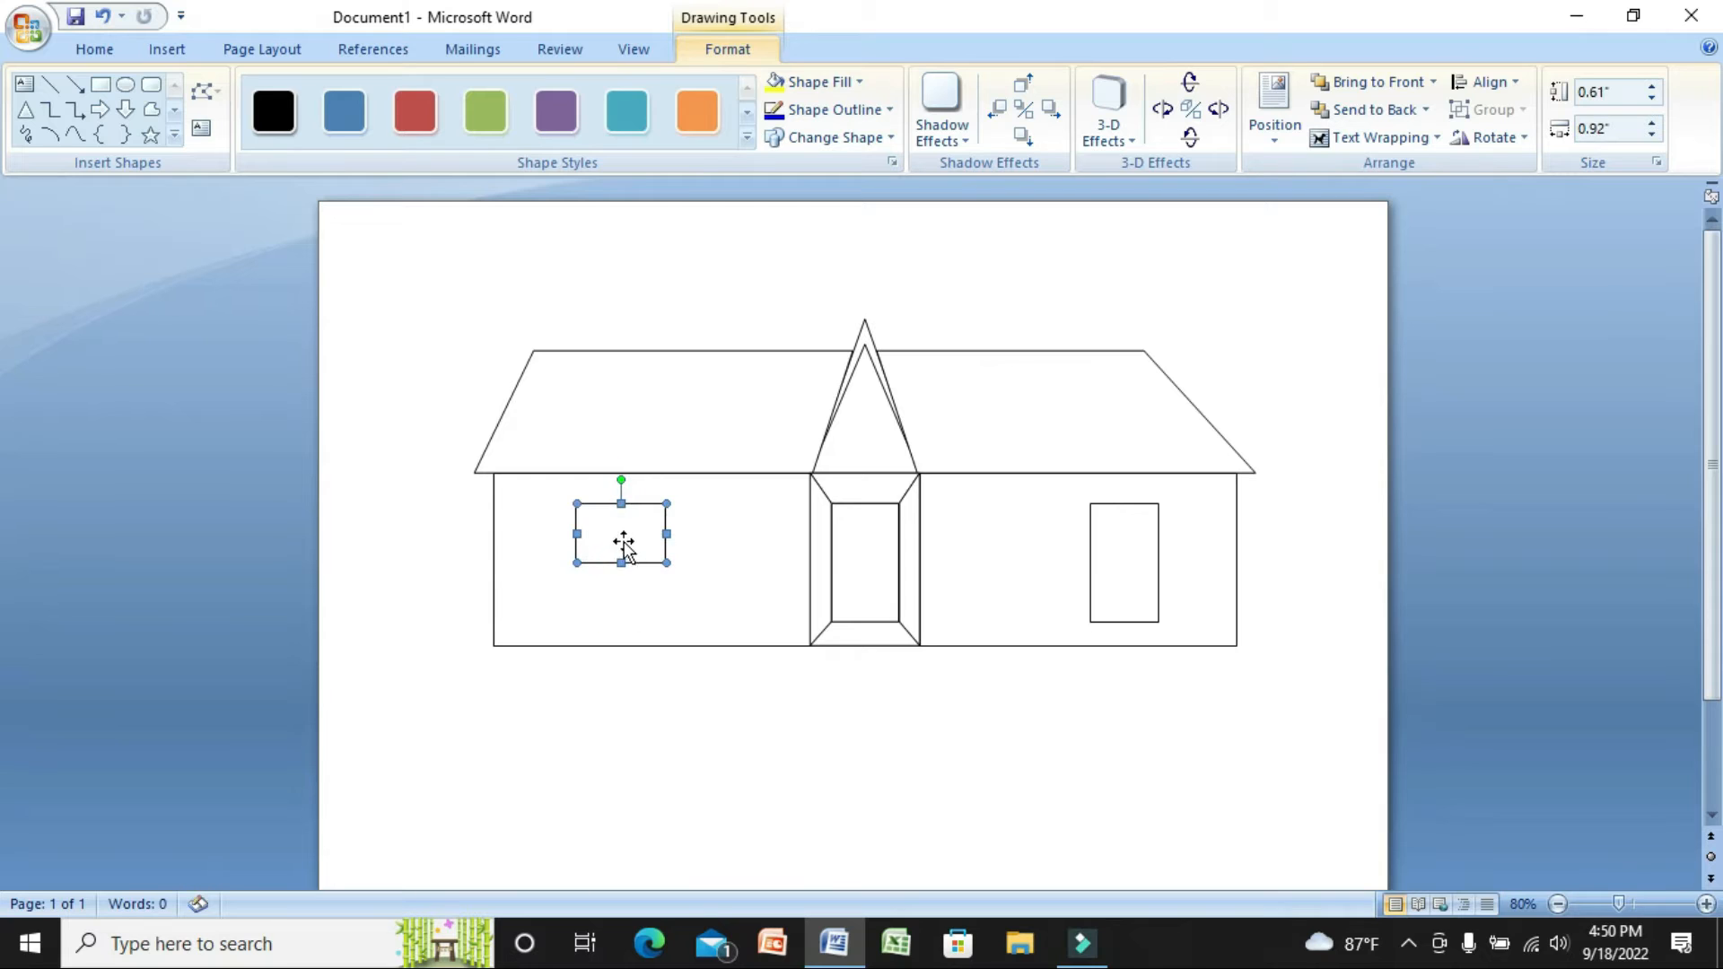
pyautogui.click(623, 540)
pyautogui.hotkey('ctrl', 'Down')
pyautogui.hotkey('ctrl', 'Down')
pyautogui.hotkey('ctrl', 'Down')
pyautogui.hotkey('ctrl', 'Down')
pyautogui.hotkey('ctrl', 'Down')
pyautogui.hotkey('ctrl', 'Down')
pyautogui.hotkey('ctrl', 'Down')
pyautogui.hotkey('ctrl', 'Down')
pyautogui.hotkey('ctrl', 'Down')
pyautogui.hotkey('ctrl', 'Down')
pyautogui.hotkey('ctrl', 'Down')
pyautogui.hotkey('ctrl', 'Down')
pyautogui.hotkey('ctrl', 'Down')
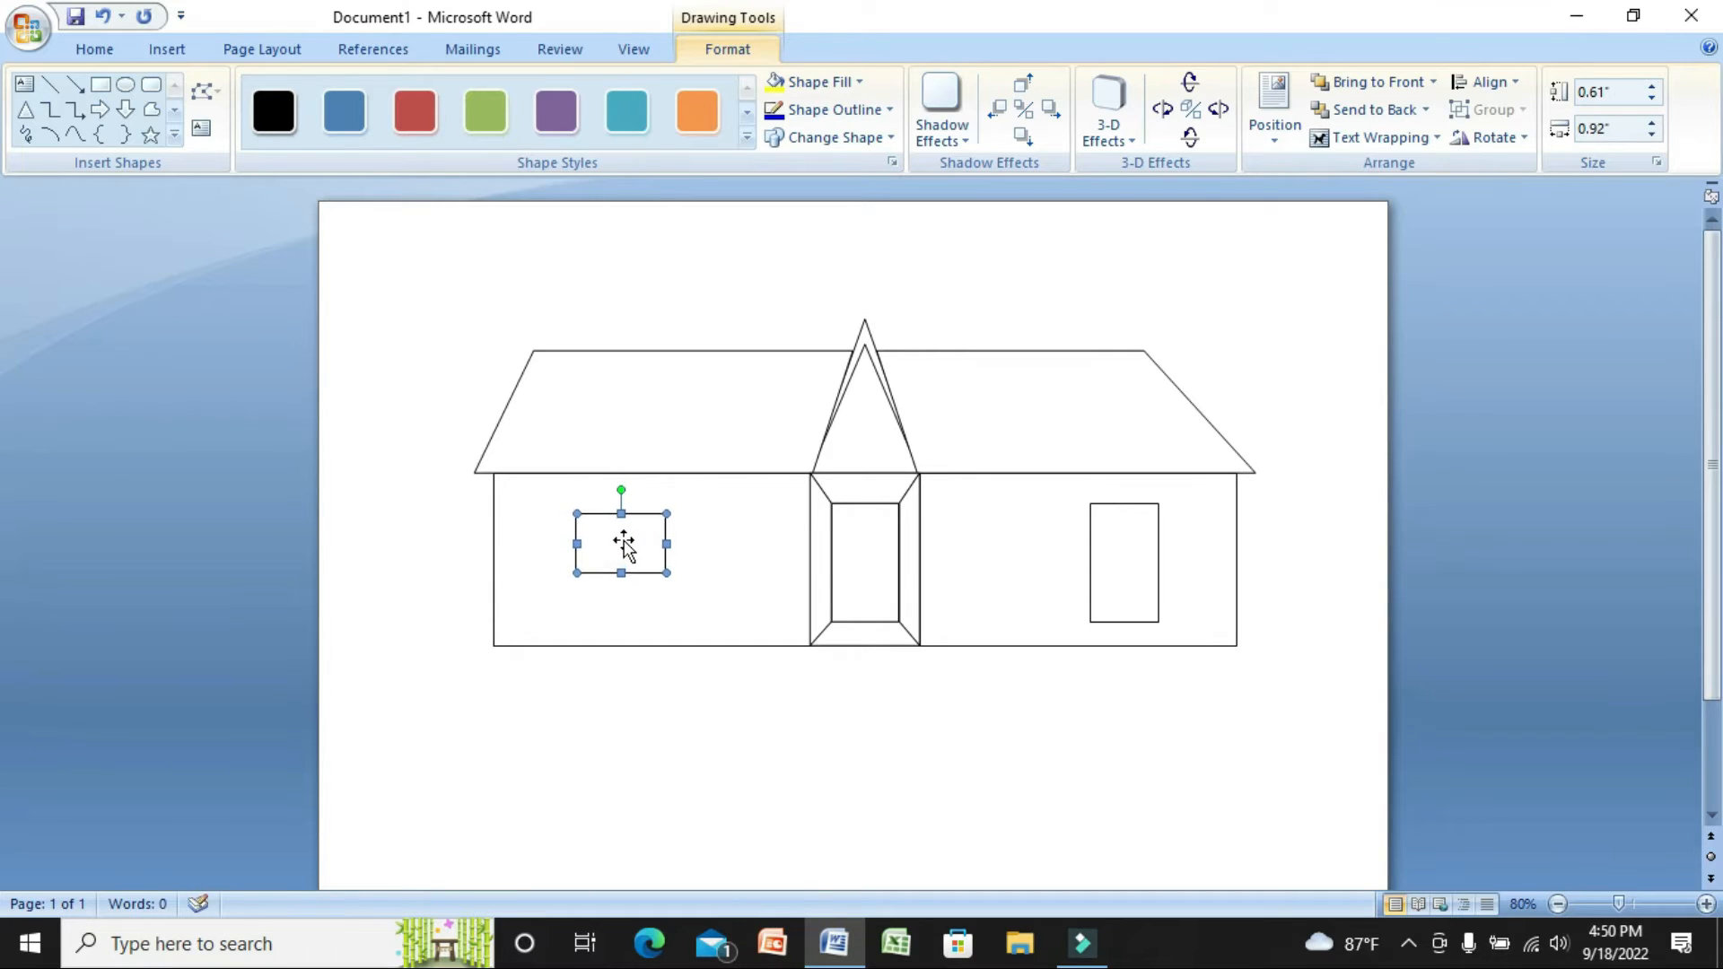
# Nudge the left wall's window slightly to the right and down
pyautogui.hotkey('ctrl', 'Right')
pyautogui.hotkey('ctrl', 'Right')
pyautogui.hotkey('ctrl', 'Right')
pyautogui.hotkey('ctrl', 'Right')
pyautogui.hotkey('ctrl', 'Right')
pyautogui.hotkey('ctrl', 'Right')
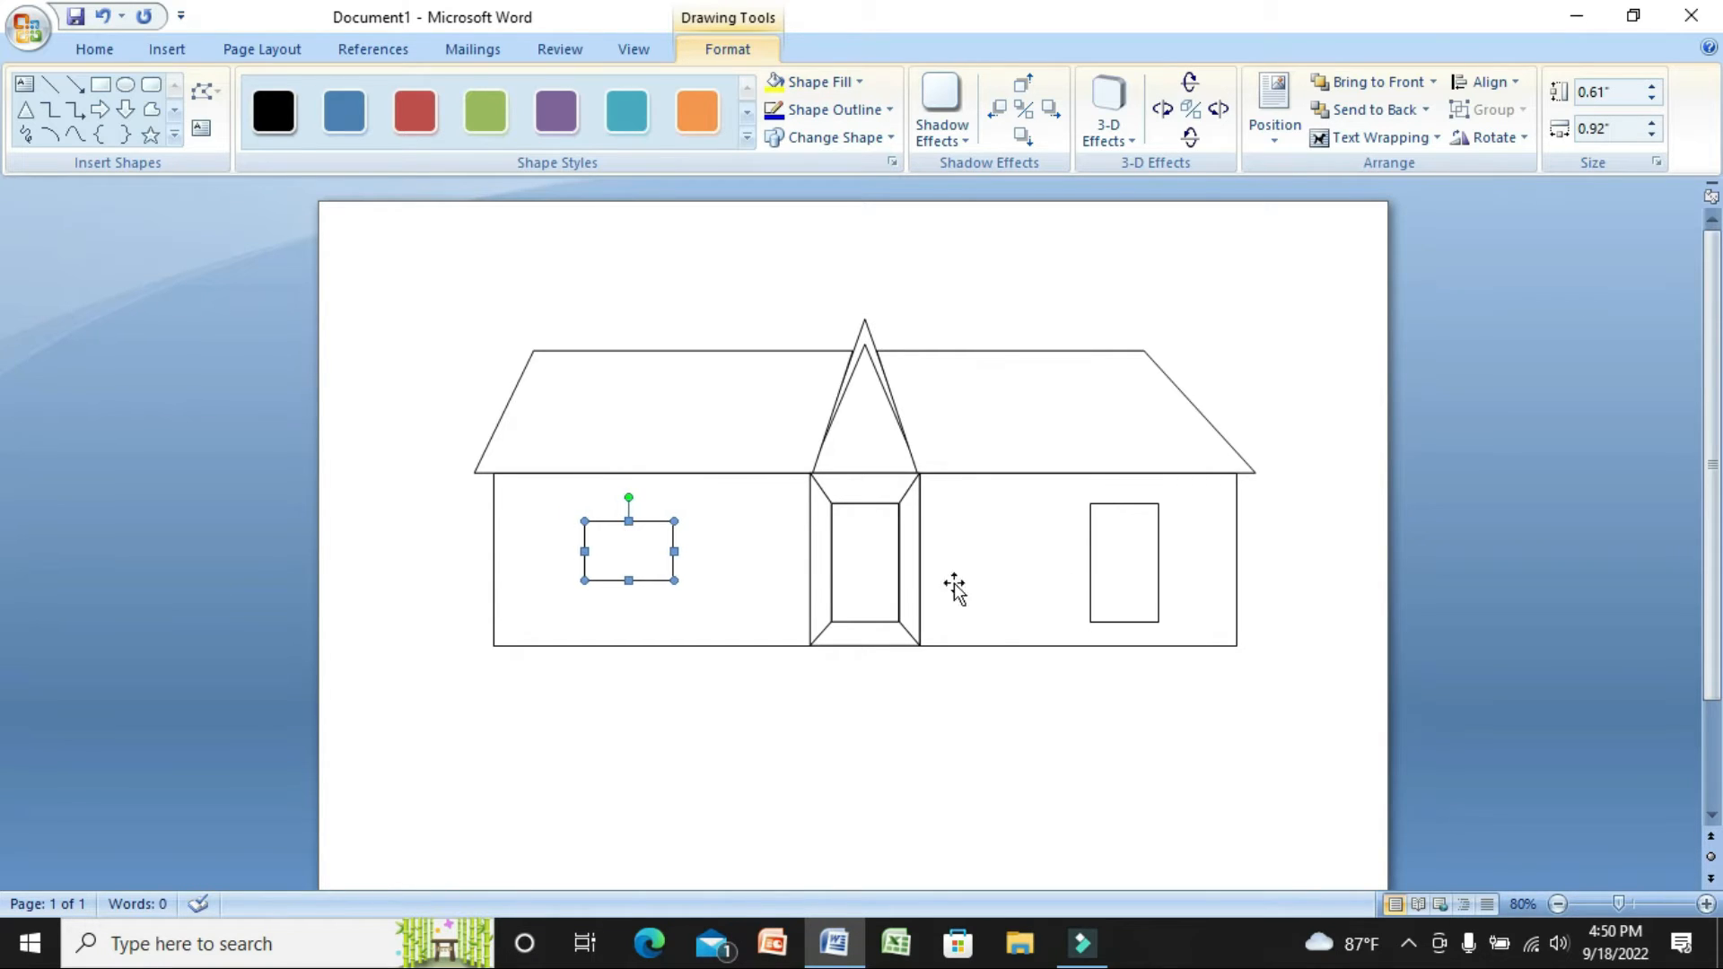
# Replace the door copy on the right wall with a pasted copy of the left window, placed near the wall's outer end
pyautogui.rightClick(635, 557)
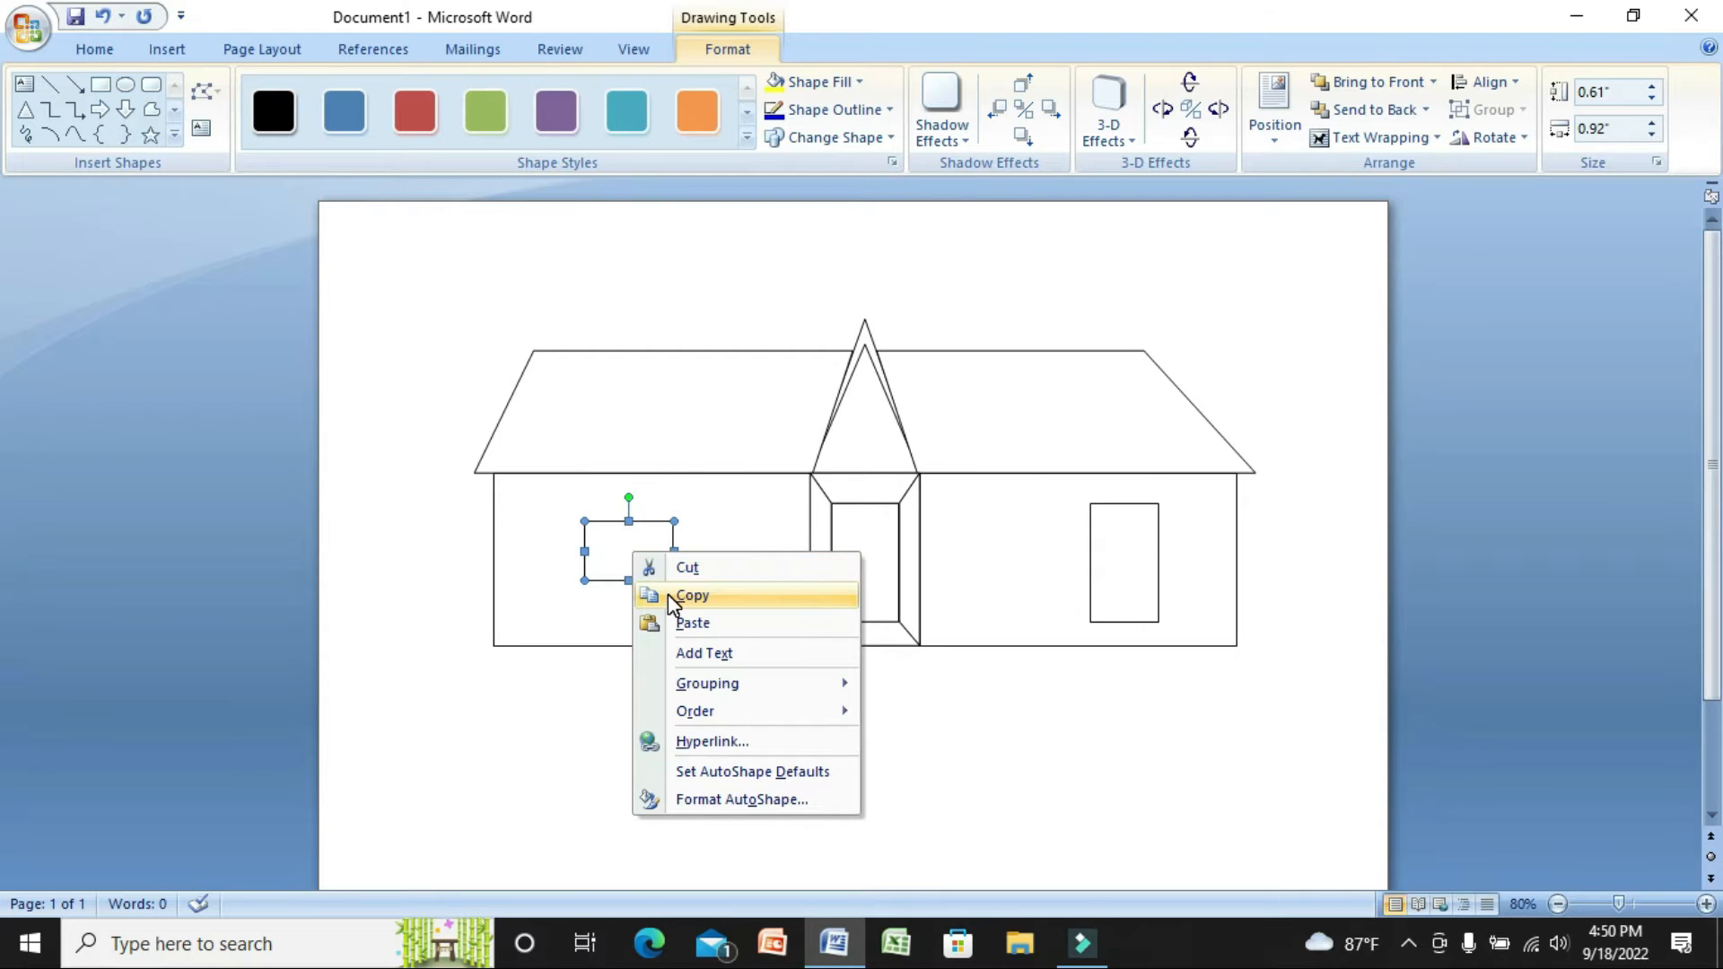
pyautogui.click(668, 594)
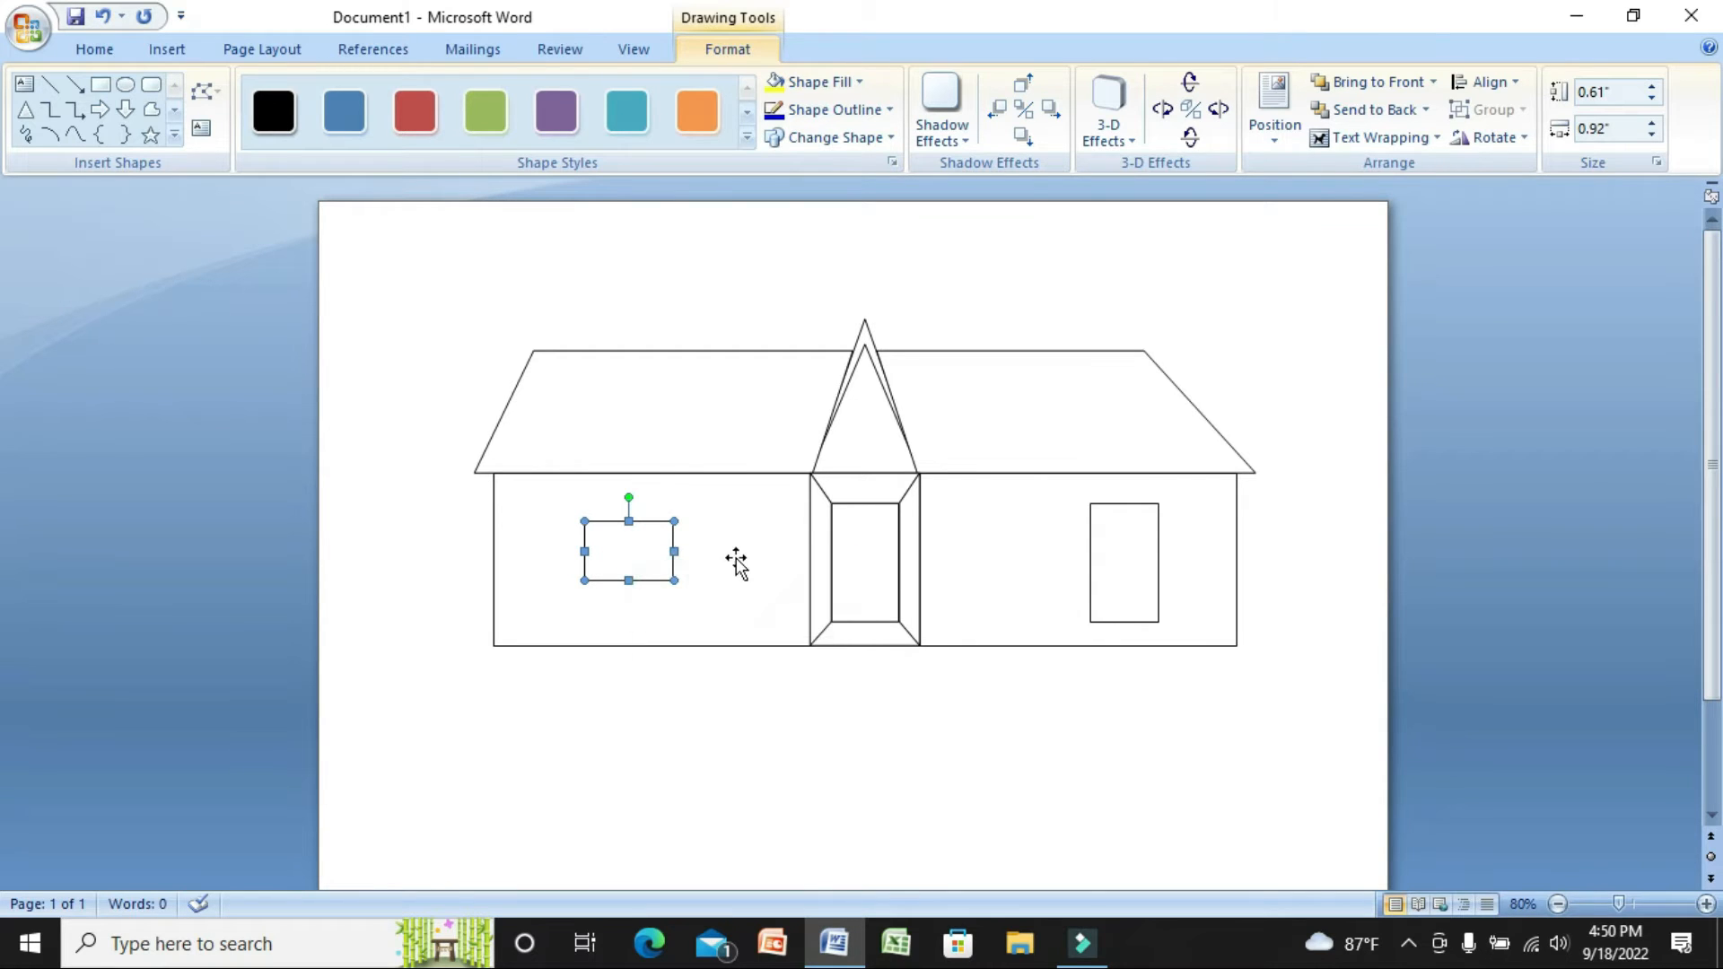
pyautogui.rightClick(737, 558)
pyautogui.click(797, 629)
pyautogui.click(1123, 581)
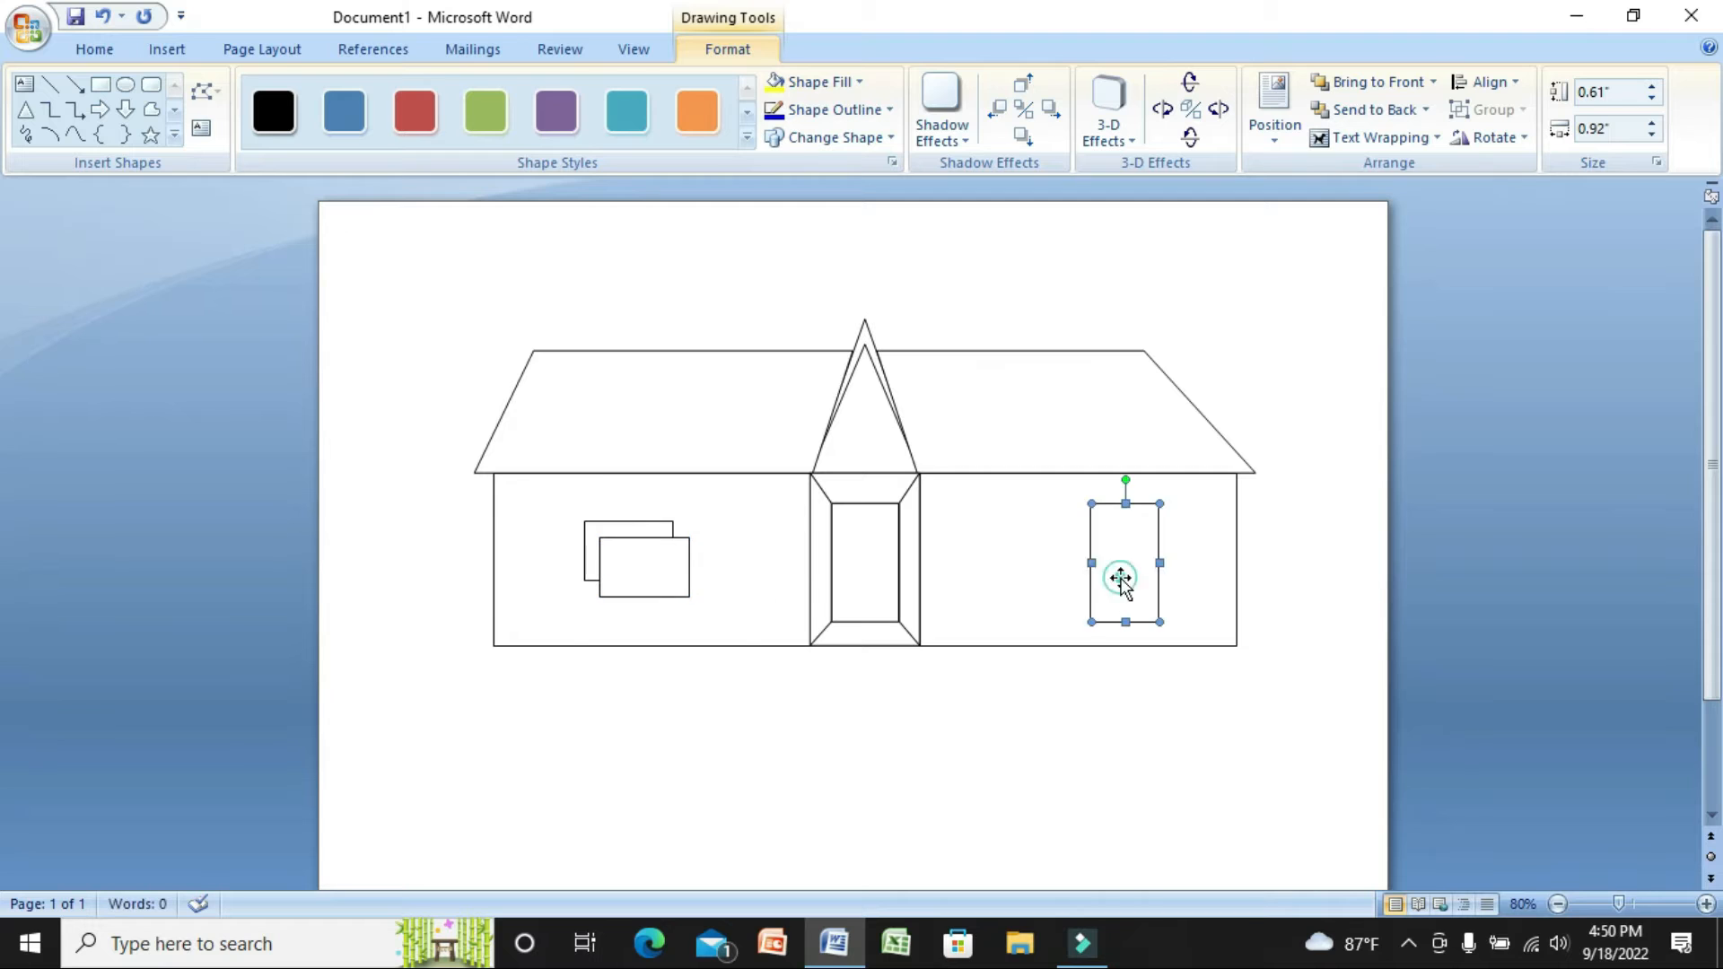
pyautogui.press('Delete')
pyautogui.moveTo(637, 566); pyautogui.dragTo(1106, 567)
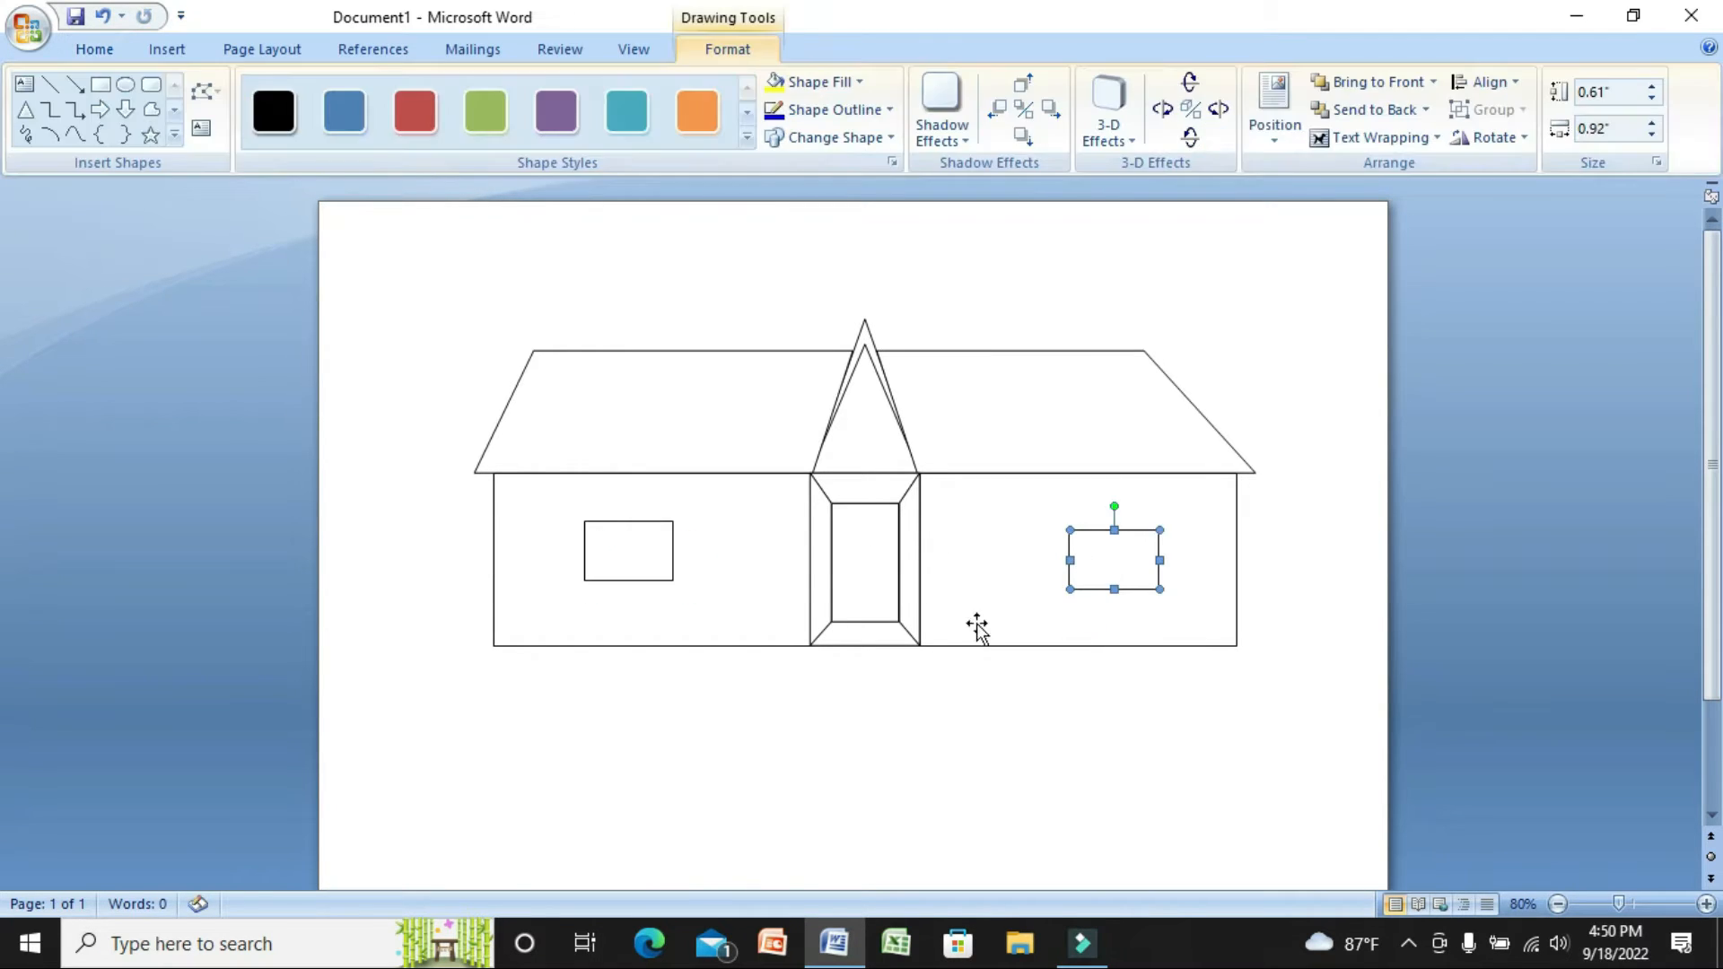
# Paste another window copy and narrow it to about 0.2" wide as a shutter along the left window's left edge
pyautogui.click(616, 557)
pyautogui.rightClick(622, 557)
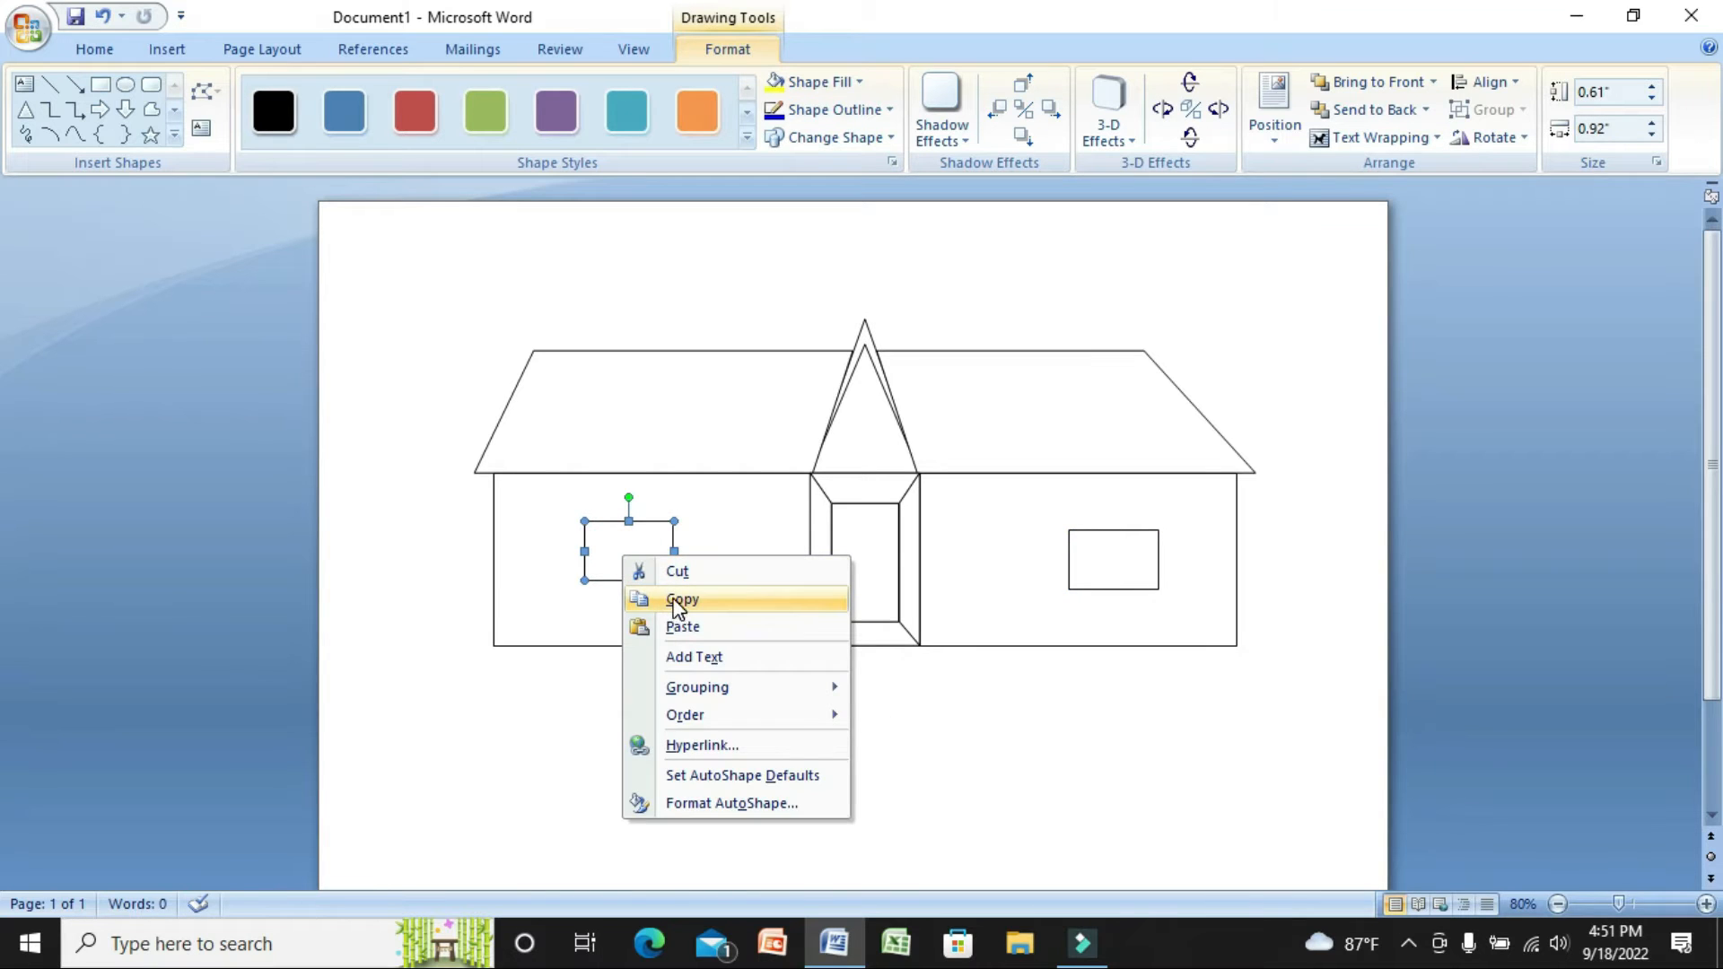
pyautogui.click(682, 627)
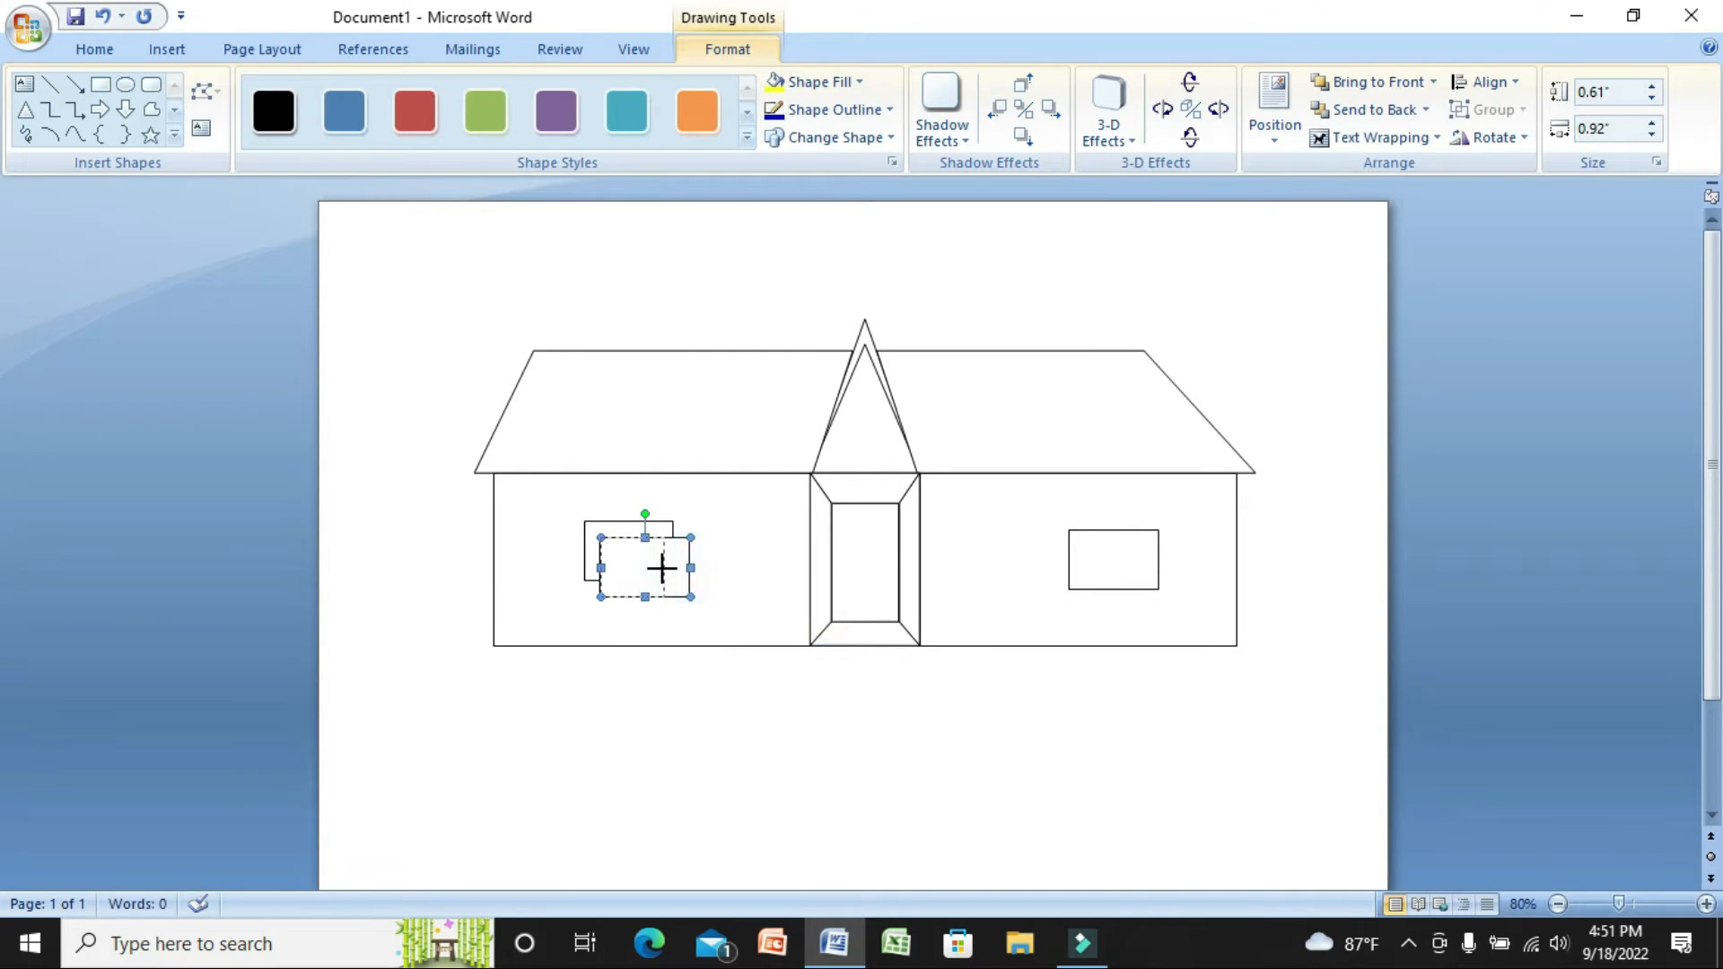
pyautogui.moveTo(626, 556); pyautogui.dragTo(603, 548)
# Copy the shutter and place the pasted copy along the left window's right edge
pyautogui.rightClick(599, 545)
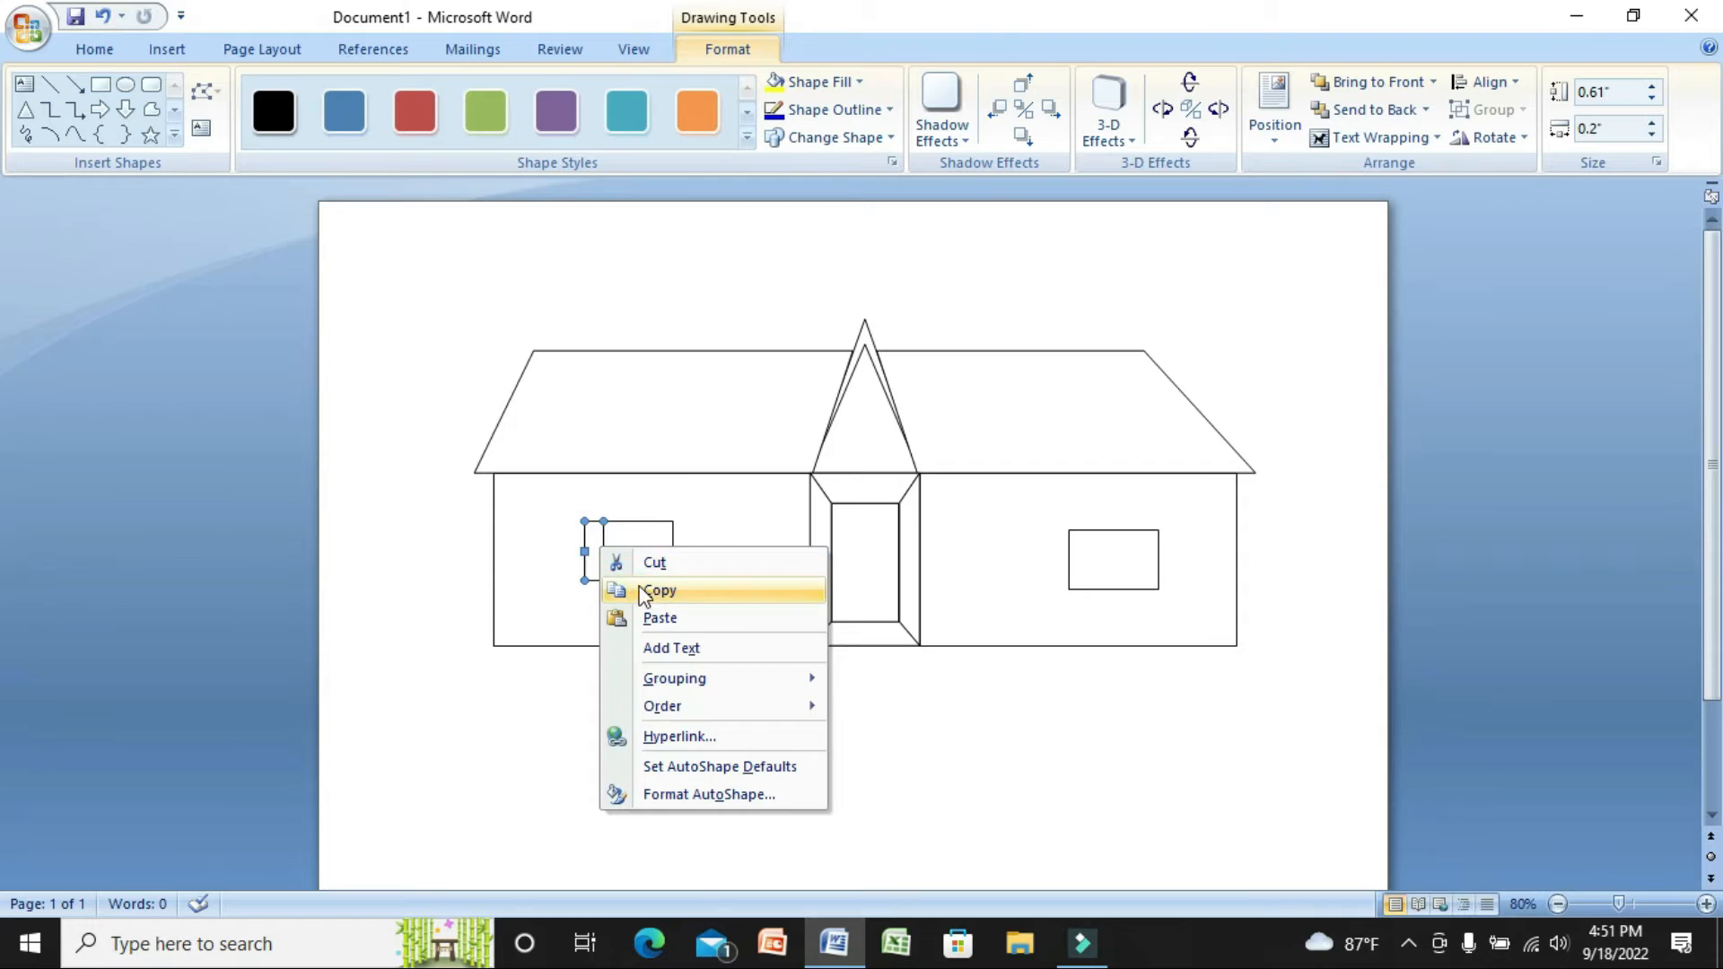
pyautogui.click(665, 588)
pyautogui.rightClick(714, 552)
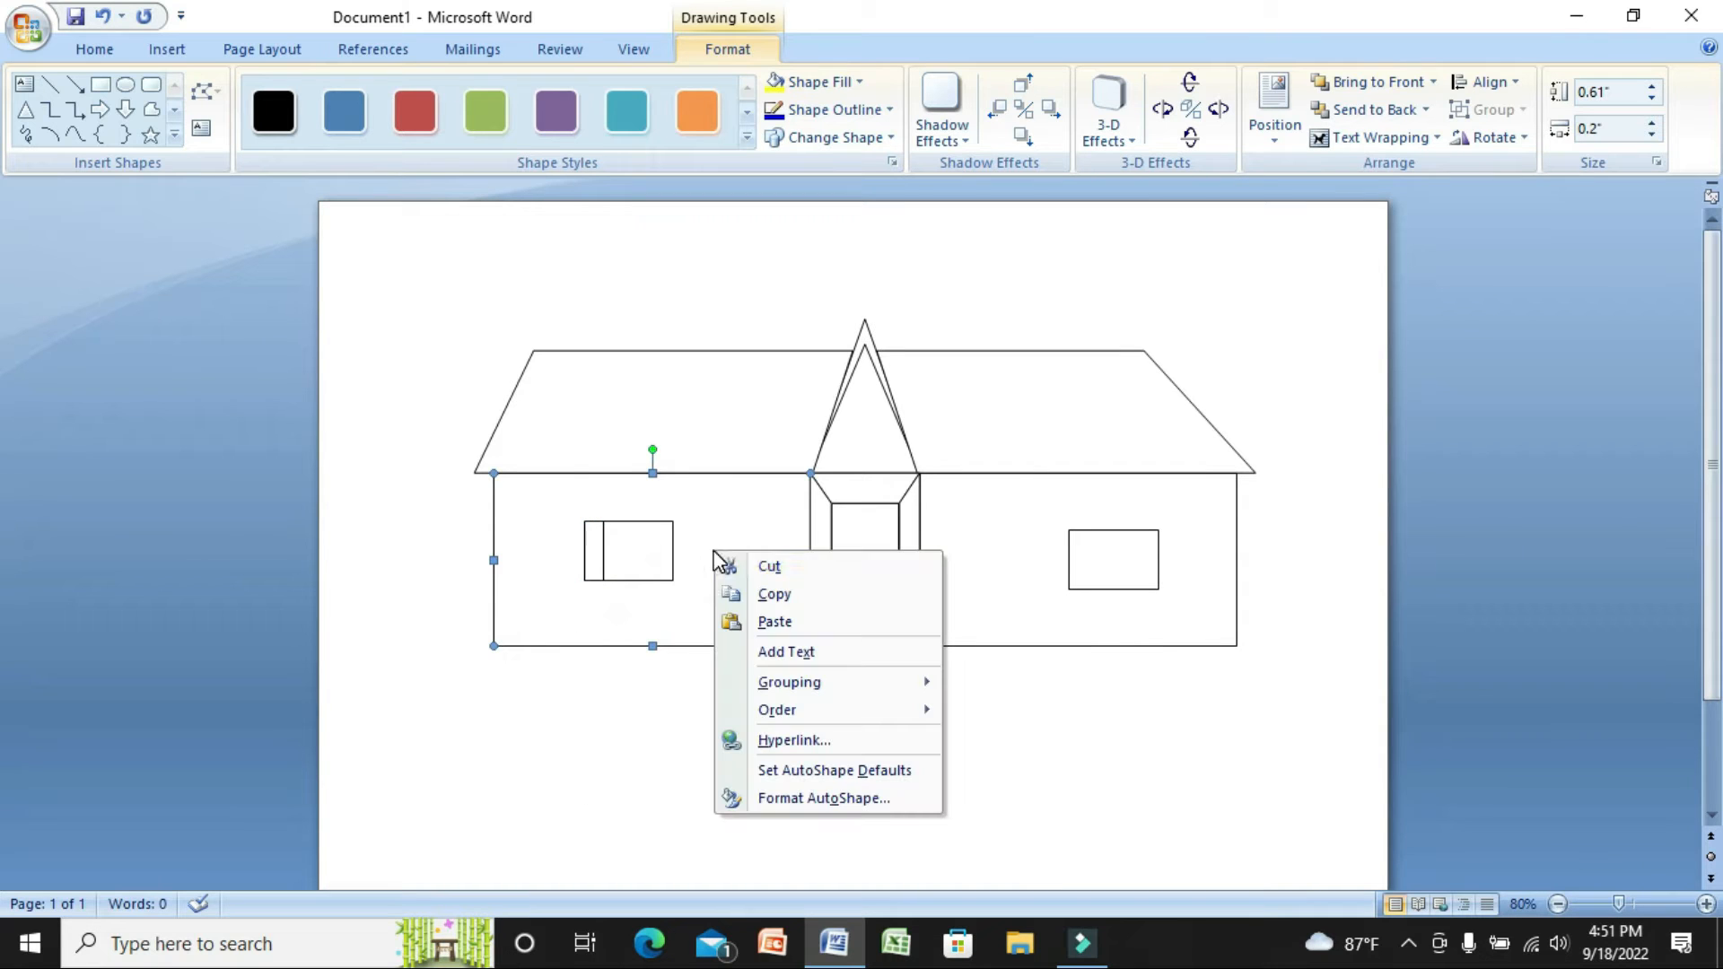
pyautogui.click(746, 623)
pyautogui.moveTo(609, 575); pyautogui.dragTo(653, 555)
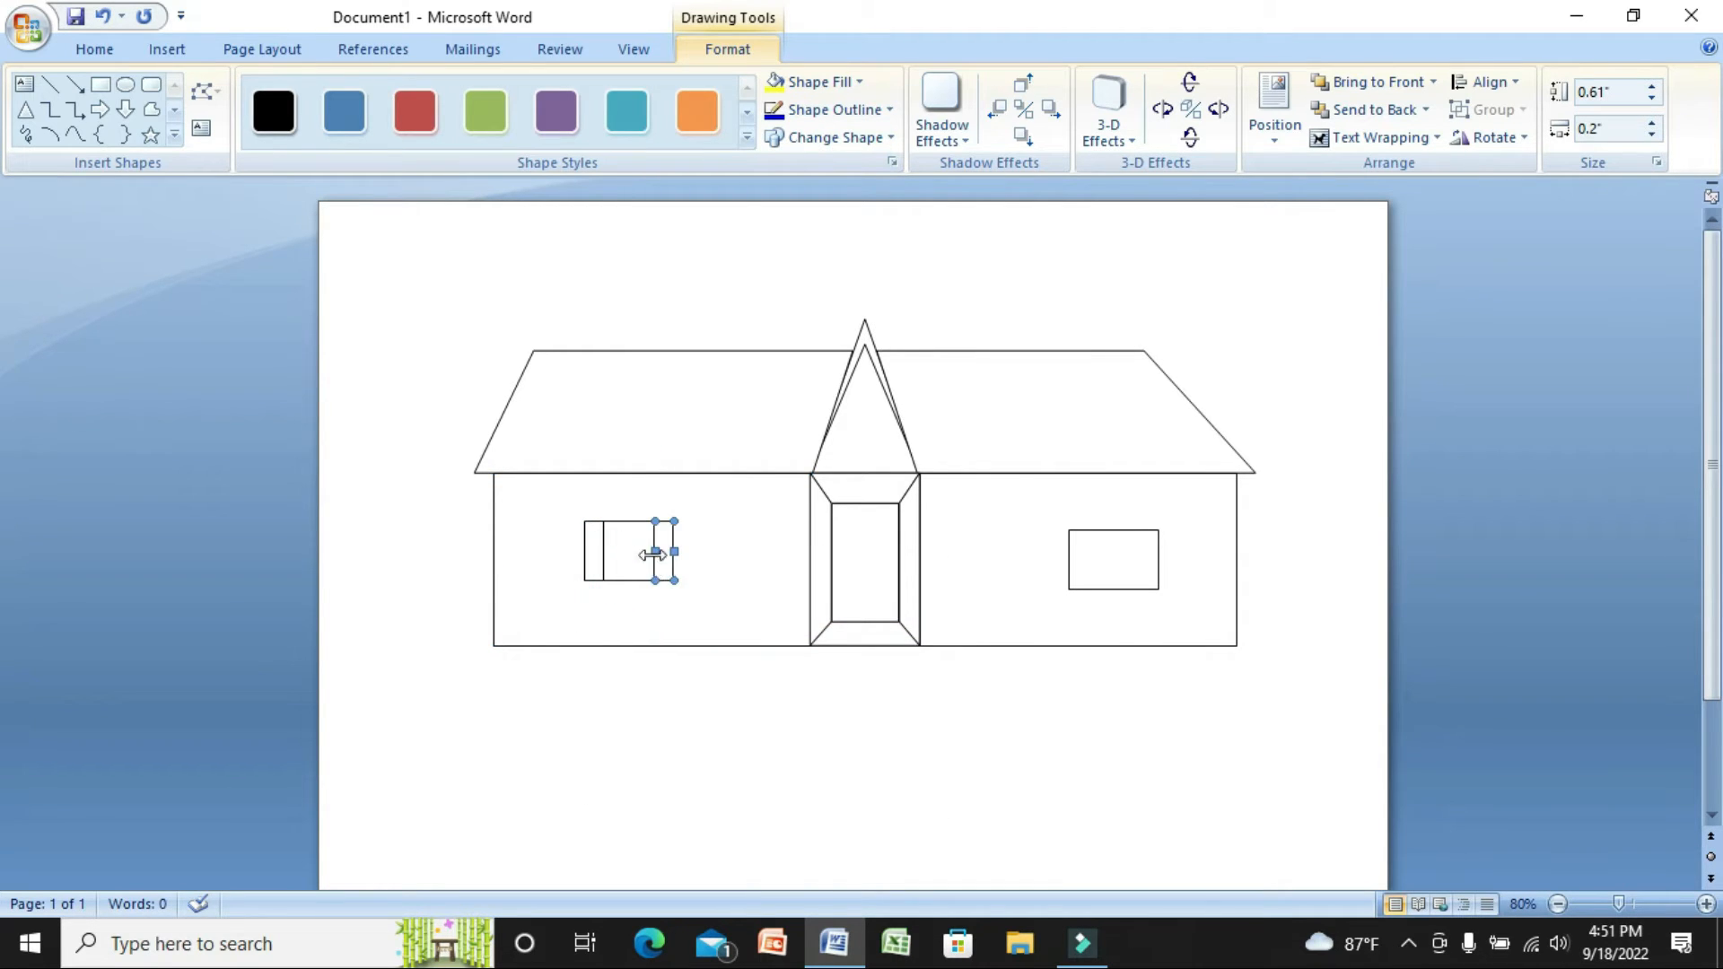
# Paste two more shutters and place them inside the left and right edges of the right wall's window
pyautogui.rightClick(665, 561)
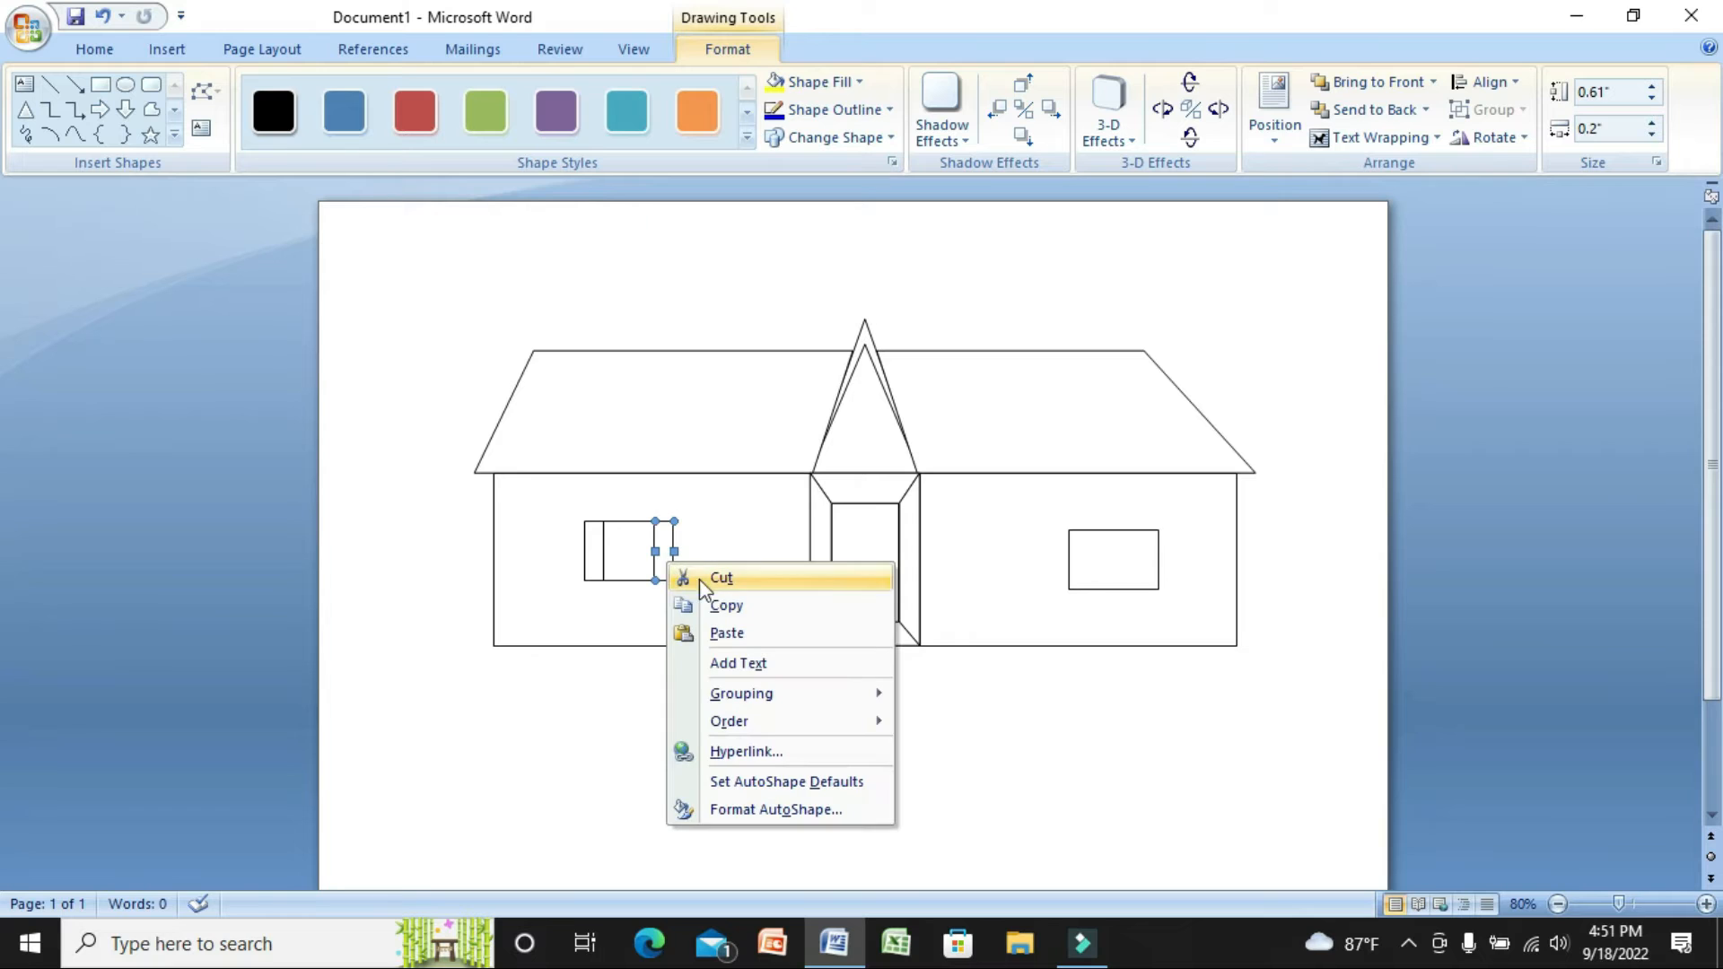
pyautogui.click(725, 632)
pyautogui.moveTo(610, 579); pyautogui.dragTo(1075, 575)
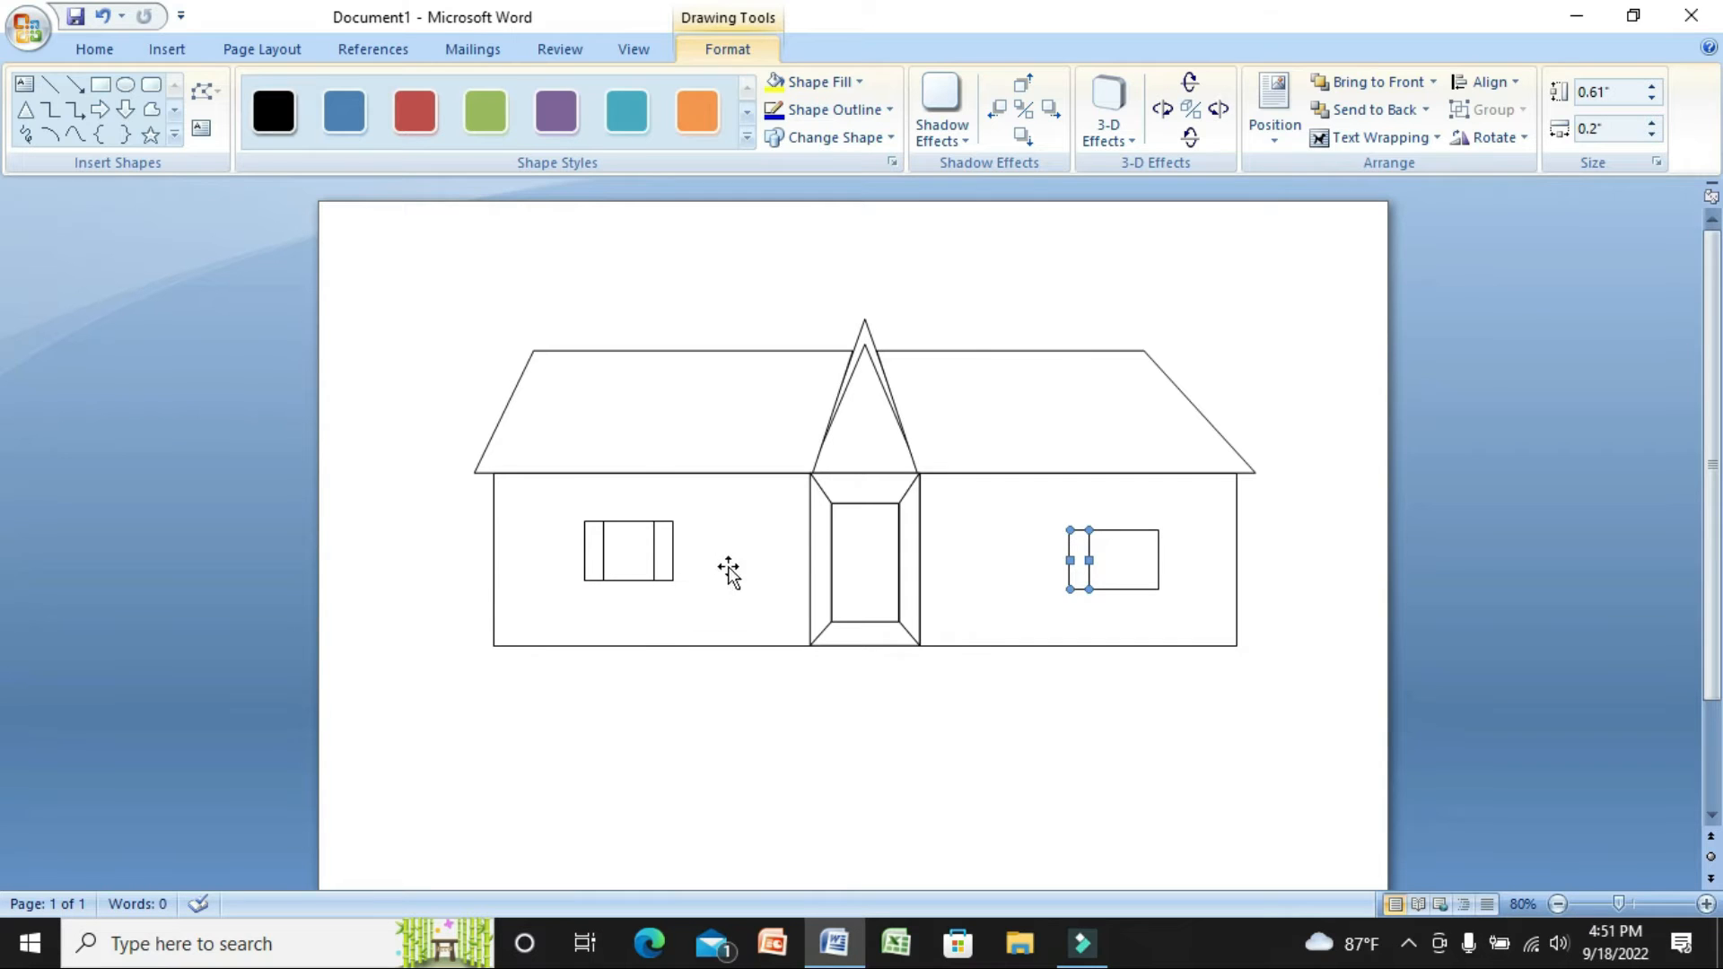
pyautogui.rightClick(728, 568)
pyautogui.click(768, 639)
pyautogui.moveTo(608, 577); pyautogui.dragTo(1123, 579)
pyautogui.click(702, 334)
# Draw a base strip about 0.14" high and 8.29" wide under the walls and nudge it slightly left to overhang both ends
pyautogui.click(178, 51)
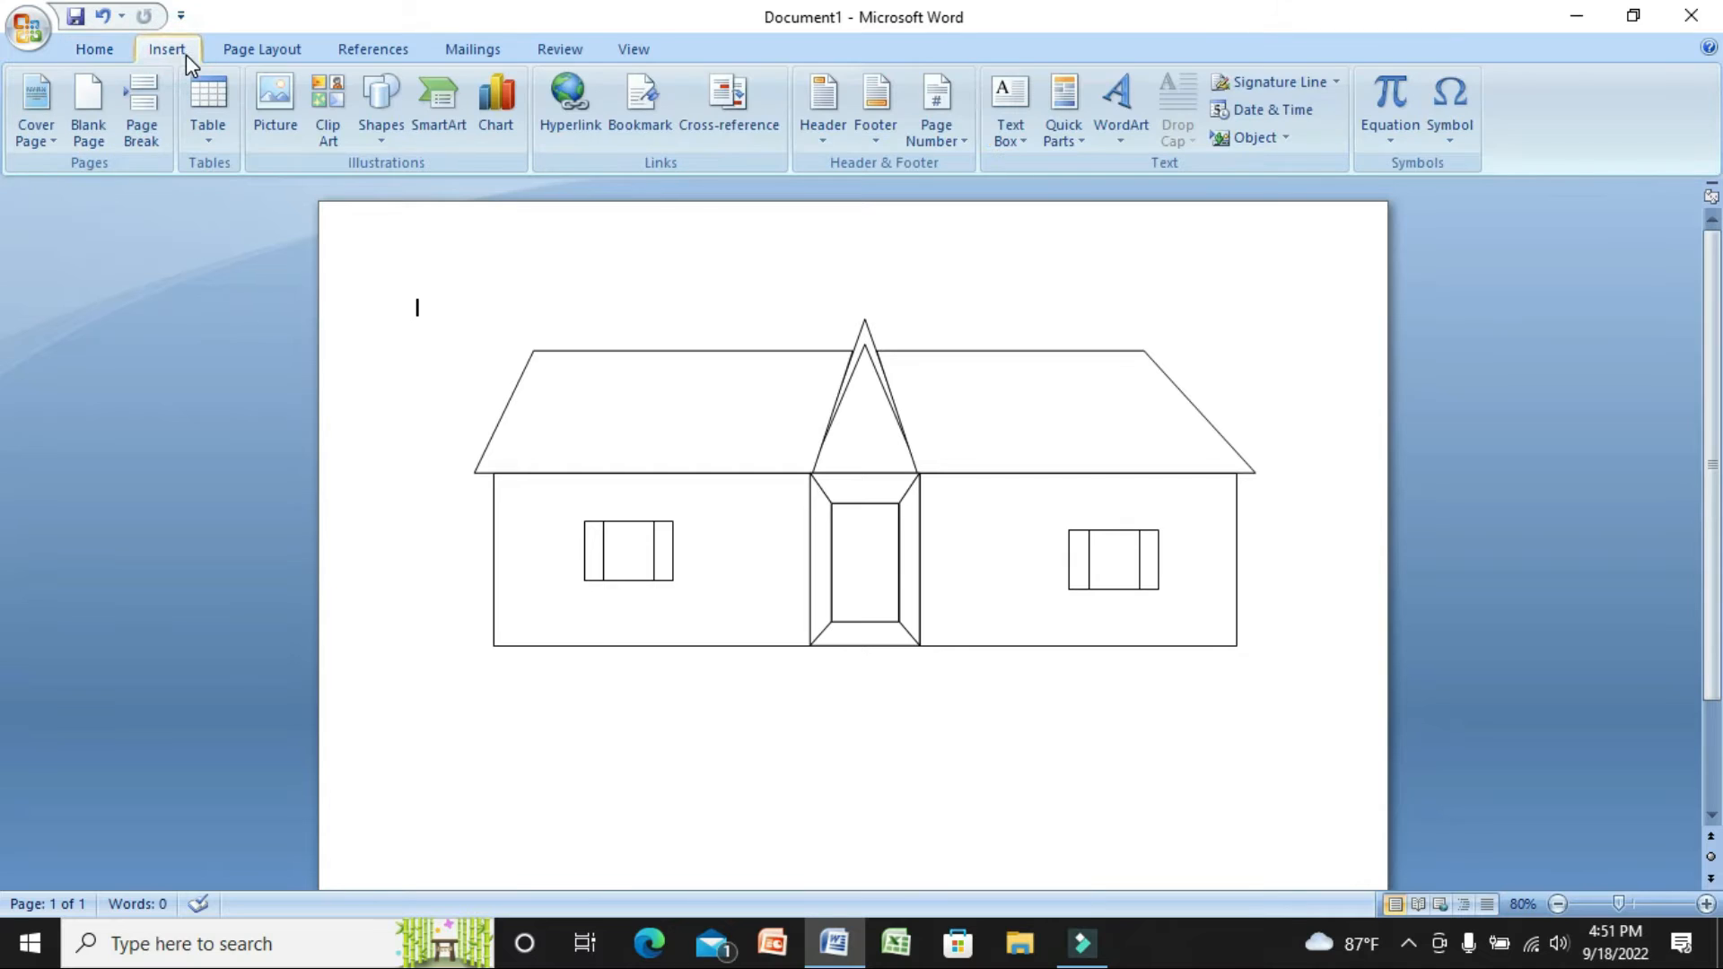
pyautogui.click(377, 125)
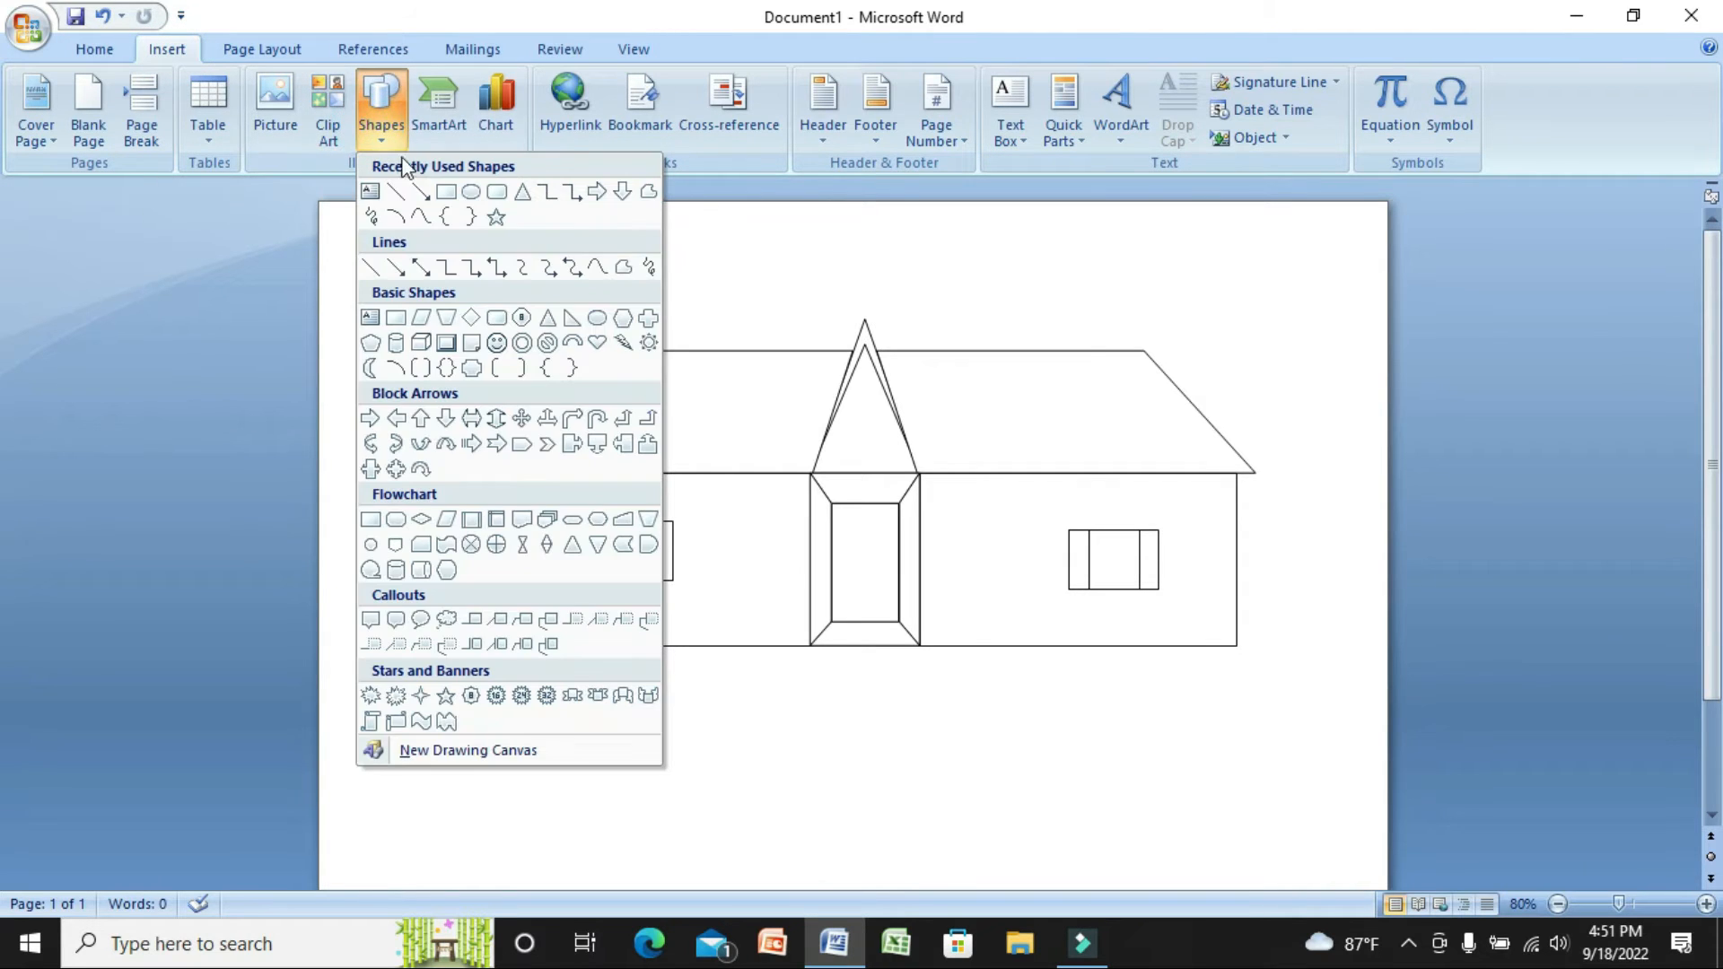
pyautogui.click(445, 192)
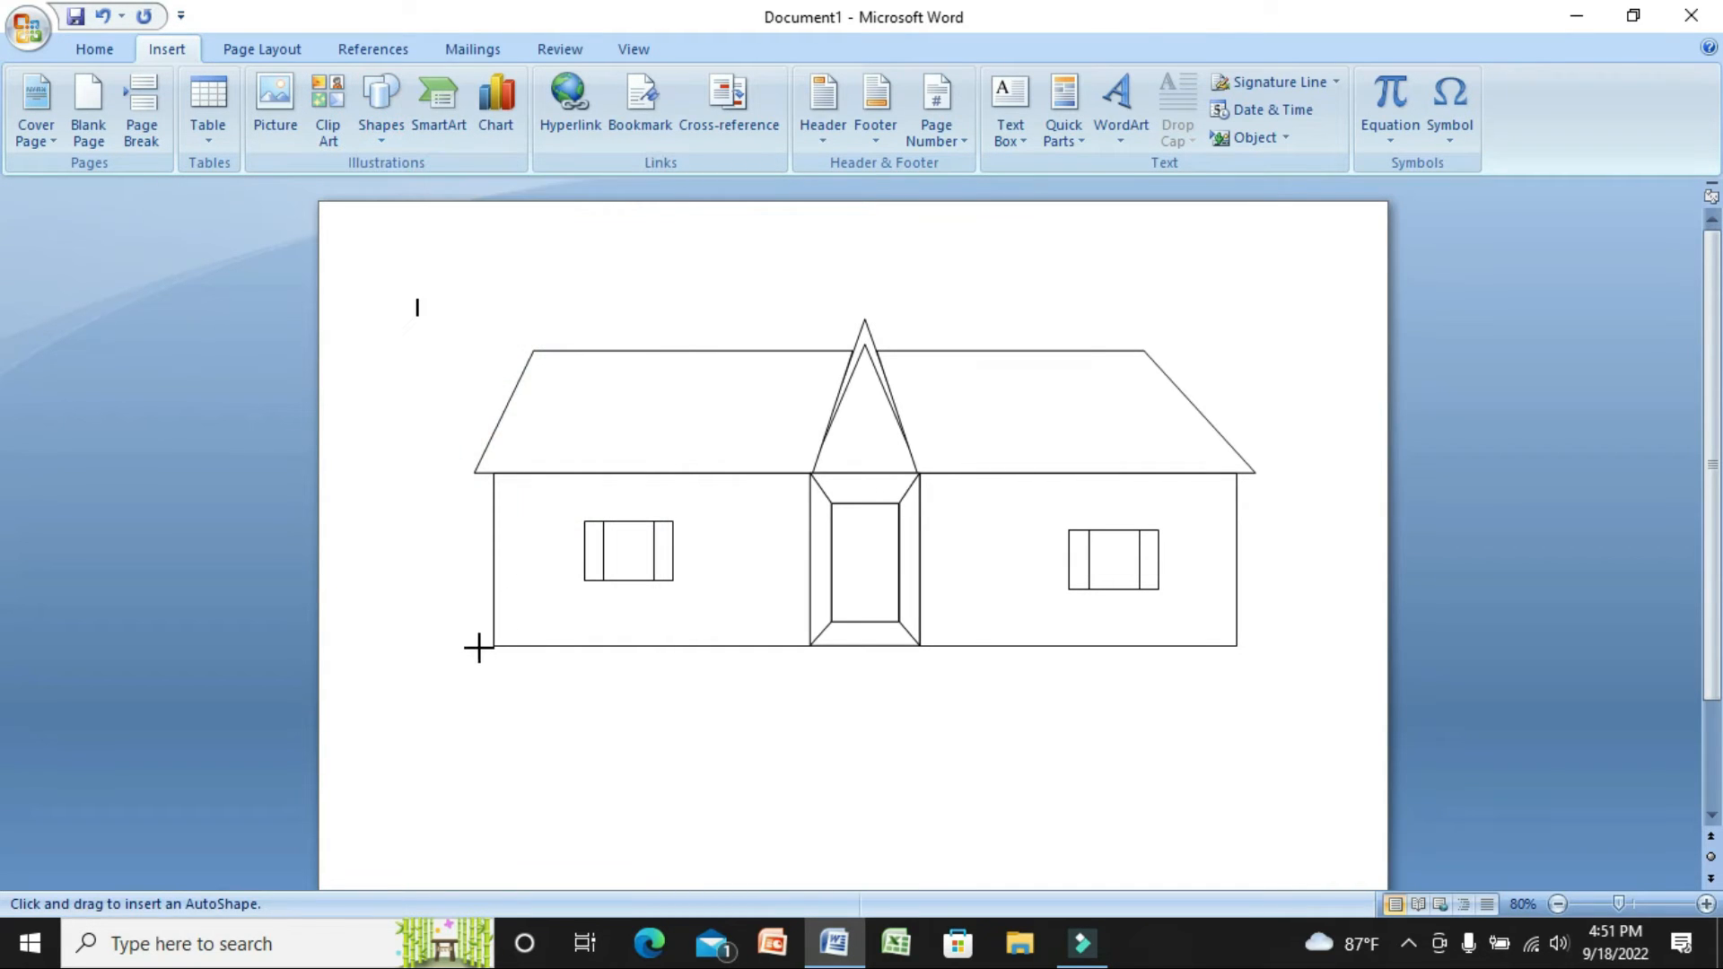
pyautogui.moveTo(479, 647)
pyautogui.mouseDown()
pyautogui.moveTo(554, 670)
pyautogui.moveTo(1035, 688)
pyautogui.moveTo(1284, 688)
pyautogui.moveTo(1279, 659)
pyautogui.mouseUp()
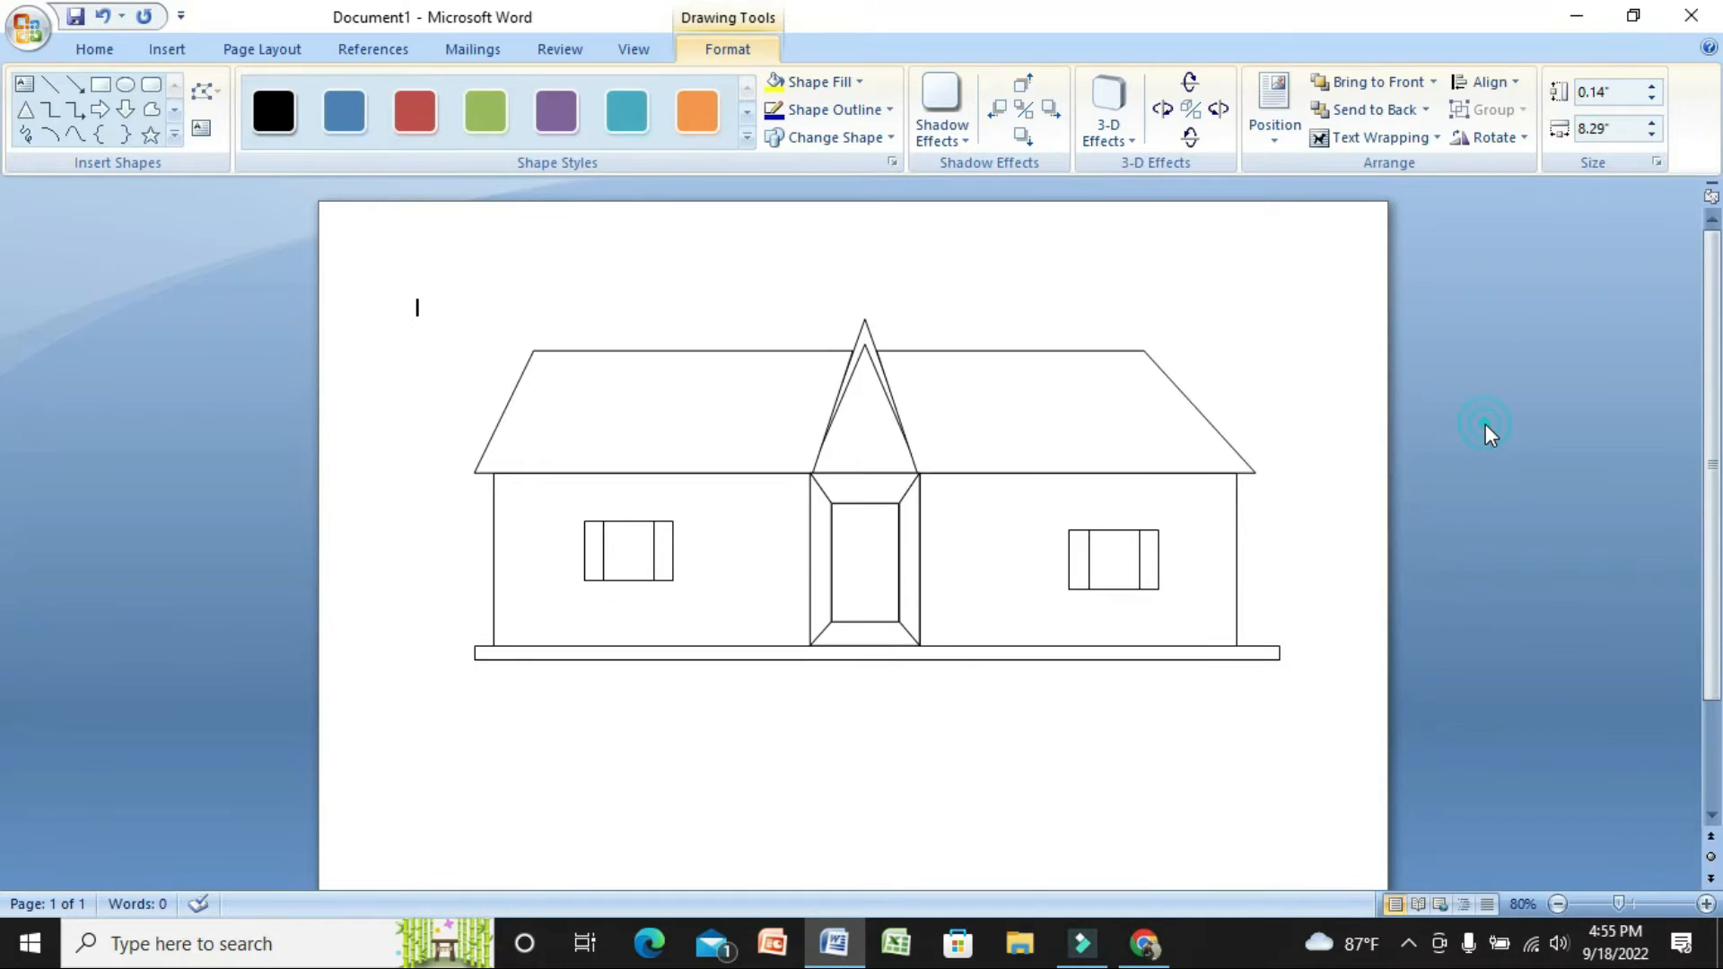
pyautogui.click(1485, 423)
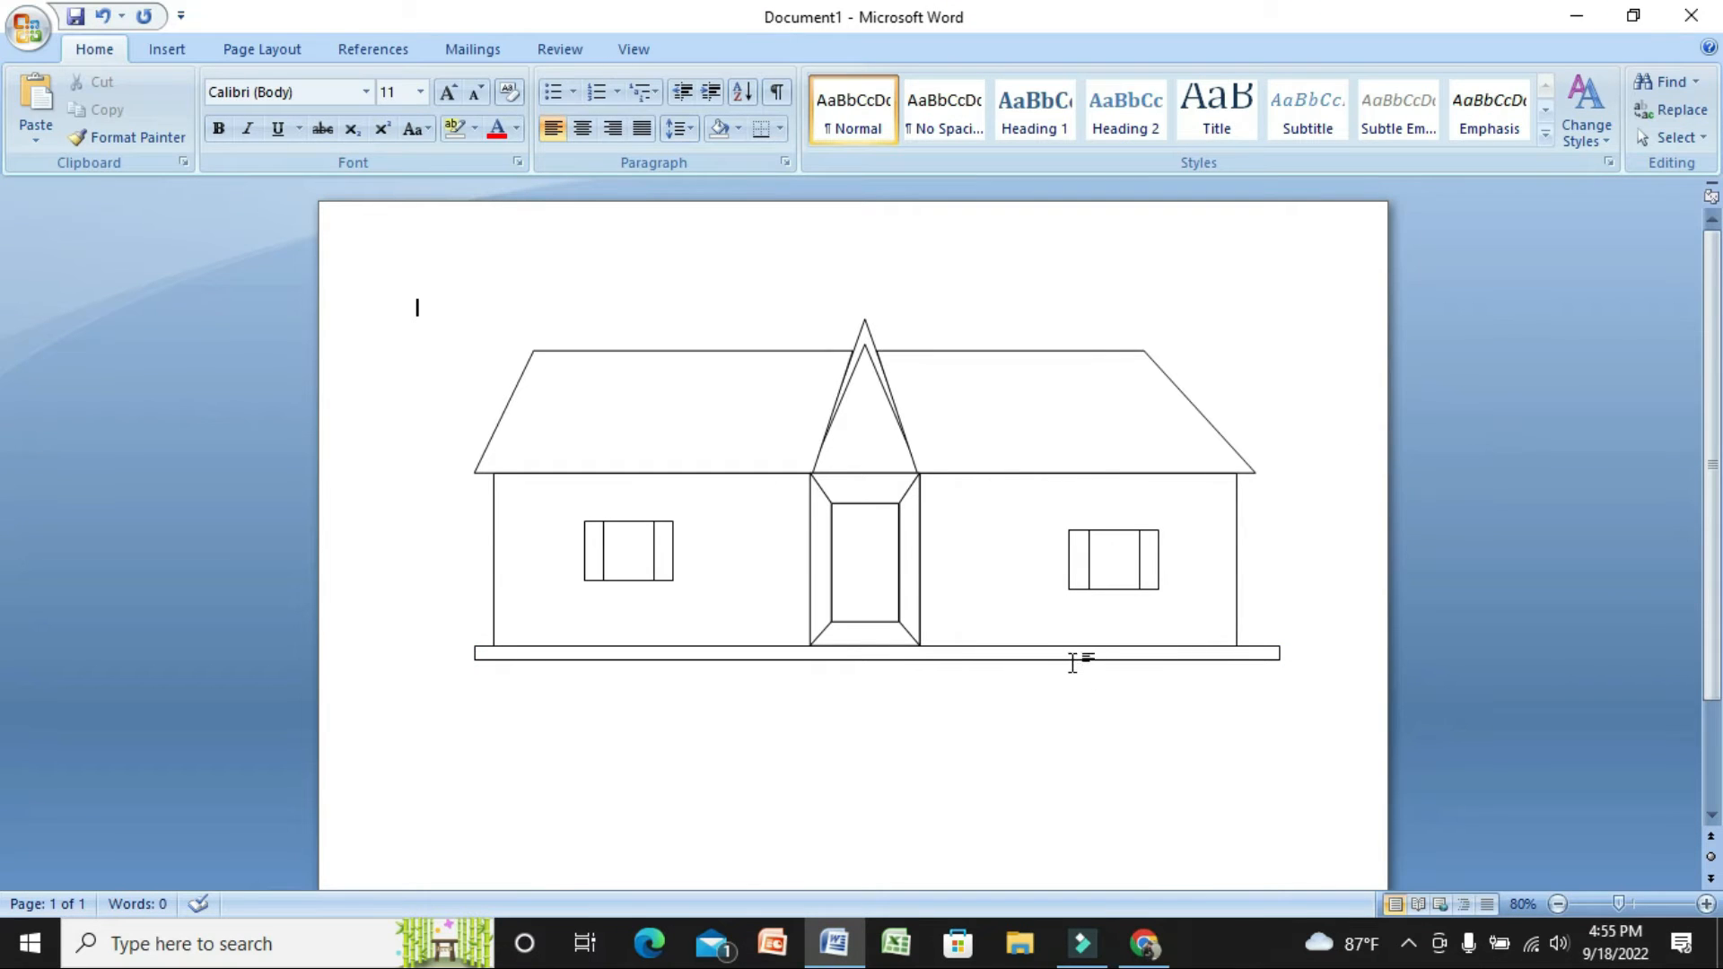
pyautogui.click(1073, 657)
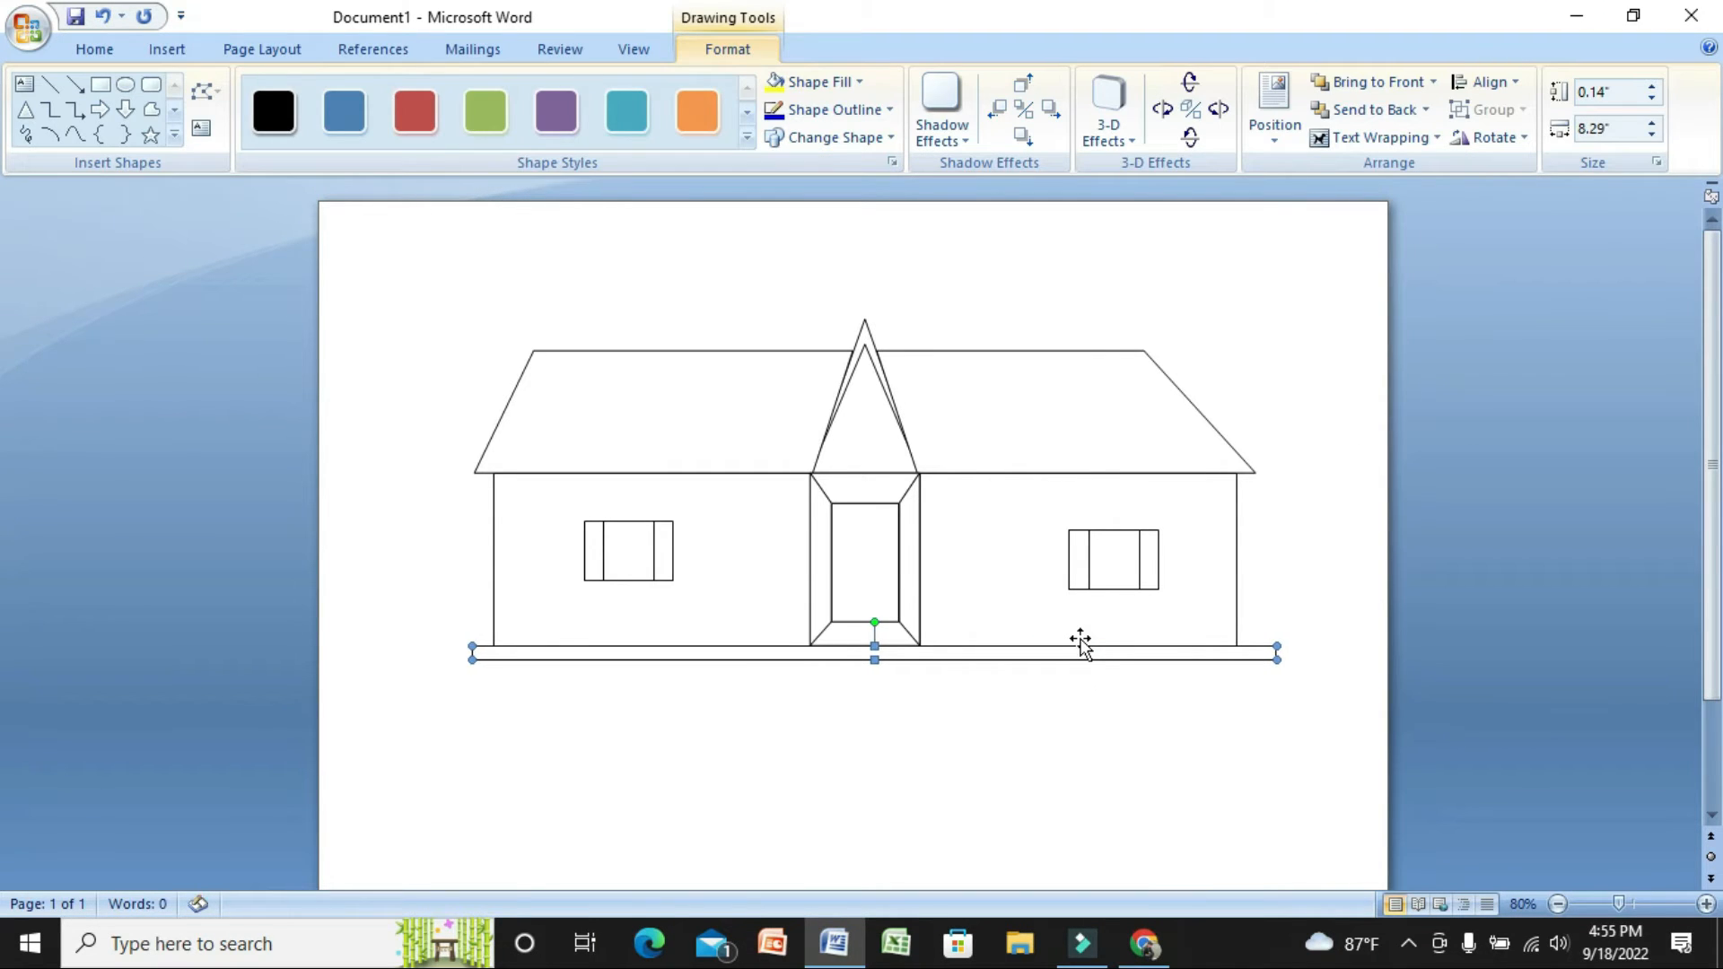
pyautogui.hotkey('ctrl', 'Left')
pyautogui.click(1365, 527)
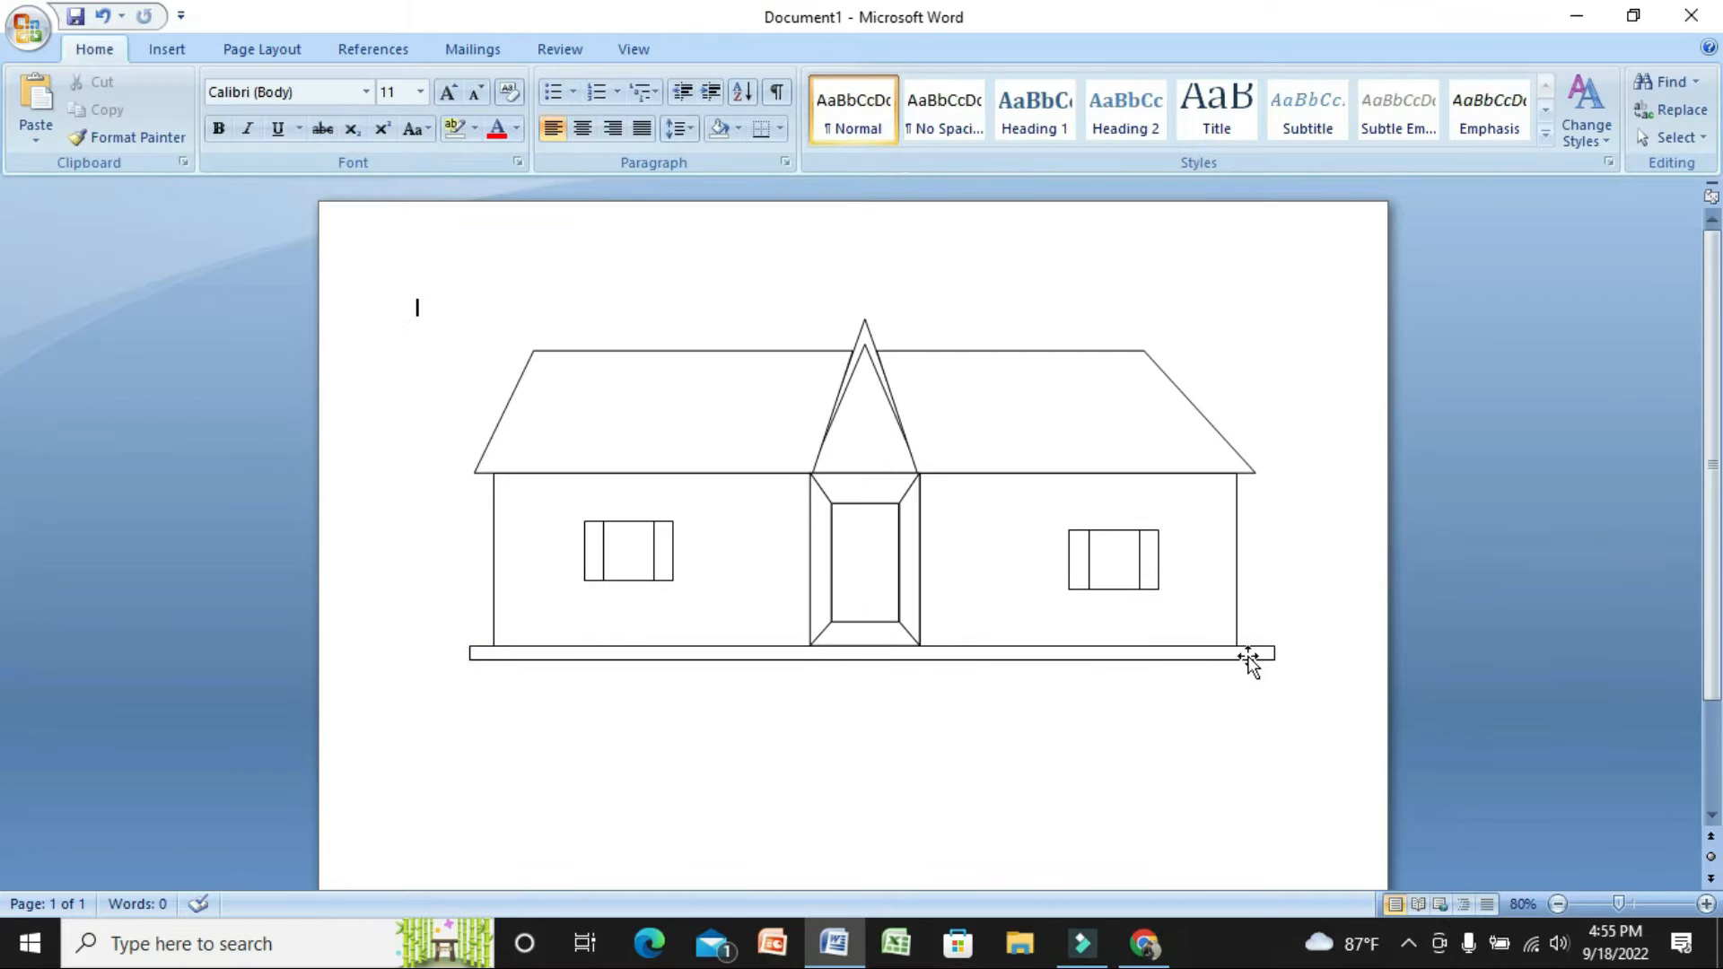
# Copy the base strip, paste it twice, and move one copy down clear of the other strips
pyautogui.click(1242, 651)
pyautogui.rightClick(1242, 654)
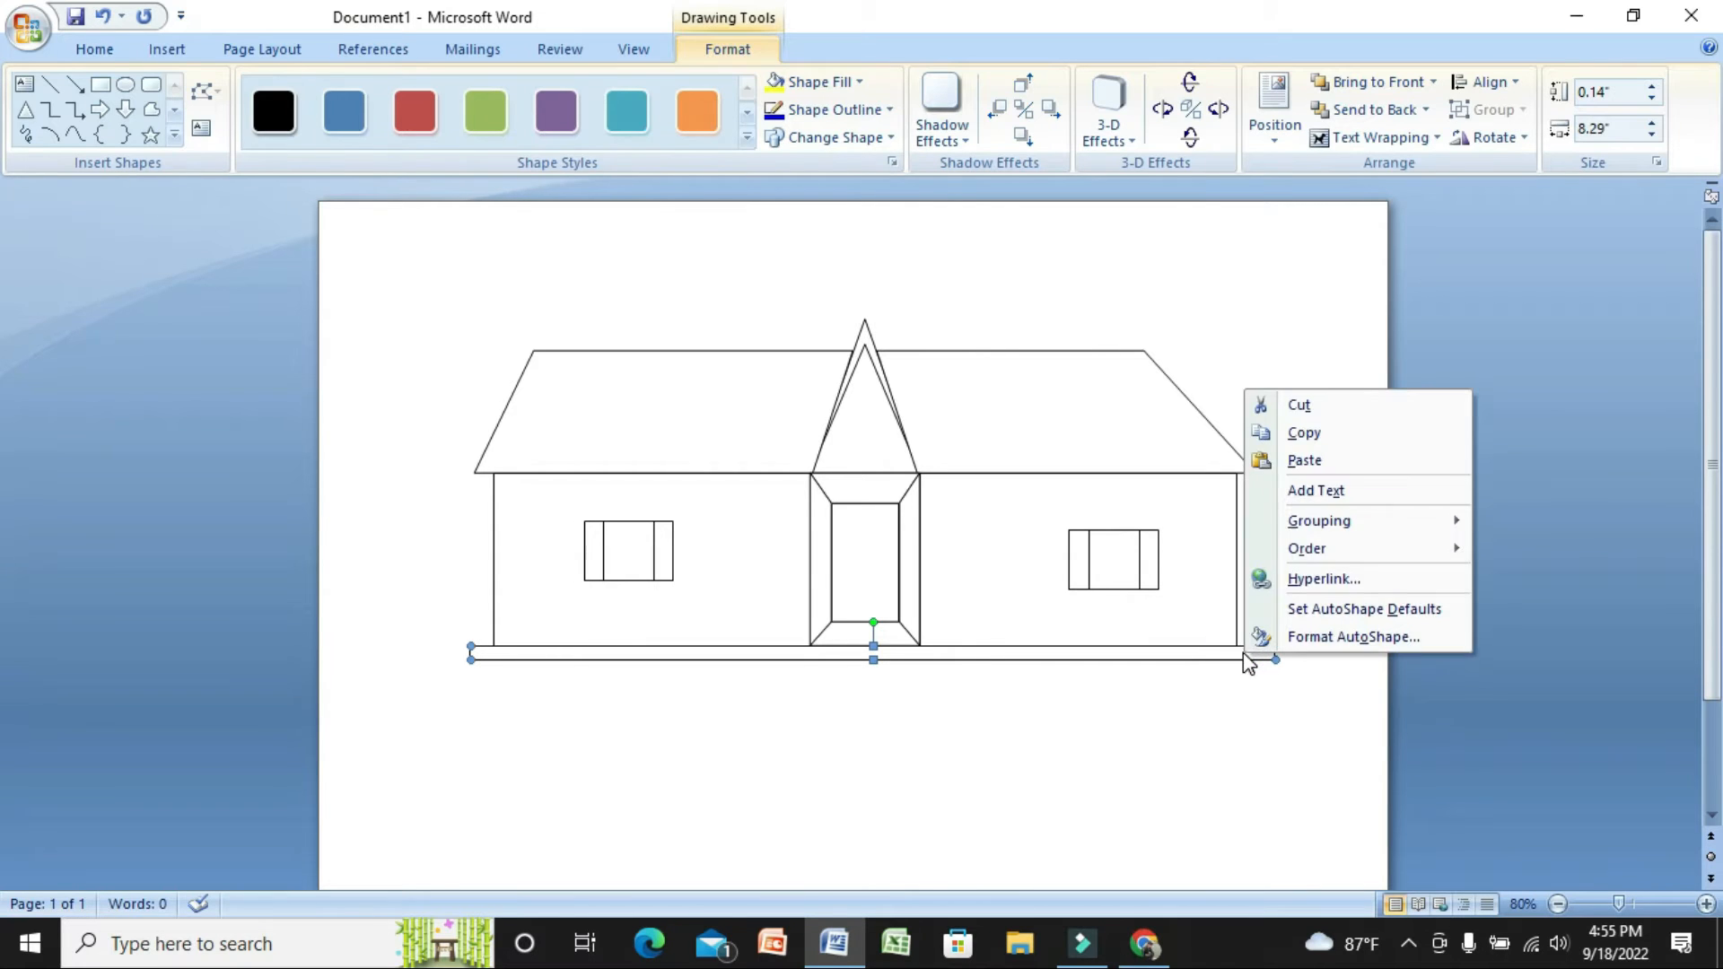
pyautogui.click(1304, 433)
pyautogui.click(1259, 702)
pyautogui.rightClick(1259, 702)
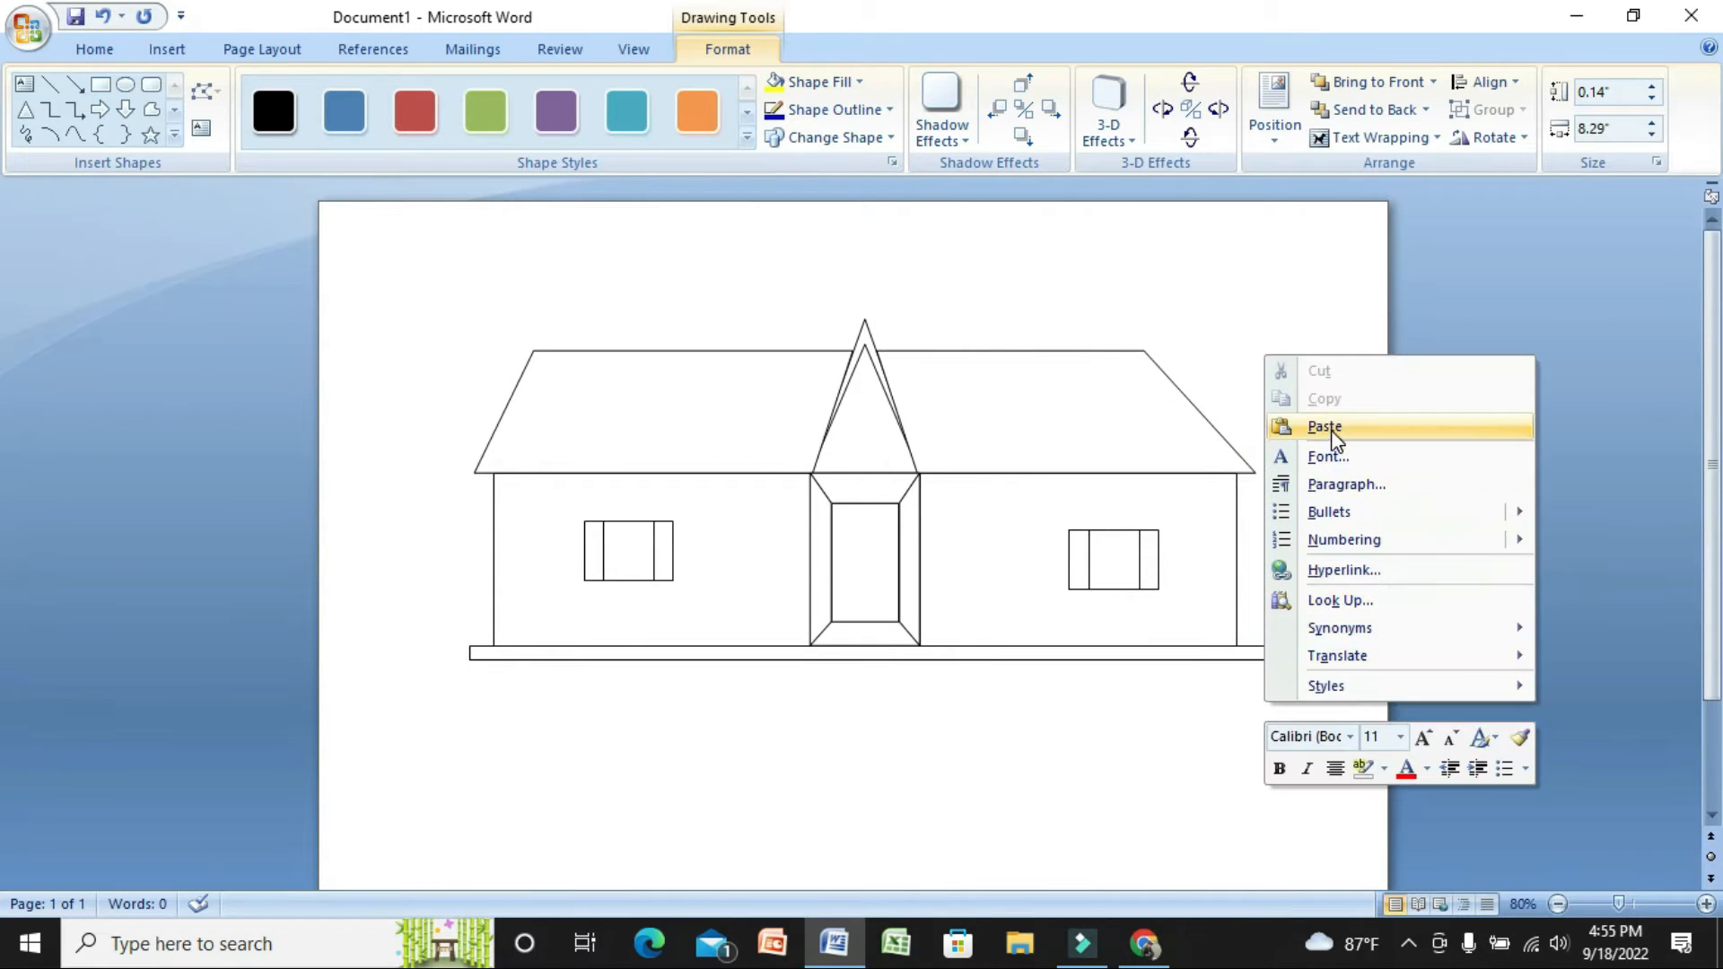
pyautogui.click(1327, 427)
pyautogui.rightClick(1327, 492)
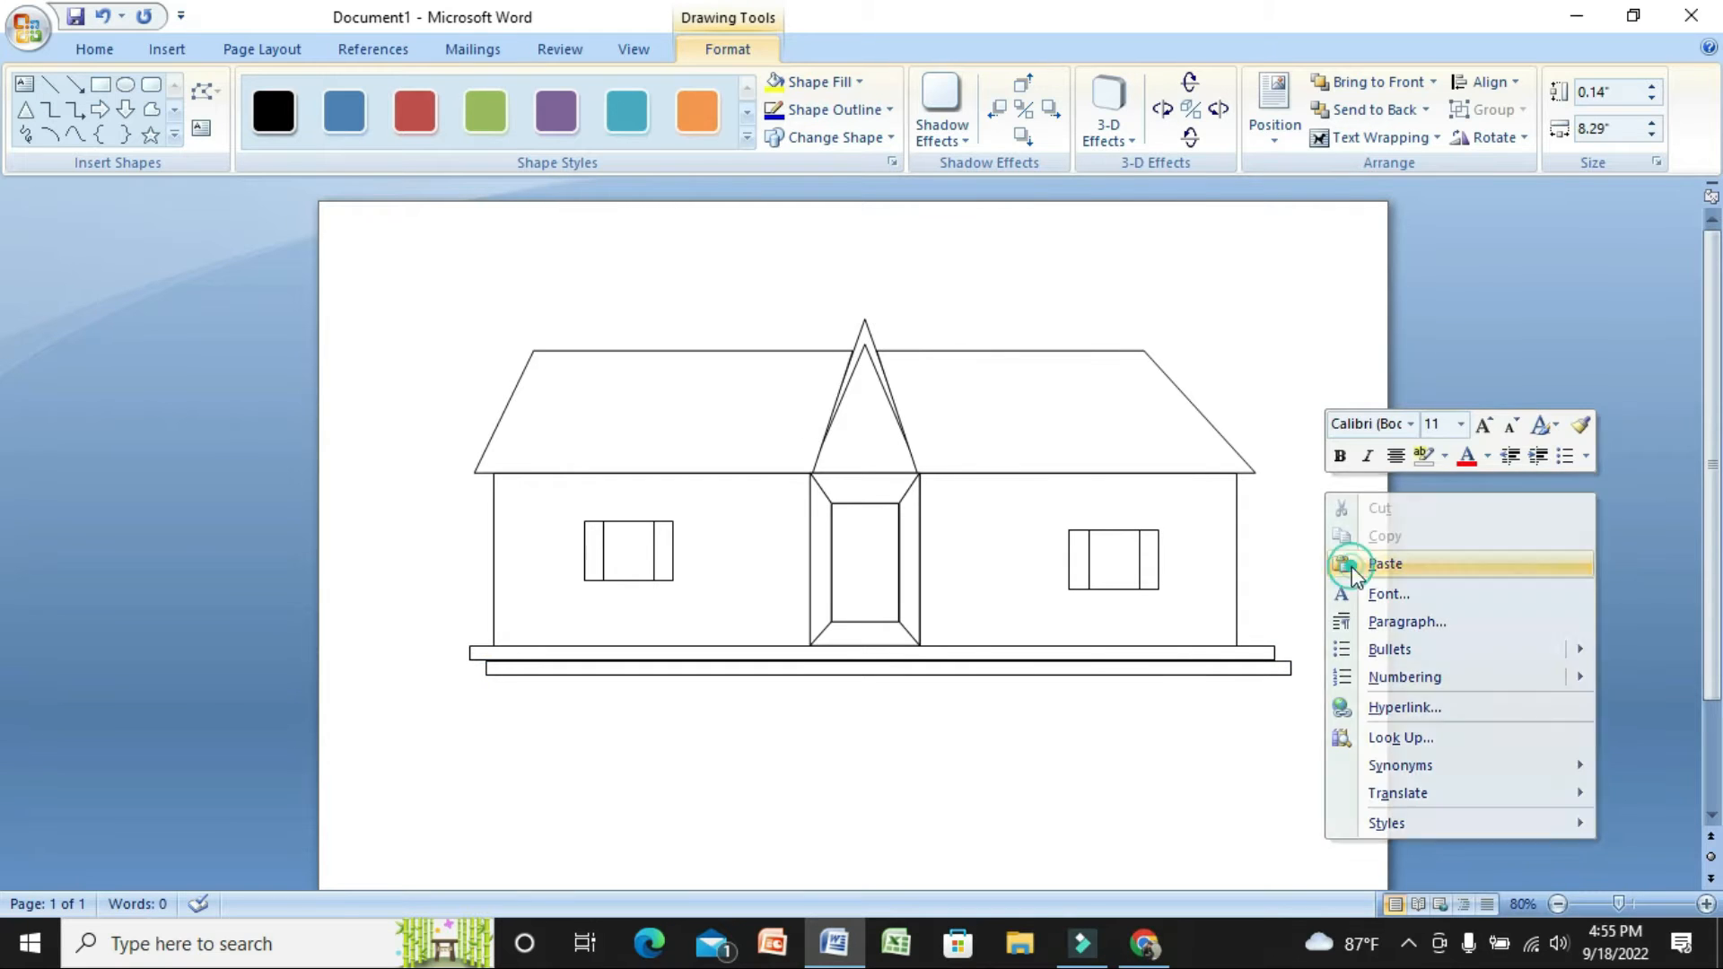
pyautogui.click(1347, 563)
pyautogui.moveTo(1089, 688); pyautogui.dragTo(1079, 725)
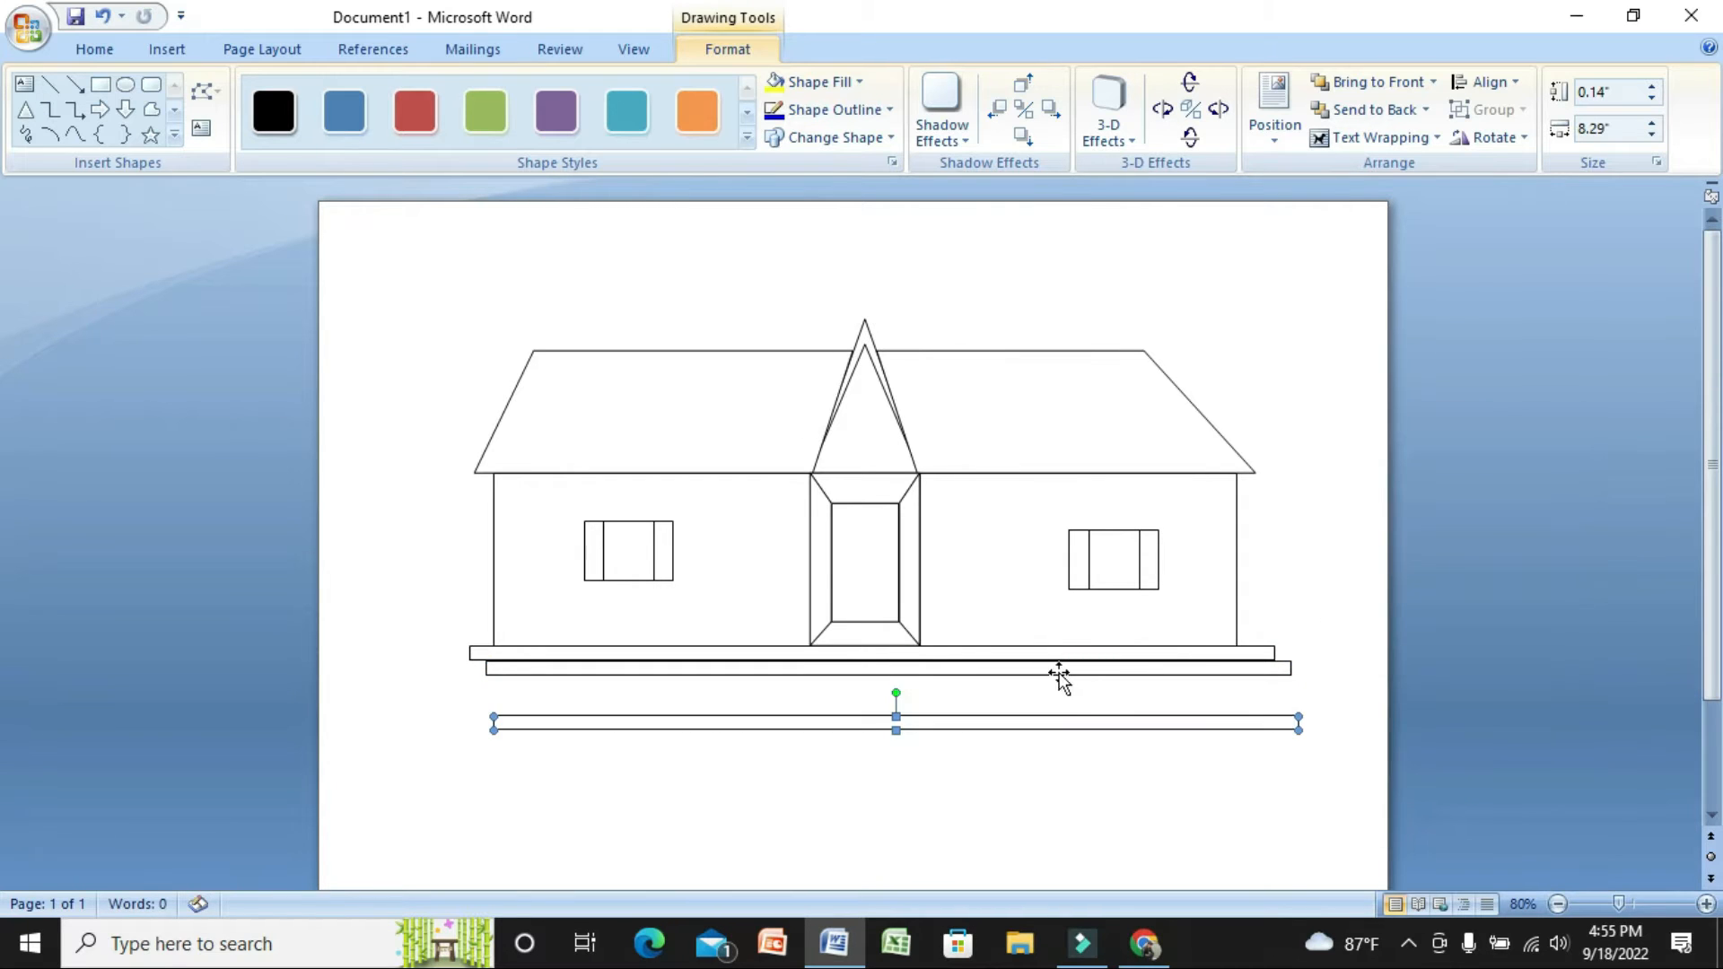
# Fit the upper strip copy against the base strip and widen it to about 8.61" so it overhangs both ends as a second step
pyautogui.click(1050, 670)
pyautogui.press('Up')
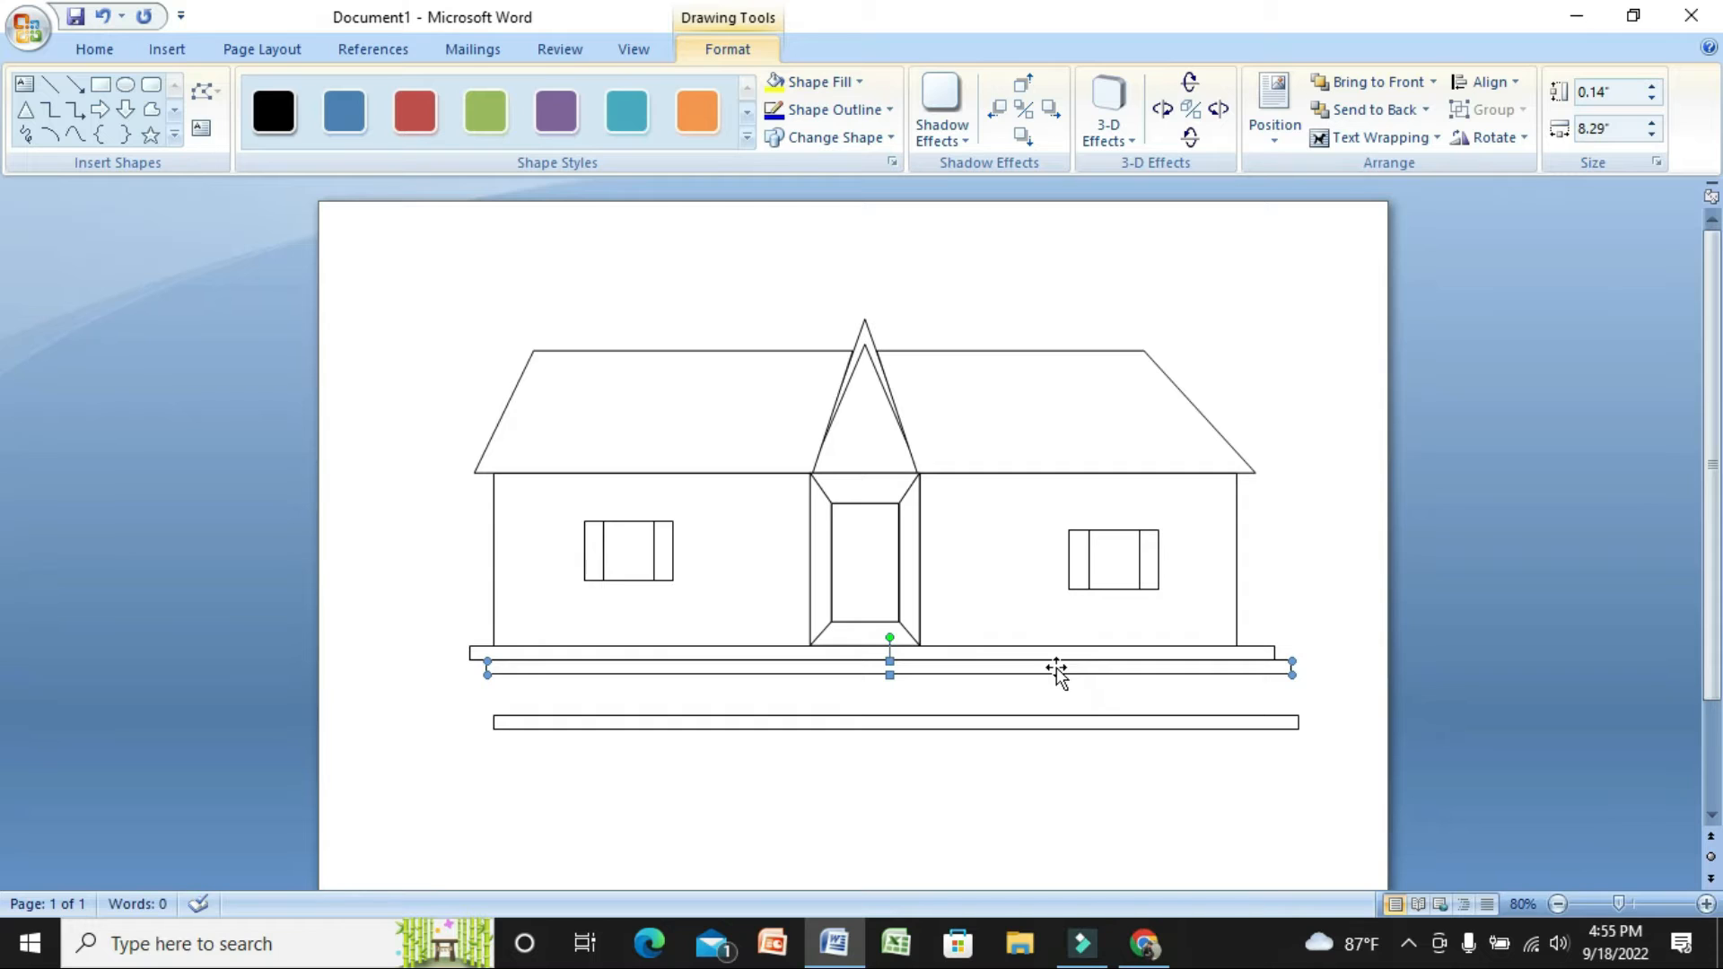
pyautogui.press('Left')
pyautogui.press('Left')
pyautogui.press('Left')
pyautogui.press('Left')
pyautogui.press('Left')
pyautogui.press('Left')
pyautogui.press('Left')
pyautogui.press('Left')
pyautogui.moveTo(1267, 671); pyautogui.dragTo(1293, 671)
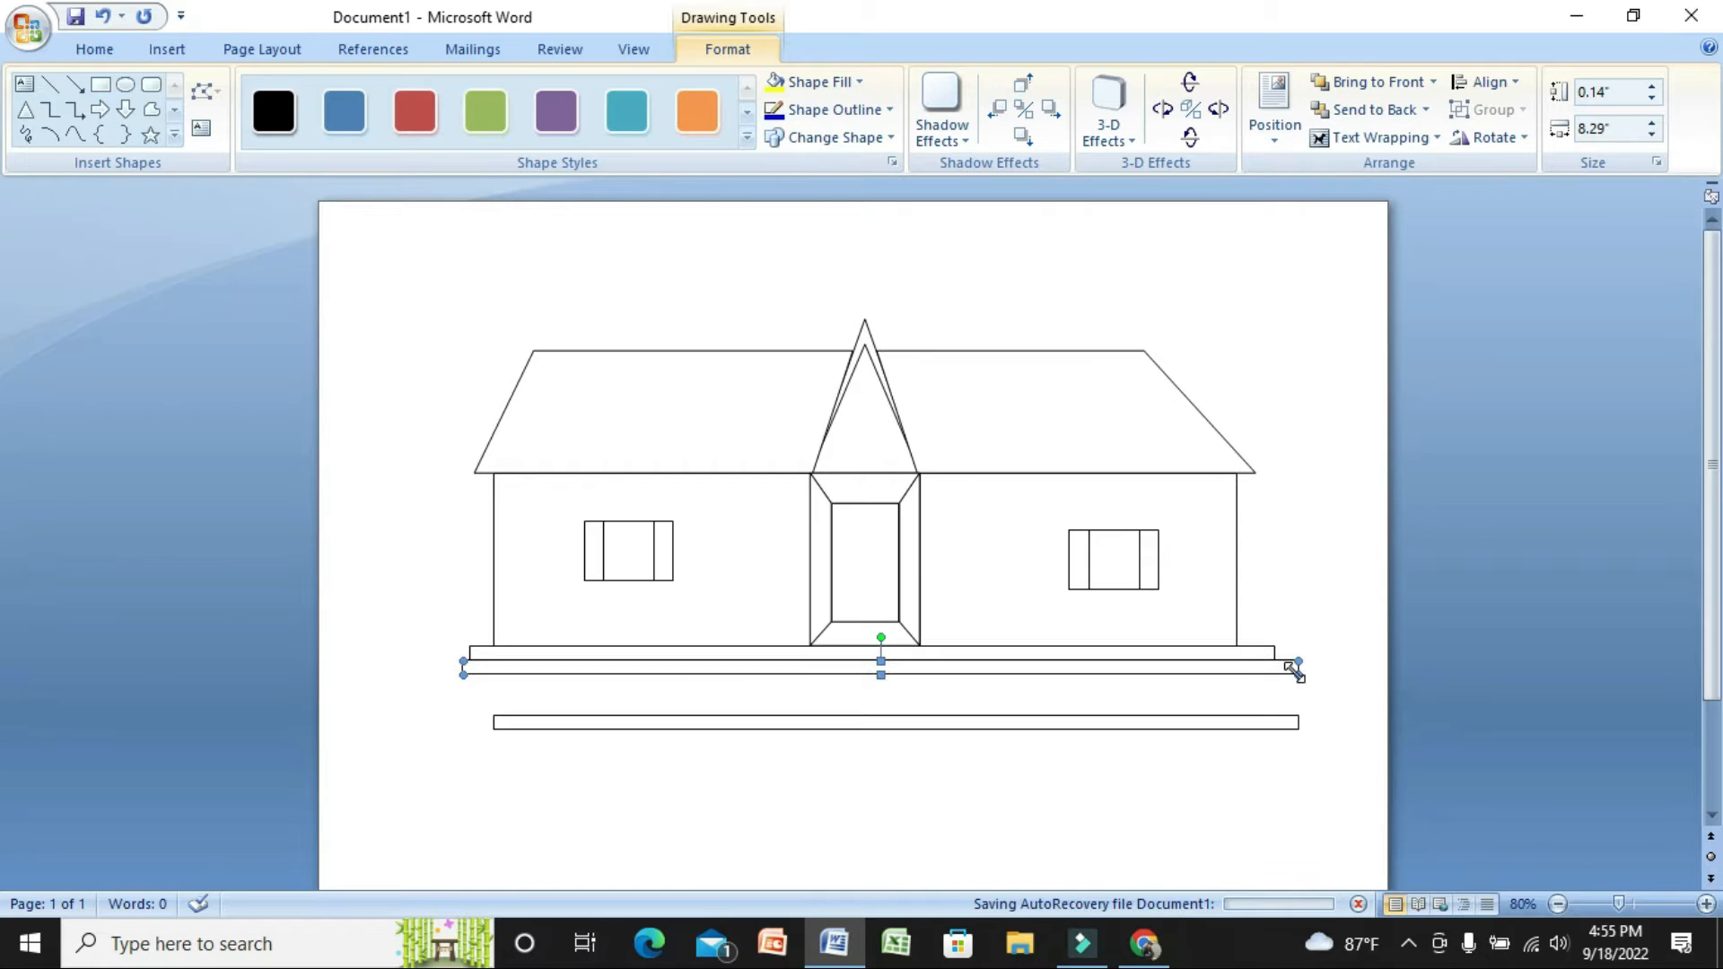
pyautogui.click(1200, 665)
pyautogui.press('Left')
pyautogui.press('Left')
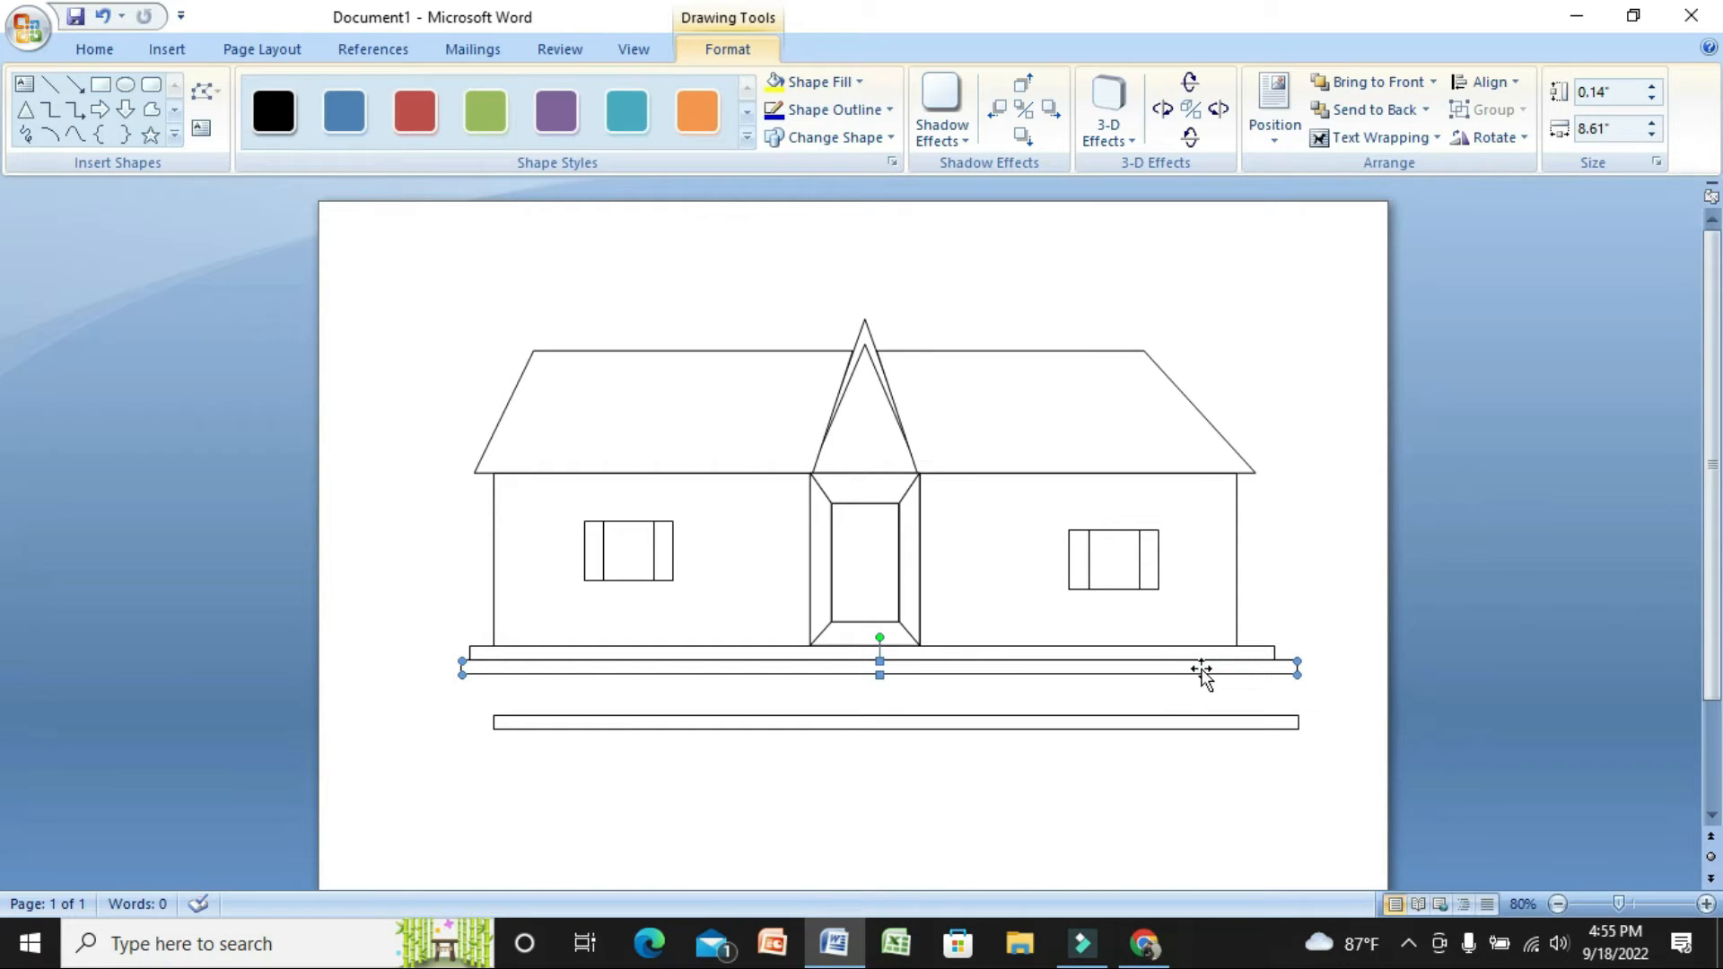
# Move the remaining strip copy up until it touches the underside of the second step
pyautogui.click(1170, 723)
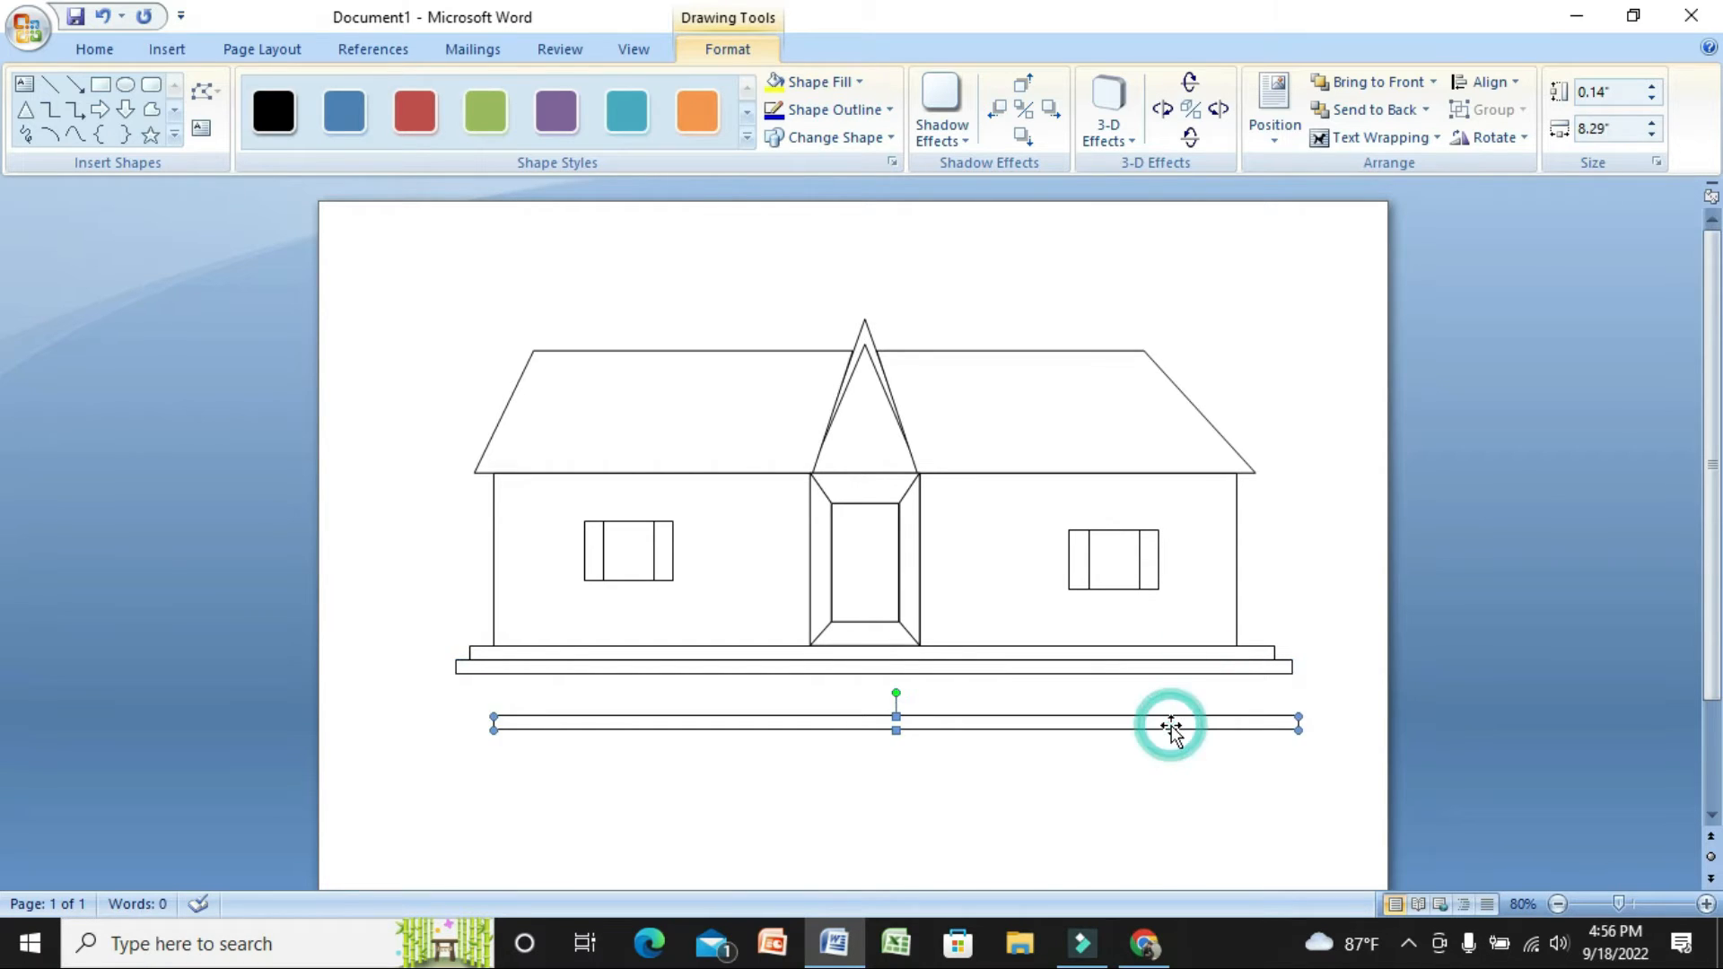
pyautogui.press('Up')
pyautogui.press('Up')
pyautogui.press('Up')
pyautogui.press('Up')
pyautogui.press('Up')
pyautogui.press('Up')
pyautogui.press('Up')
pyautogui.press('Up')
pyautogui.press('Up')
pyautogui.press('Up')
pyautogui.press('Up')
pyautogui.press('Up')
pyautogui.press('Up')
pyautogui.press('Up')
pyautogui.press('Up')
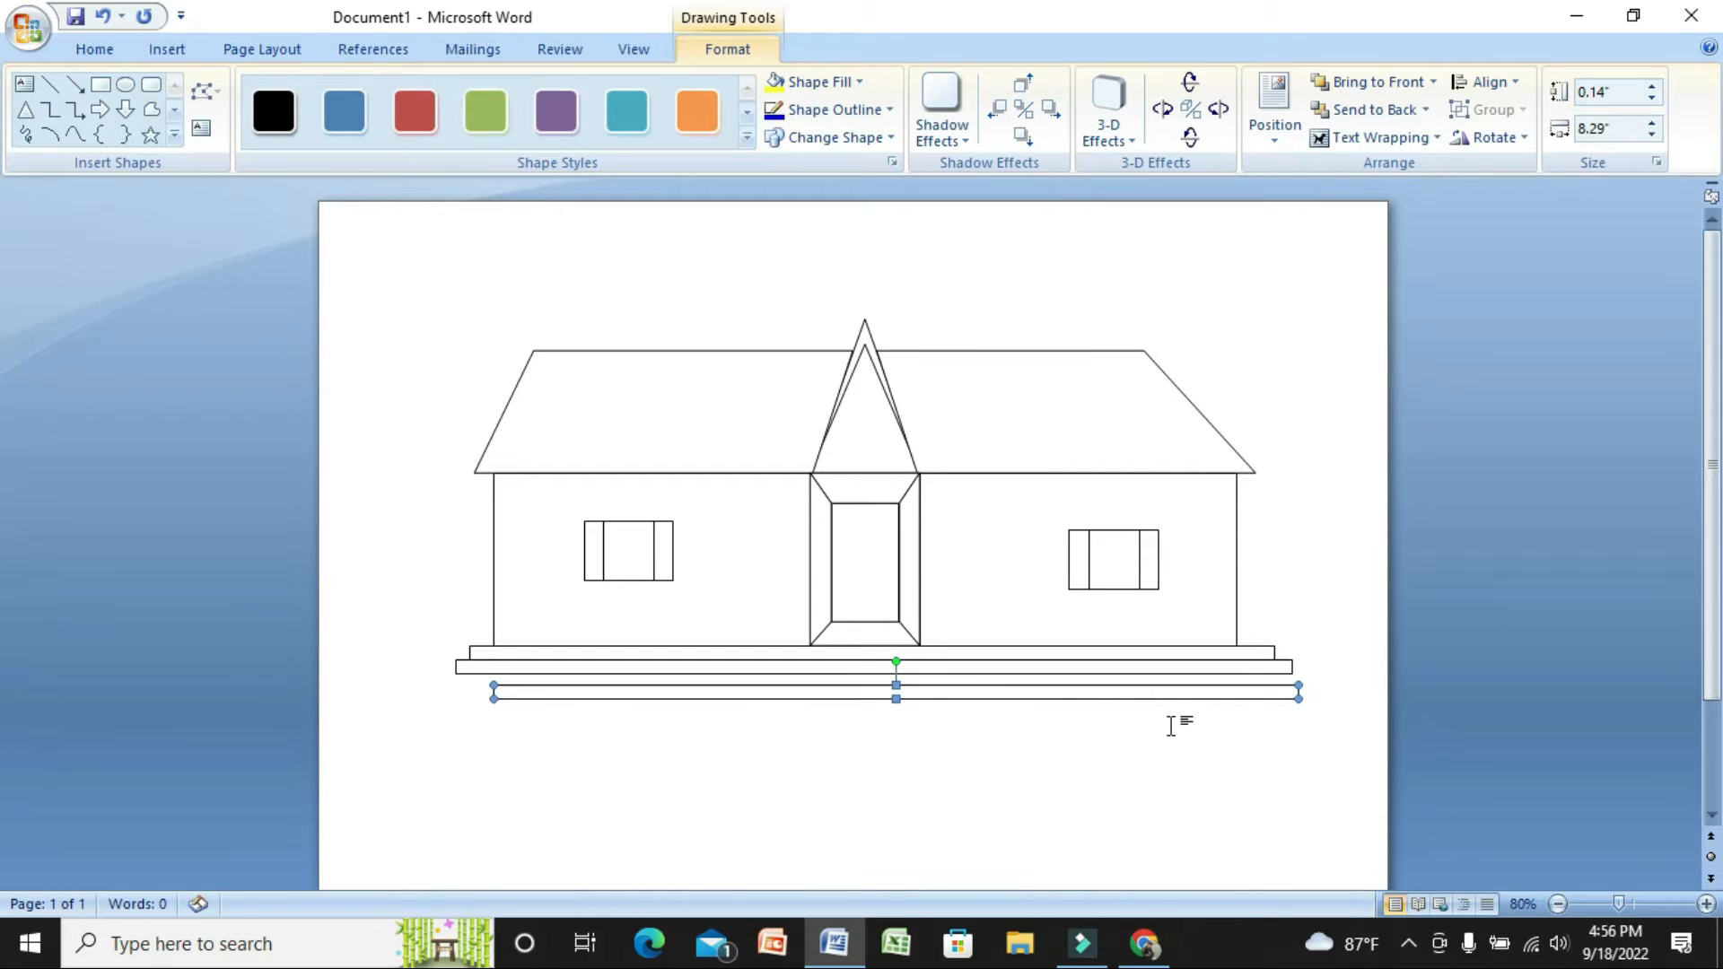
pyautogui.press('Up')
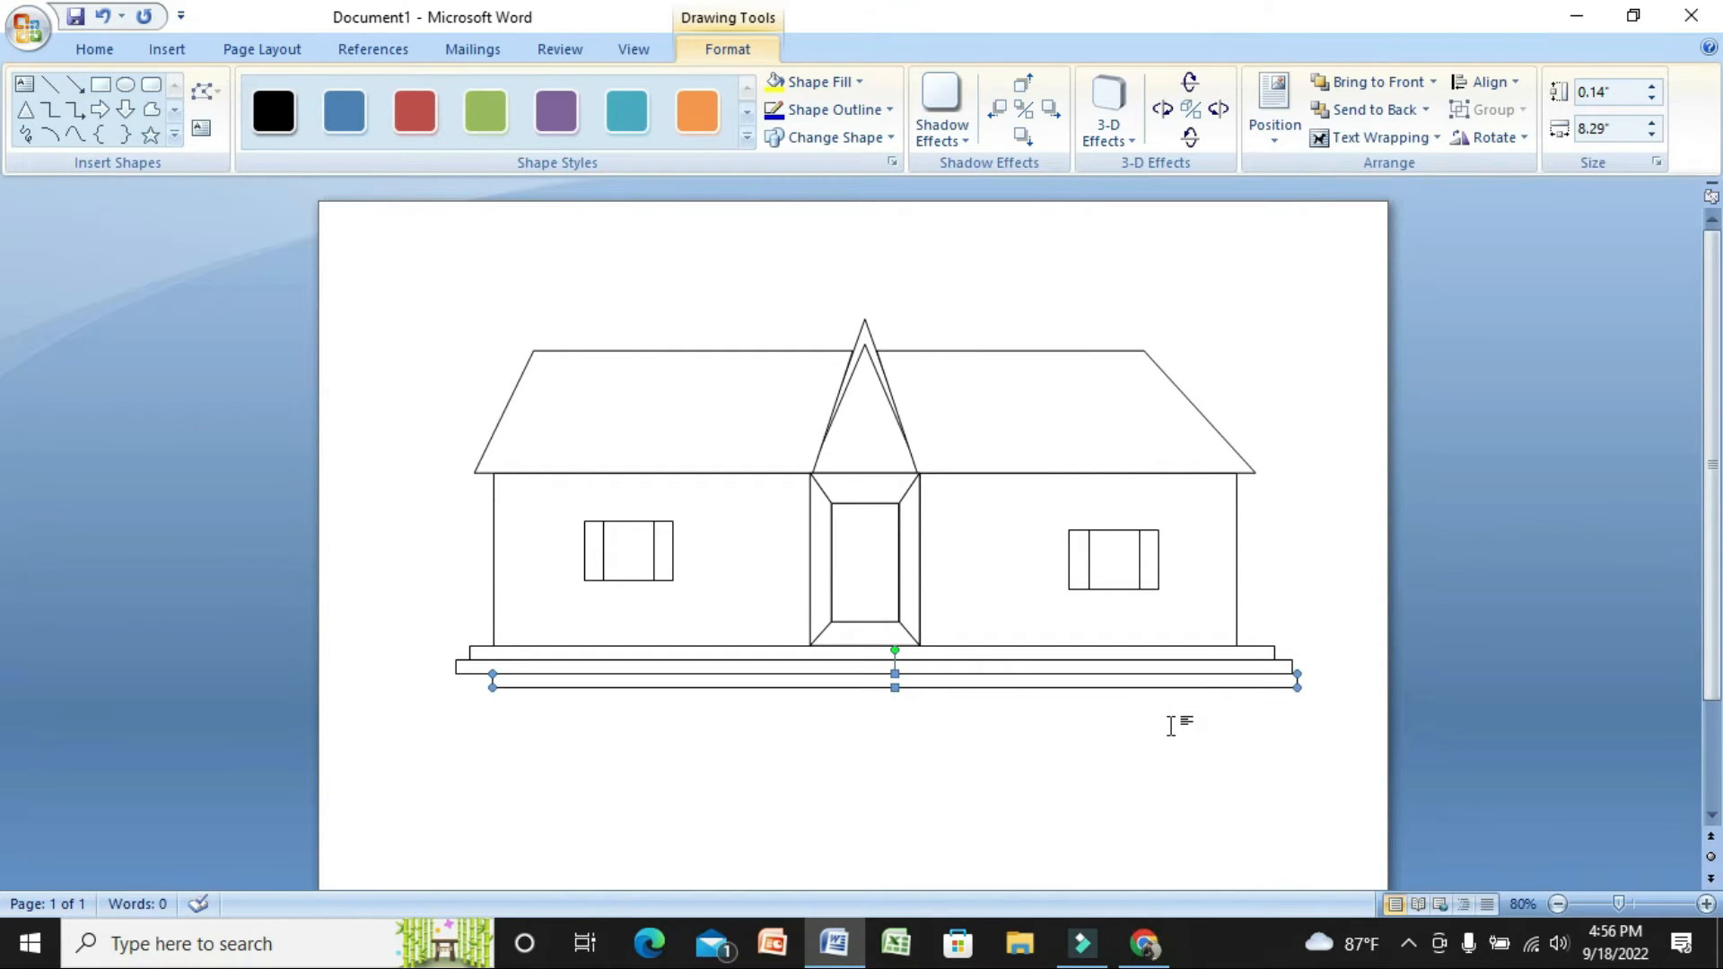
# Shift the lowest strip left past the second step's left end and widen it to overhang the right end too
pyautogui.press('Left')
pyautogui.press('Left')
pyautogui.press('Left')
pyautogui.press('Left')
pyautogui.press('Left')
pyautogui.press('Left')
pyautogui.press('Left')
pyautogui.press('Left')
pyautogui.press('Left')
pyautogui.press('Left')
pyautogui.press('Left')
pyautogui.press('Left')
pyautogui.press('Left')
pyautogui.press('Left')
pyautogui.press('Left')
pyautogui.press('Left')
pyautogui.press('Left')
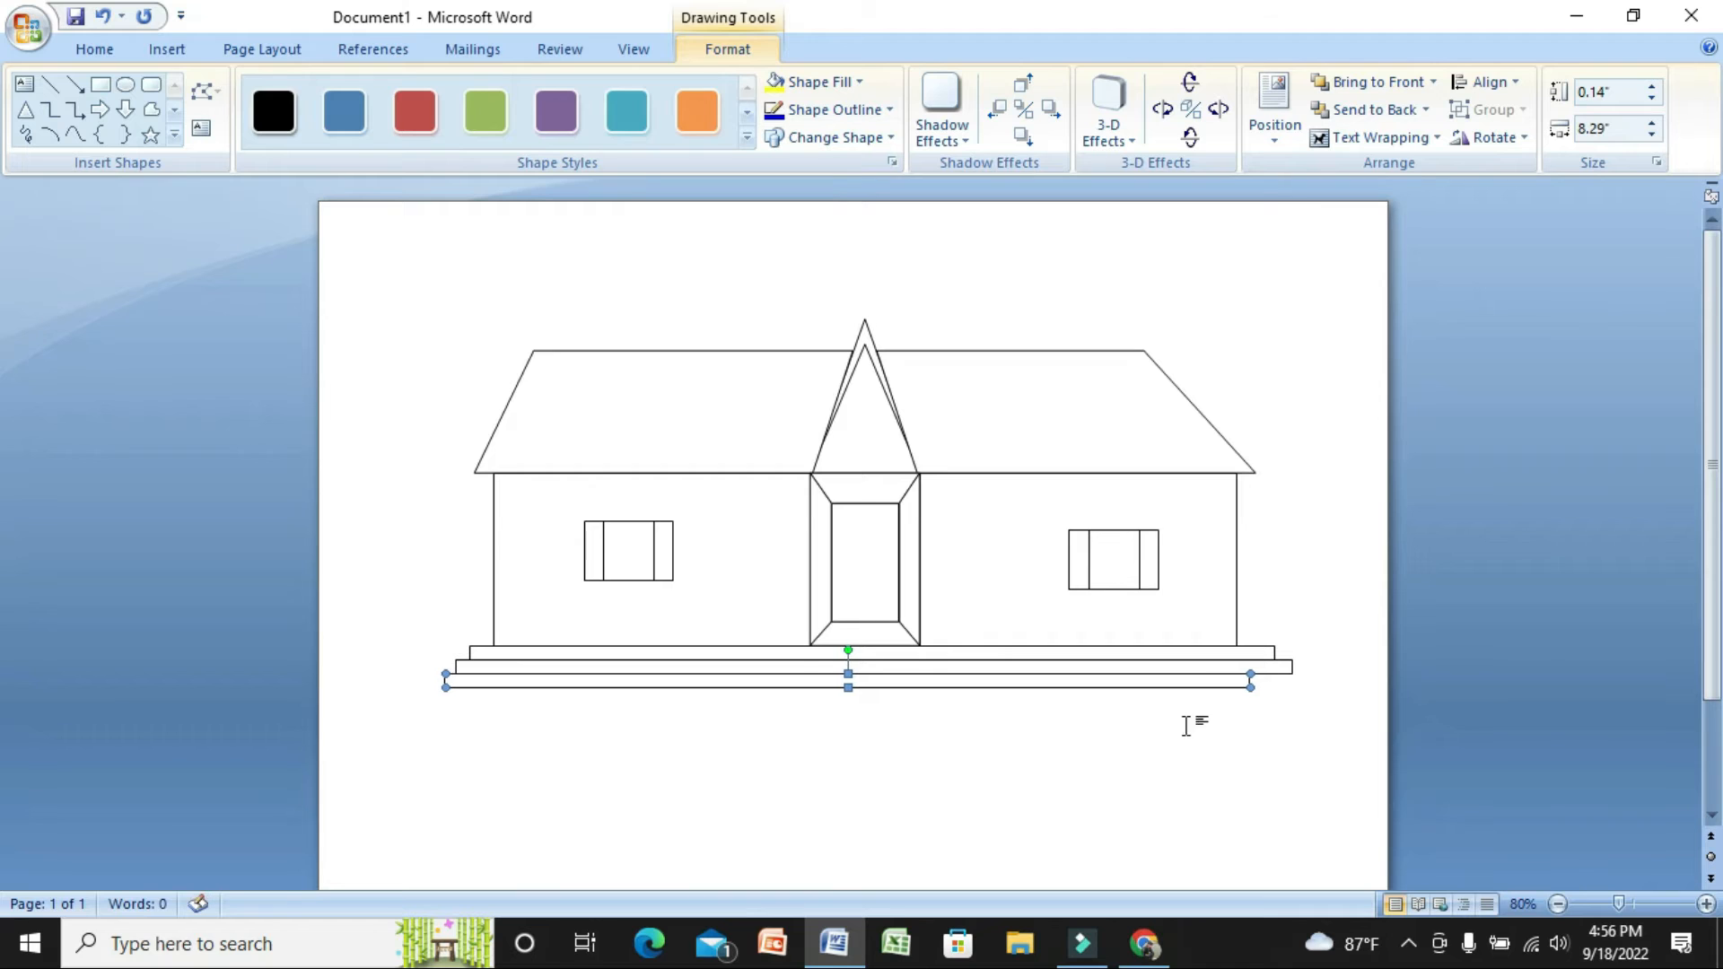
pyautogui.moveTo(1253, 686); pyautogui.dragTo(1310, 683)
pyautogui.click(1510, 676)
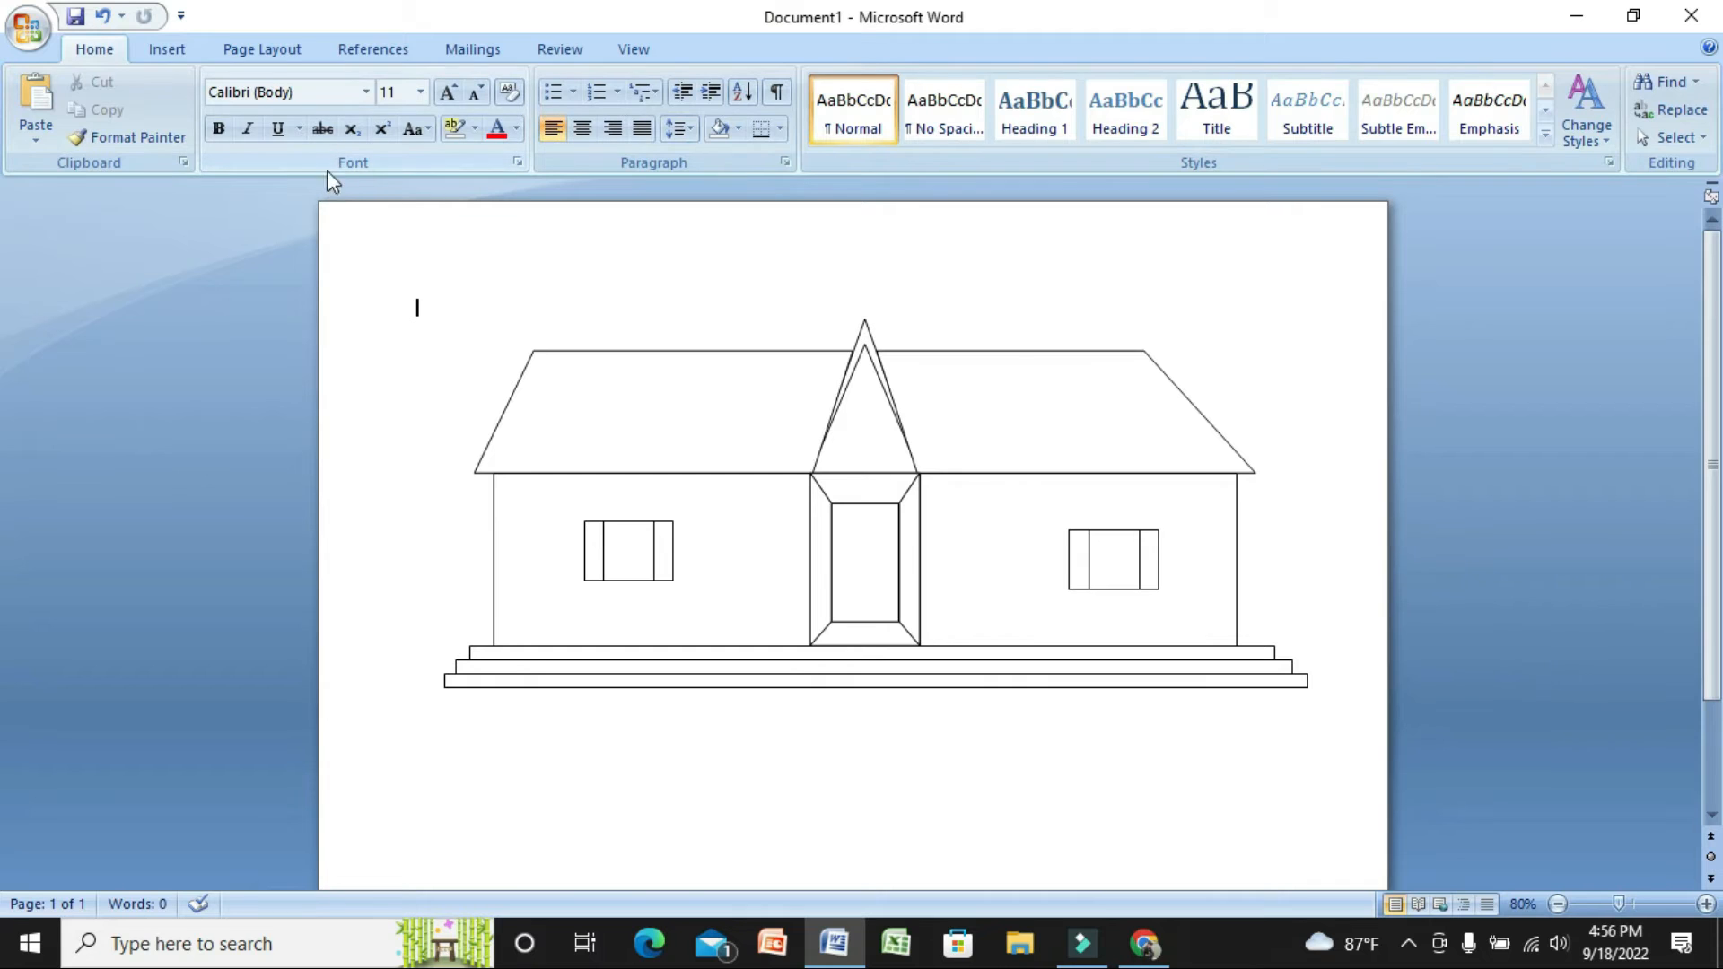
# Draw a freeform ground triangle about 2.12" by 2.18" from under the lowest step to the page's left edge and lower corner
pyautogui.click(177, 53)
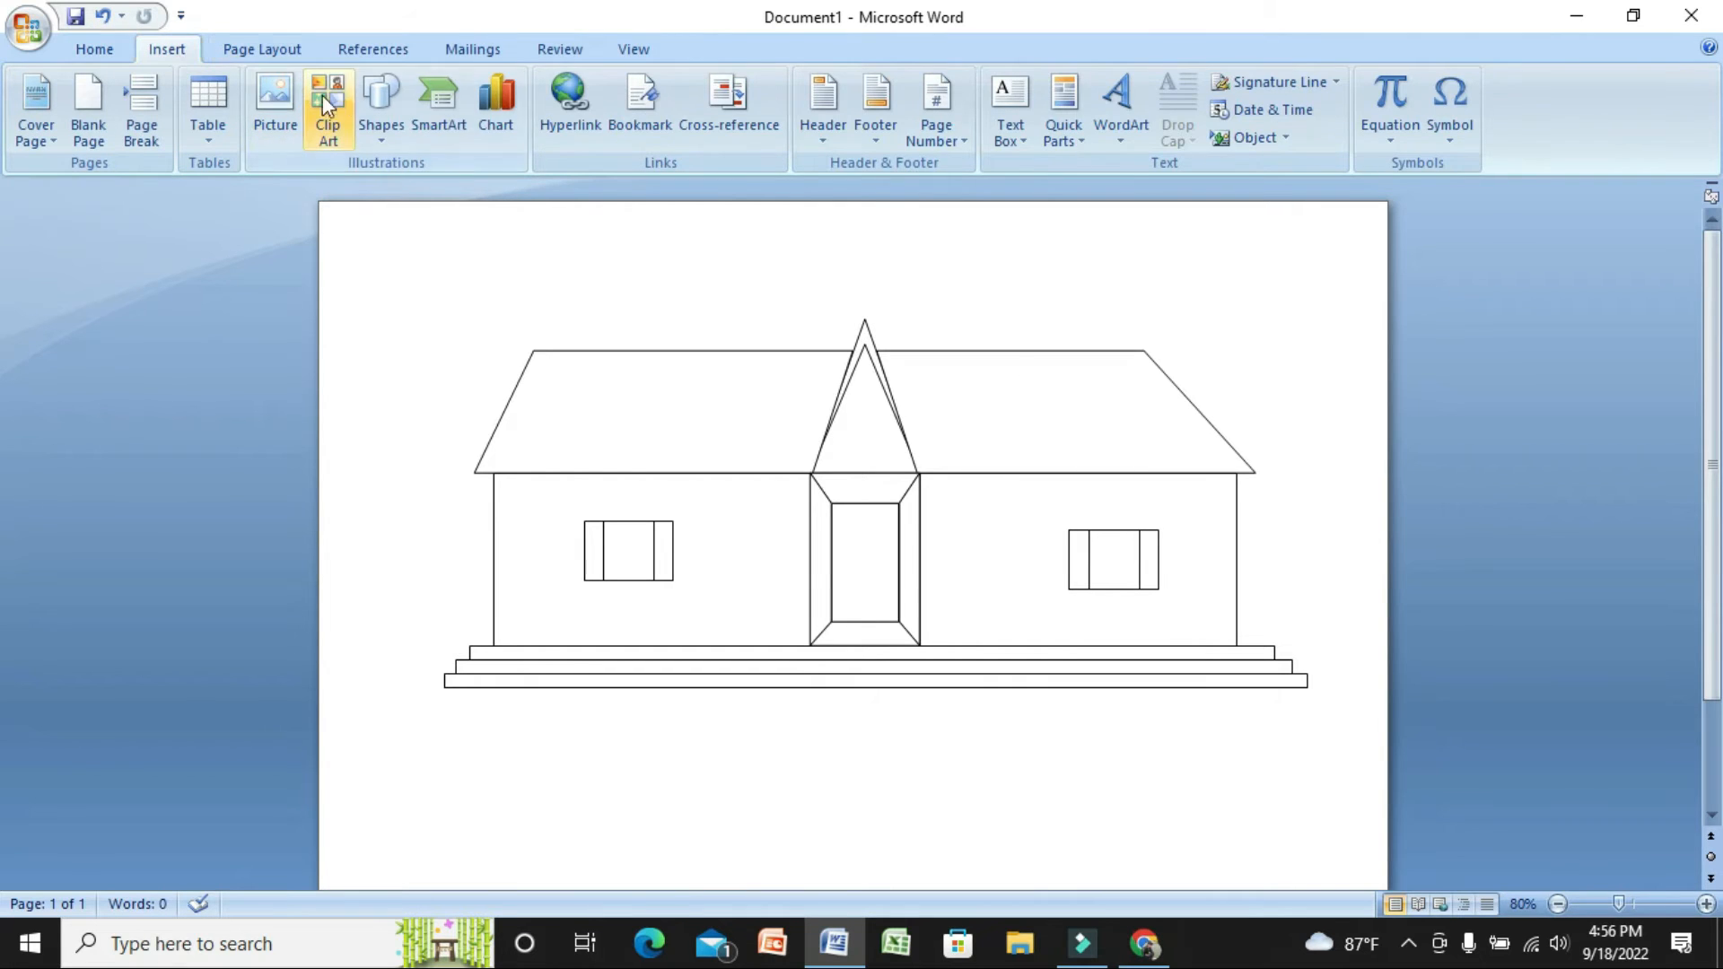
pyautogui.click(377, 107)
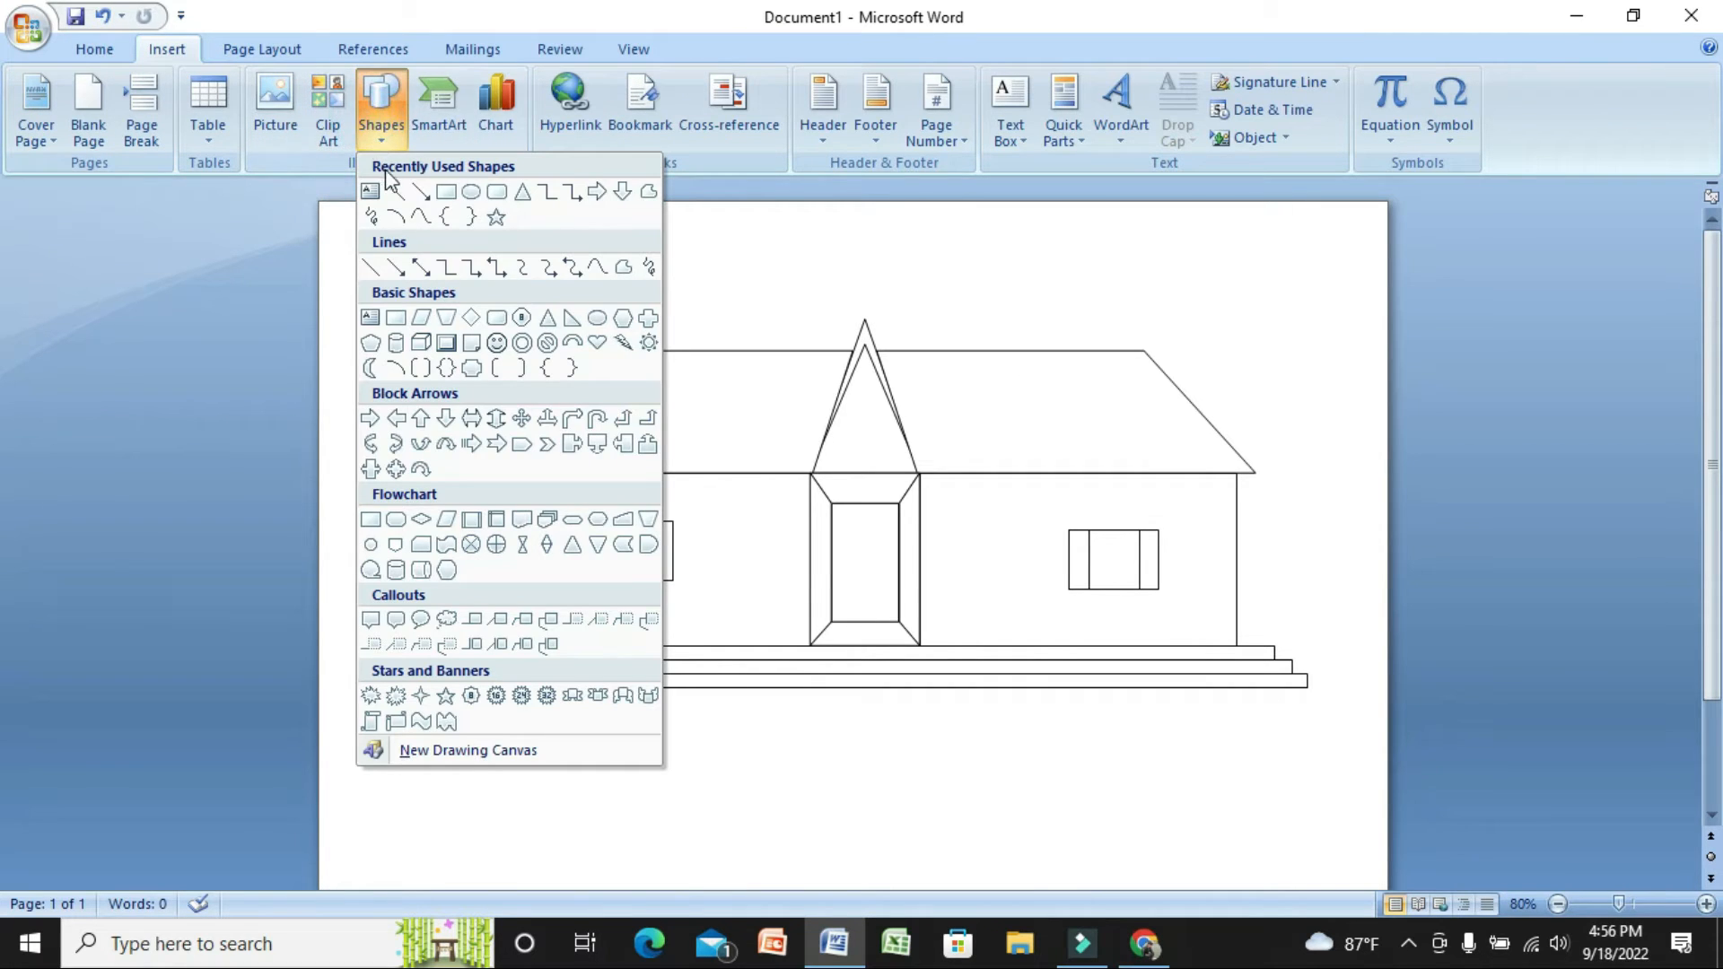
pyautogui.click(648, 191)
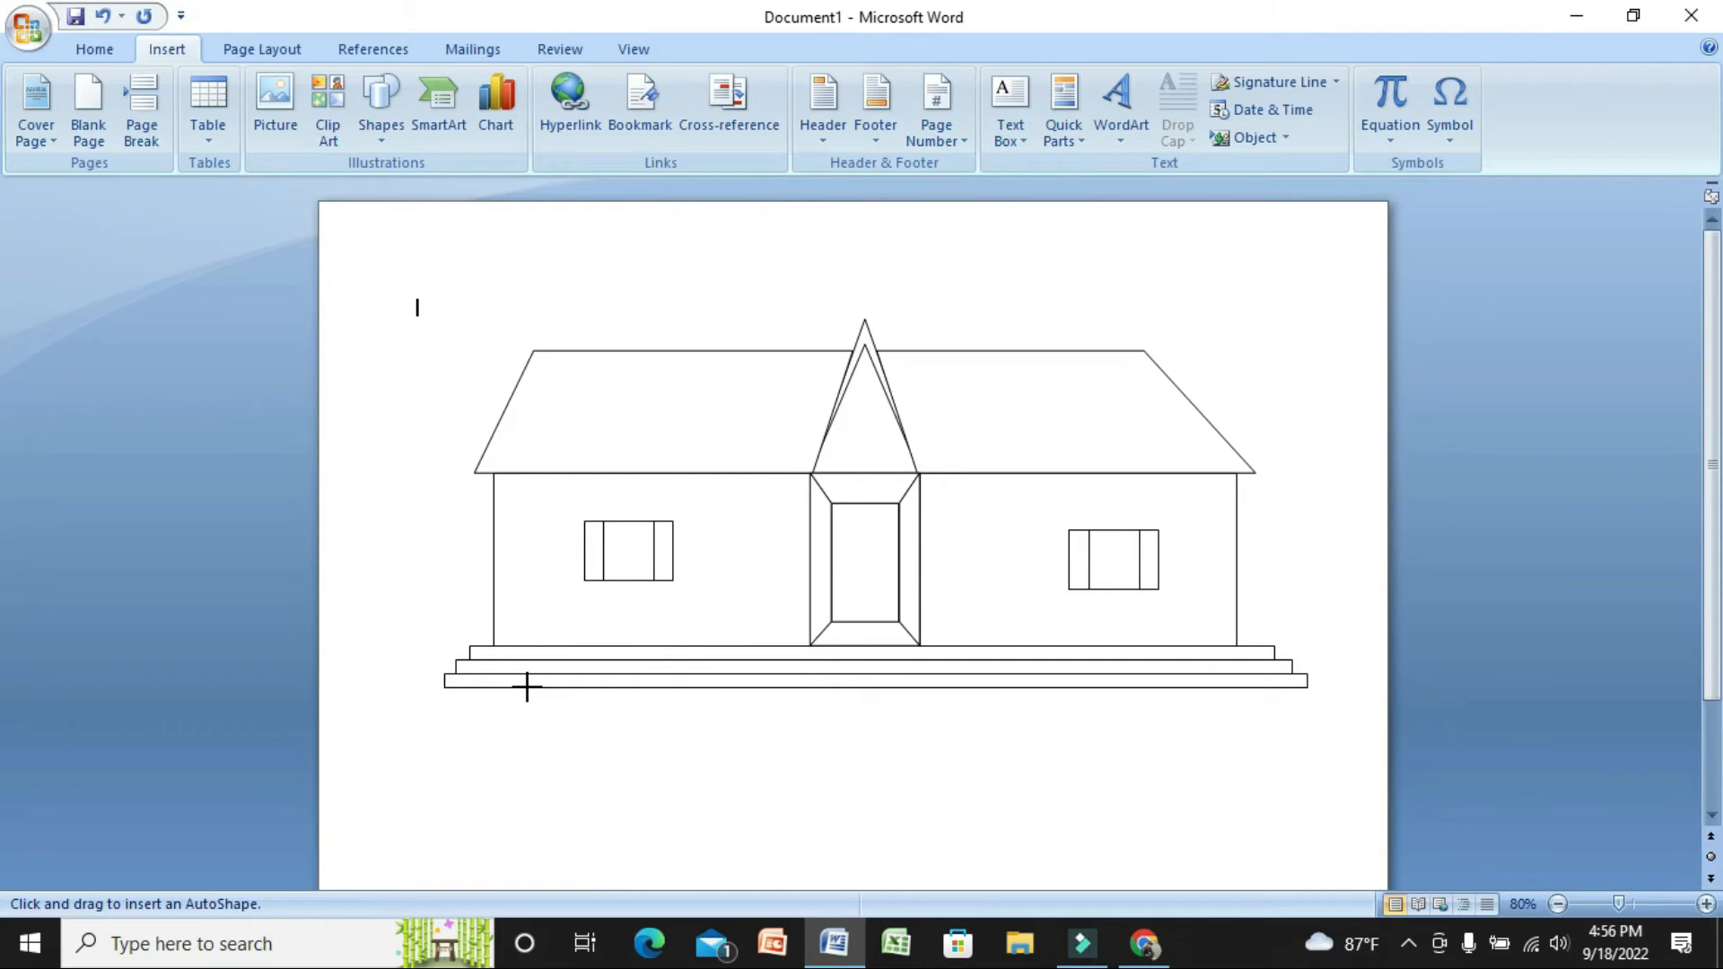
pyautogui.moveTo(527, 688); pyautogui.dragTo(315, 688)
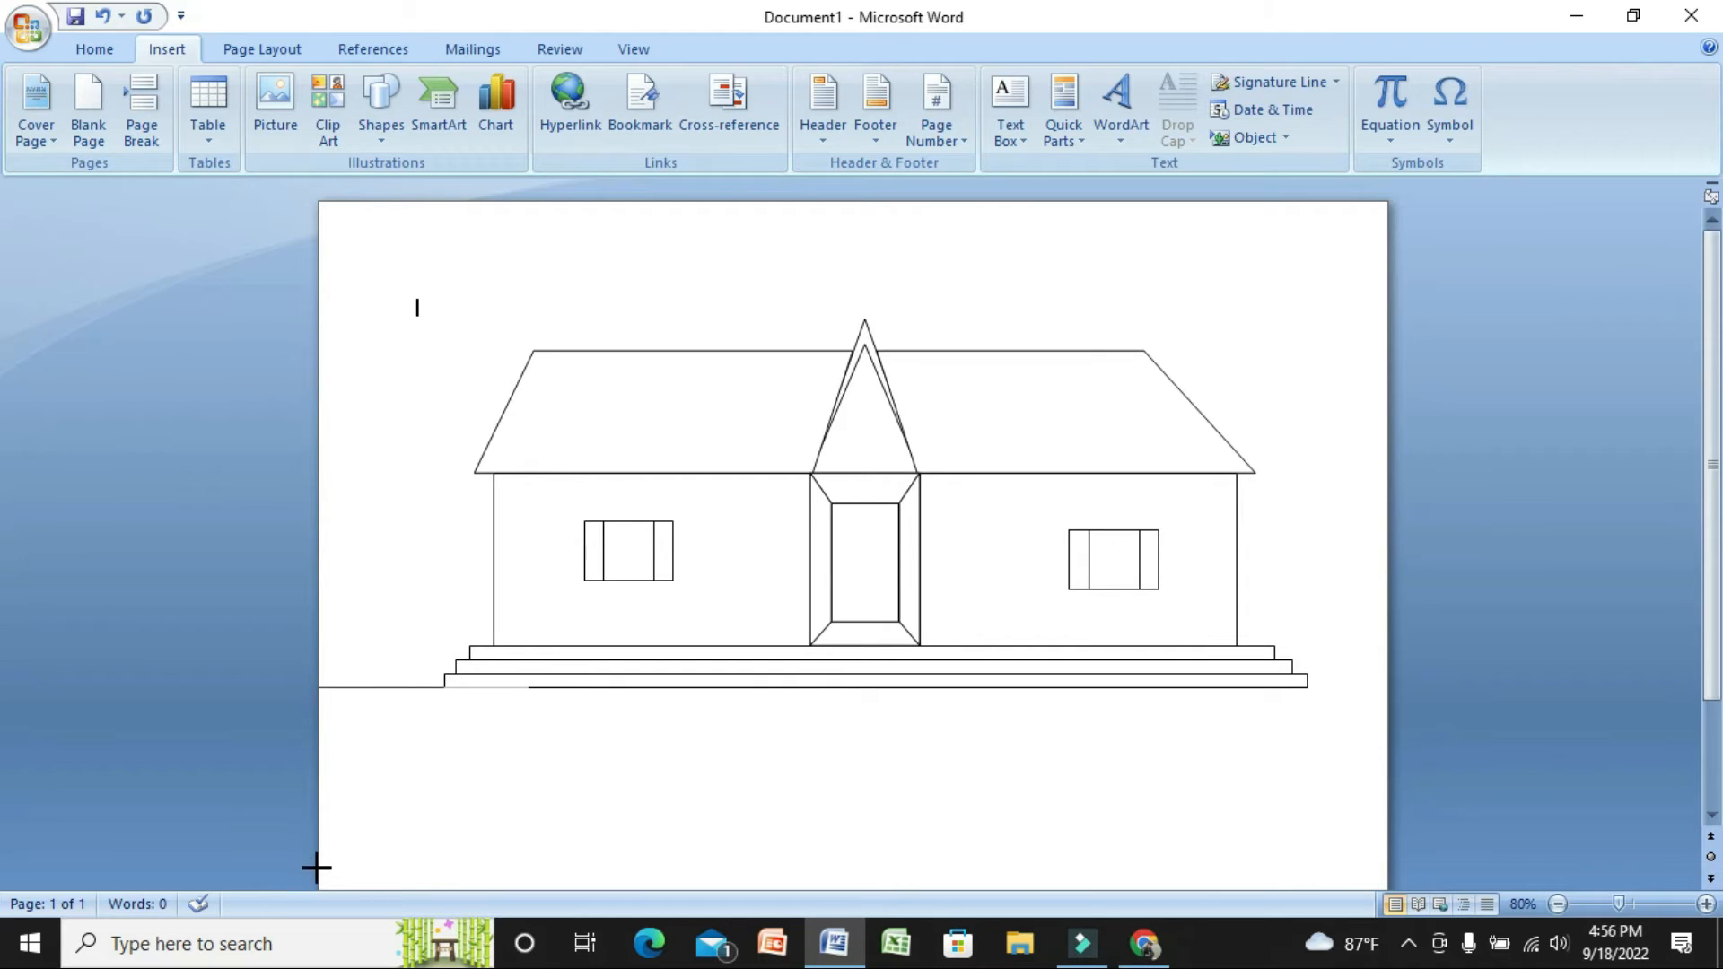
pyautogui.moveTo(319, 815)
pyautogui.mouseDown()
pyautogui.moveTo(319, 892)
pyautogui.moveTo(527, 688)
pyautogui.mouseUp()
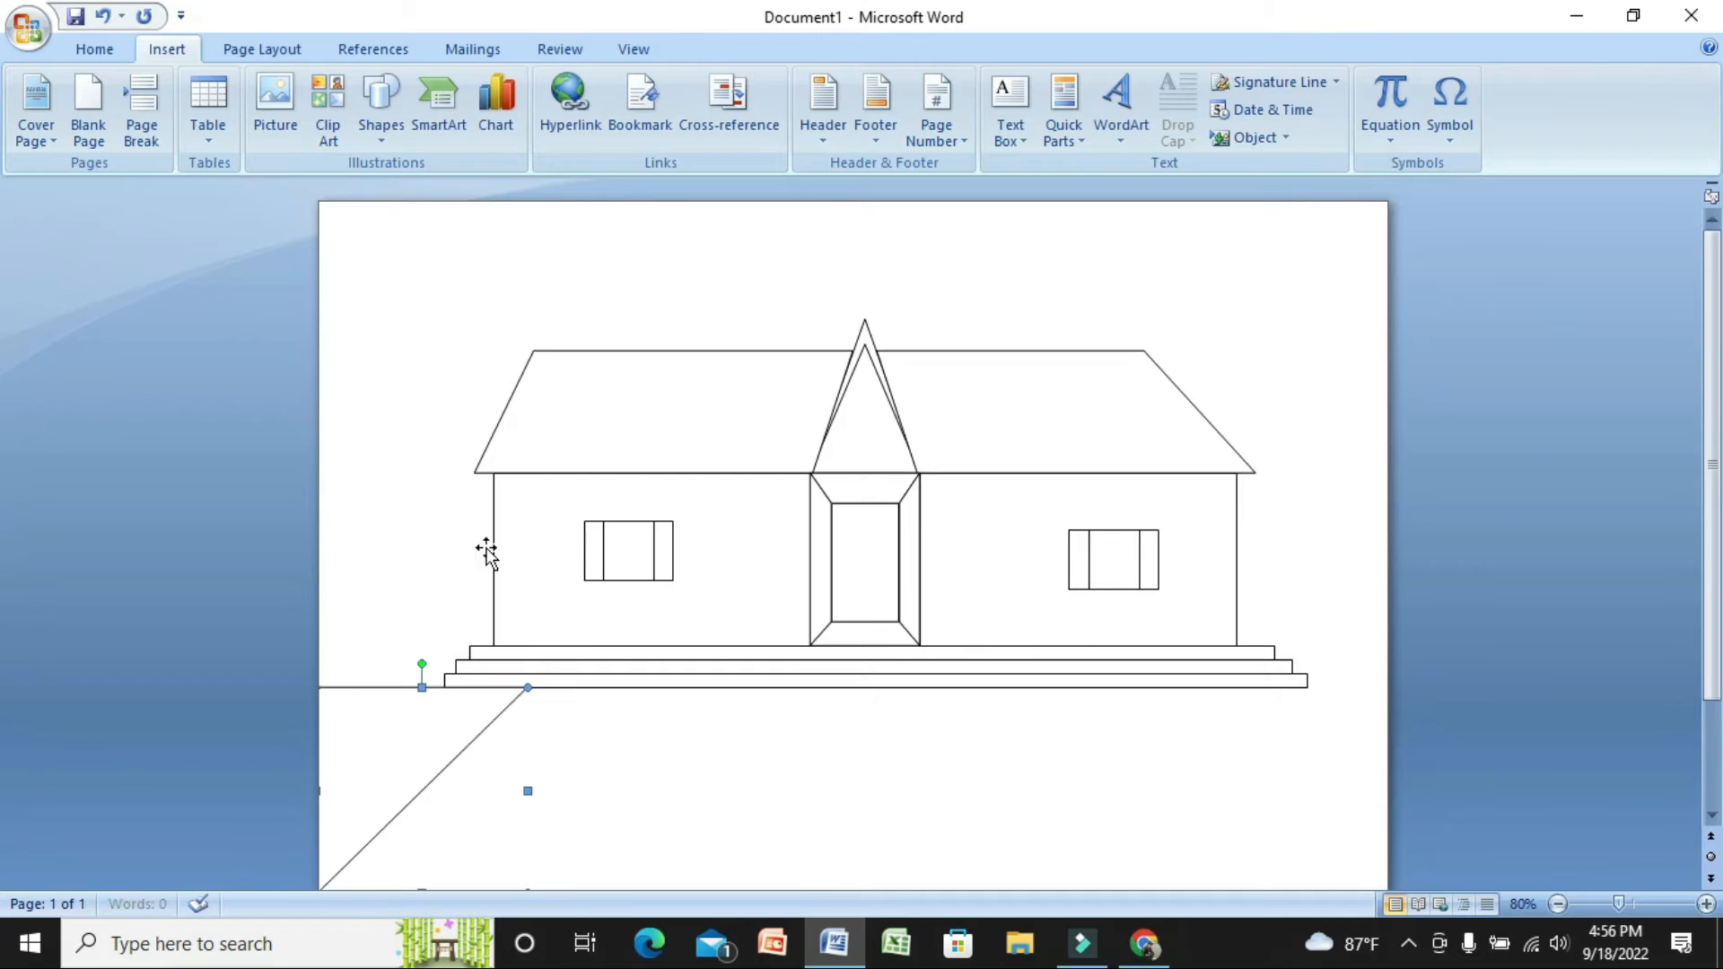
# Draw a matching freeform ground triangle about 2.12" by 2.05" from under the lowest step to the page's right edge
pyautogui.click(152, 111)
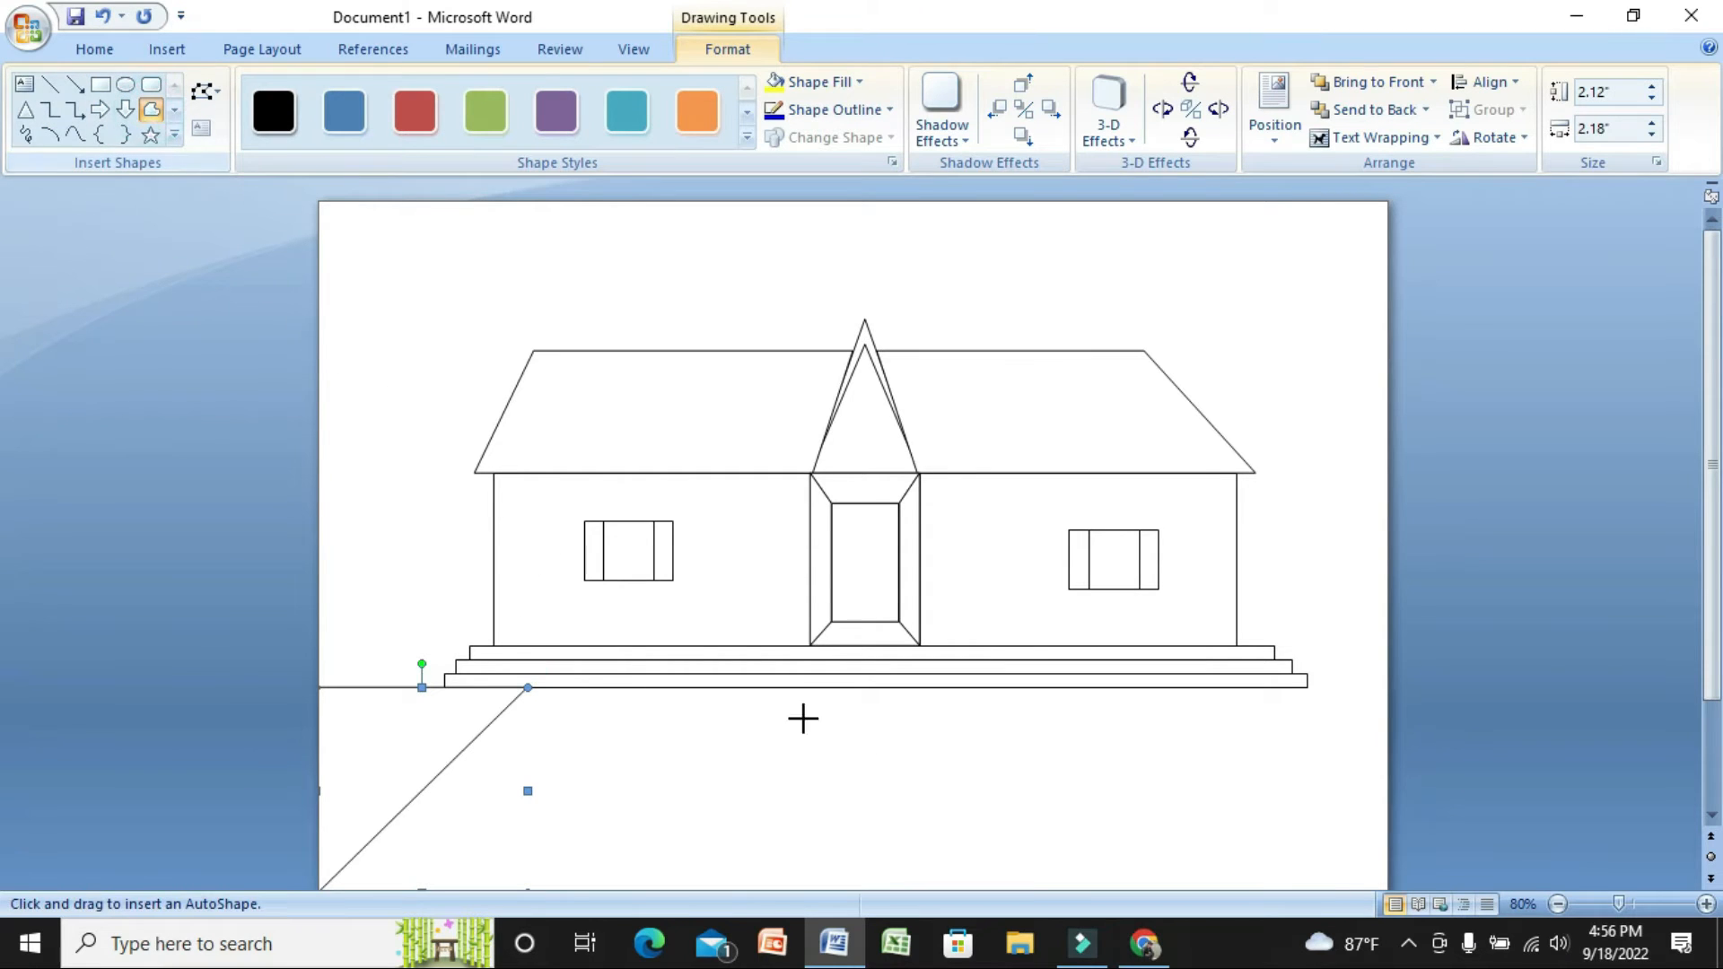
pyautogui.click(1196, 688)
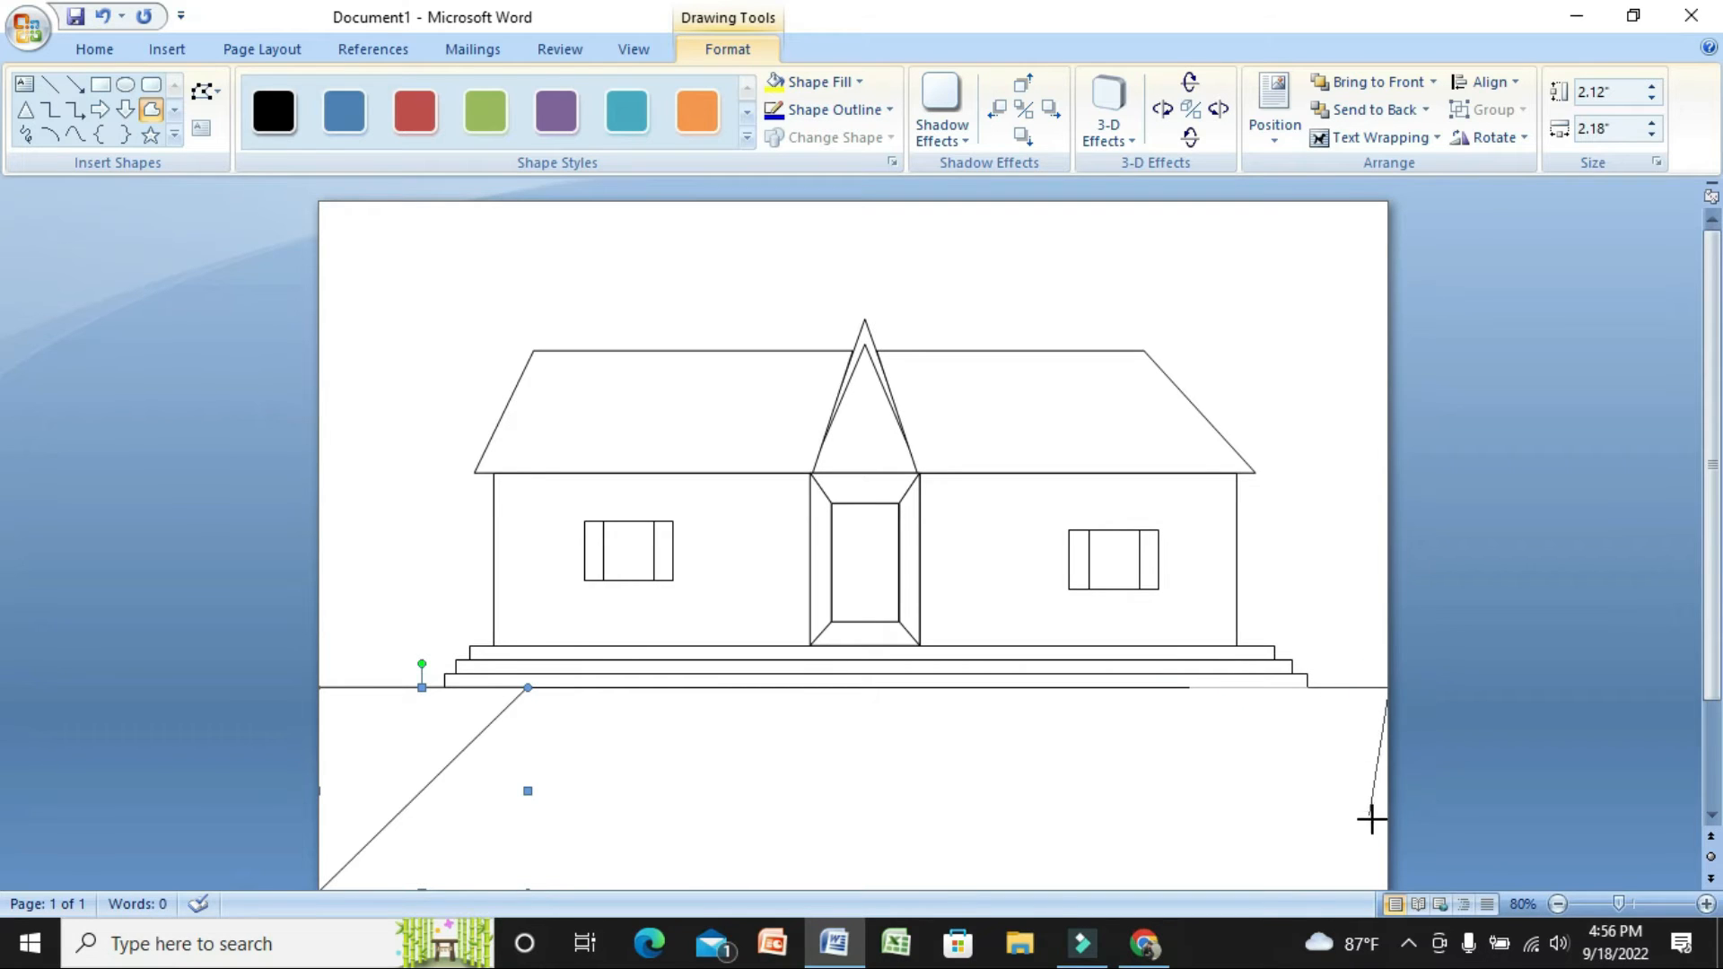
pyautogui.click(1387, 892)
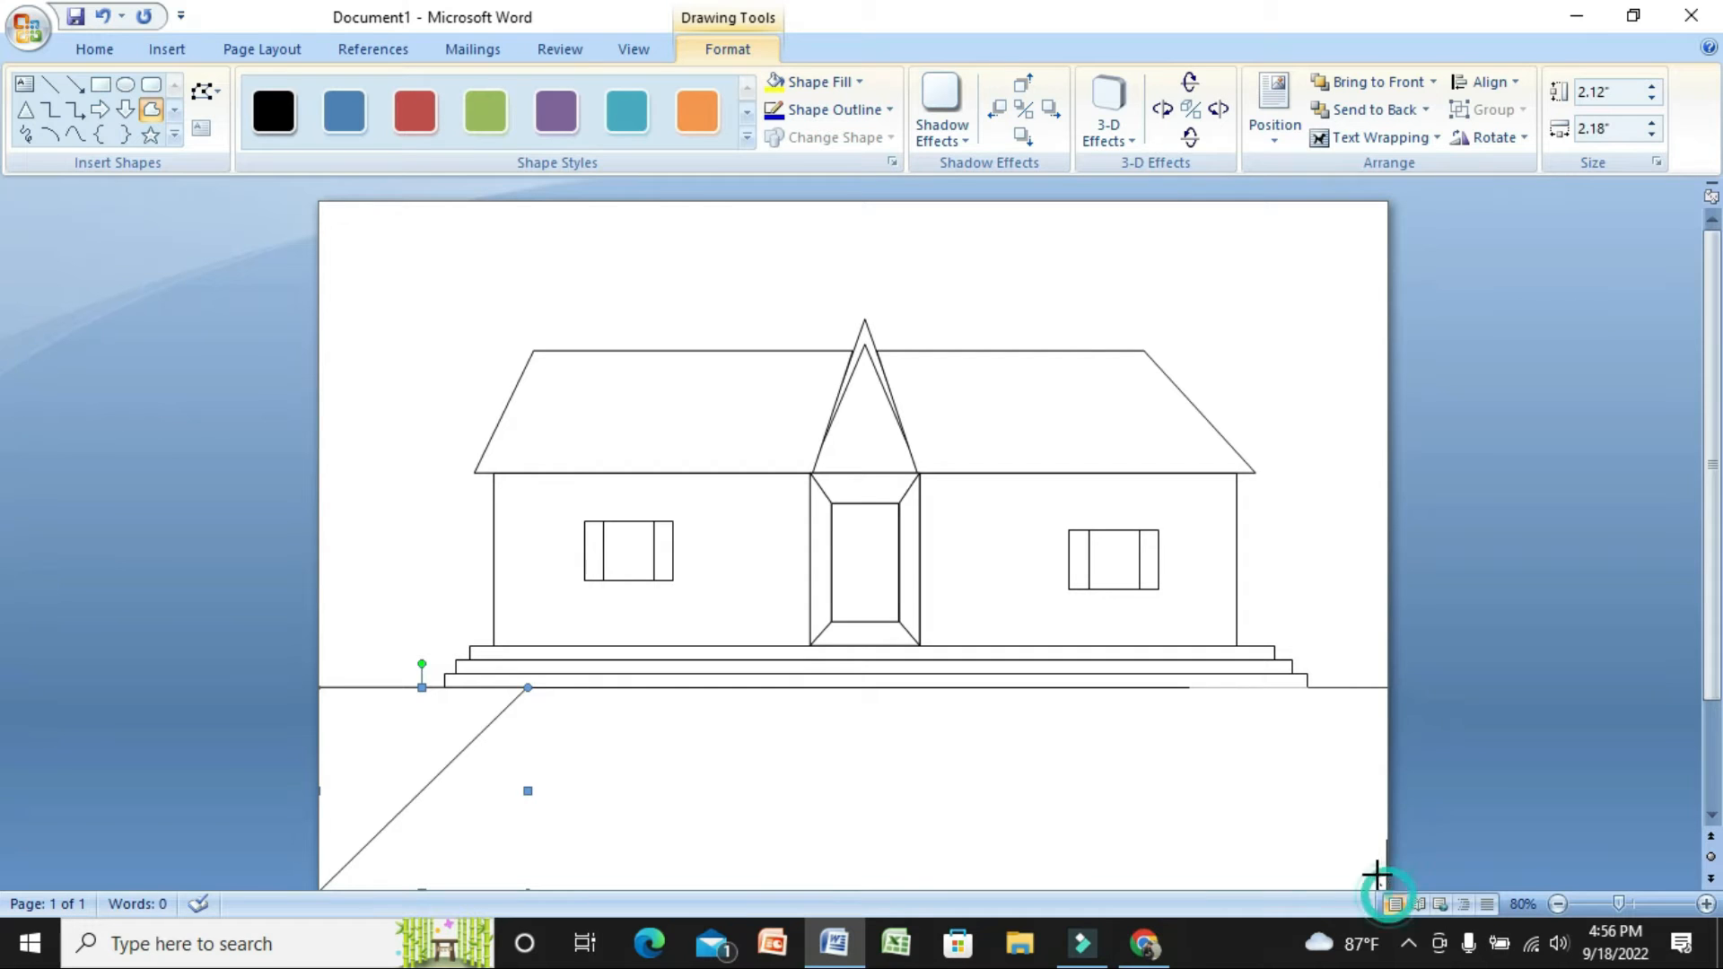
pyautogui.click(1193, 689)
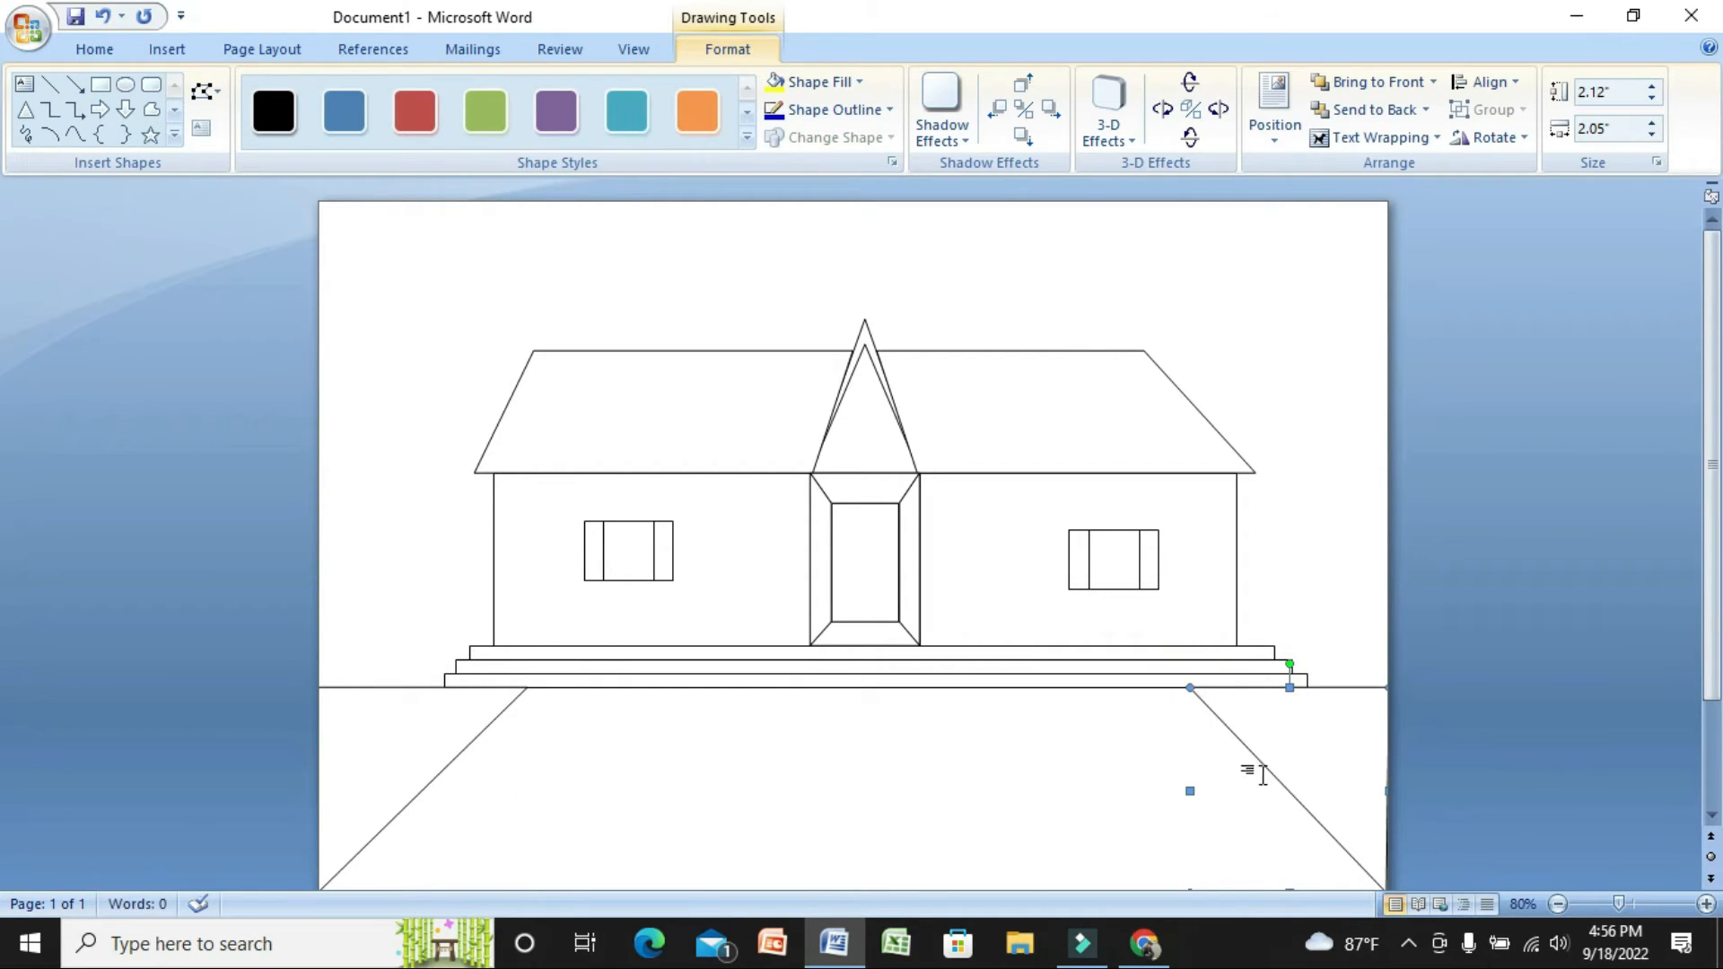
pyautogui.click(1451, 766)
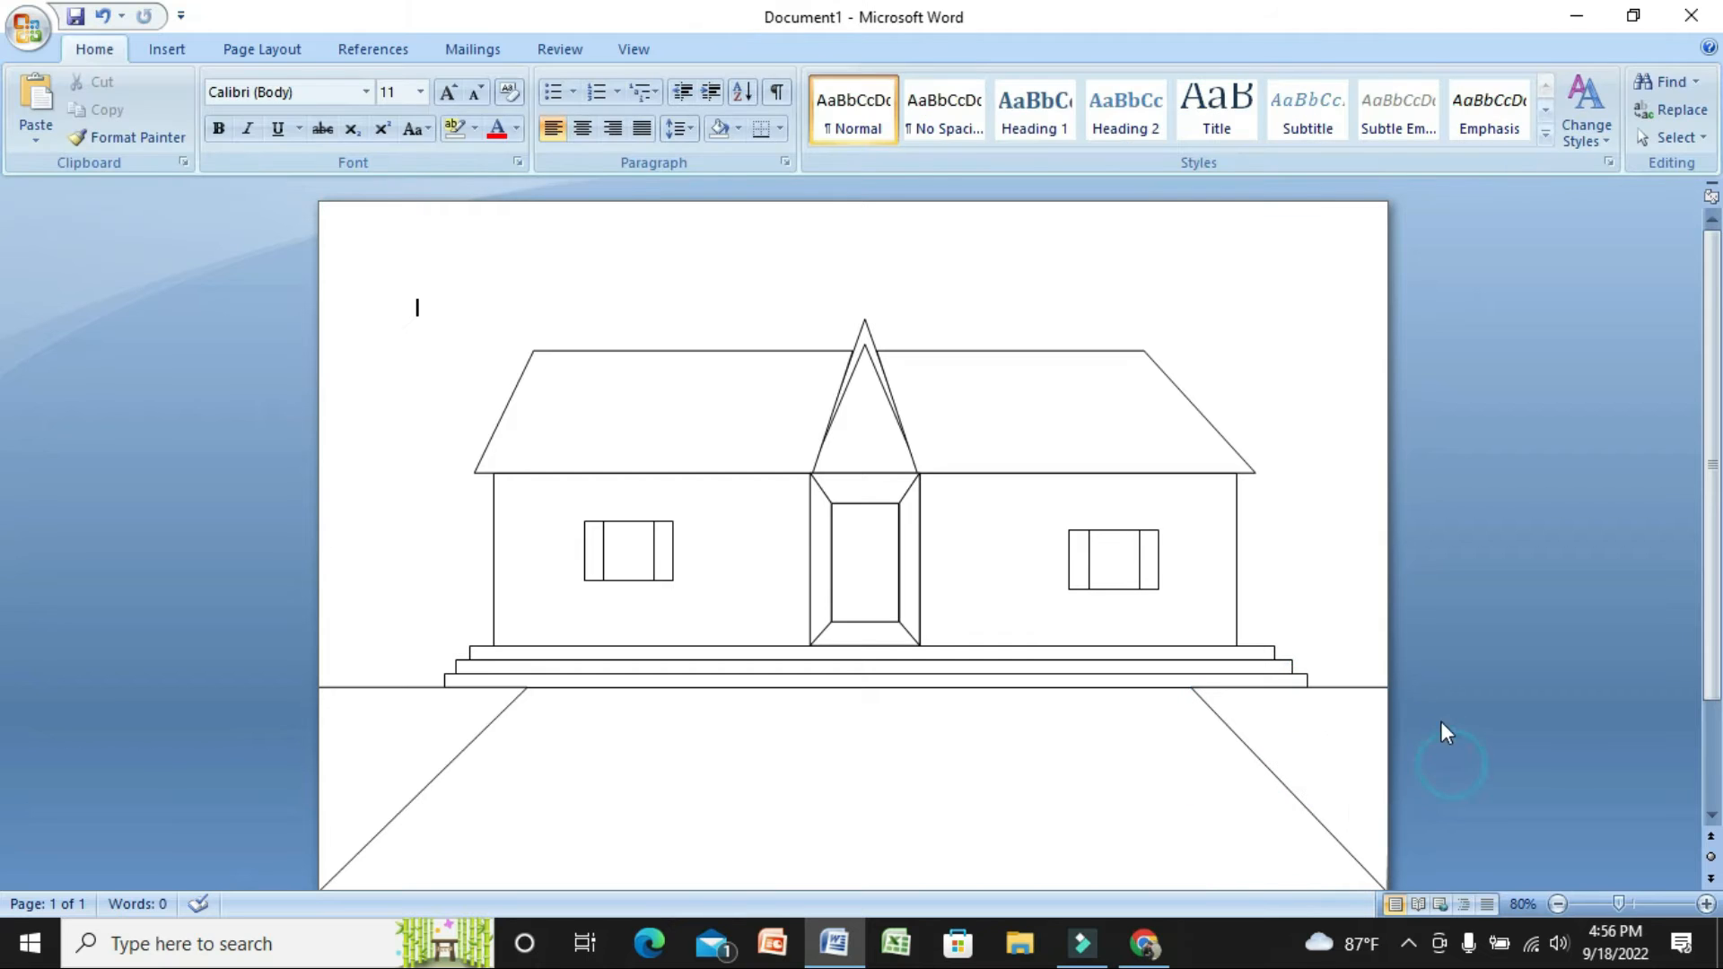
# Draw a narrow freeform border, about 2.21" by 2.18" overall, along the sloping inner edge of the left ground triangle
pyautogui.click(167, 49)
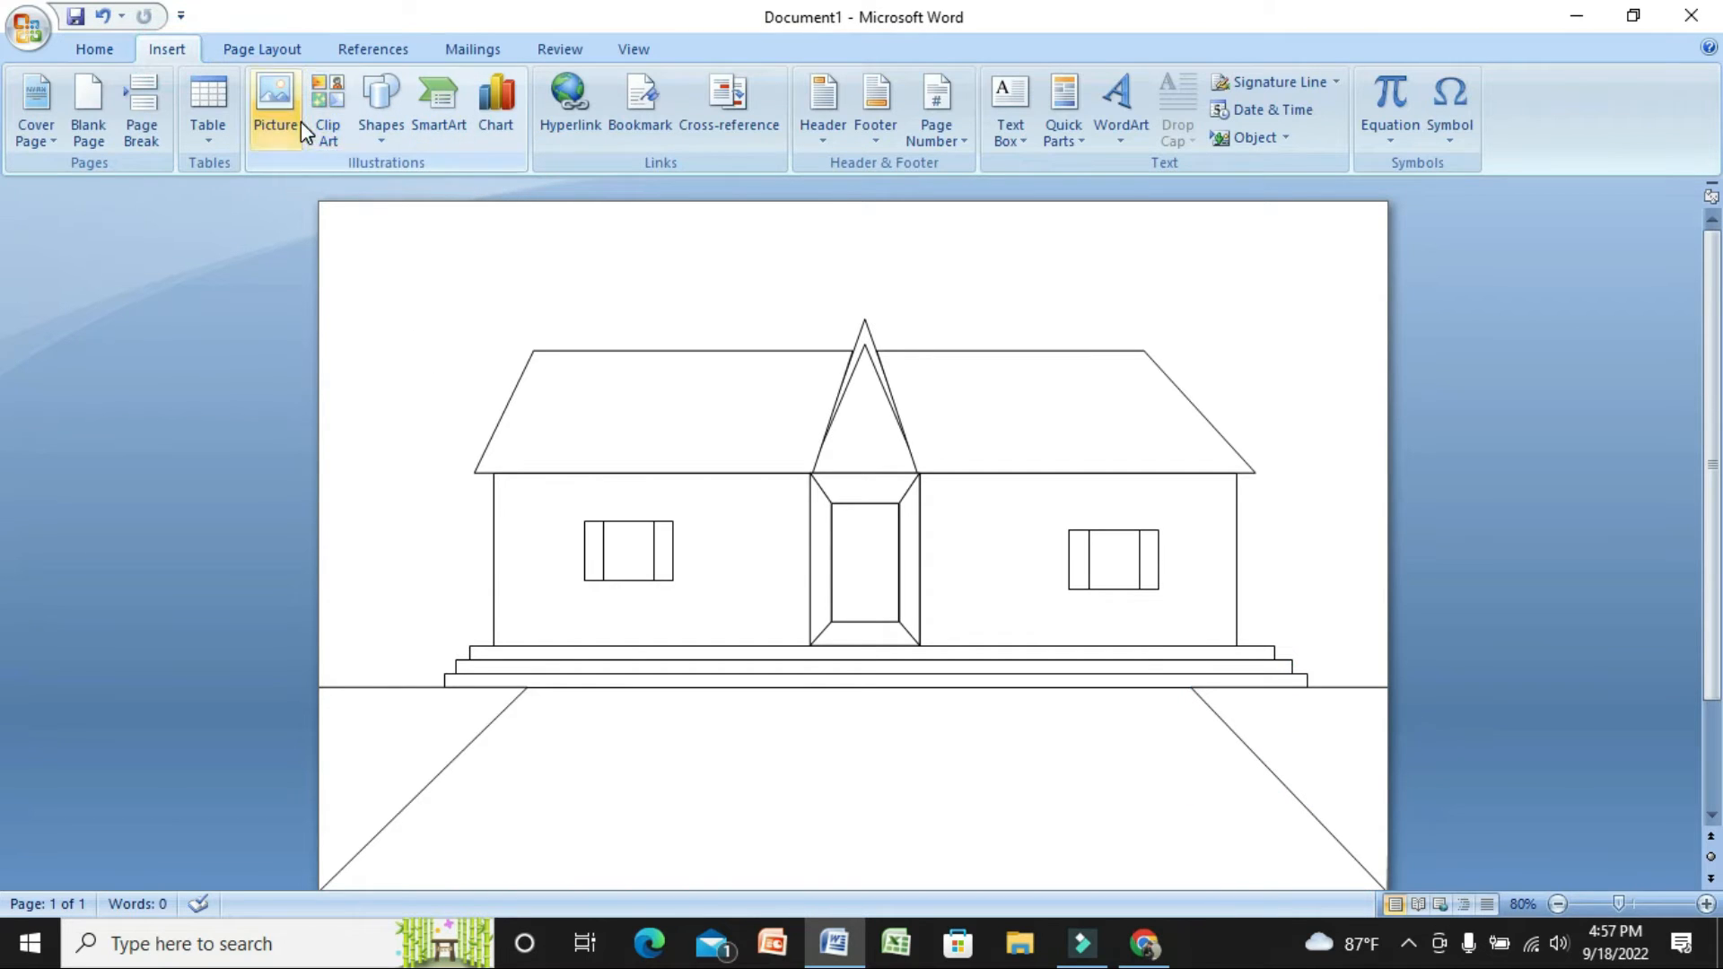
pyautogui.click(363, 143)
pyautogui.click(638, 184)
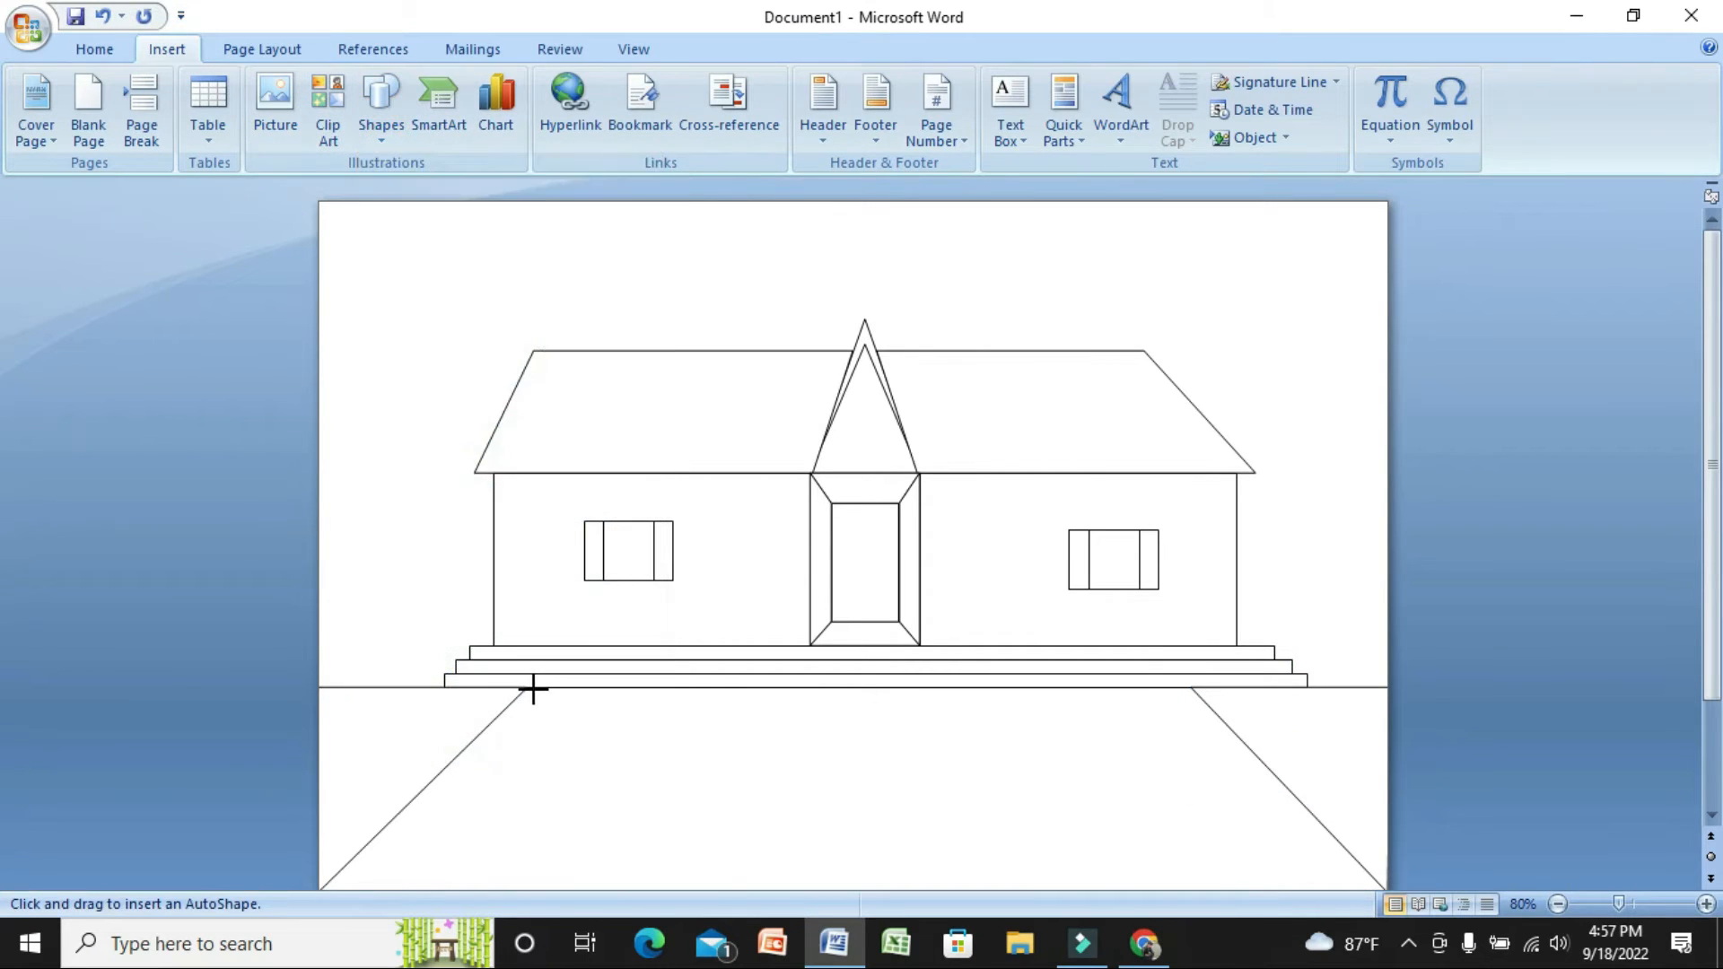
pyautogui.click(524, 689)
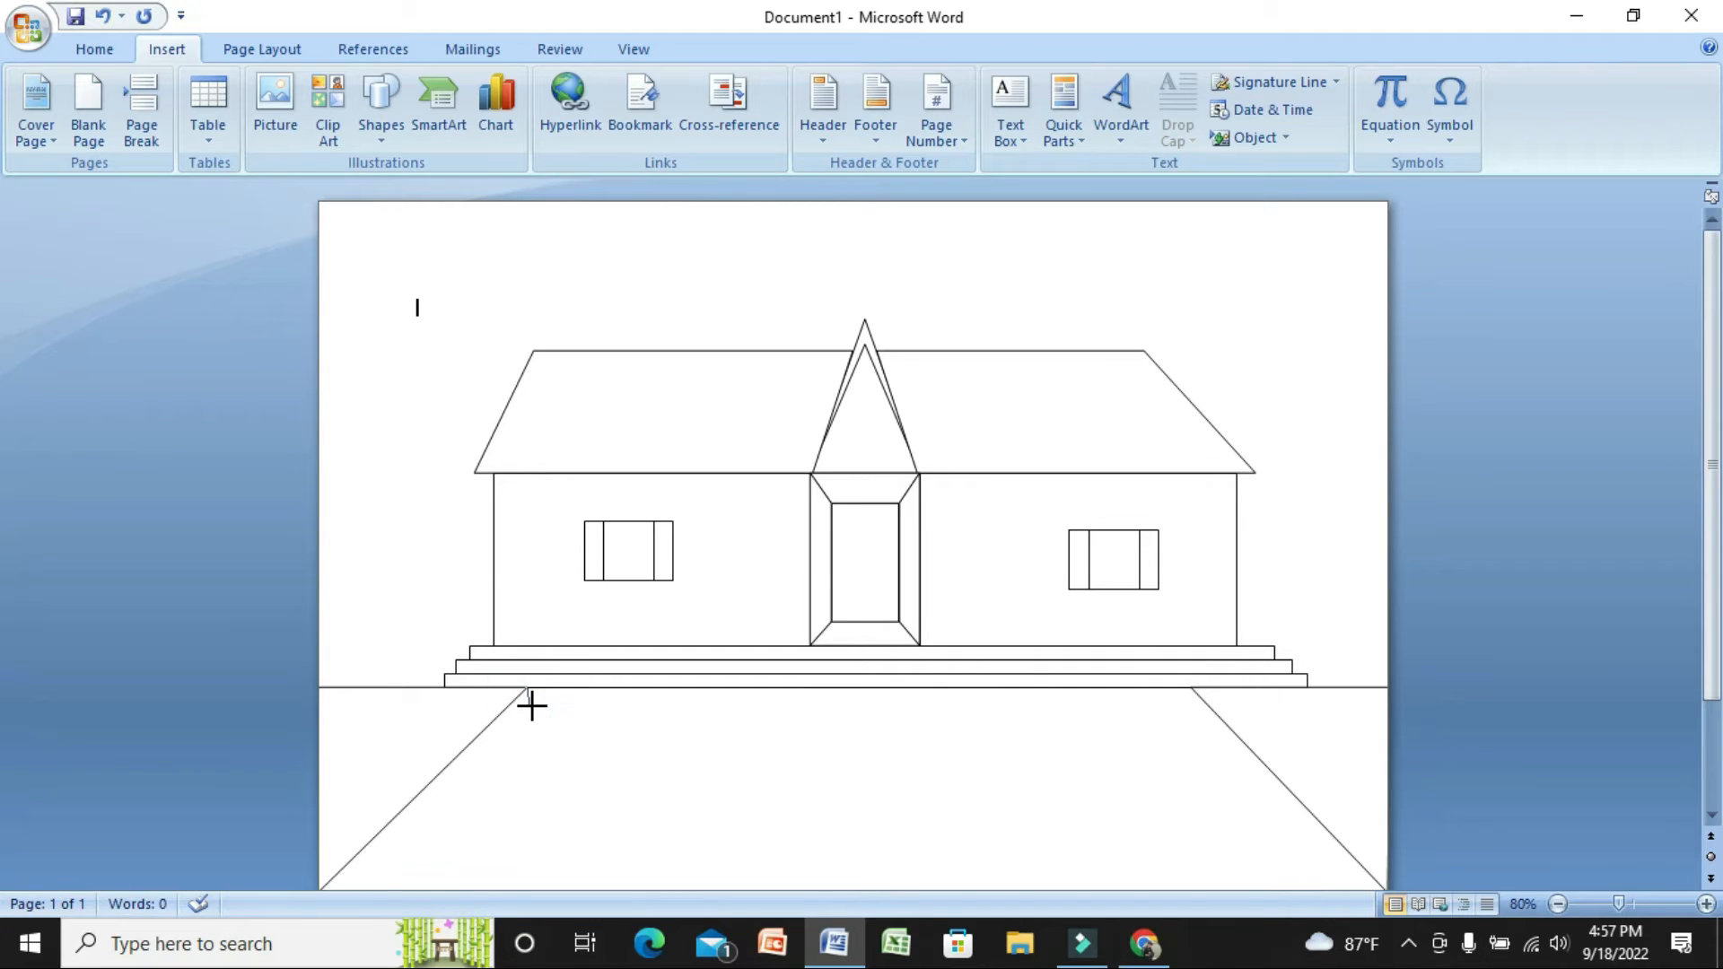
pyautogui.click(331, 897)
pyautogui.click(527, 688)
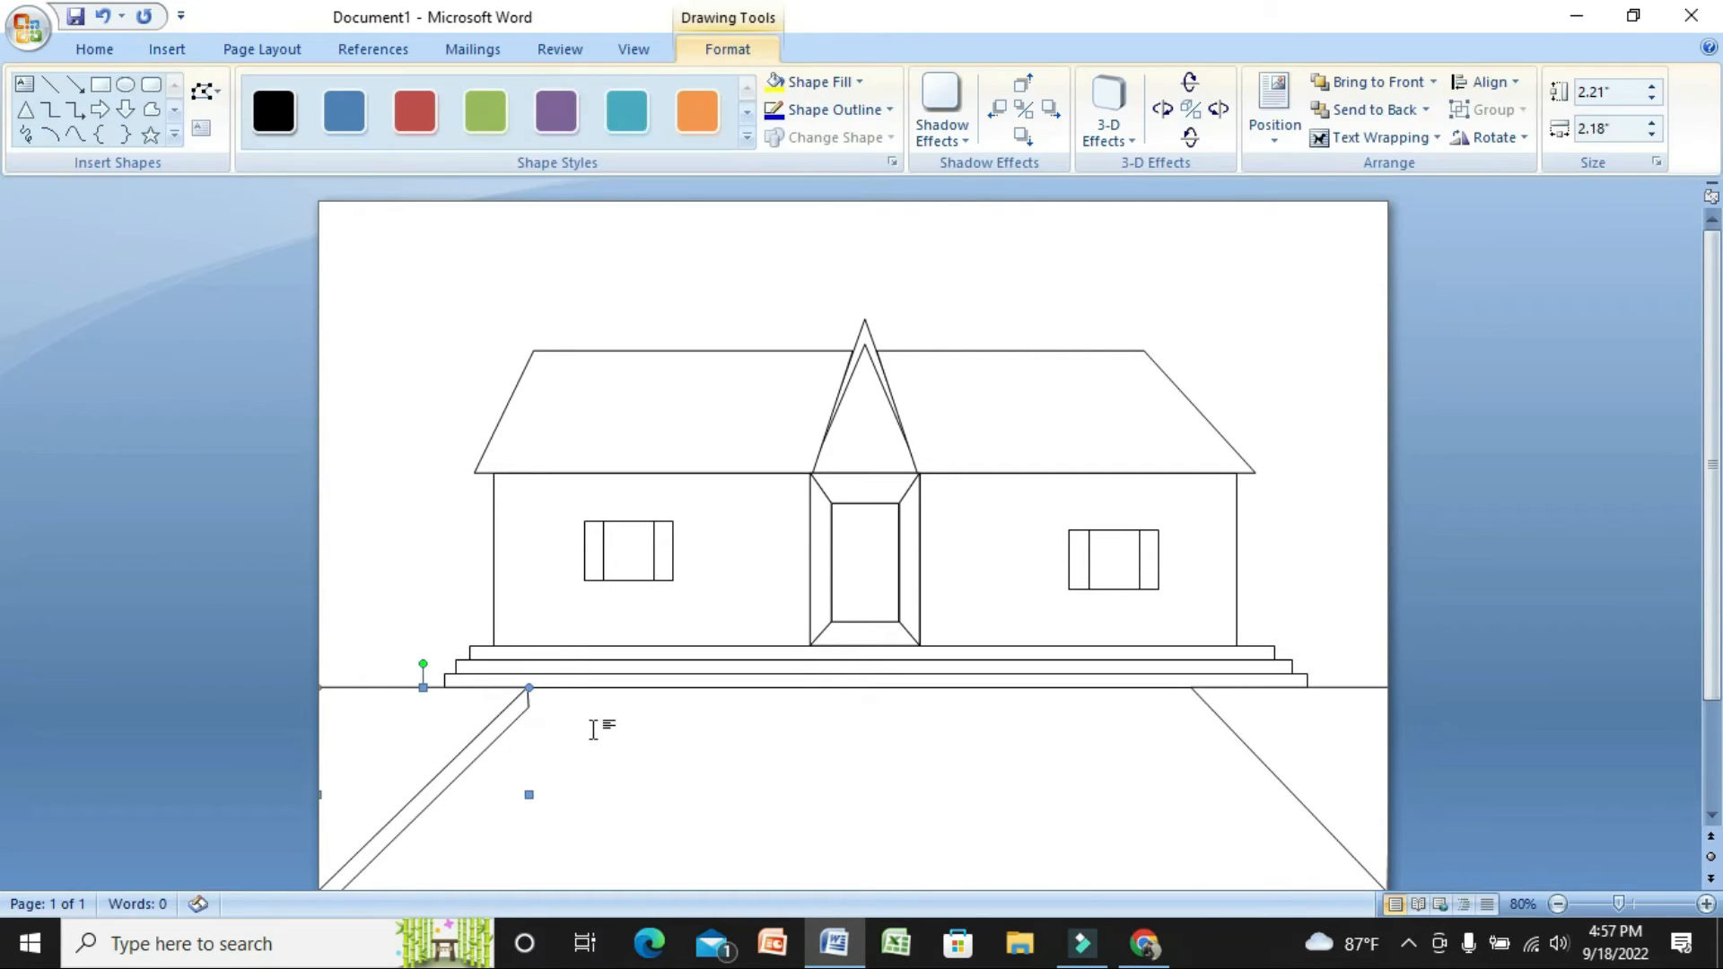
pyautogui.click(764, 783)
# Draw a narrow freeform border along the sloping inner edge of the right ground triangle
pyautogui.click(167, 49)
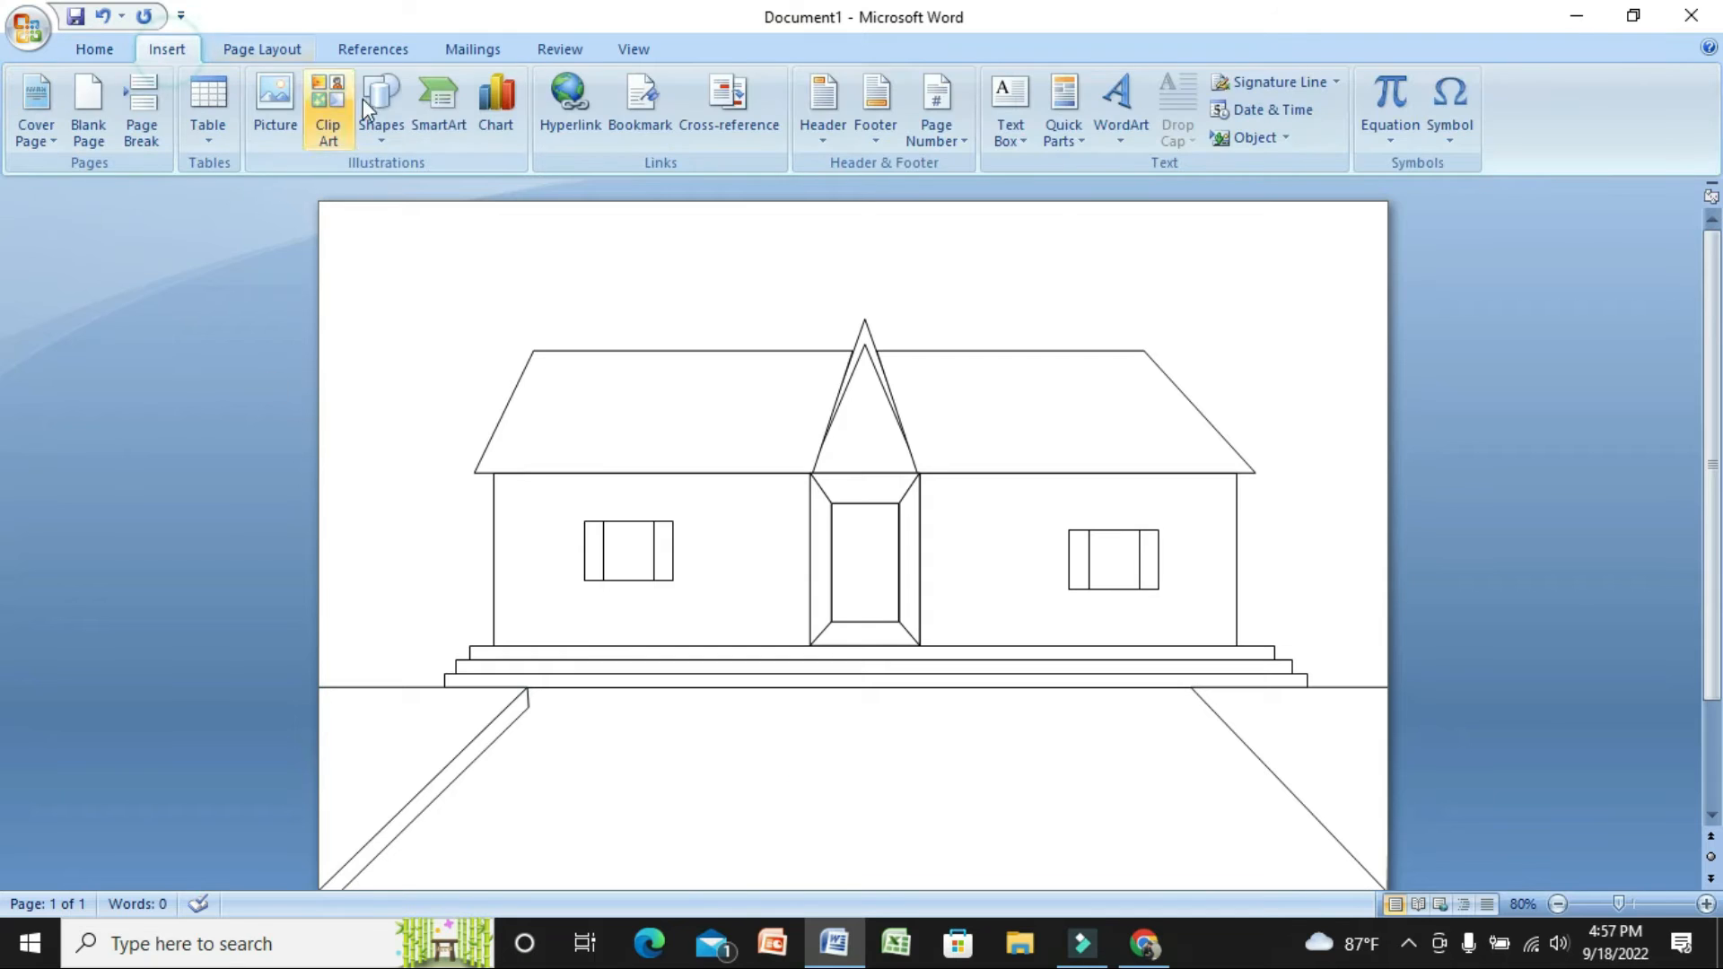
pyautogui.click(380, 100)
pyautogui.click(648, 200)
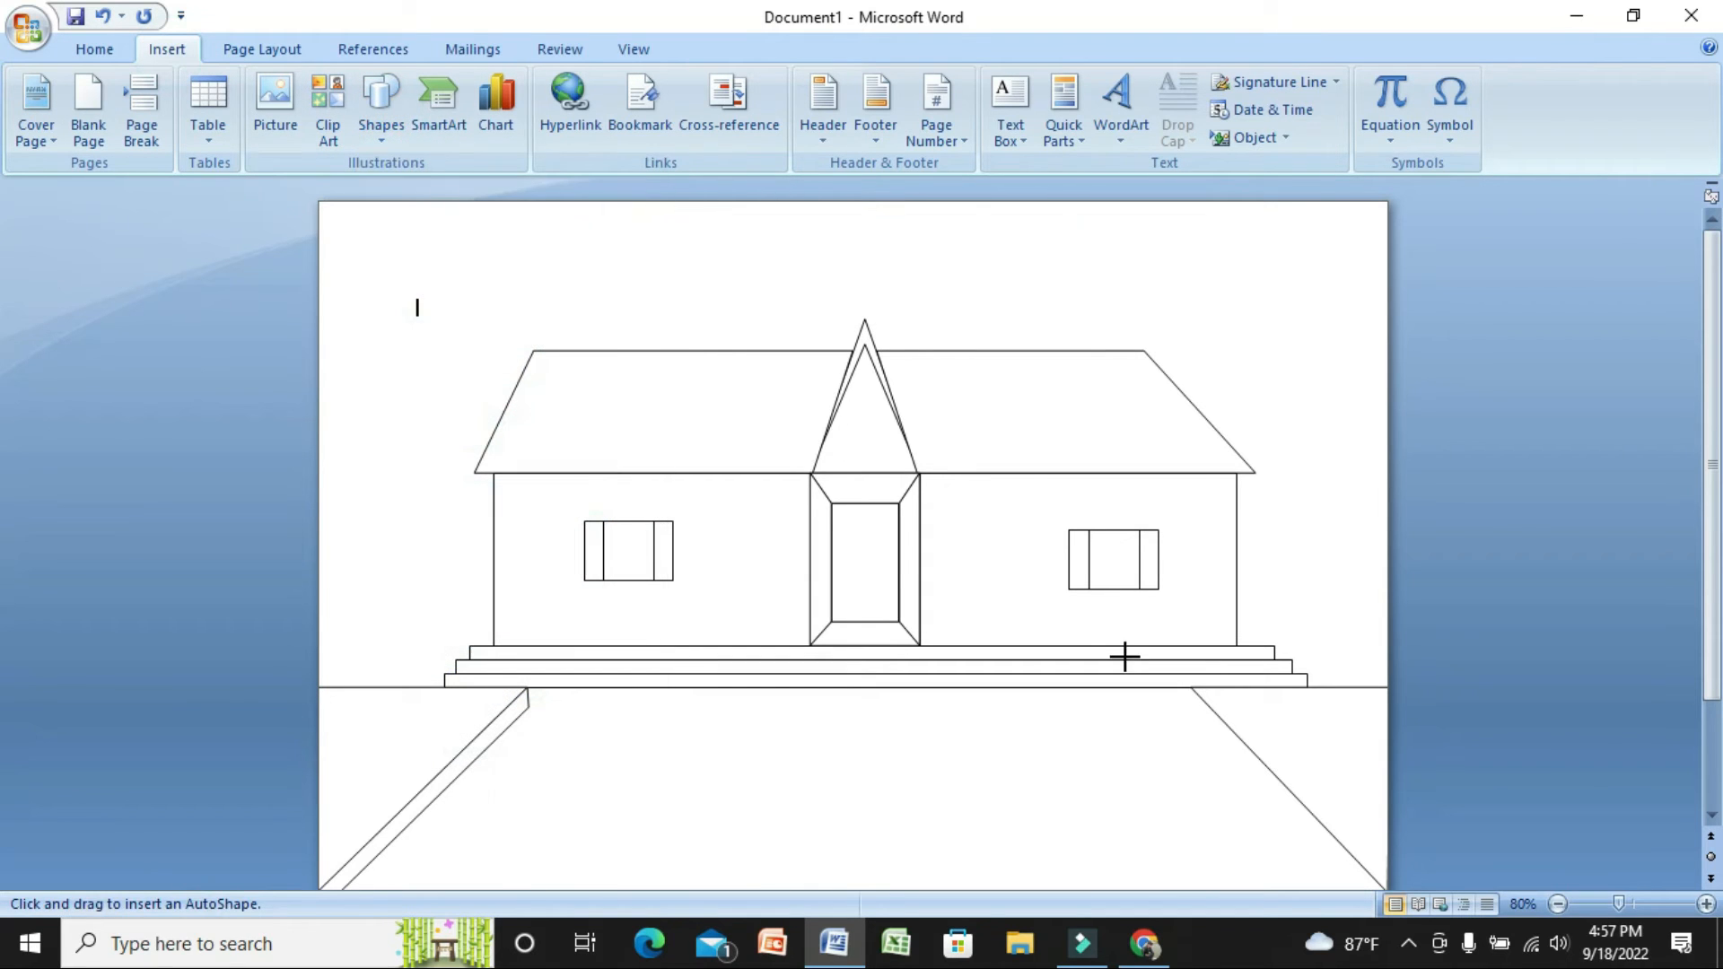
pyautogui.click(1191, 688)
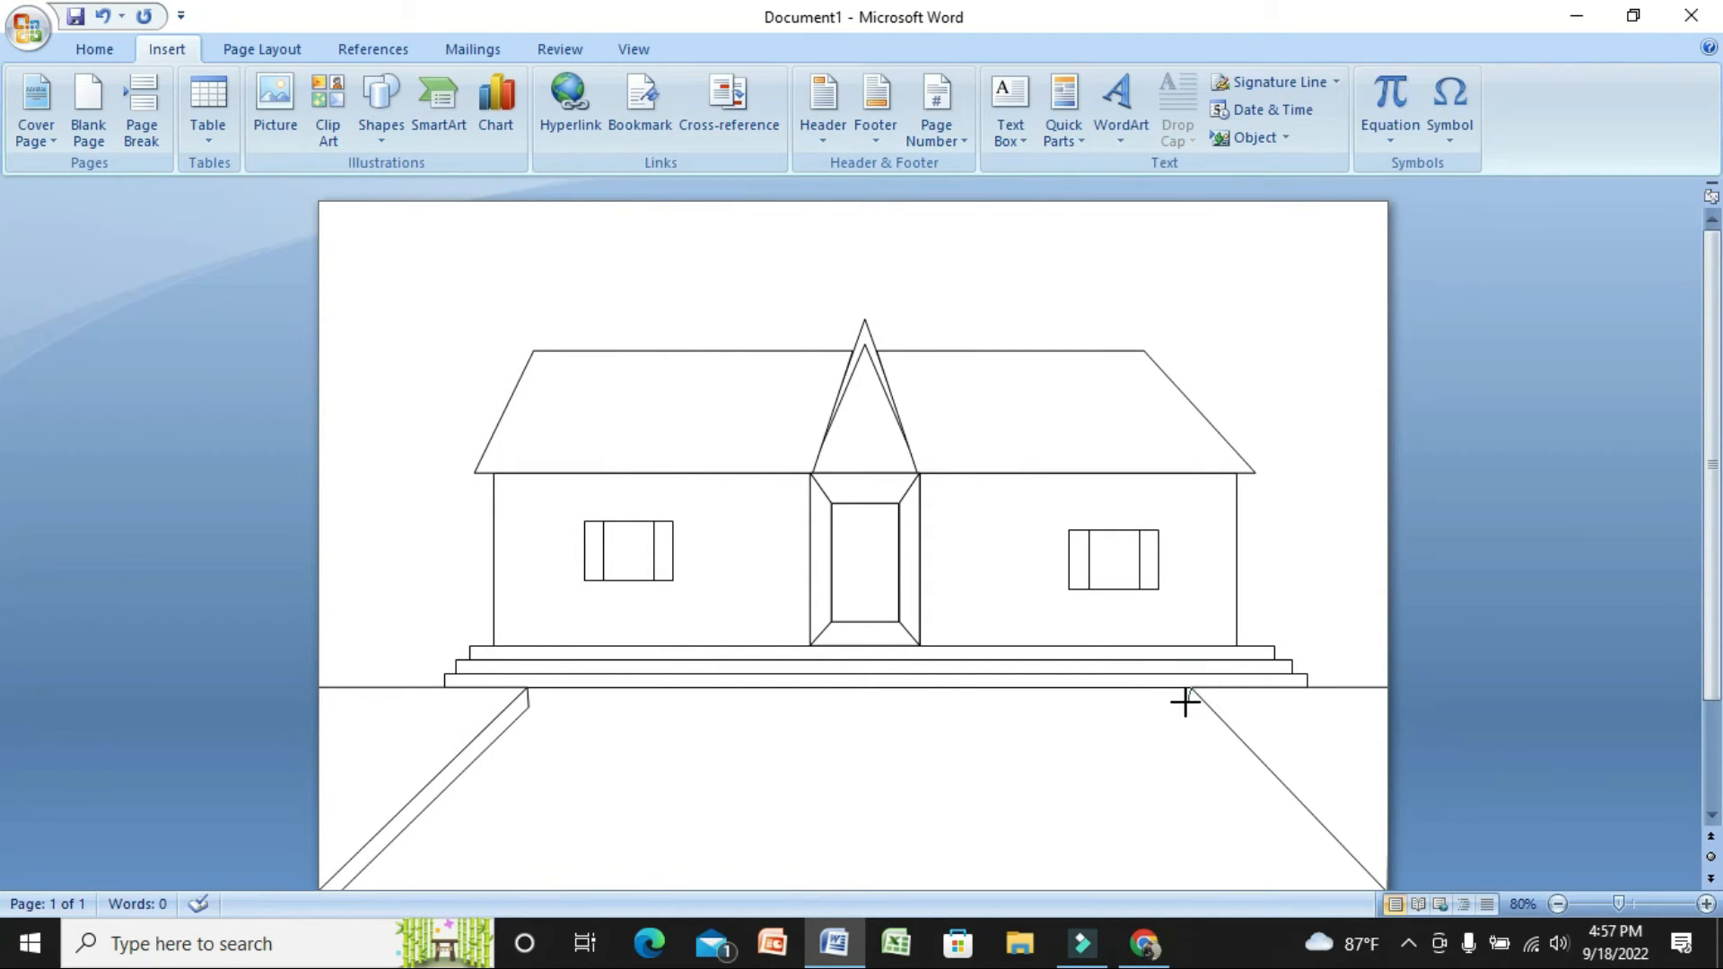
pyautogui.click(1382, 893)
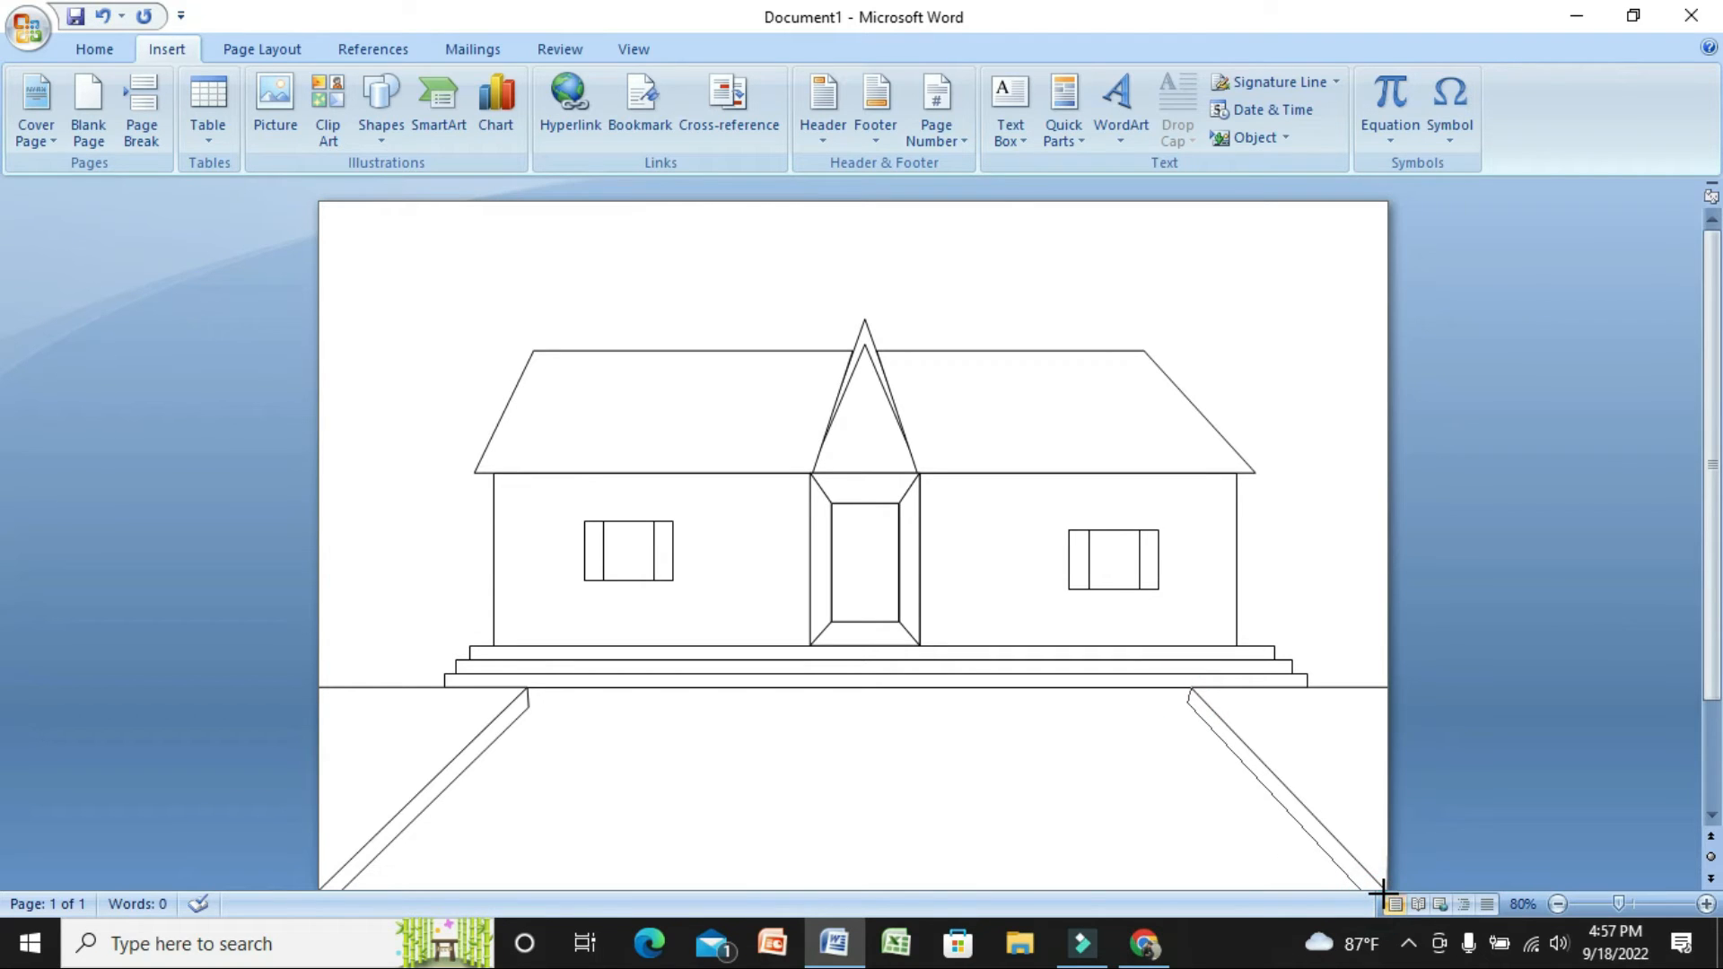
pyautogui.click(1193, 689)
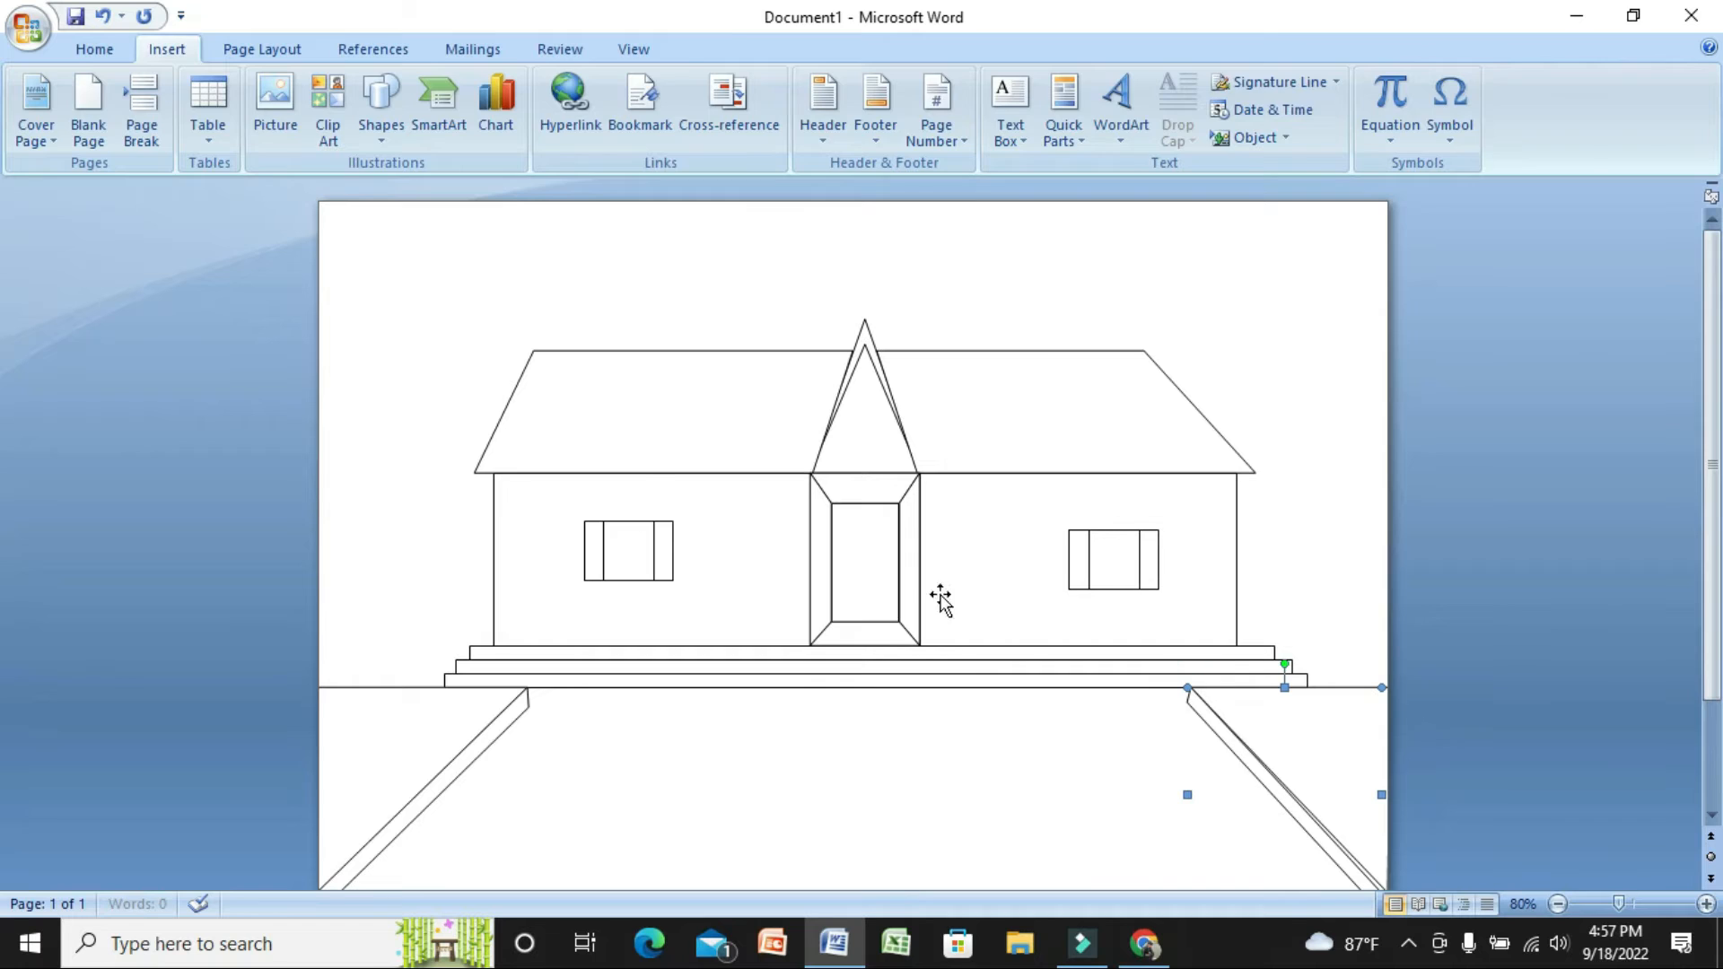
pyautogui.click(1642, 442)
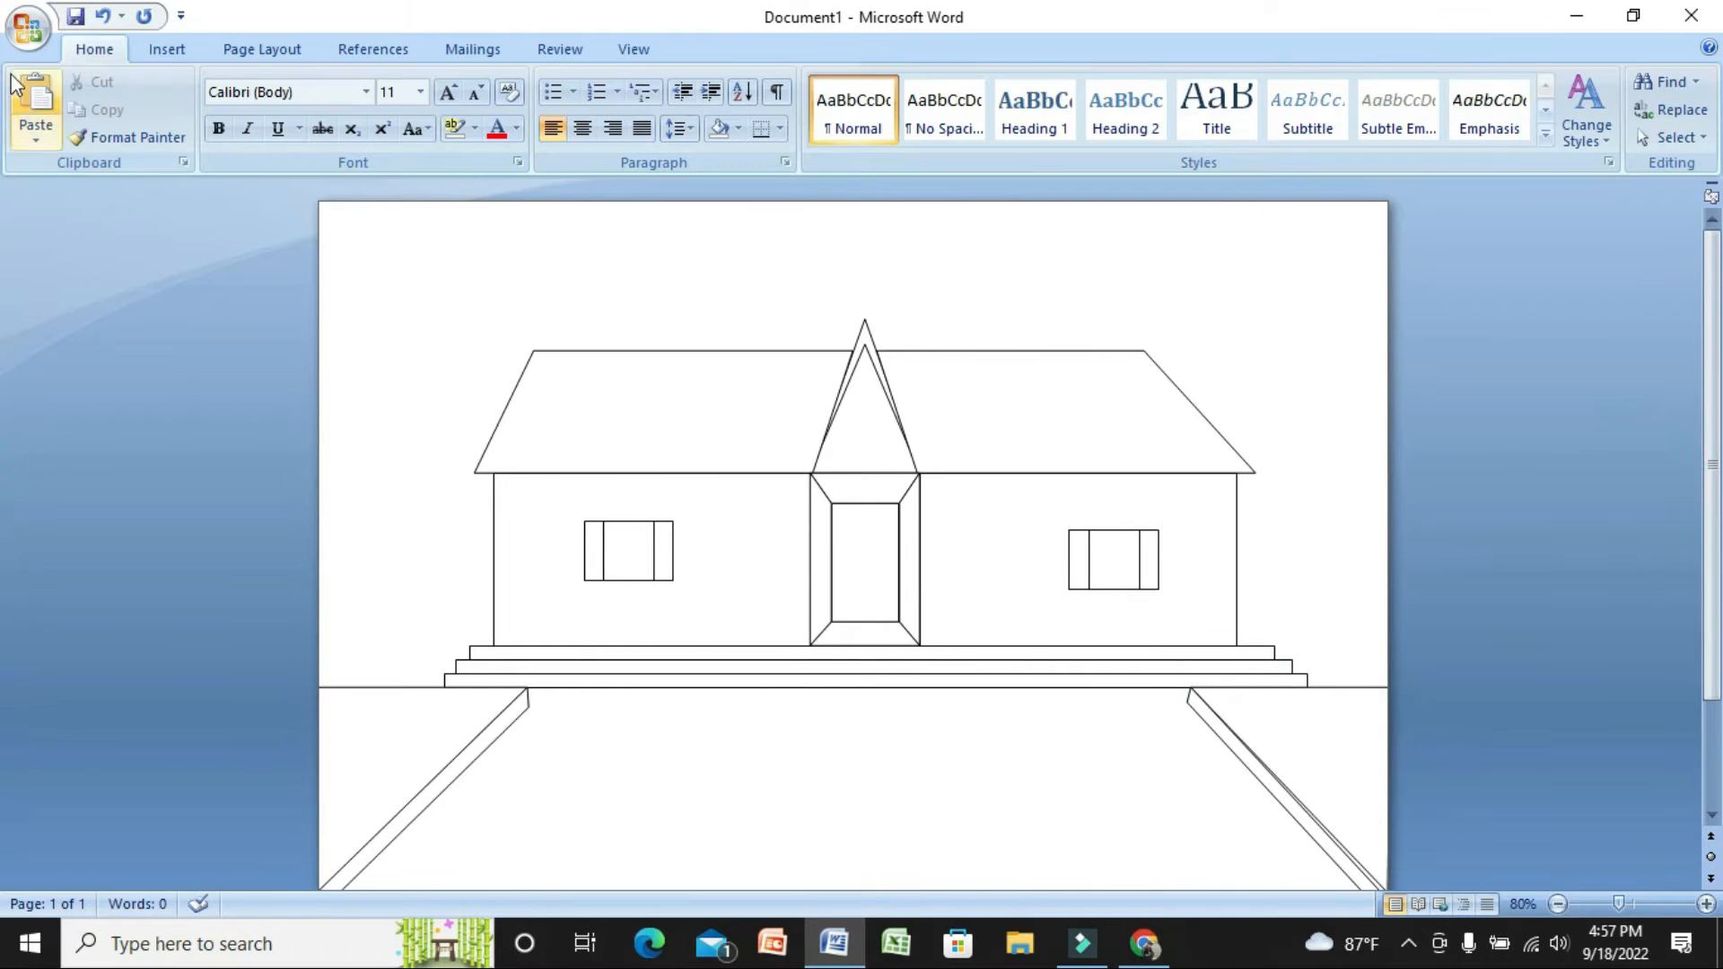
# Draw a thin freeform strip about 6.79" wide and 0.18" high beneath the lowest step, joining the two sloping borders
pyautogui.click(176, 48)
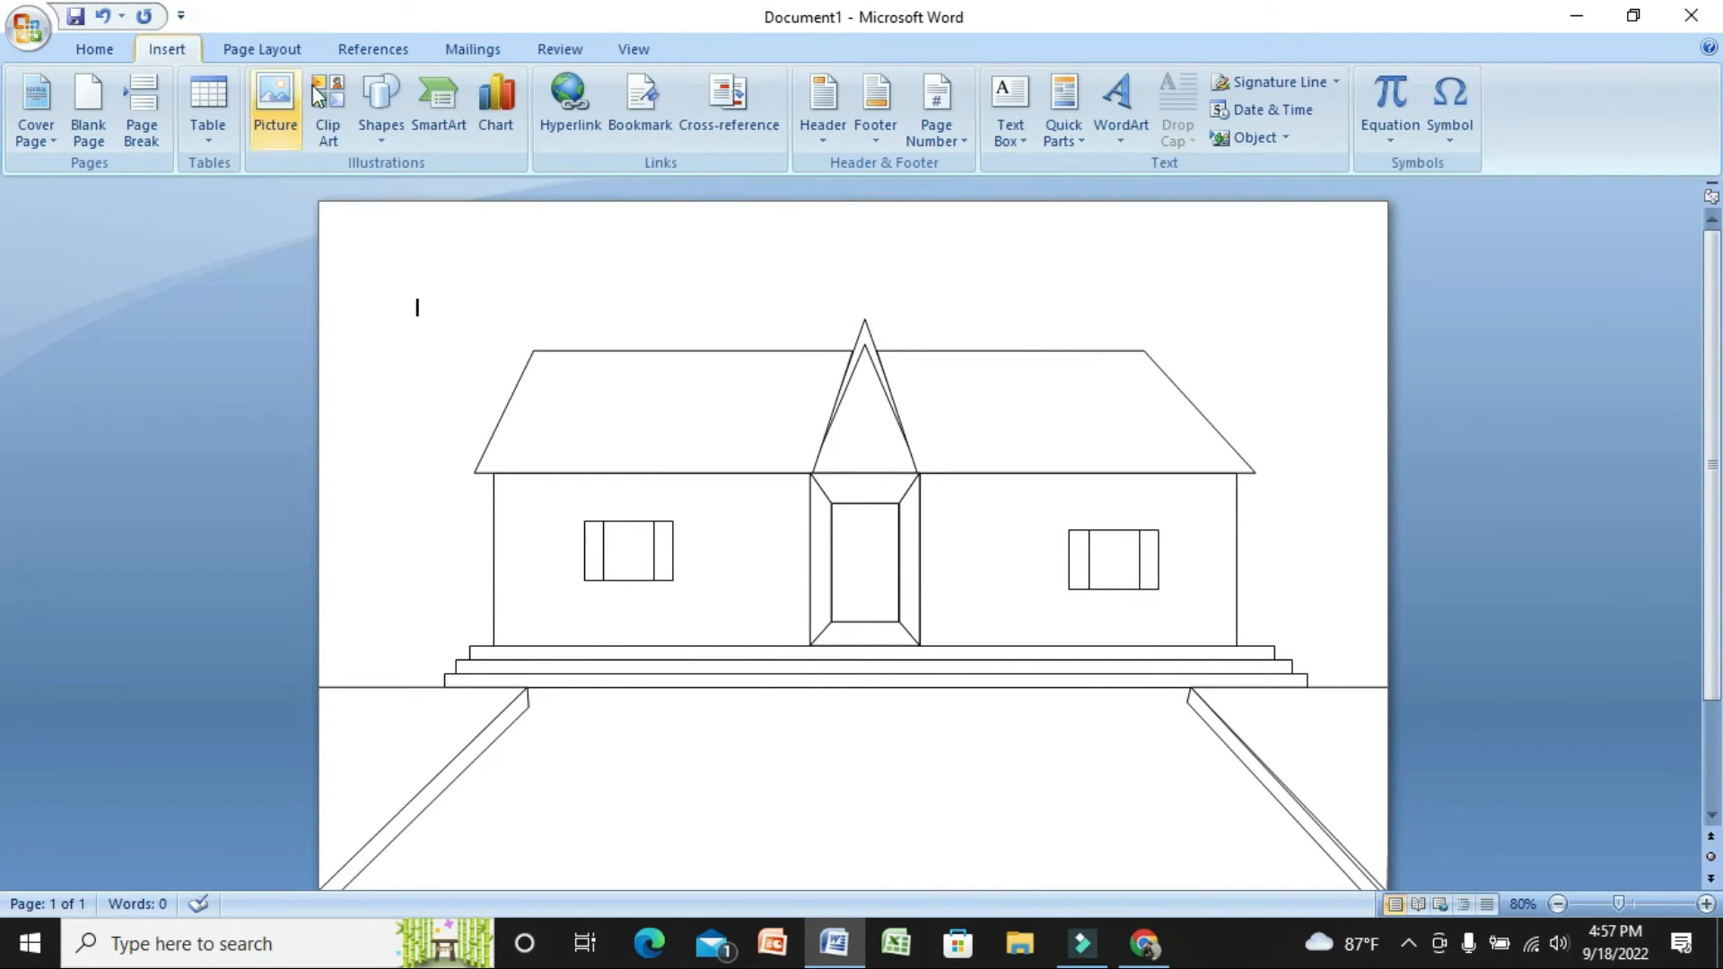
pyautogui.click(381, 116)
pyautogui.click(625, 193)
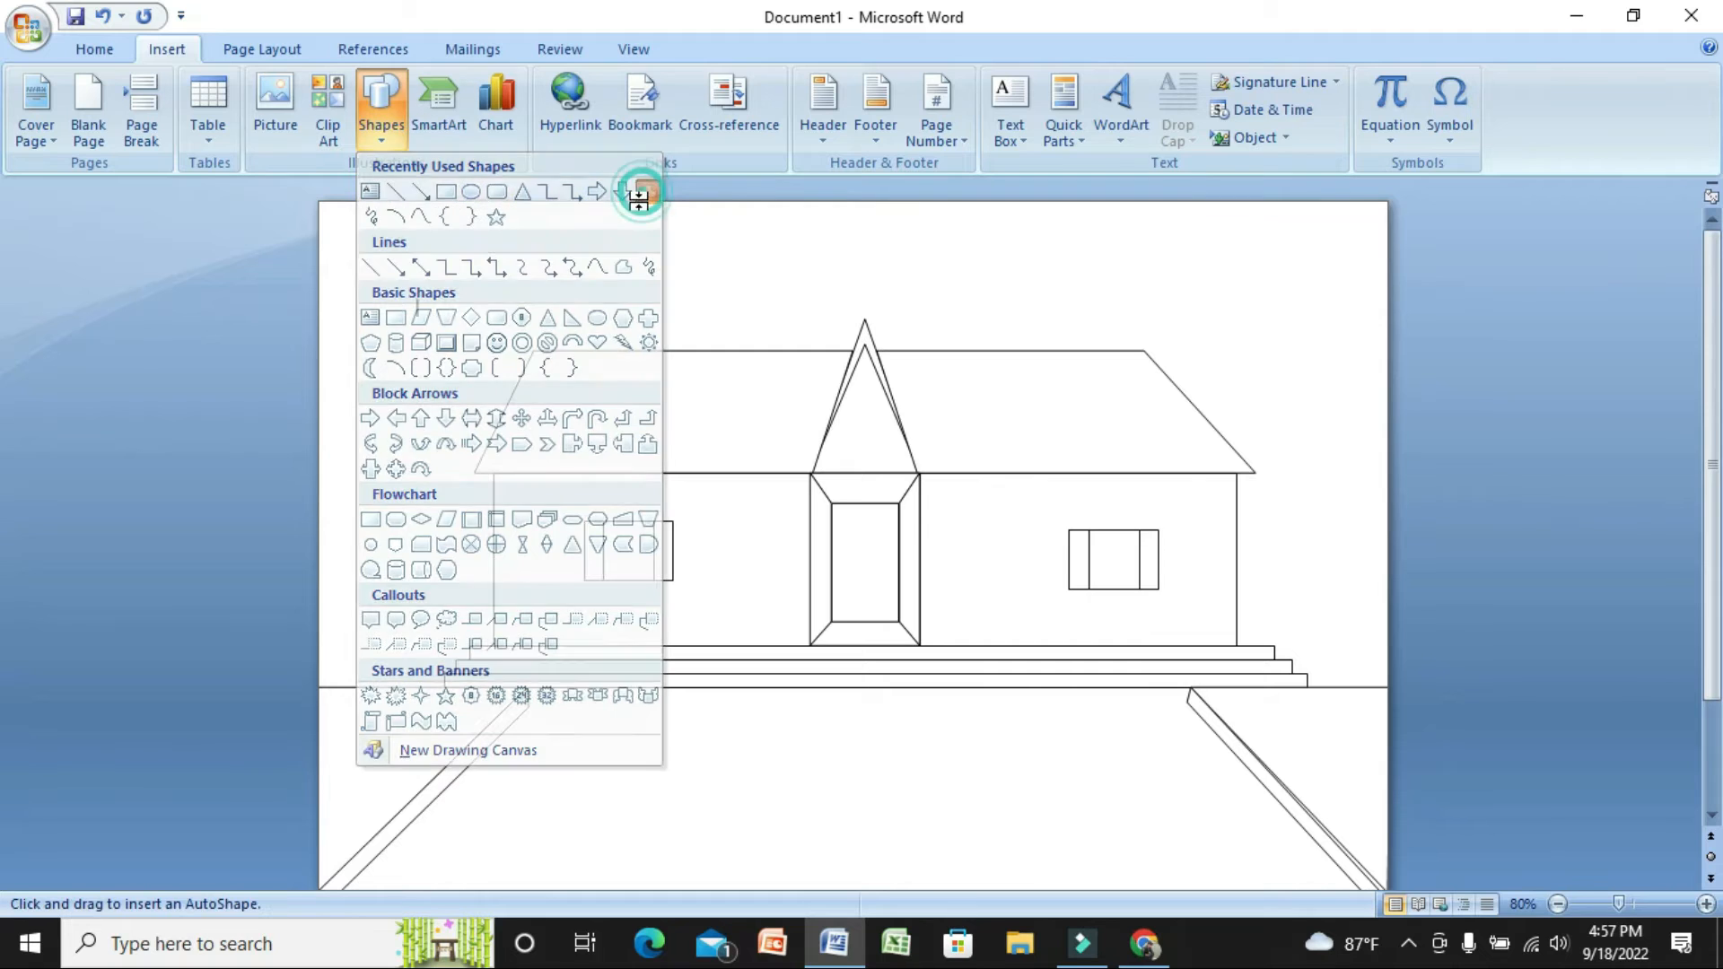
pyautogui.moveTo(529, 706); pyautogui.dragTo(1186, 705)
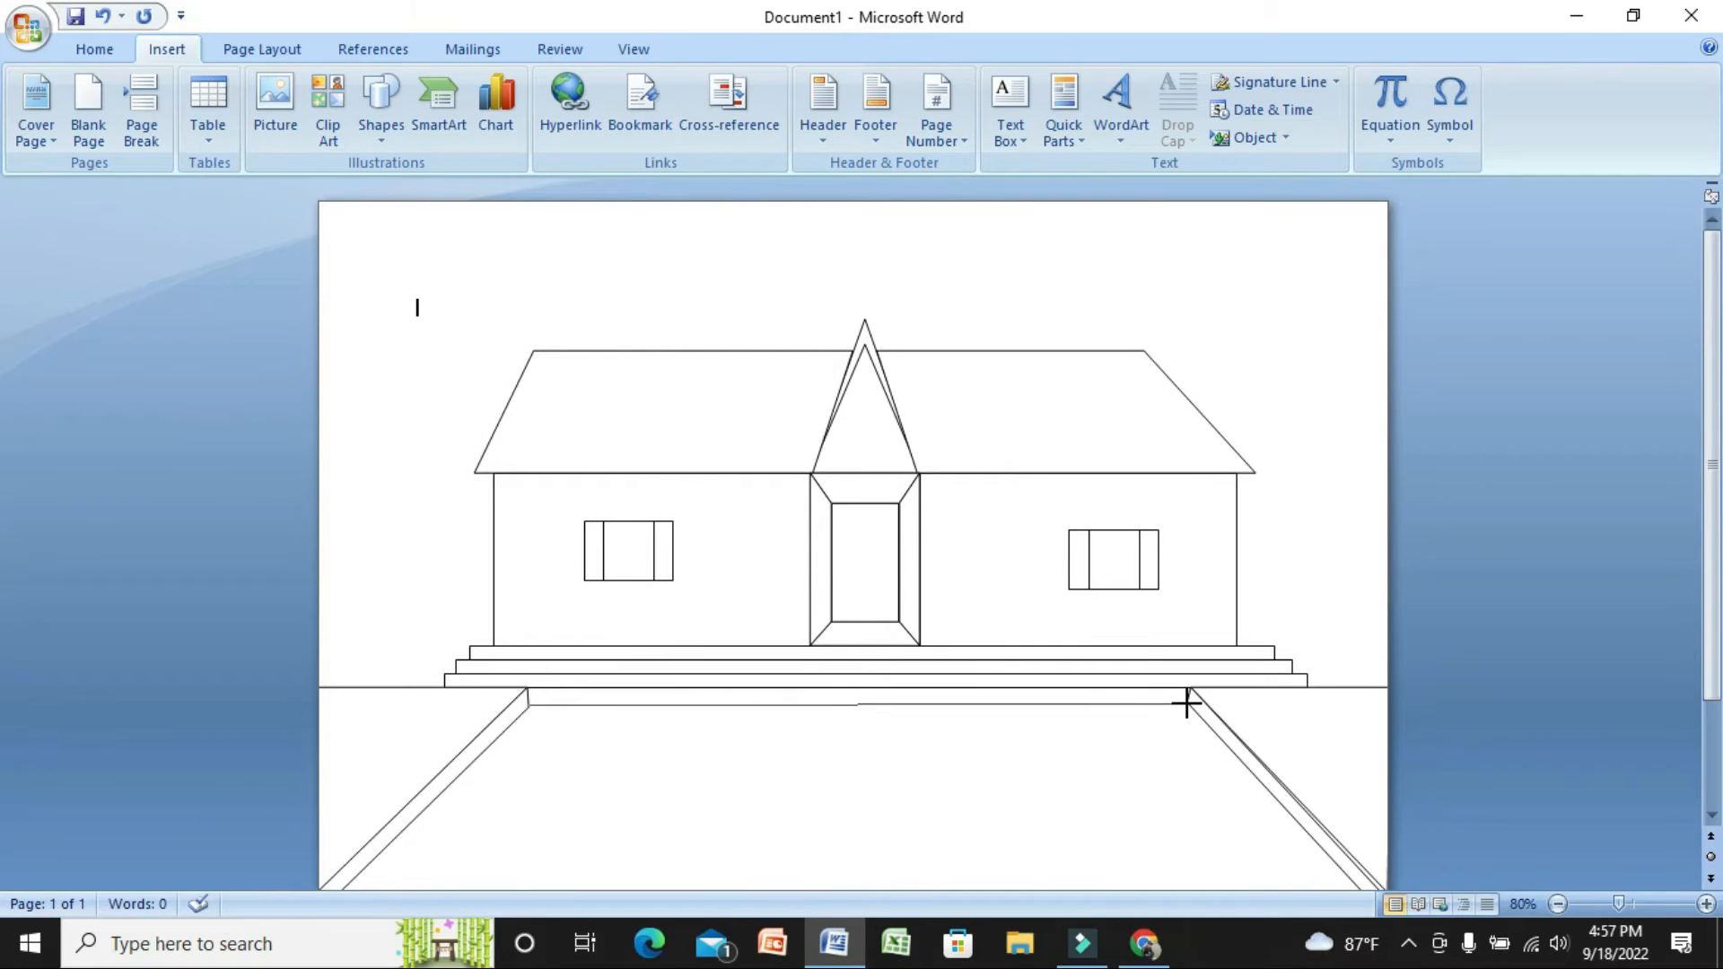
pyautogui.click(1186, 704)
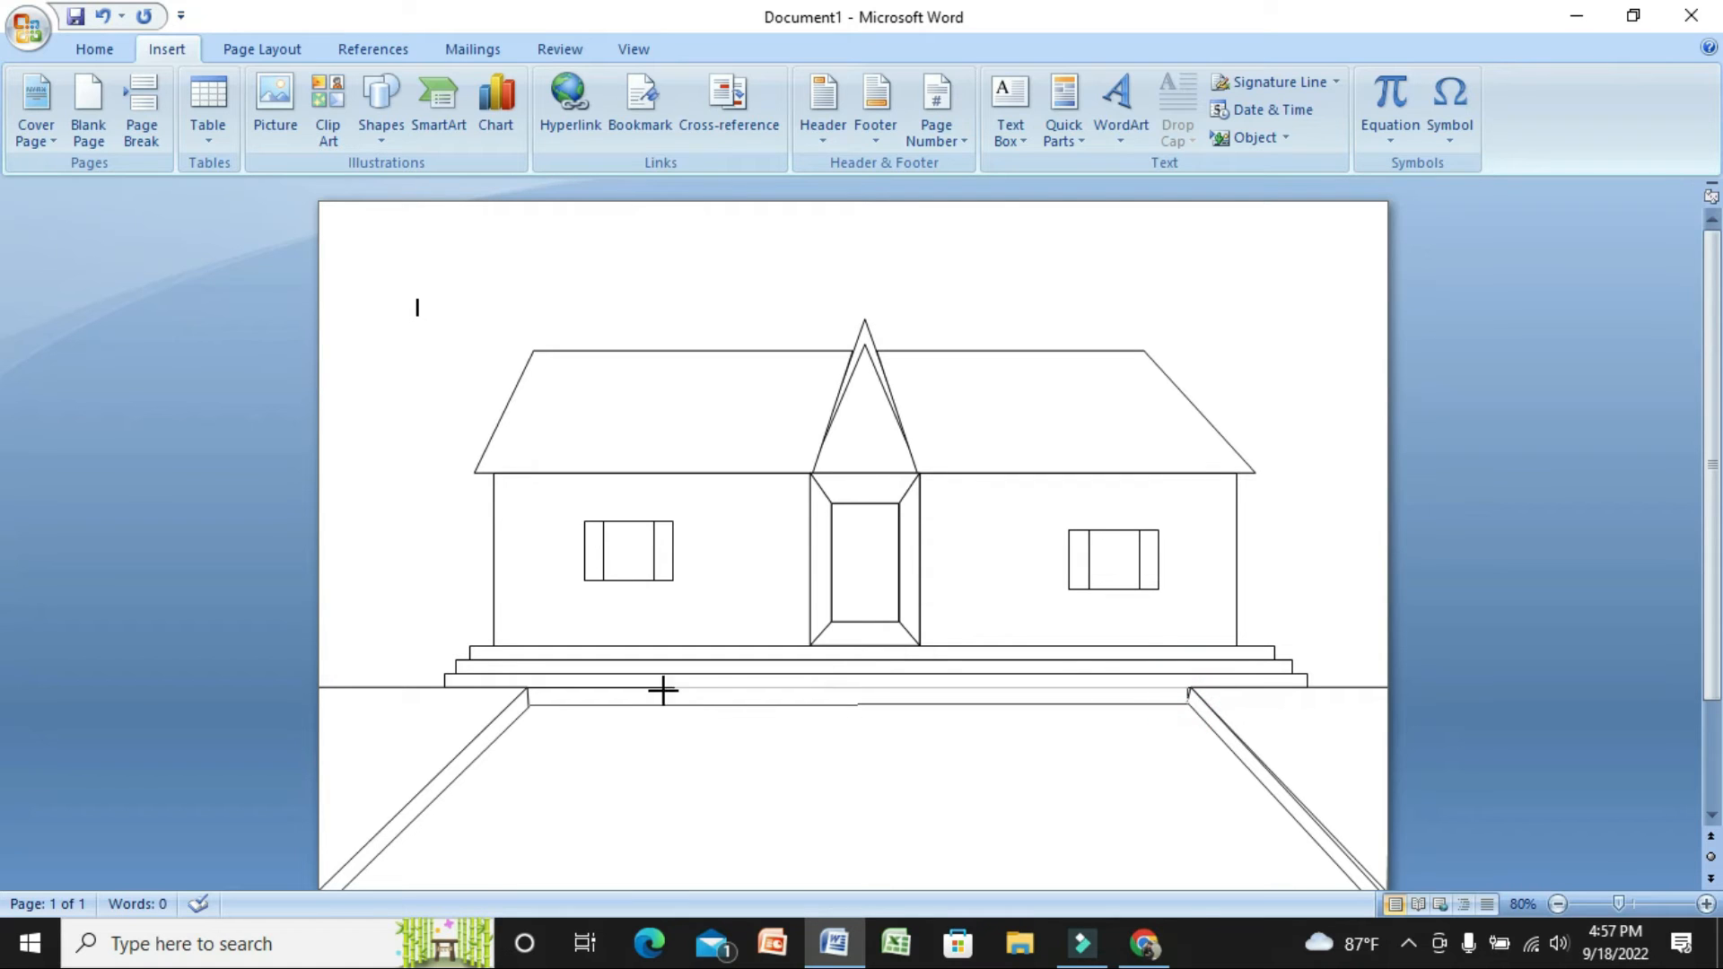
pyautogui.click(527, 689)
pyautogui.click(528, 705)
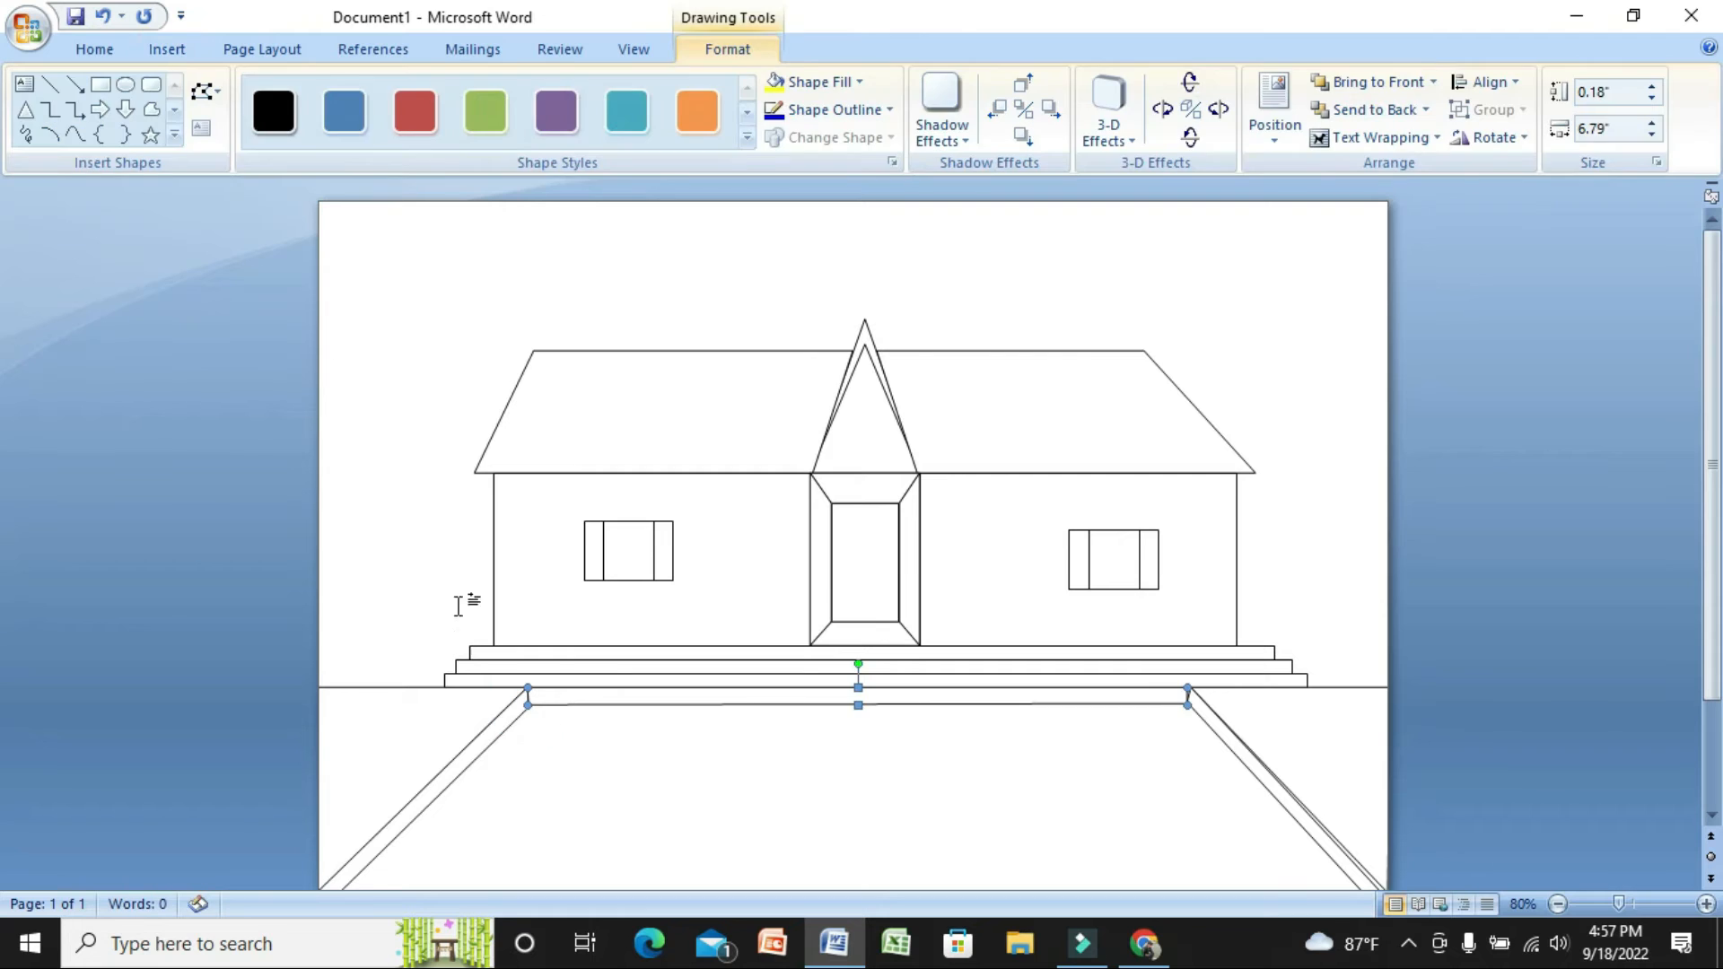
pyautogui.click(104, 499)
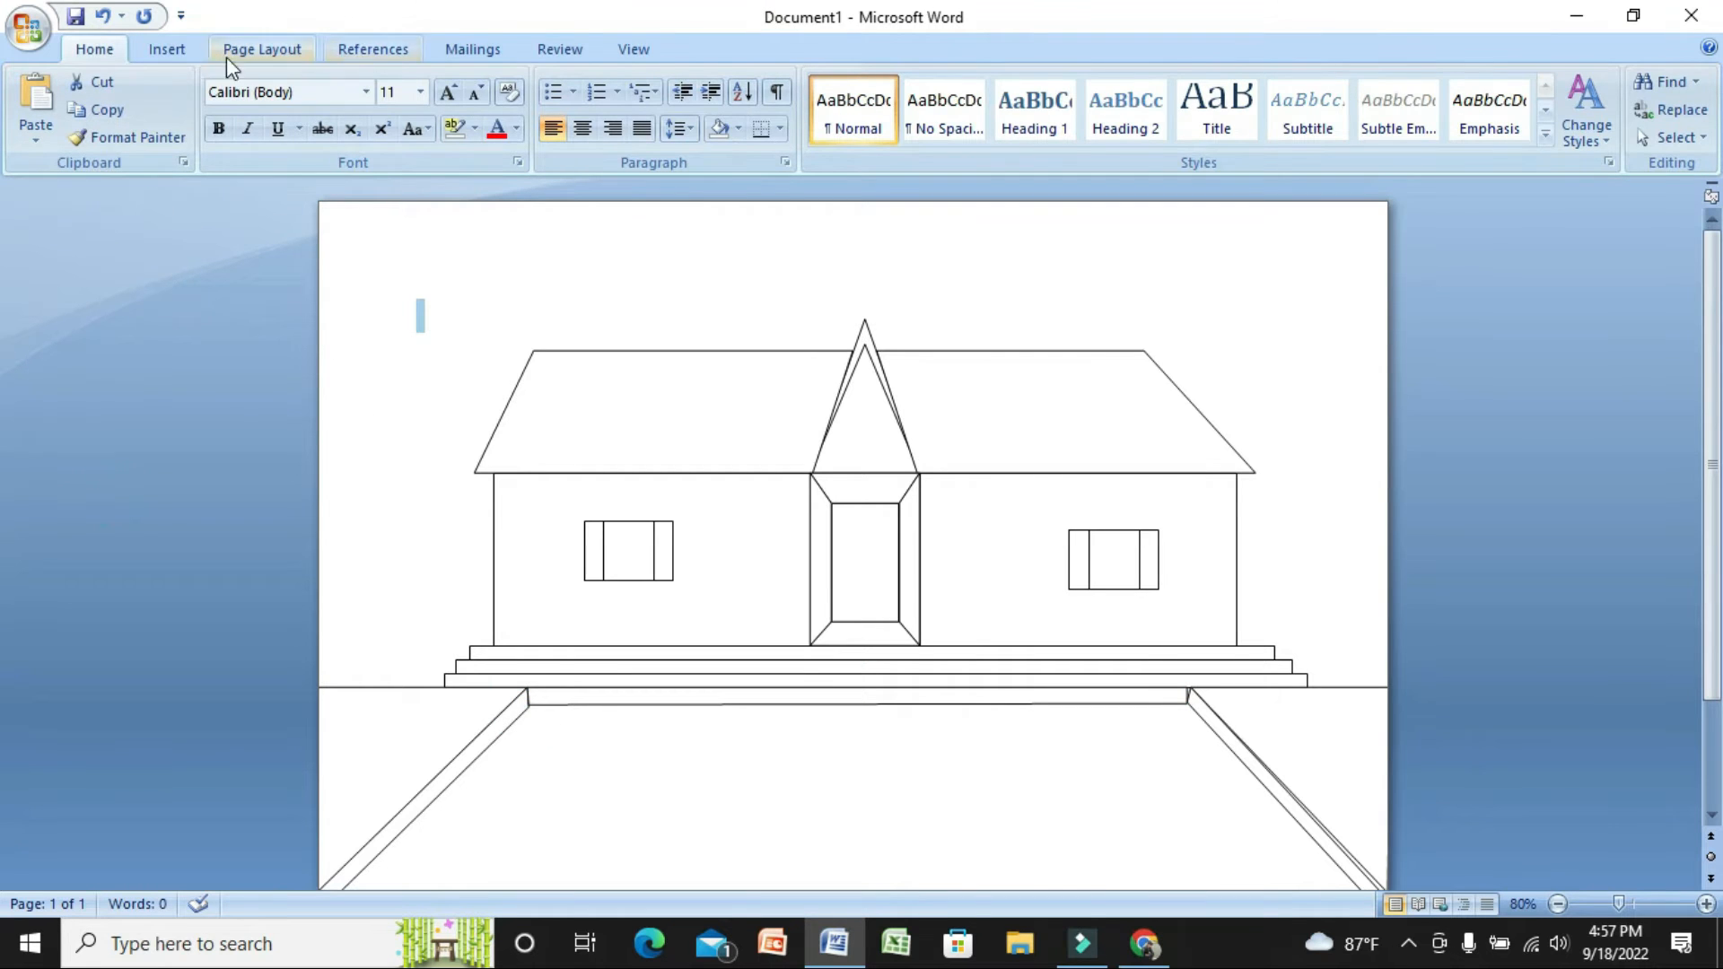
# Draw a freeform about 10.59" wide and 2.03" high covering the yard between the two sloping borders and the thin strip
pyautogui.click(194, 51)
pyautogui.click(377, 107)
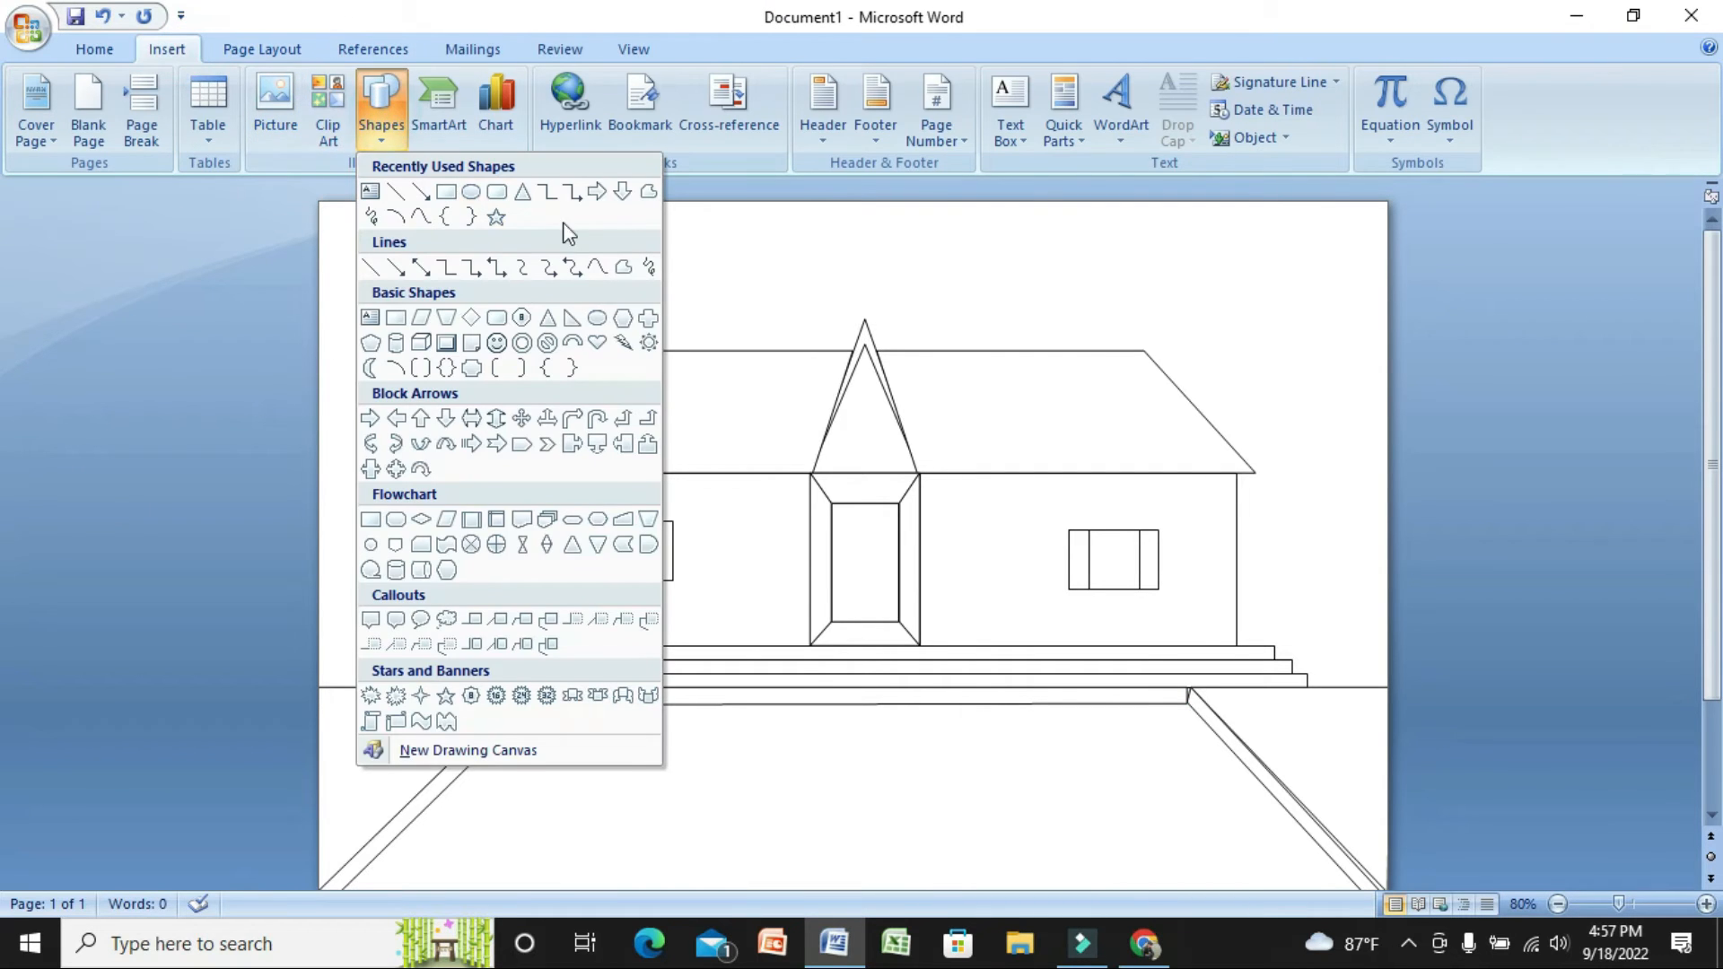
pyautogui.click(646, 192)
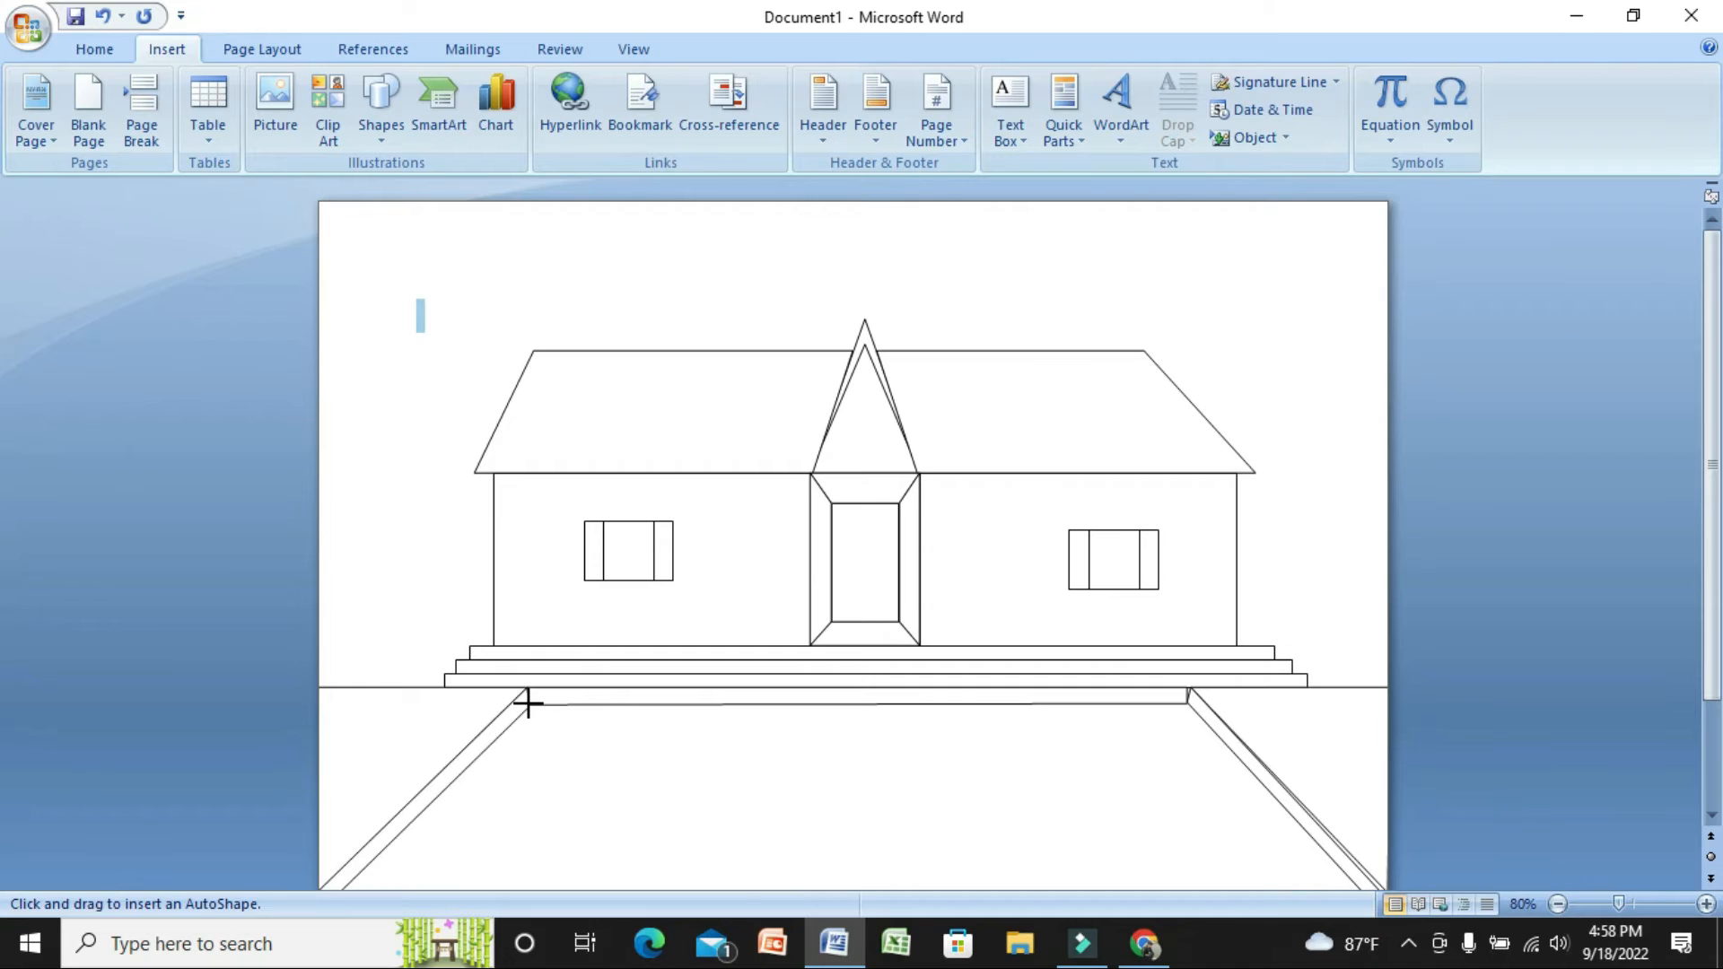
pyautogui.click(528, 706)
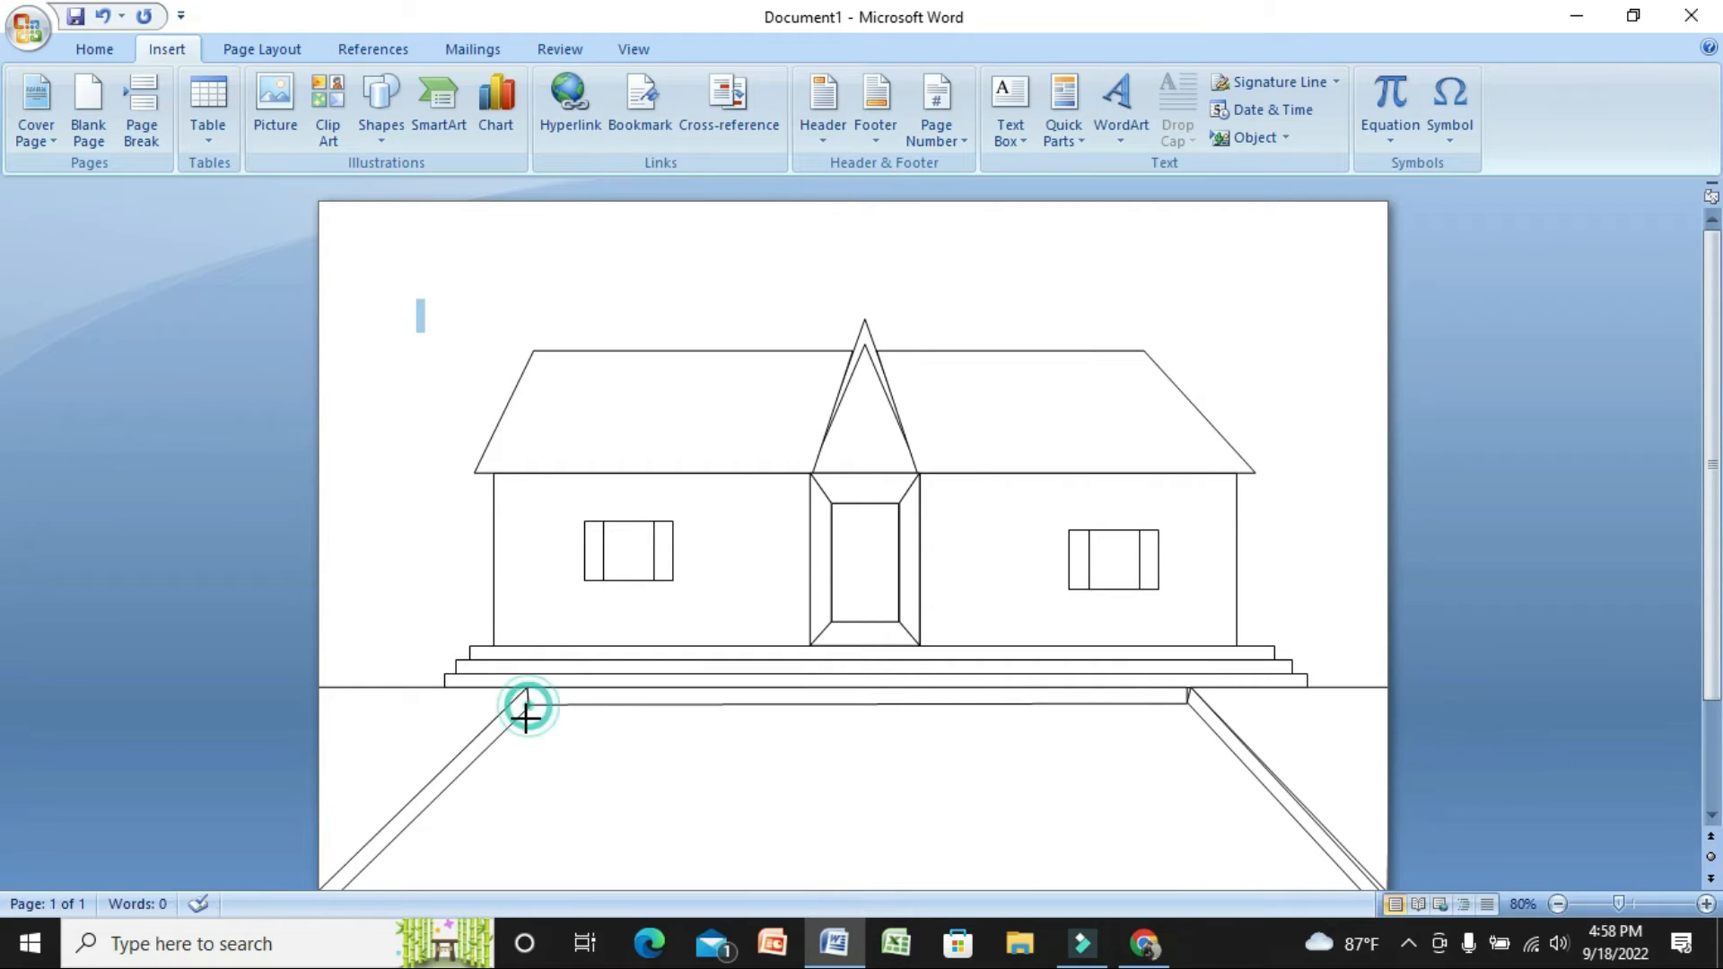
pyautogui.click(331, 901)
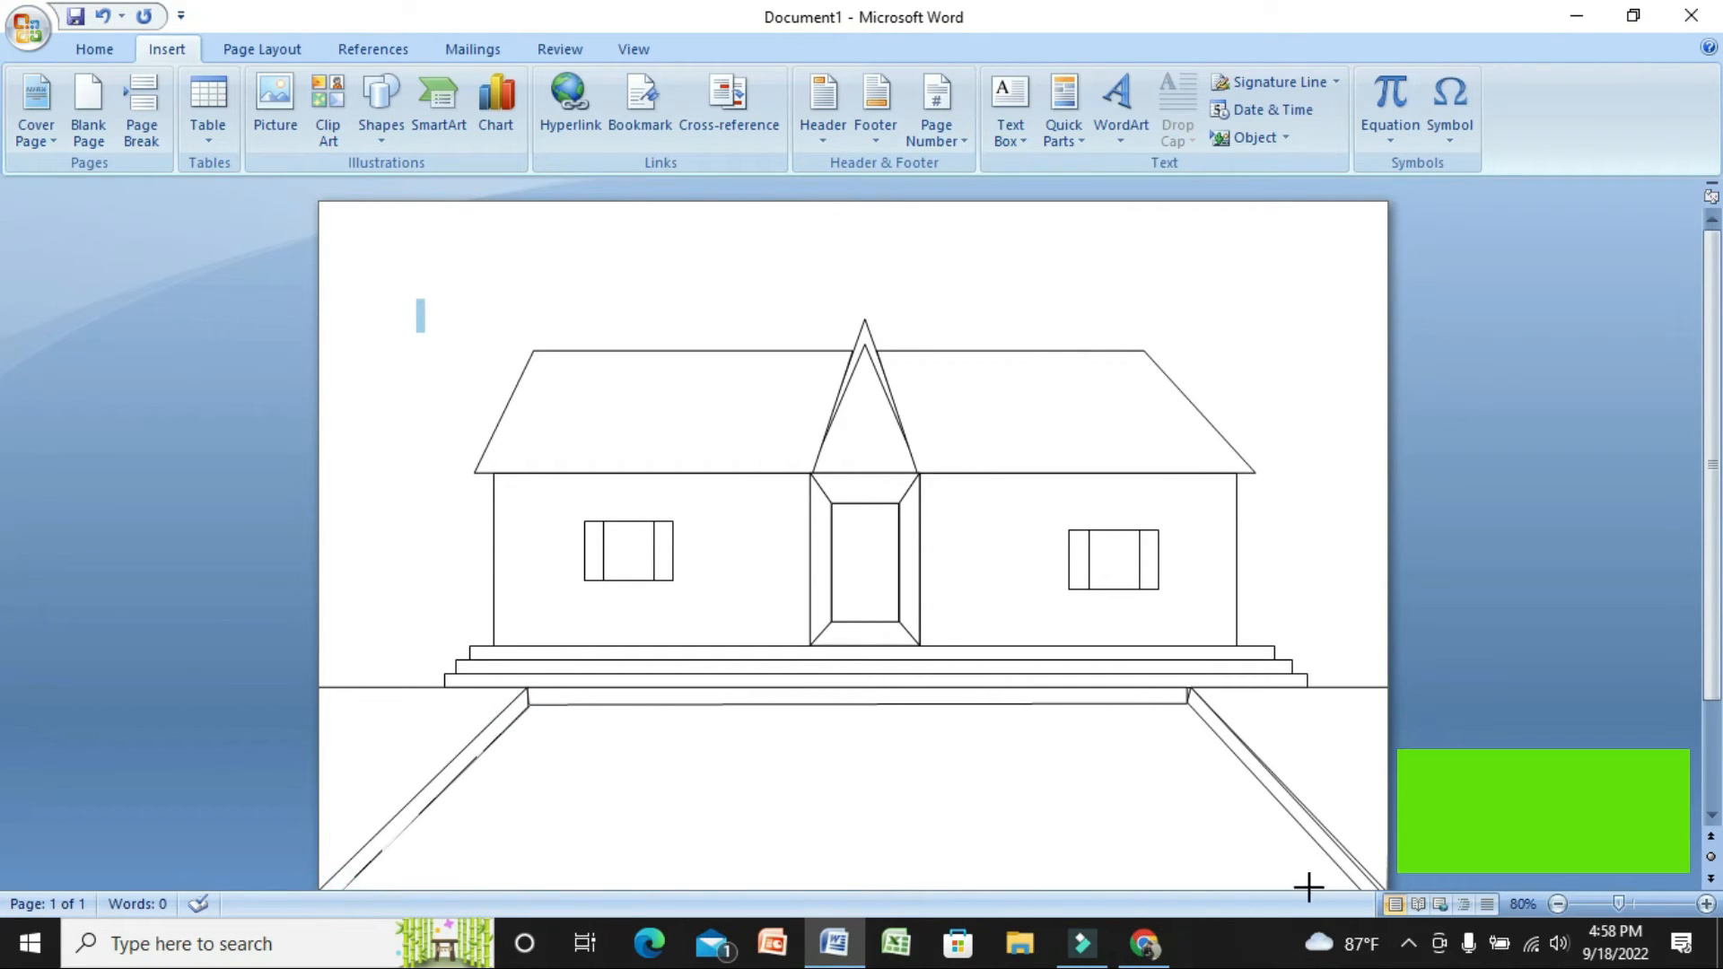
pyautogui.click(1359, 890)
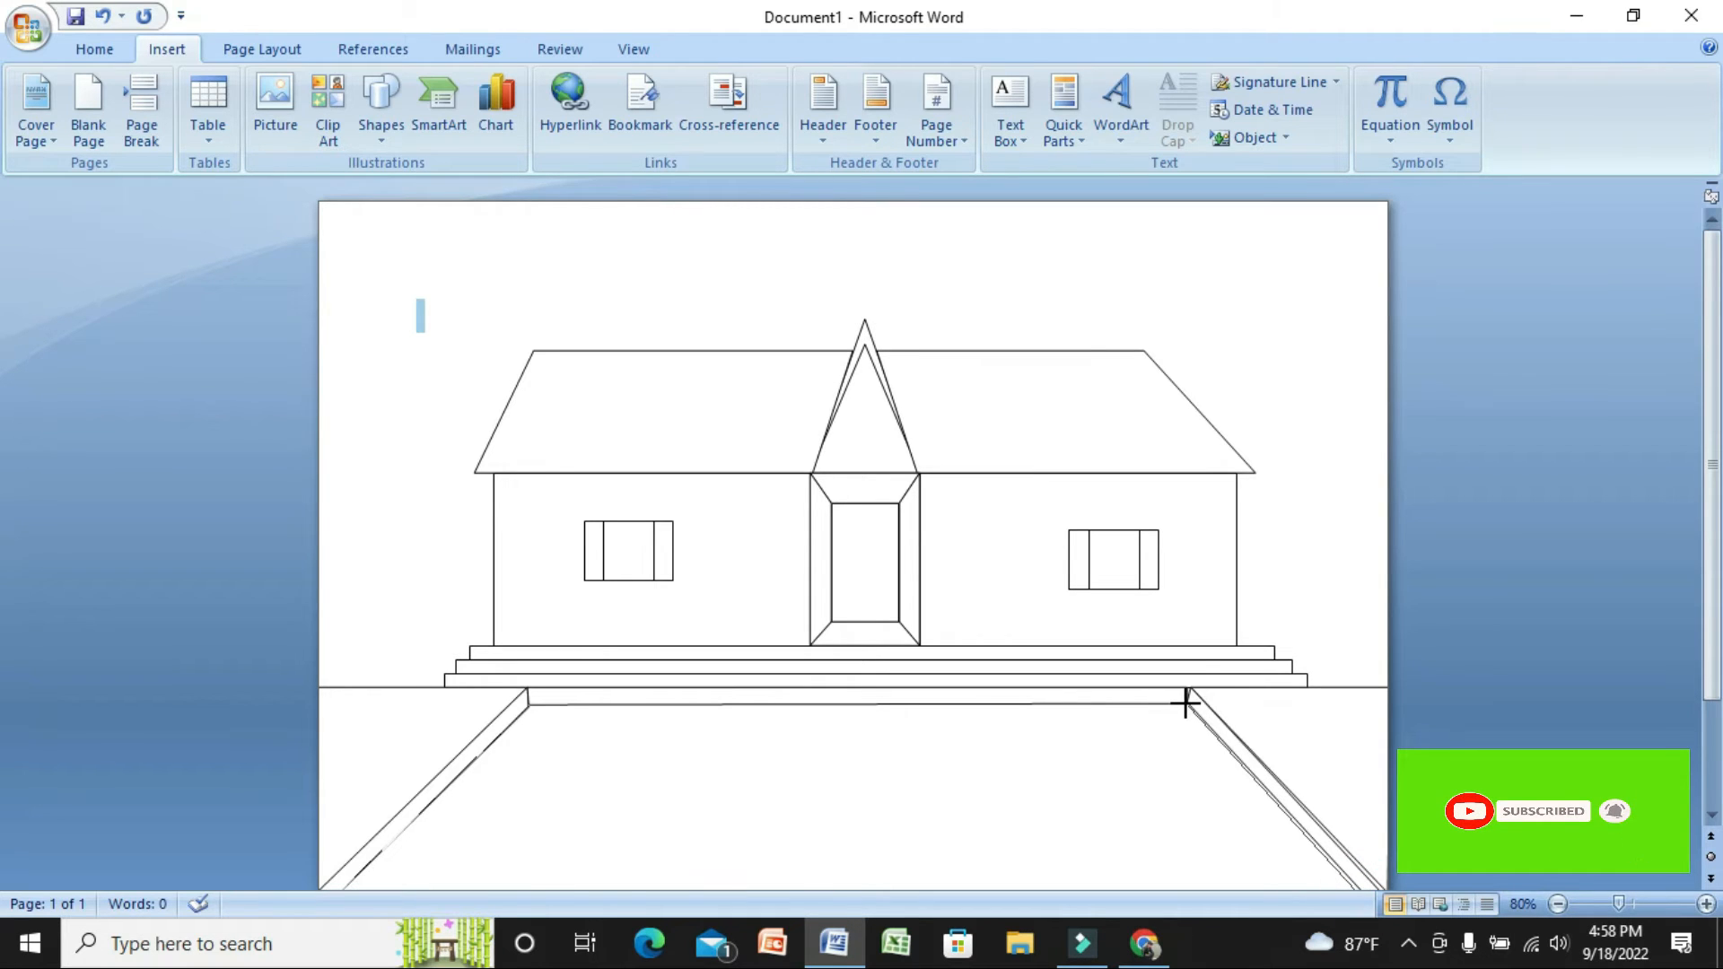
pyautogui.click(1187, 699)
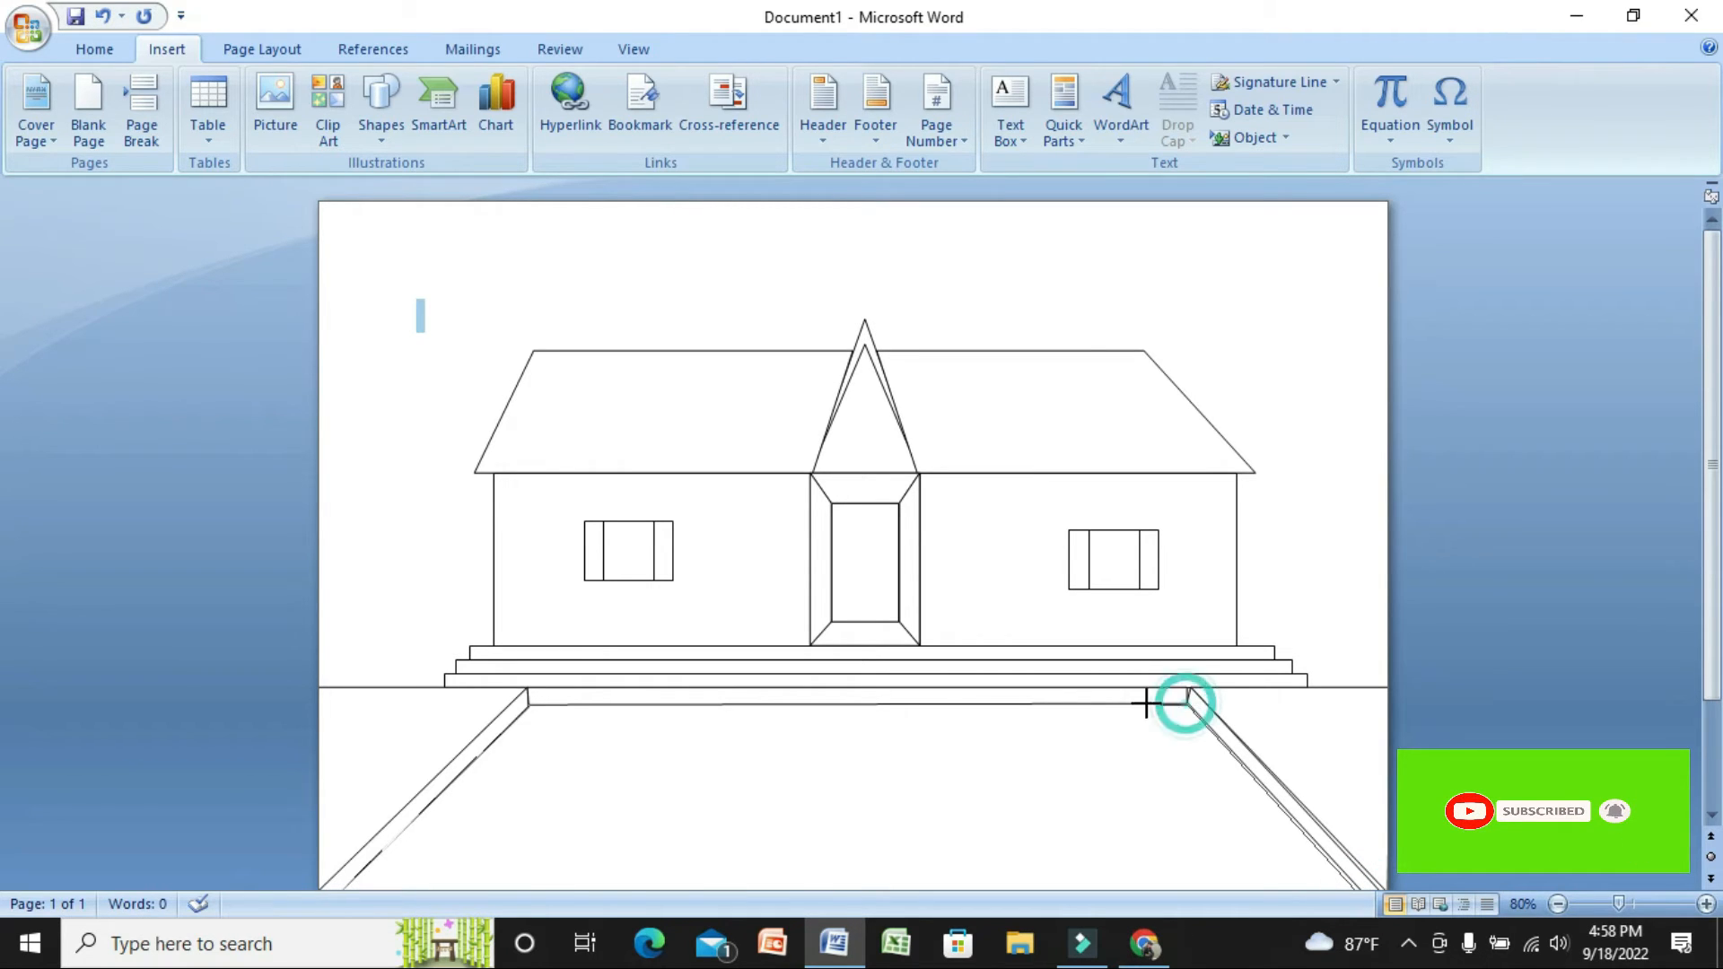
pyautogui.doubleClick(529, 705)
pyautogui.click(920, 815)
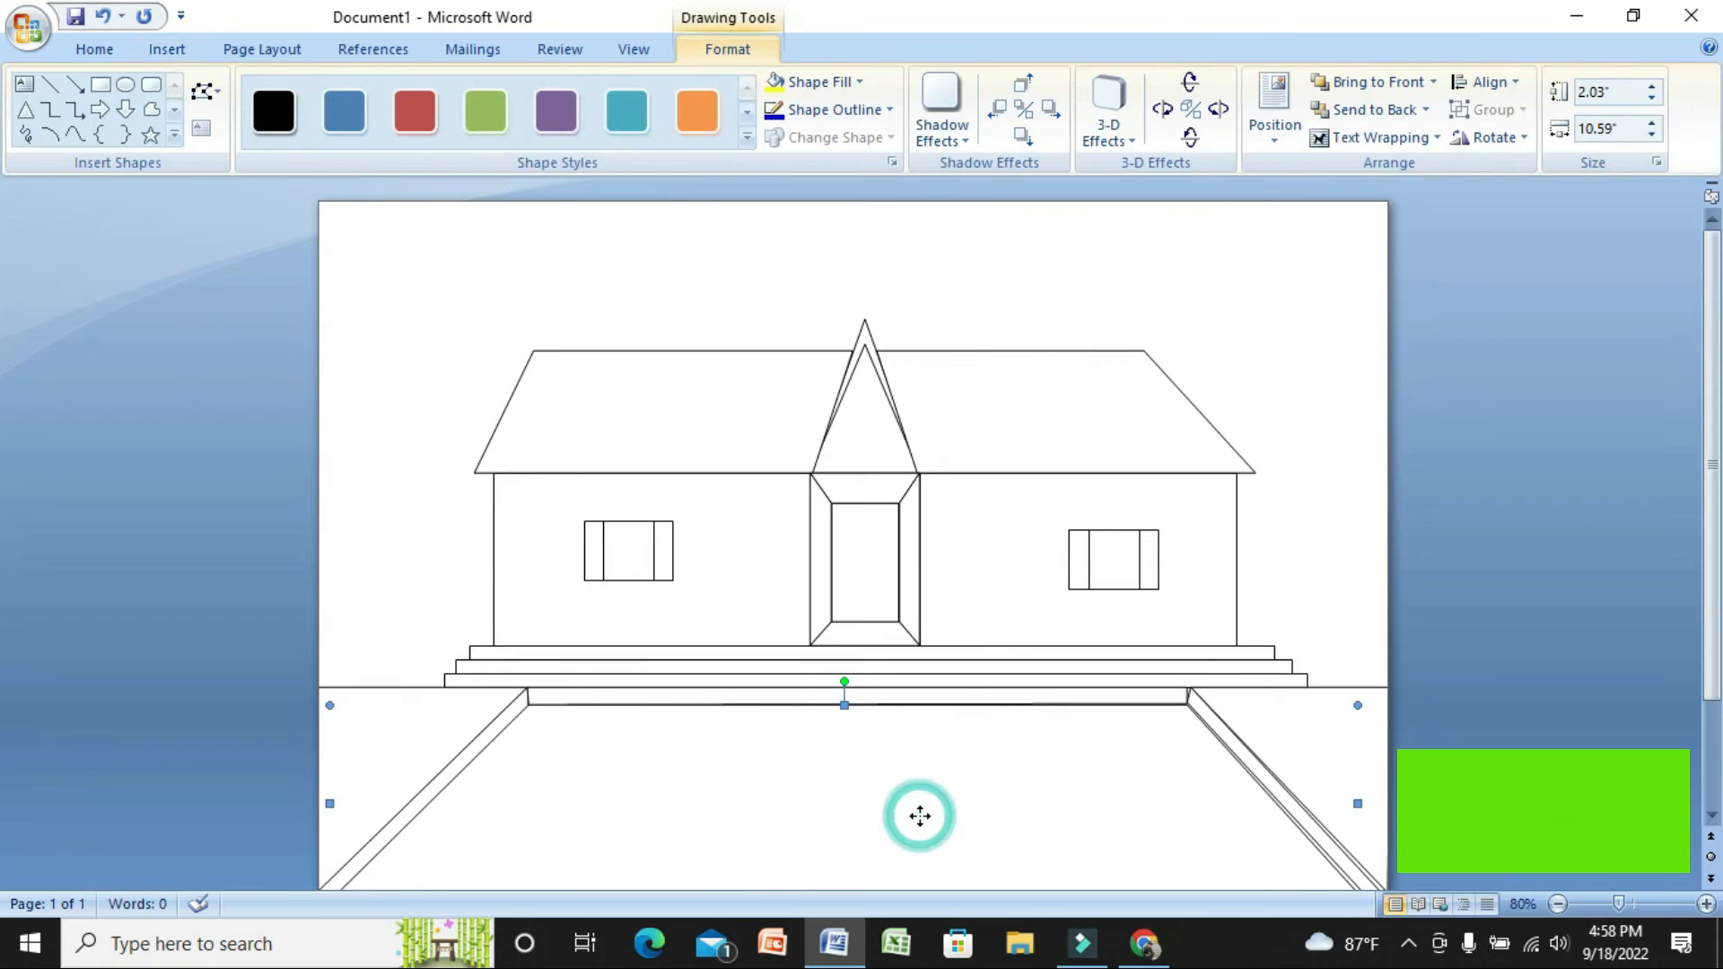
pyautogui.moveTo(920, 816); pyautogui.dragTo(925, 821)
pyautogui.click(1555, 564)
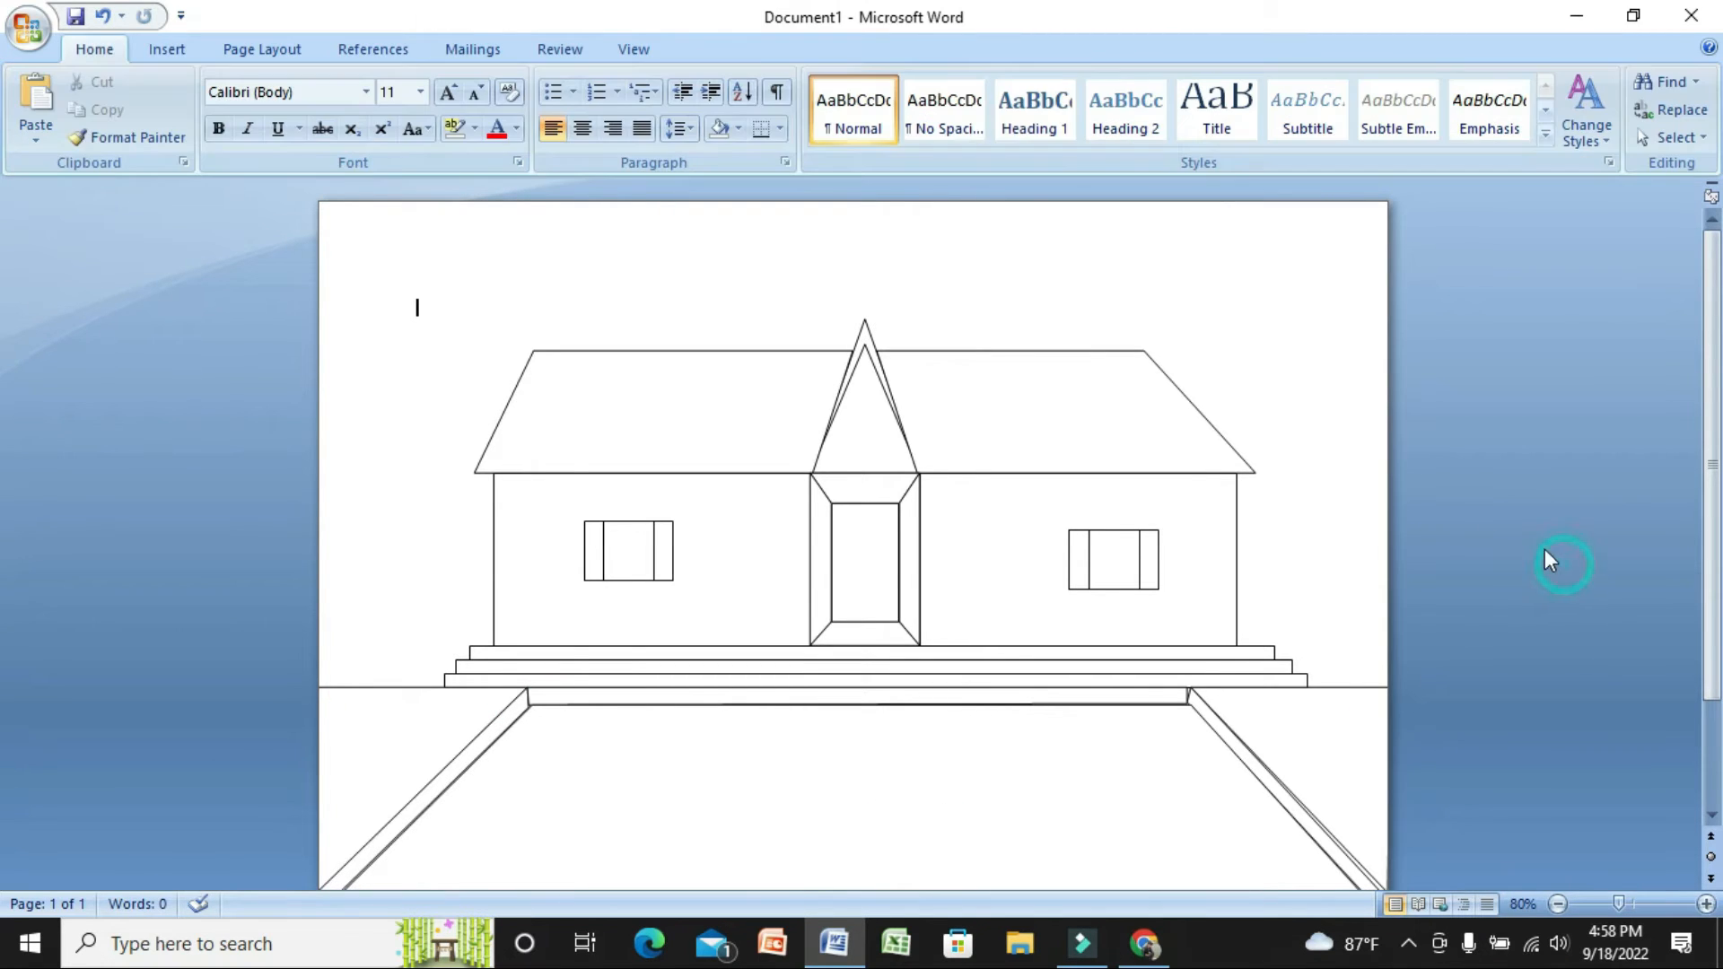
# Draw a flat cylinder about 1.12" wide and 0.35" high in the yard in front of the door
pyautogui.click(167, 50)
pyautogui.click(382, 107)
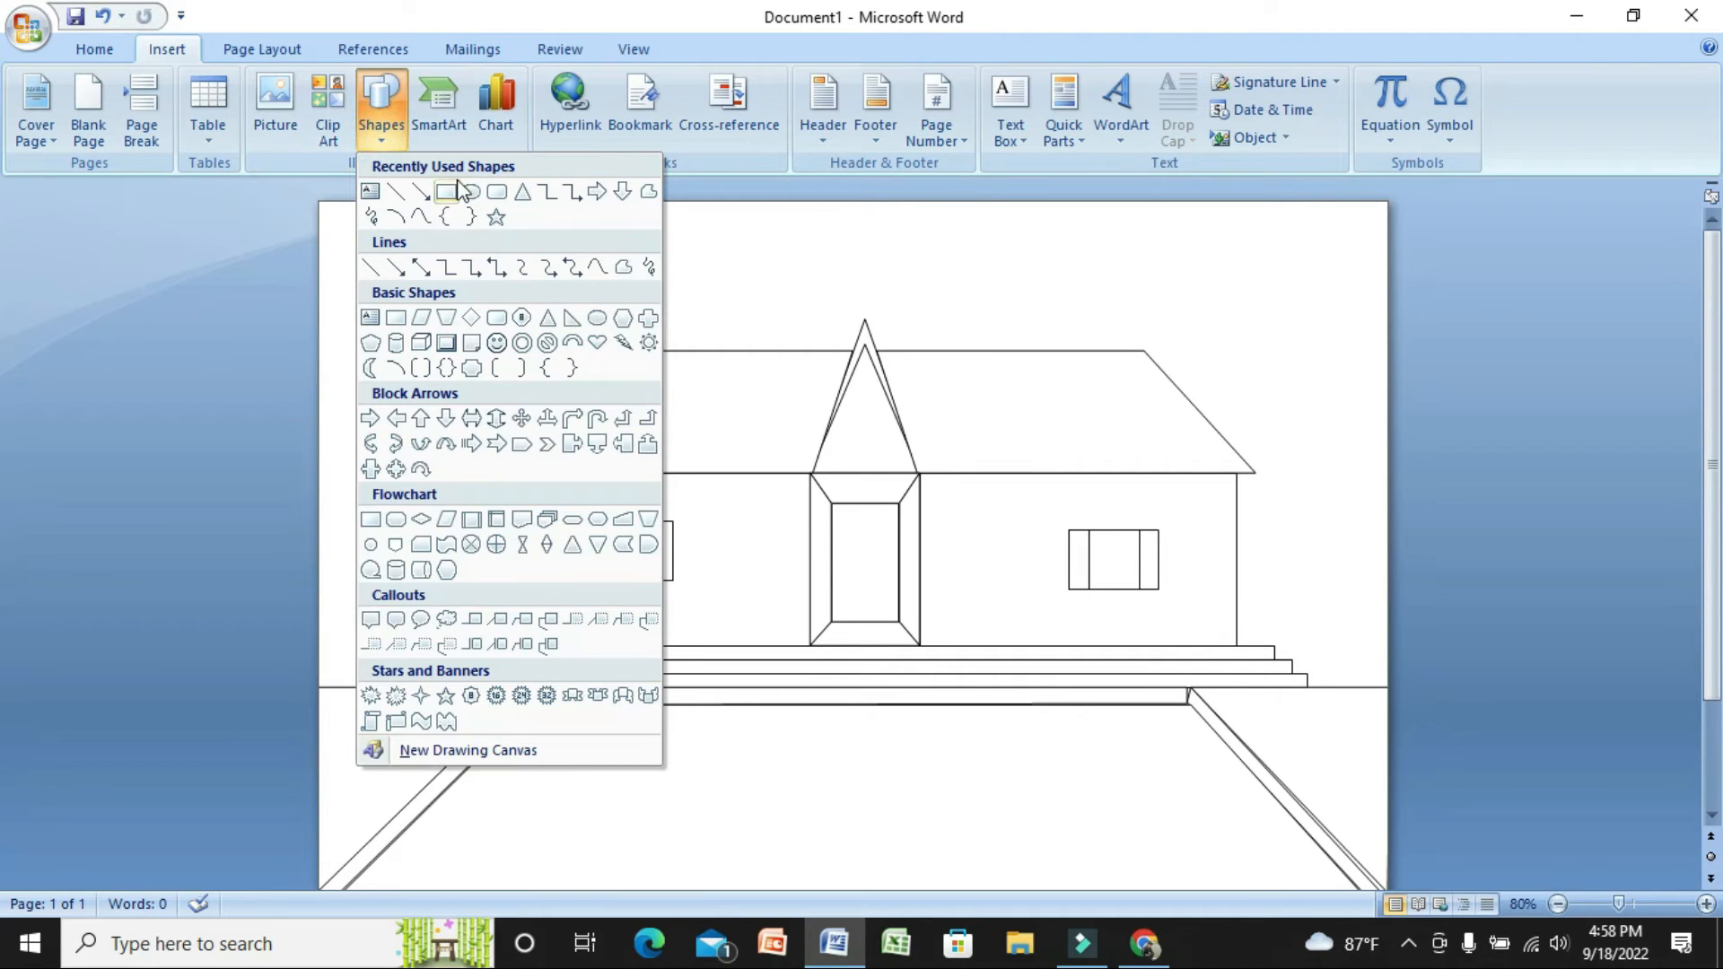
pyautogui.click(396, 570)
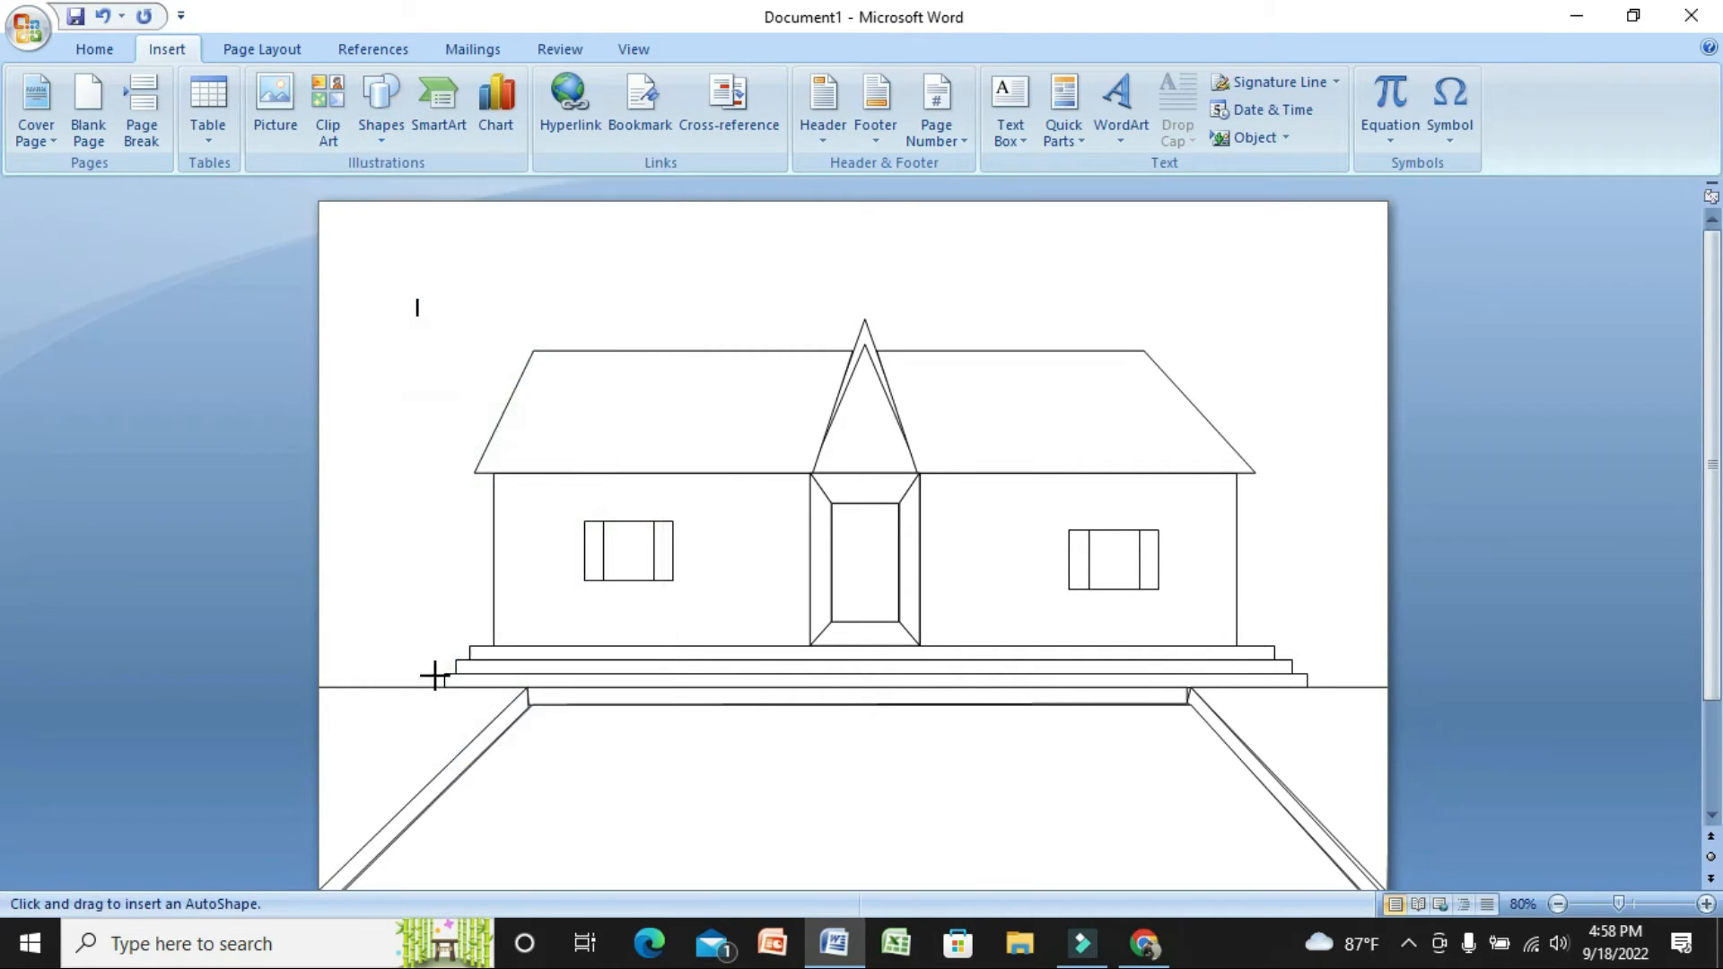
pyautogui.moveTo(800, 773)
pyautogui.mouseDown()
pyautogui.moveTo(909, 807)
pyautogui.moveTo(862, 793)
pyautogui.mouseUp()
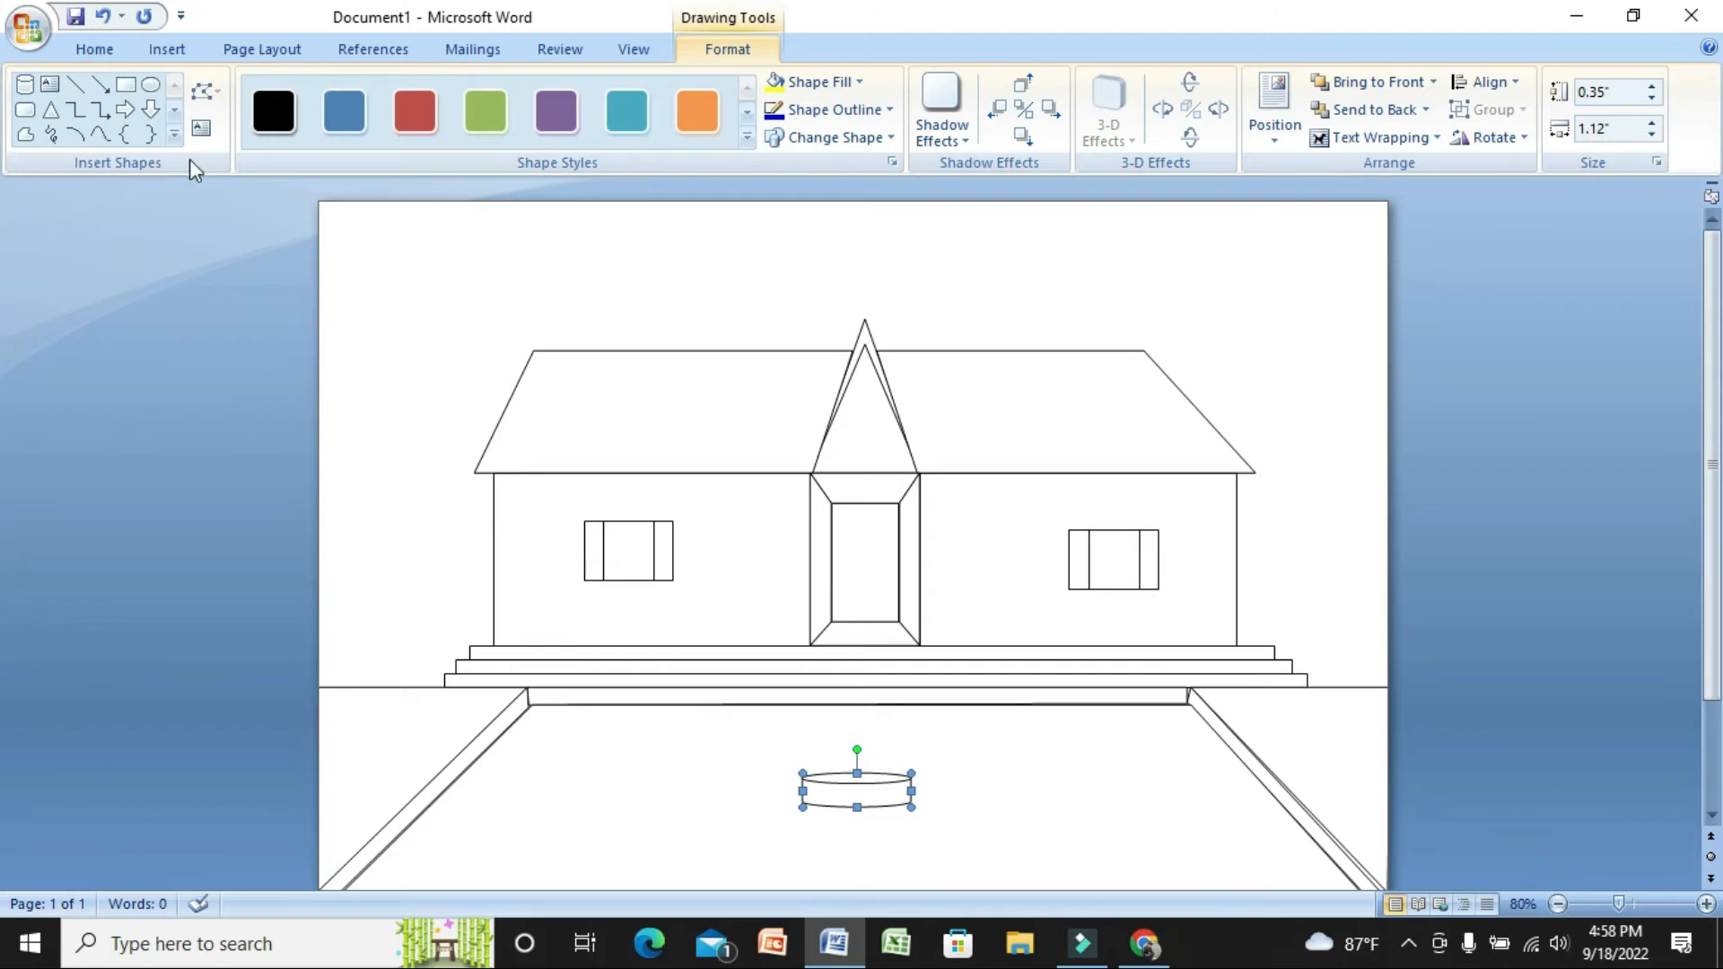
# Draw a narrow rectangular flagpole about 5.08" high and 0.1" wide above the cylinder, and nudge pole and cylinder right to align with the gable's centre
pyautogui.click(125, 84)
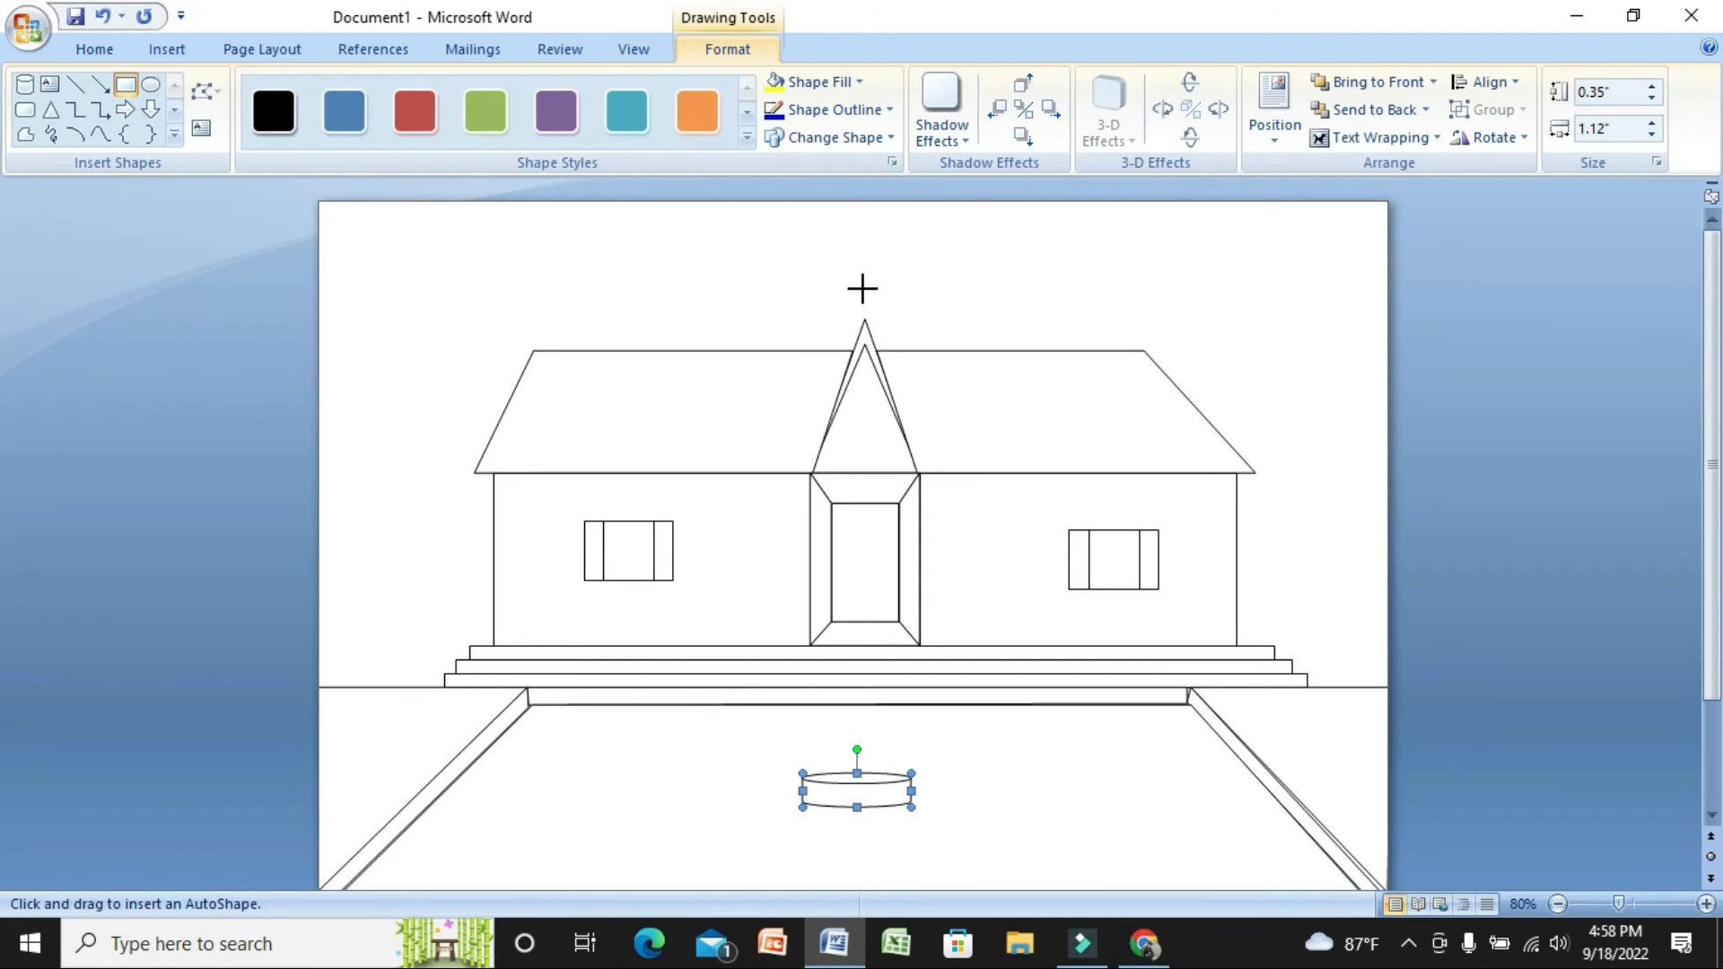
pyautogui.moveTo(863, 288); pyautogui.dragTo(867, 783)
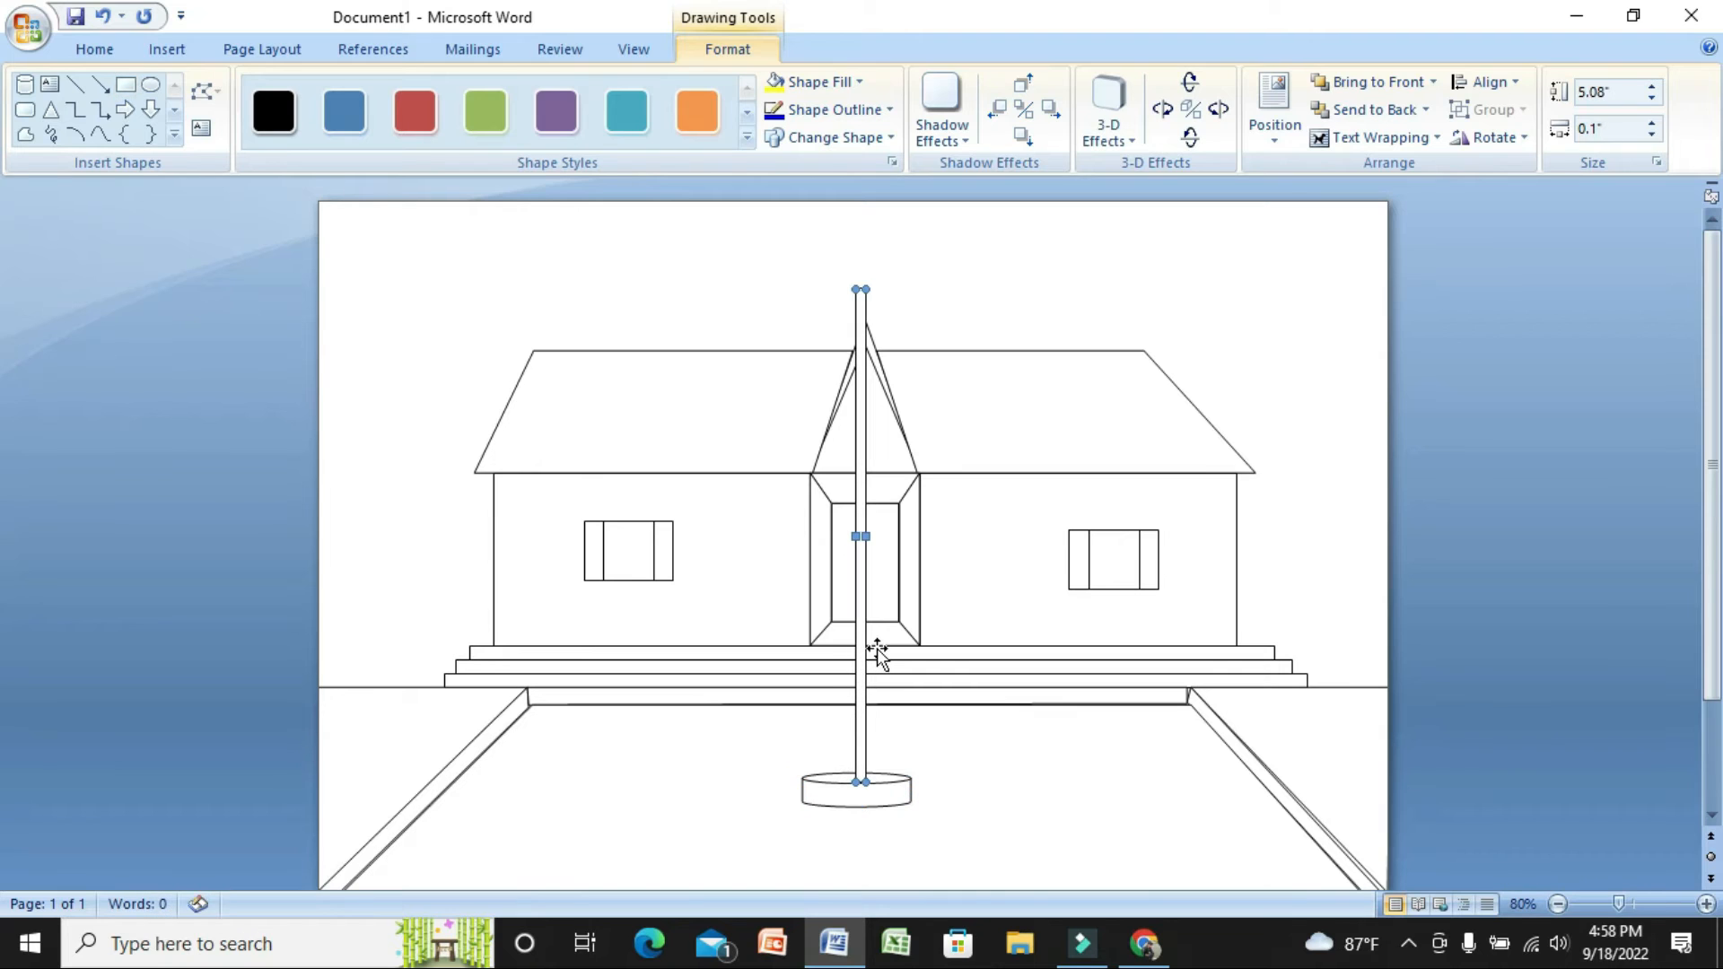
pyautogui.press('Right')
pyautogui.press('Right')
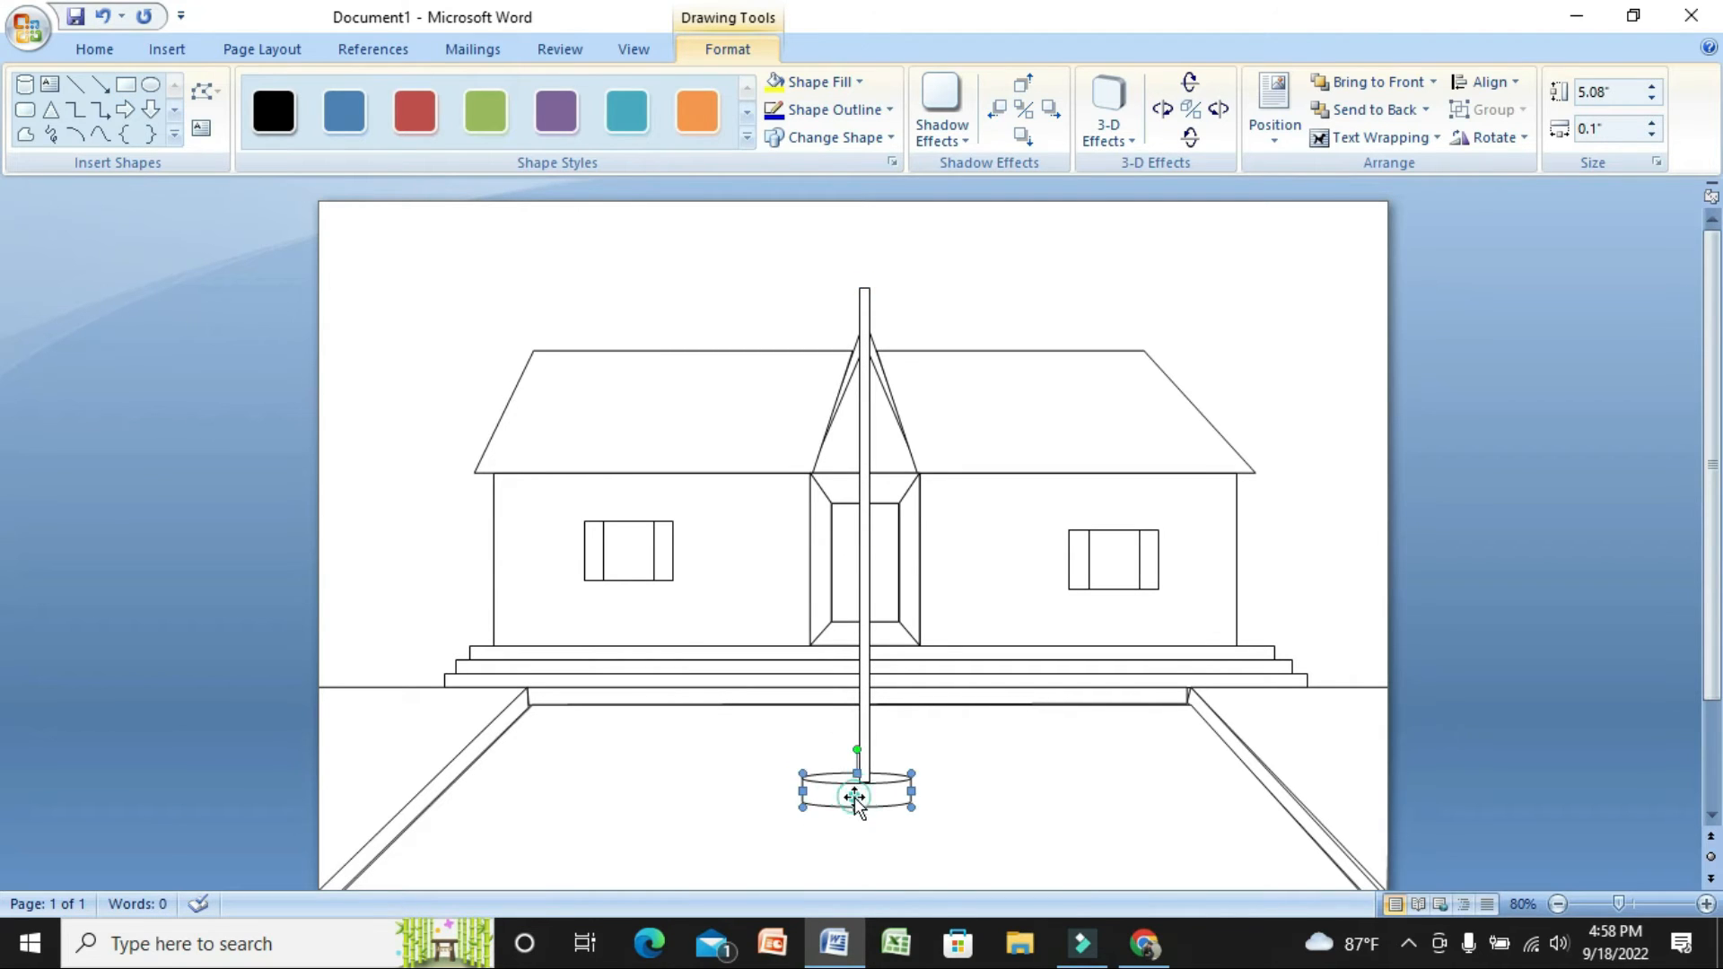
pyautogui.press('Right')
pyautogui.press('Right')
pyautogui.press('Right')
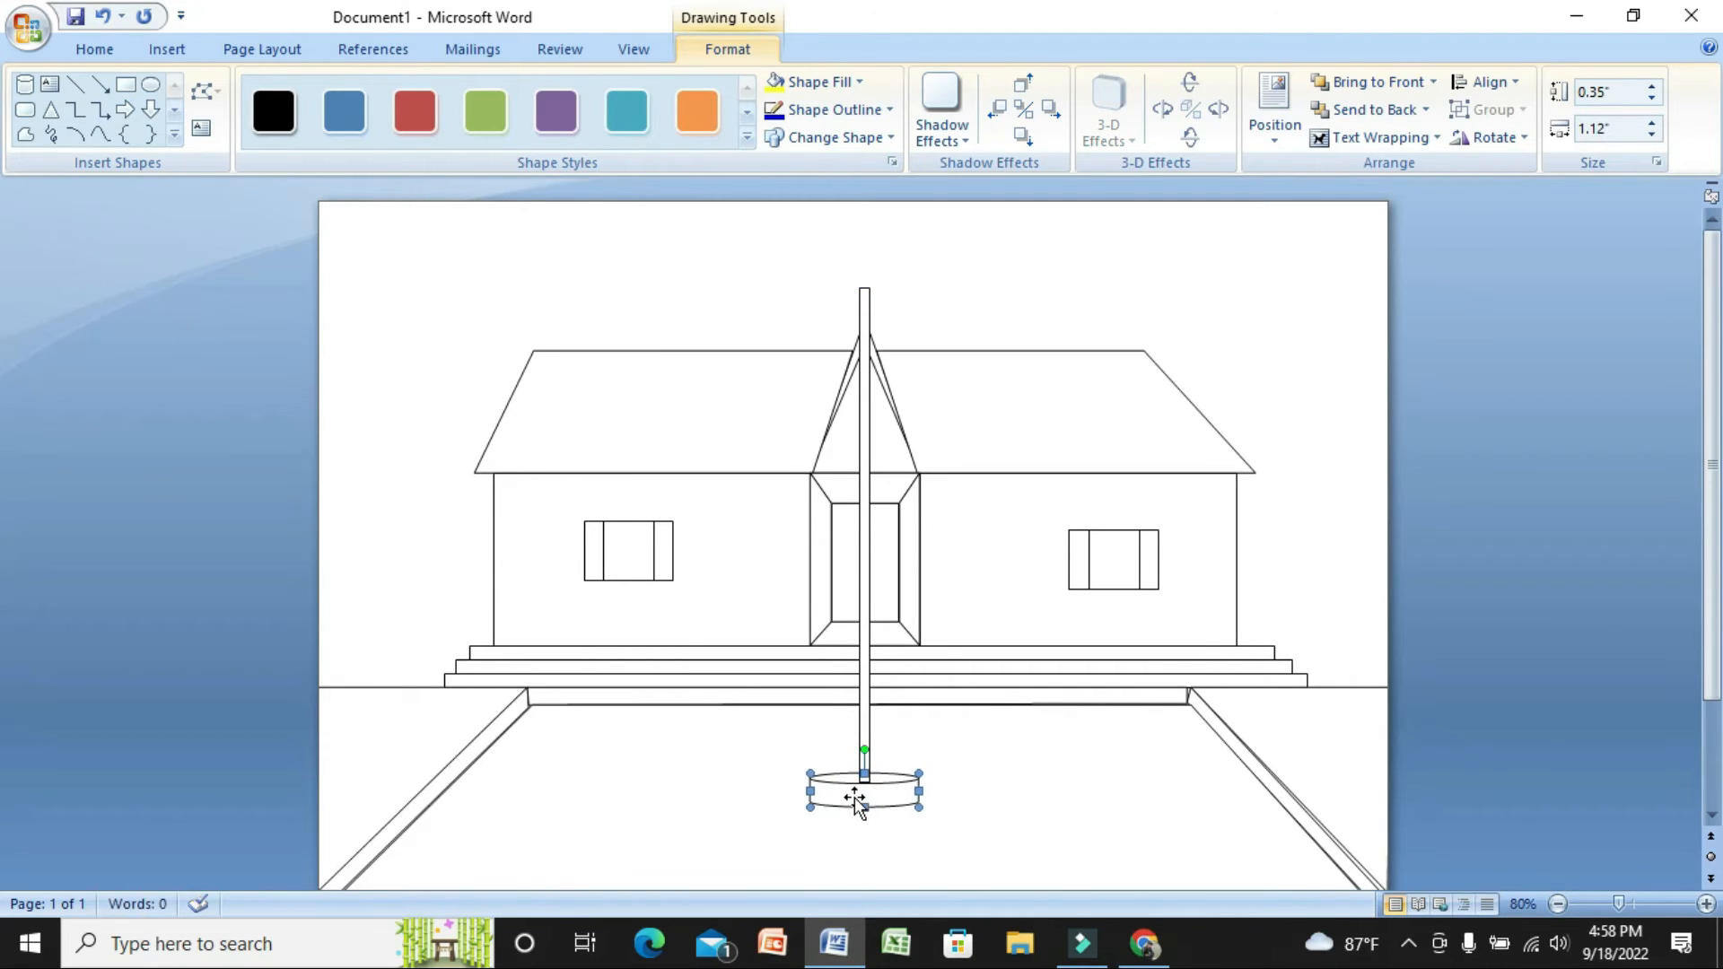
pyautogui.click(1555, 583)
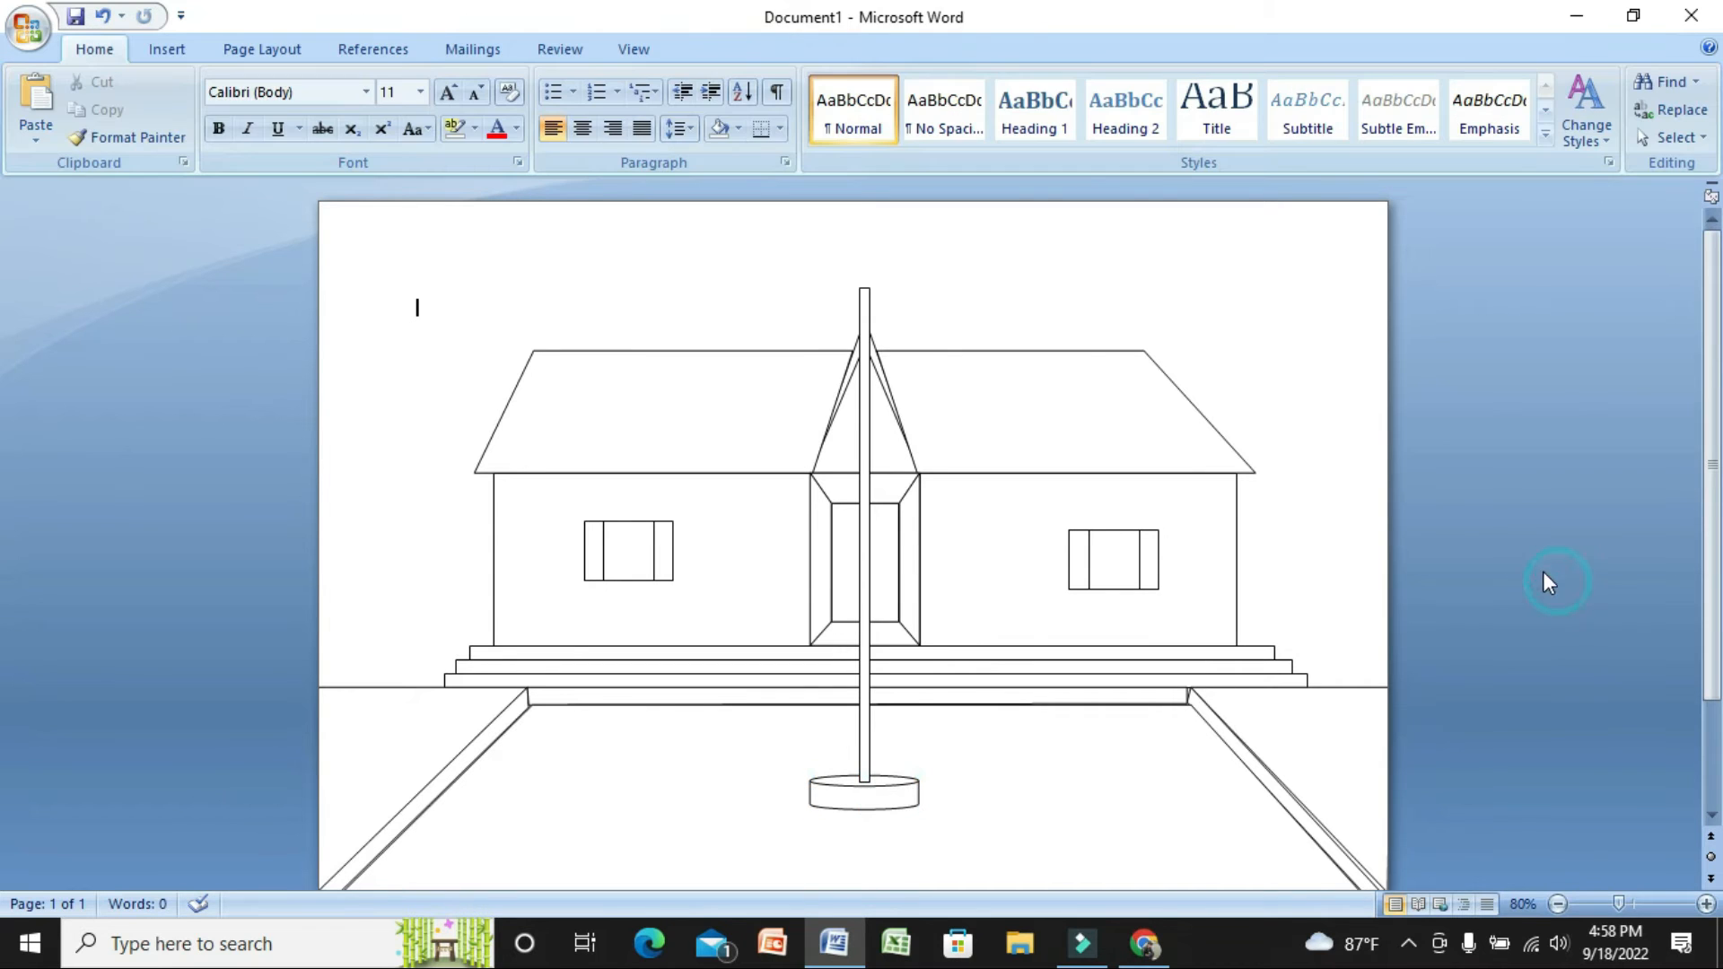
# Insert the "download" PNG picture of the green flag with a red disc from the Downloads folder
pyautogui.click(167, 48)
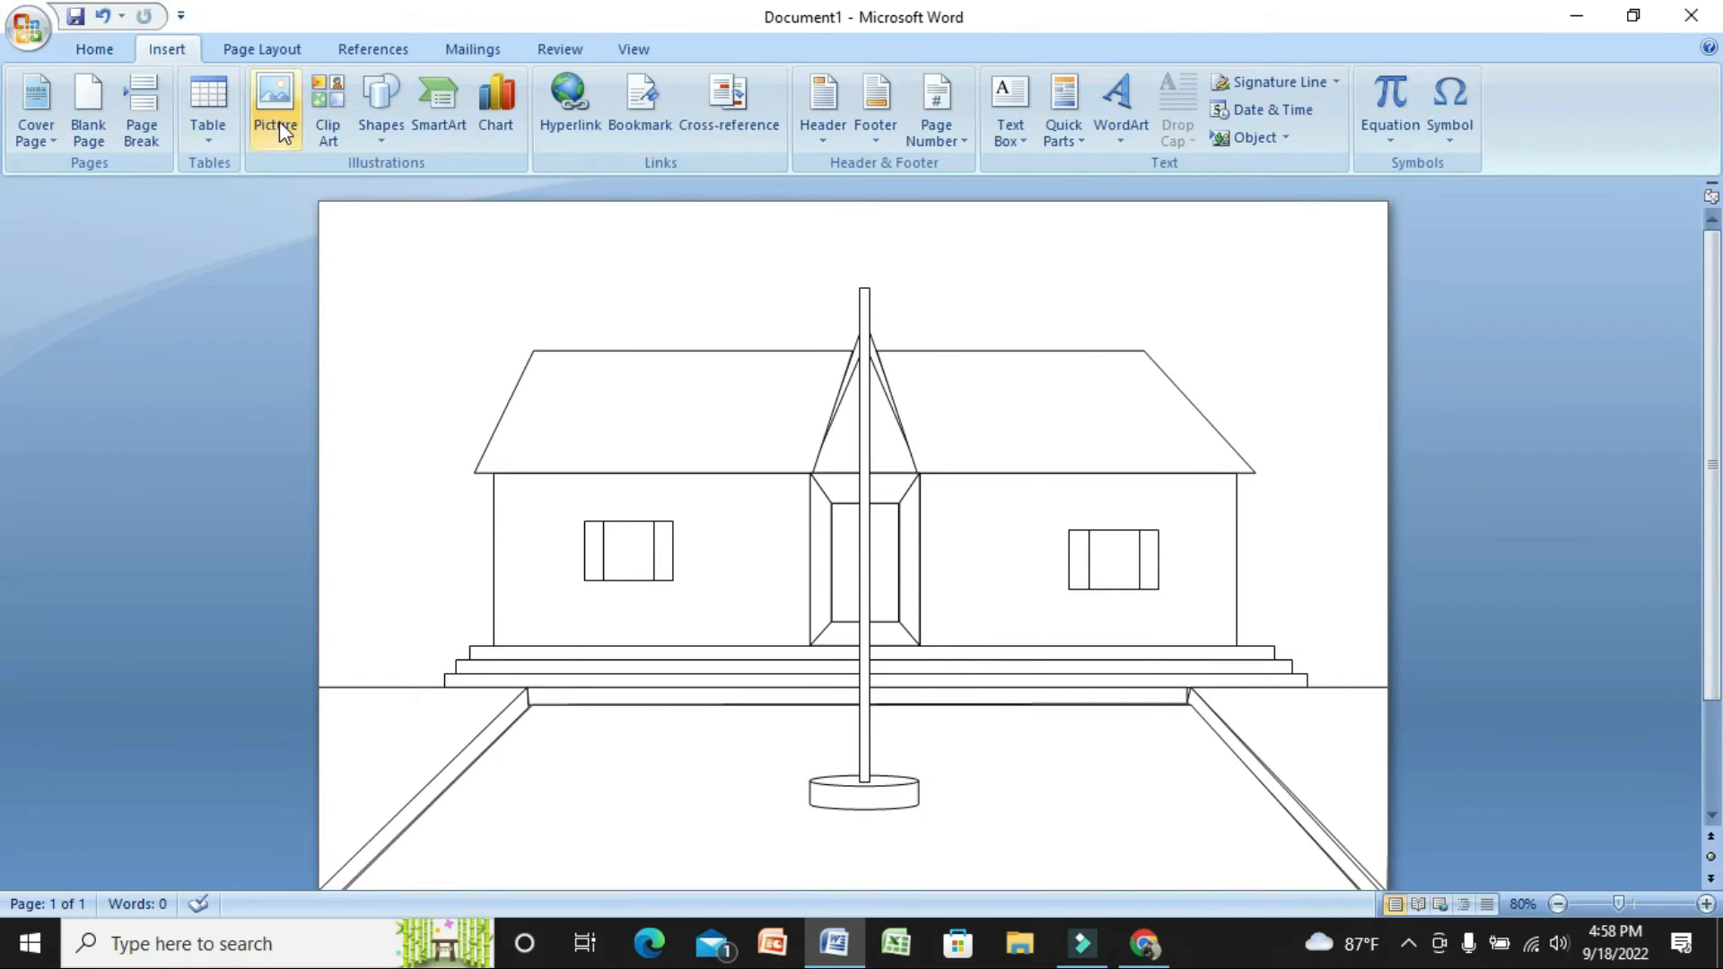
pyautogui.click(280, 122)
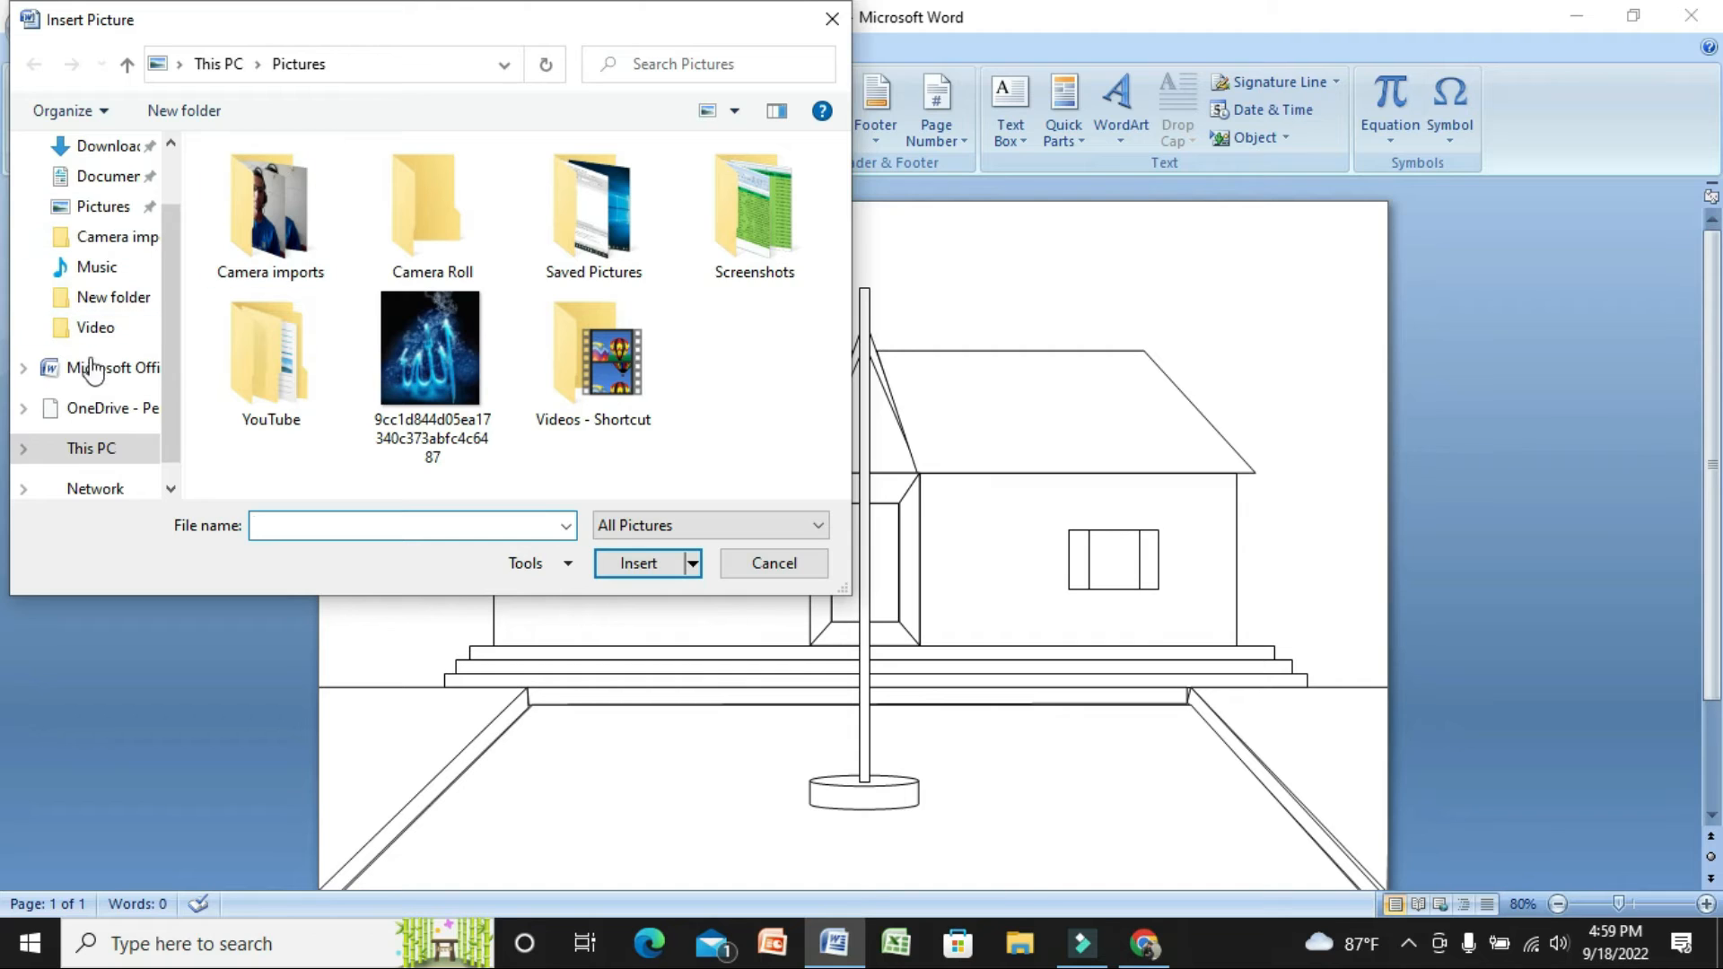
pyautogui.click(113, 151)
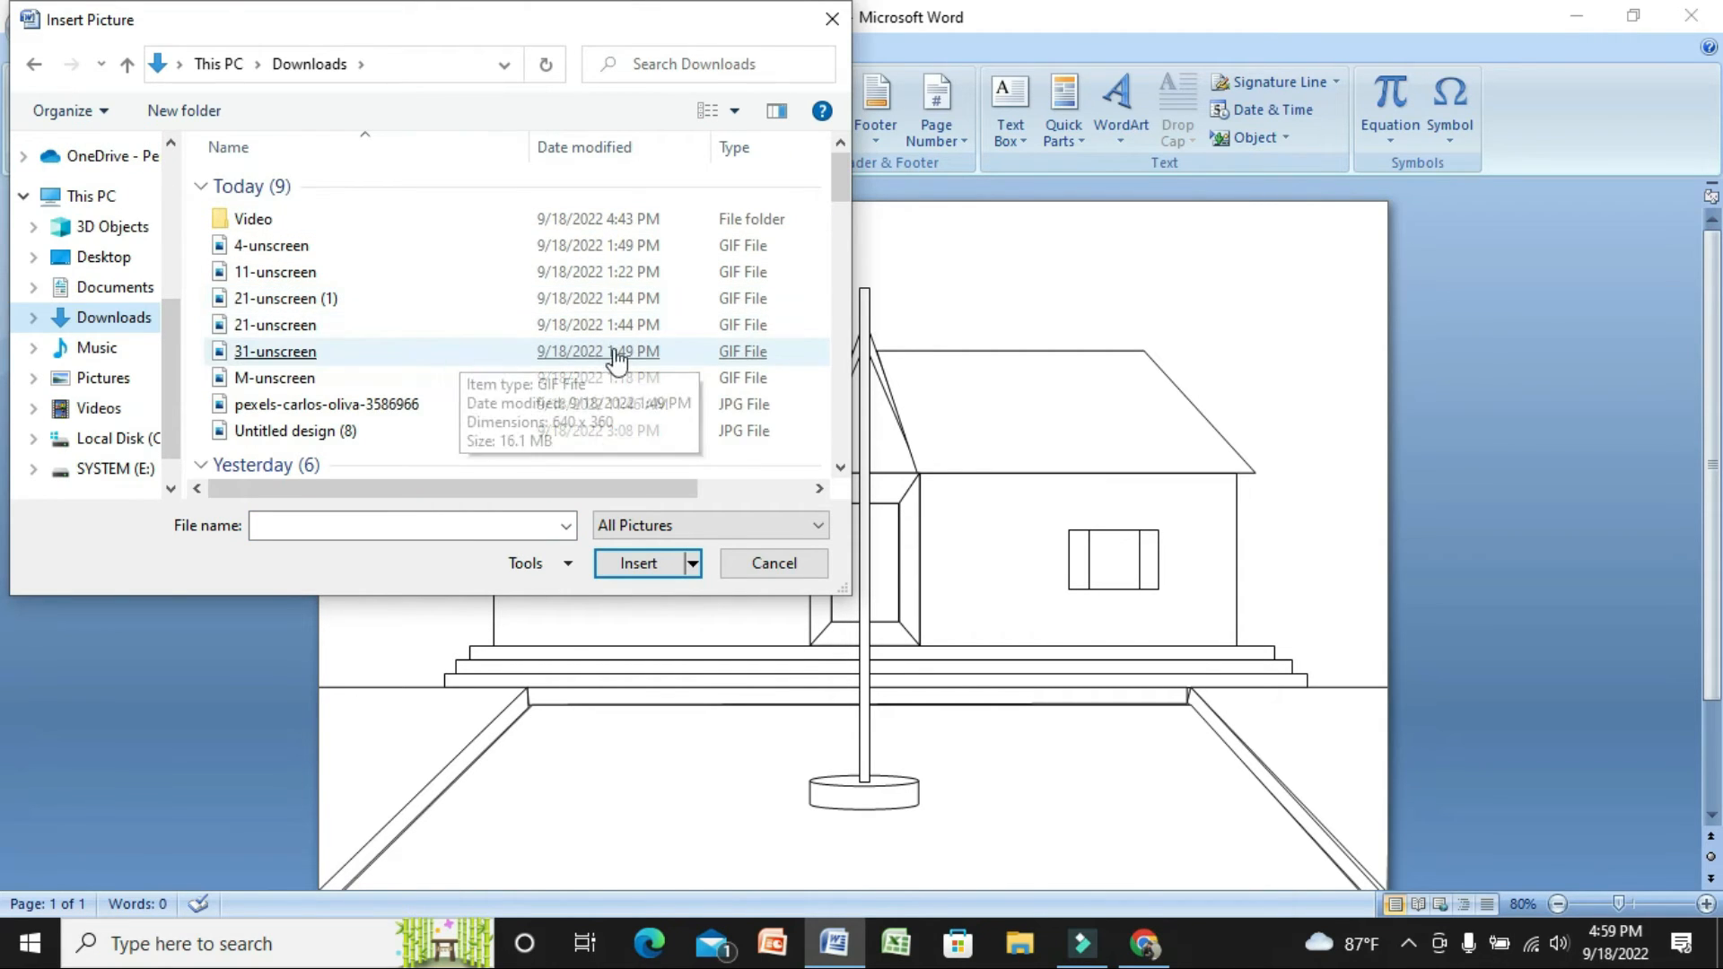
pyautogui.moveTo(837, 177); pyautogui.dragTo(837, 214)
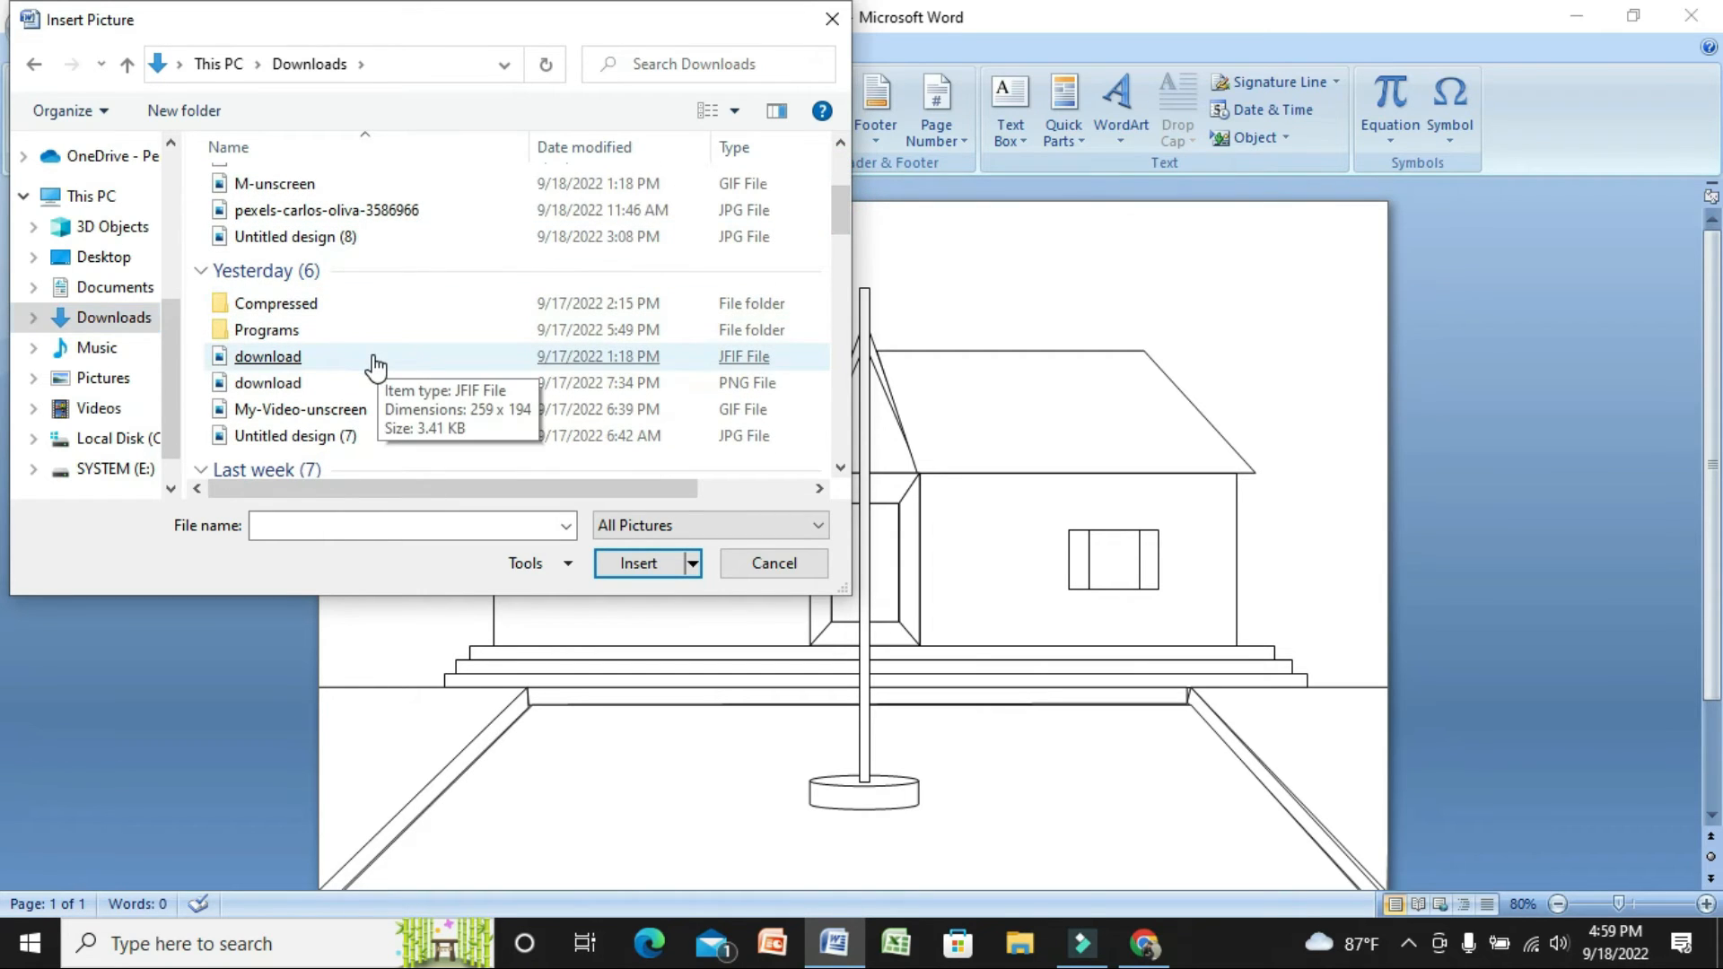
pyautogui.click(375, 359)
pyautogui.doubleClick(337, 386)
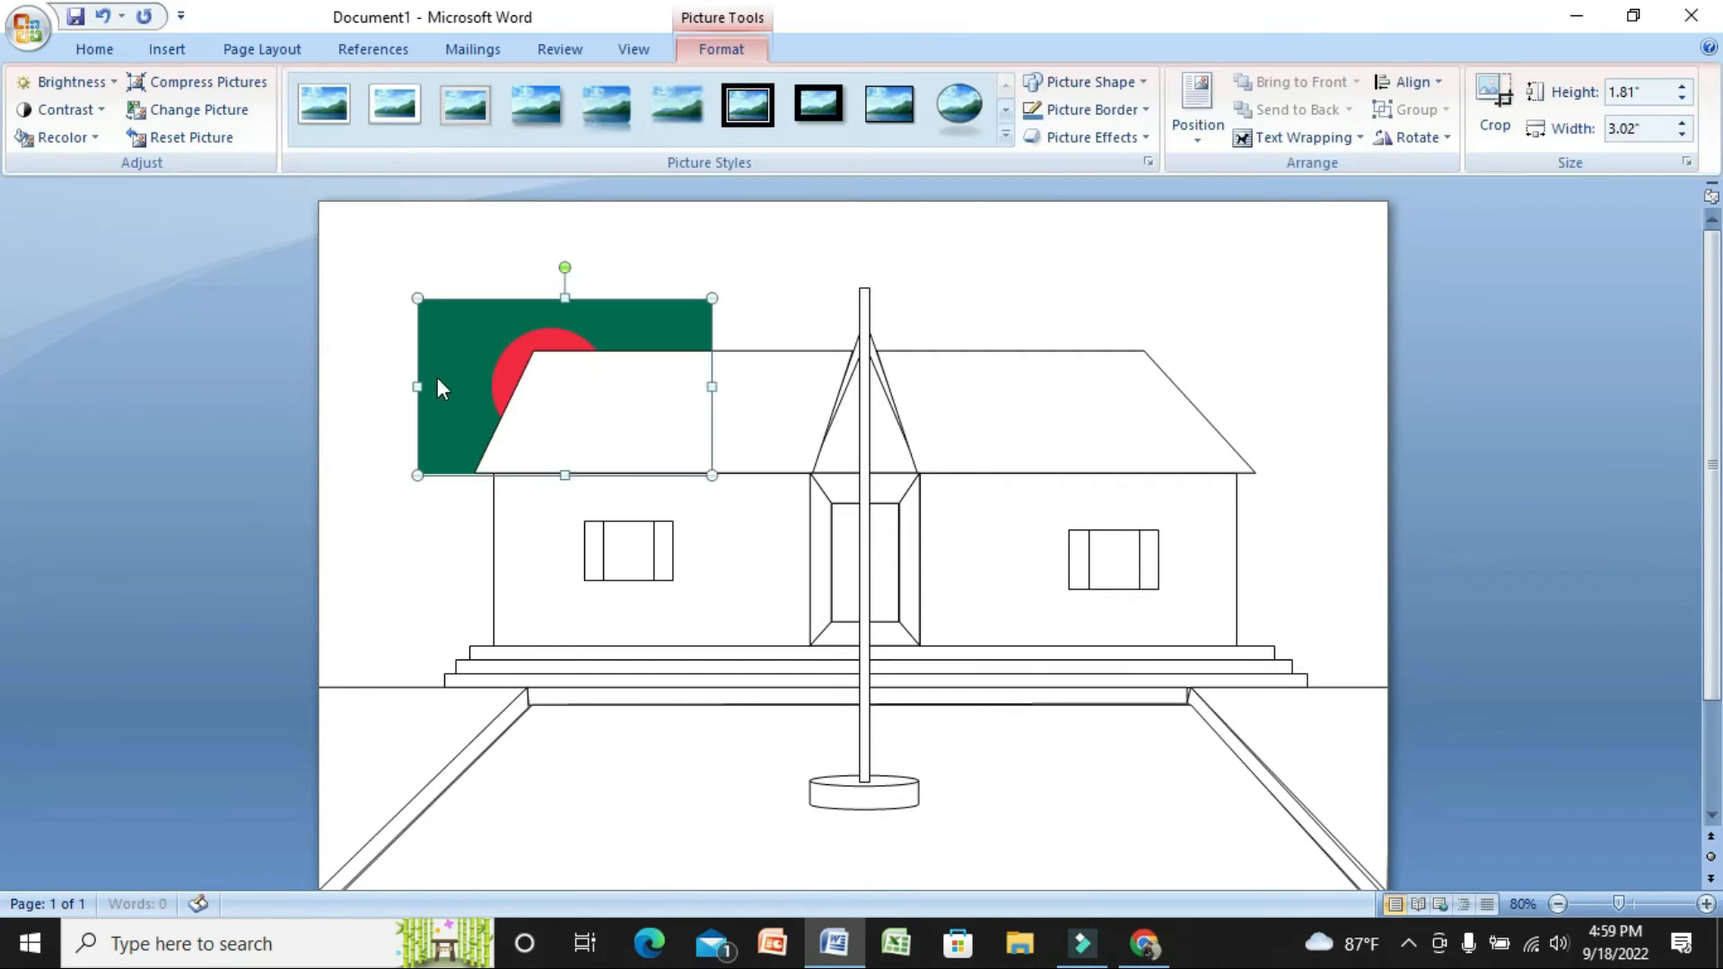
# Place the flag picture in front of text, move it beside the pole's upper end, and shrink it to about 1.2" by 0.72"
pyautogui.click(1301, 138)
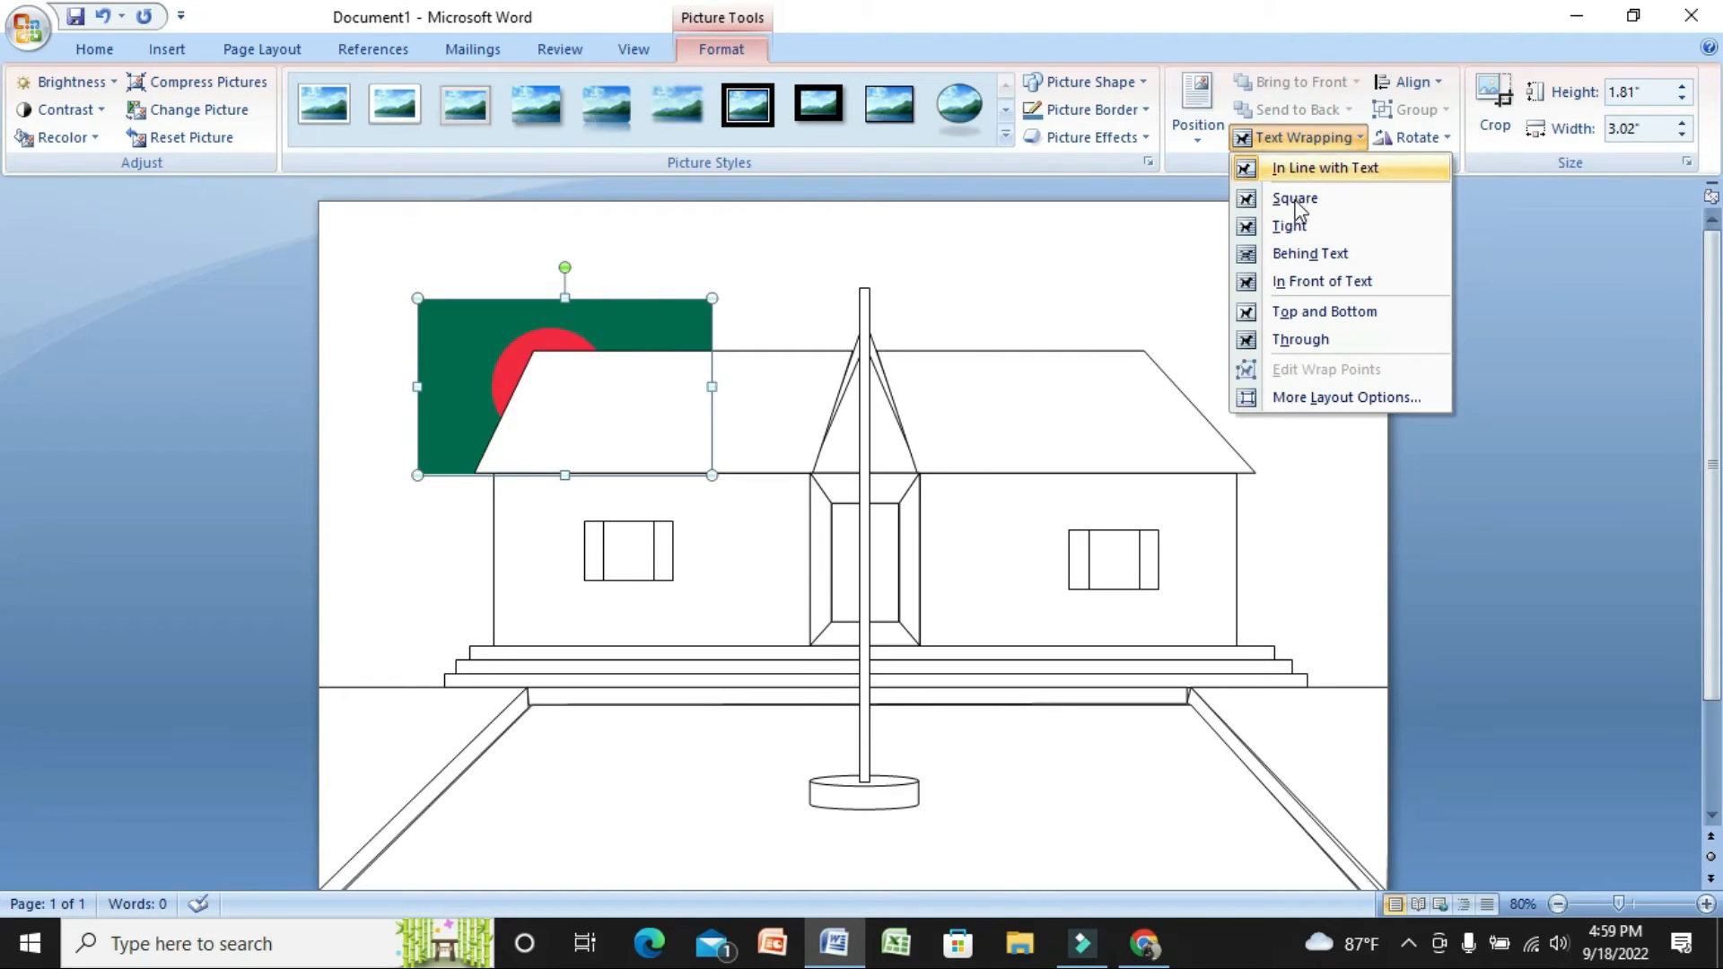
pyautogui.click(1304, 281)
pyautogui.moveTo(524, 348); pyautogui.dragTo(974, 355)
pyautogui.moveTo(1163, 484); pyautogui.dragTo(1062, 399)
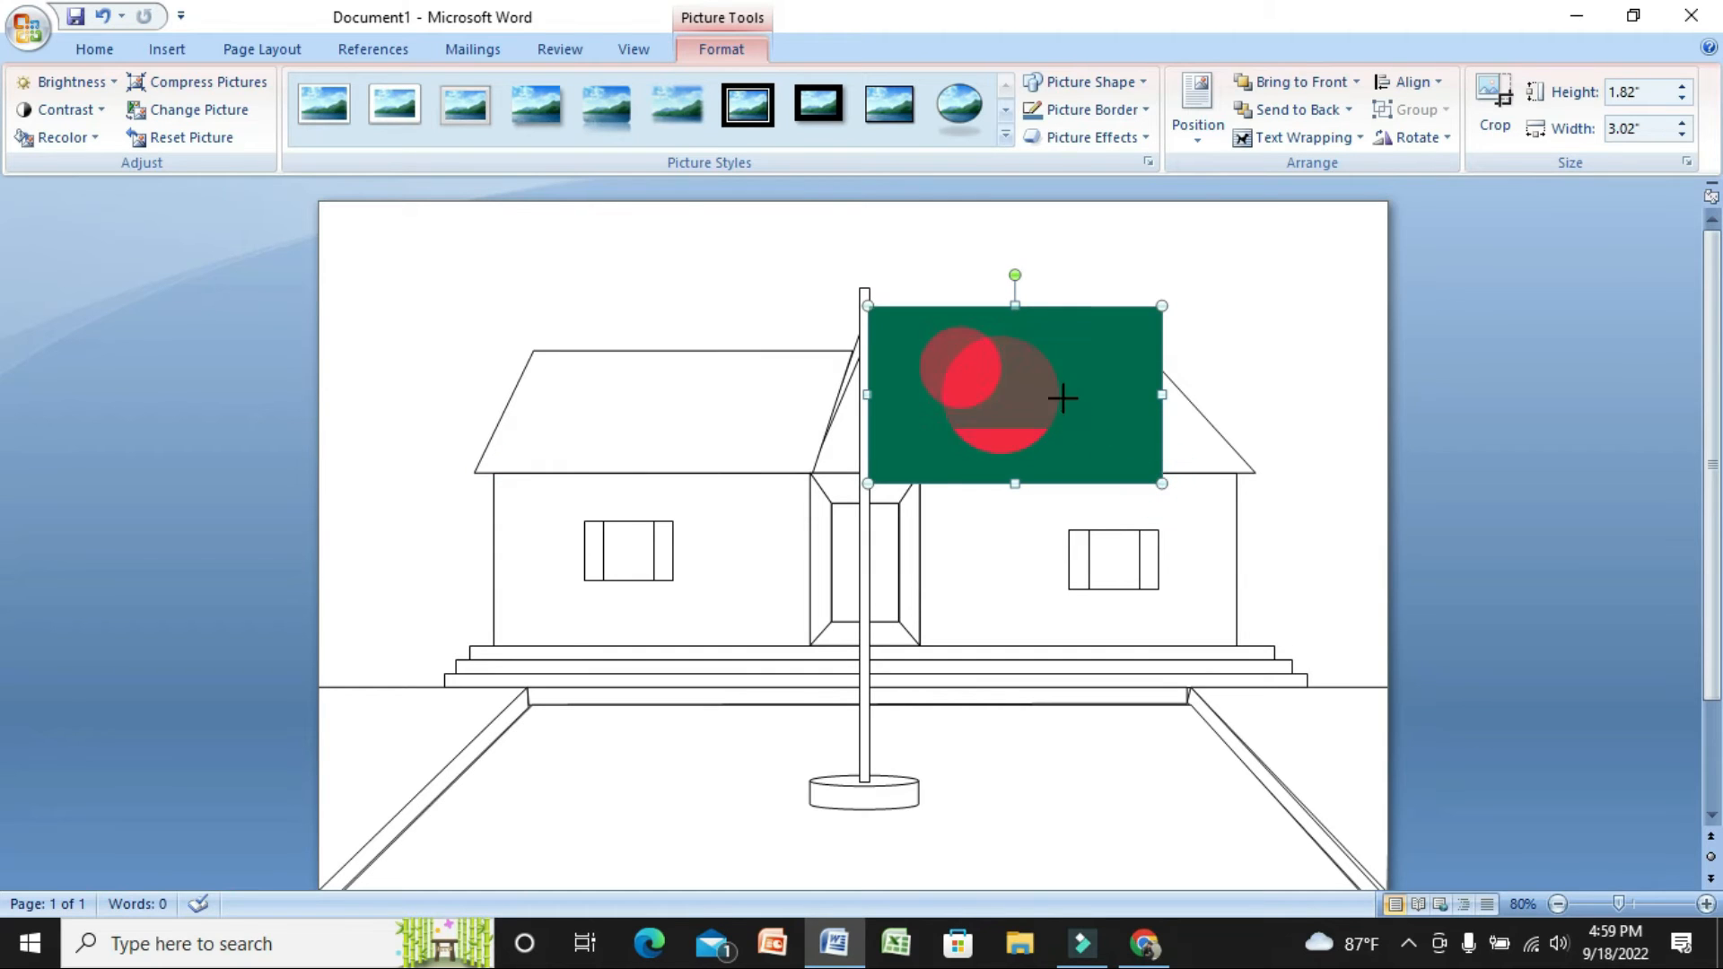
pyautogui.moveTo(984, 345); pyautogui.dragTo(987, 377)
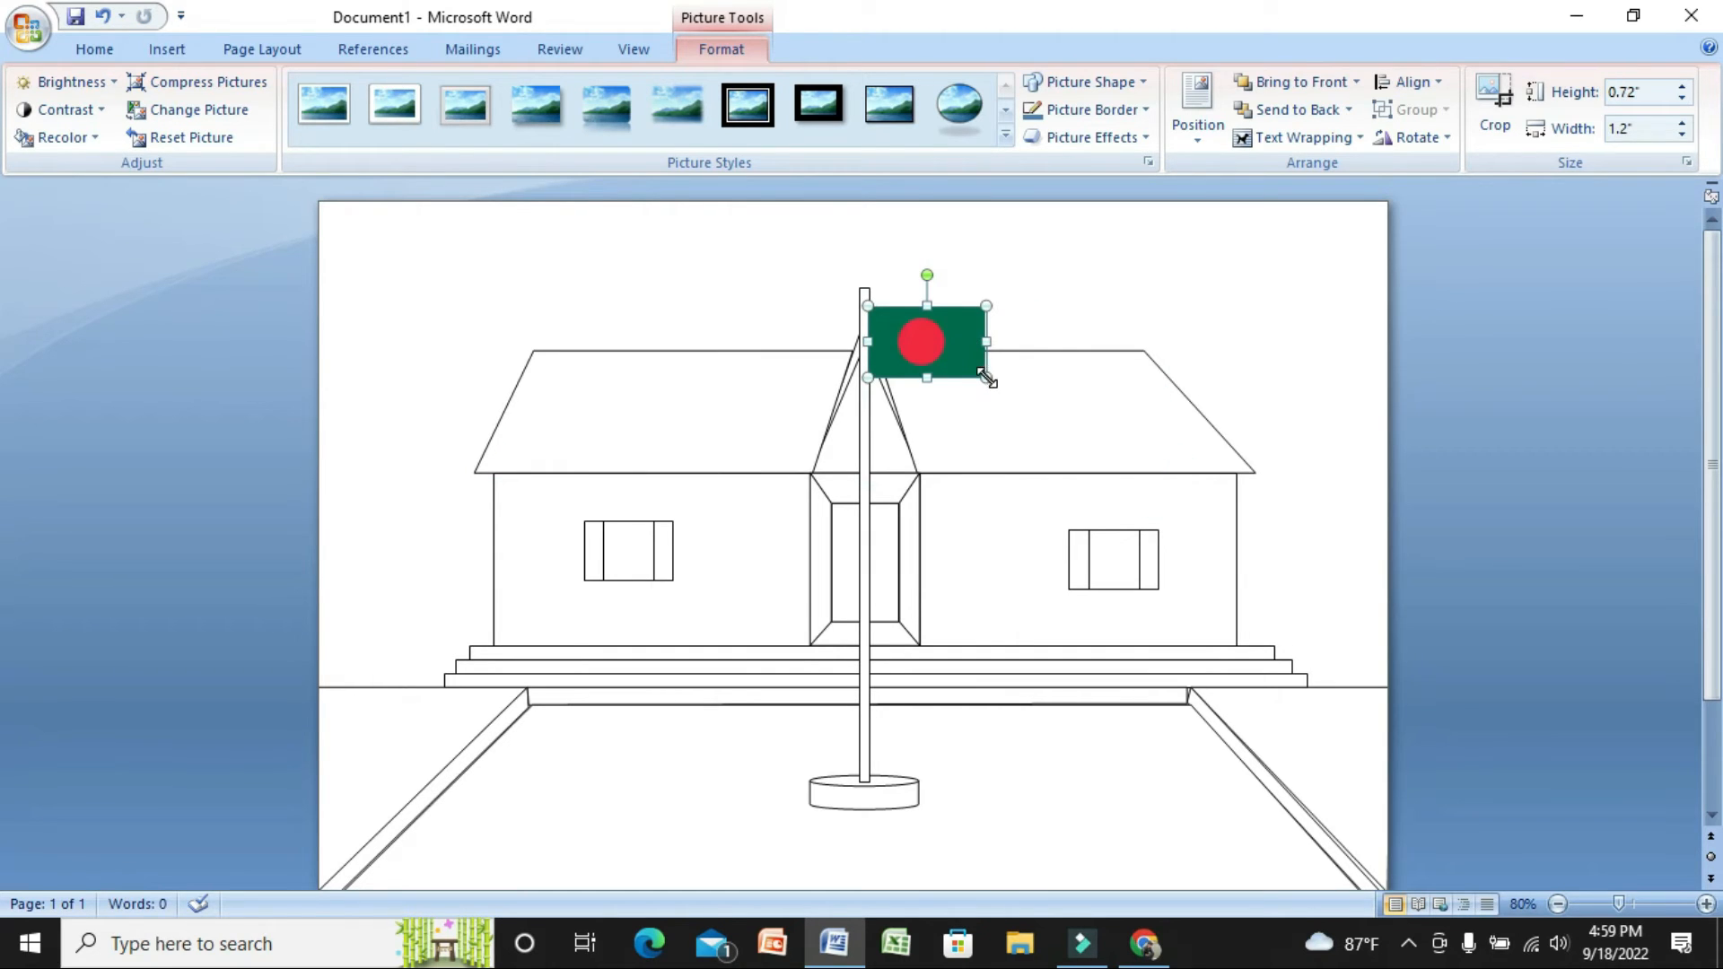
pyautogui.click(1552, 444)
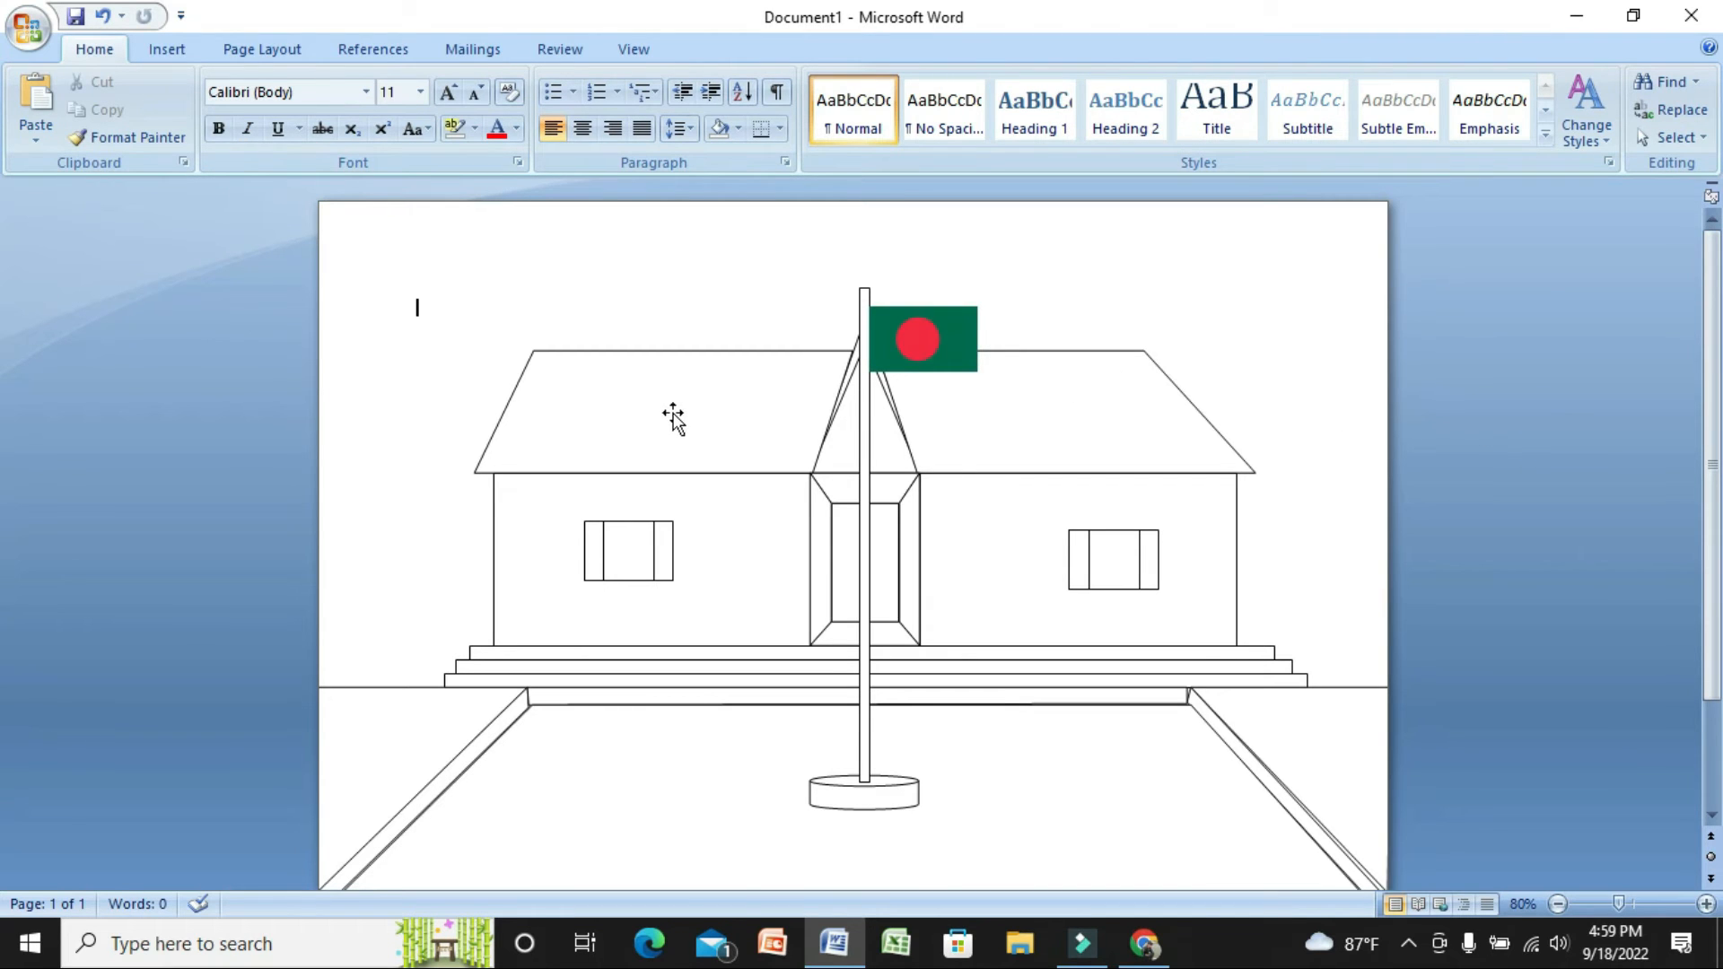
# Fill the left and right roof shapes with the darker 25% shade of the red theme colour
pyautogui.click(670, 417)
pyautogui.doubleClick(671, 418)
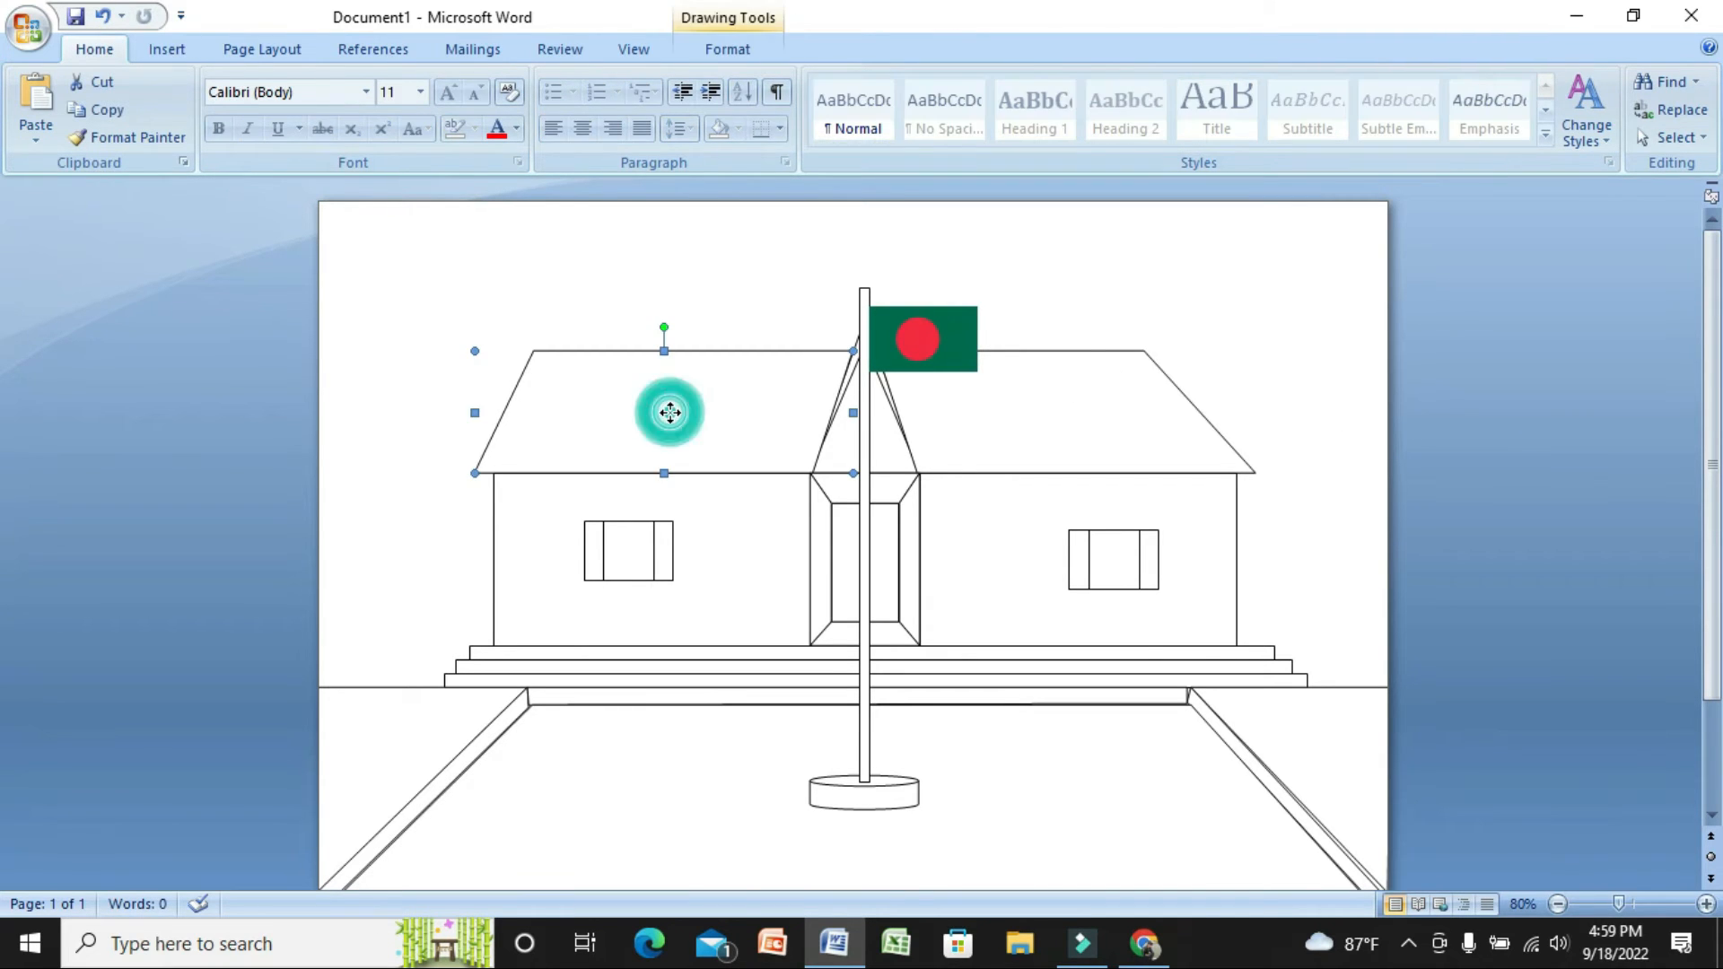
pyautogui.click(820, 89)
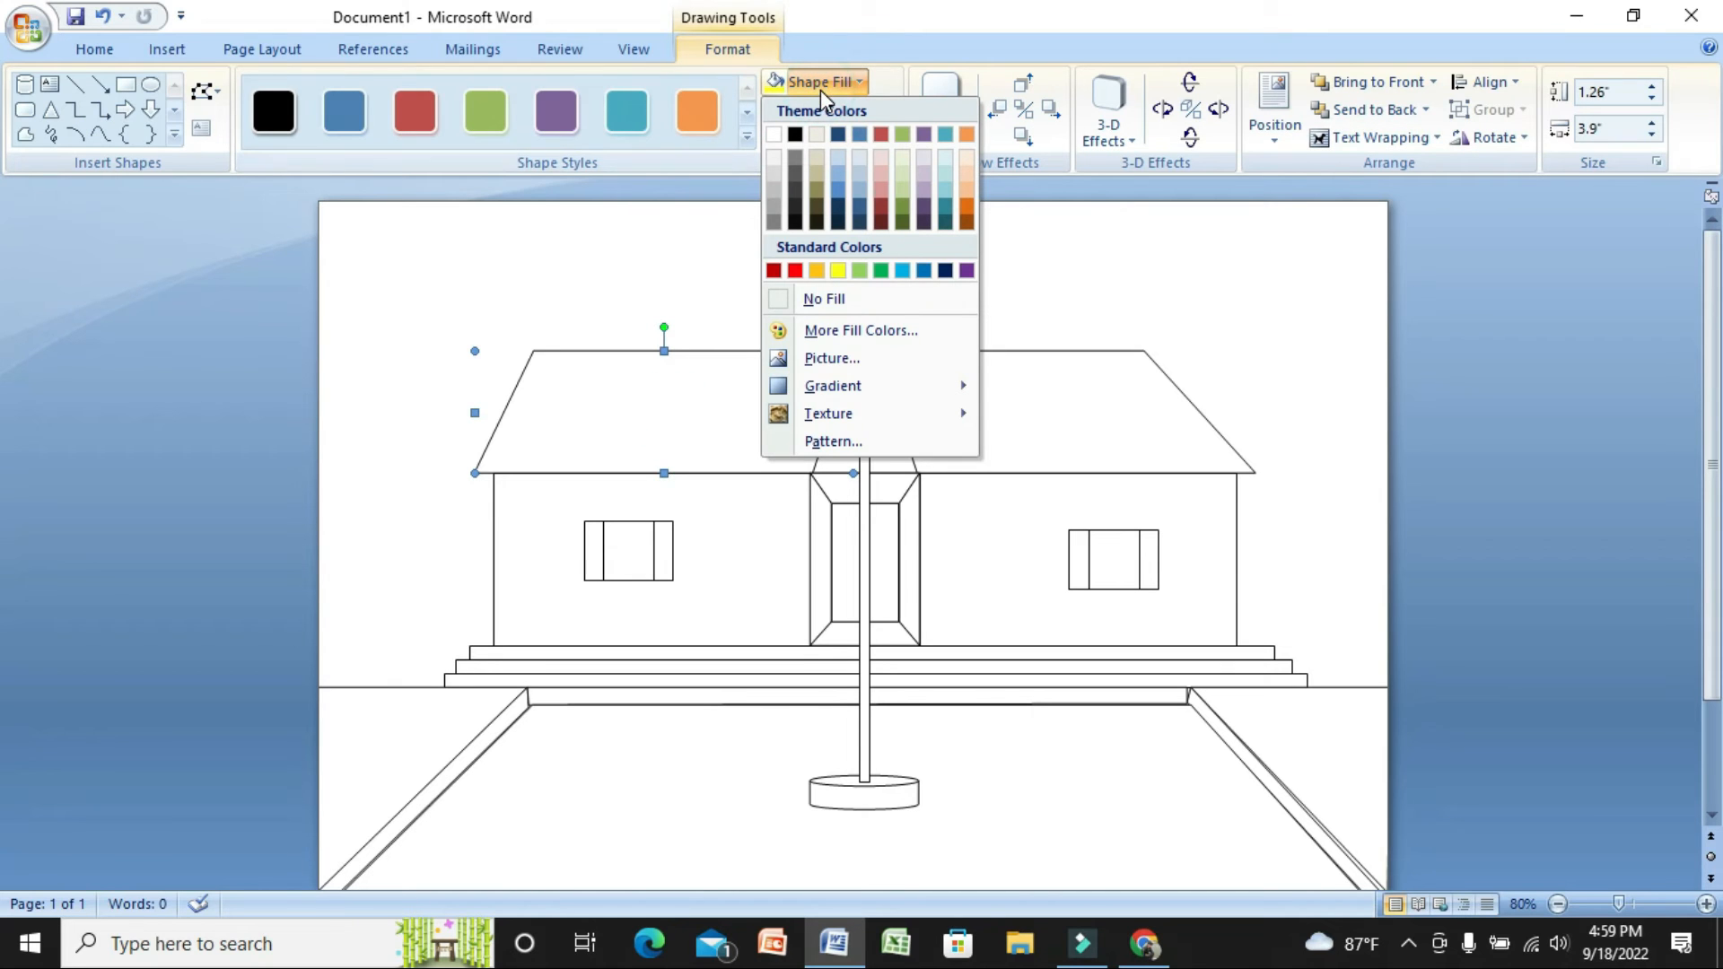
pyautogui.click(882, 210)
pyautogui.click(1058, 389)
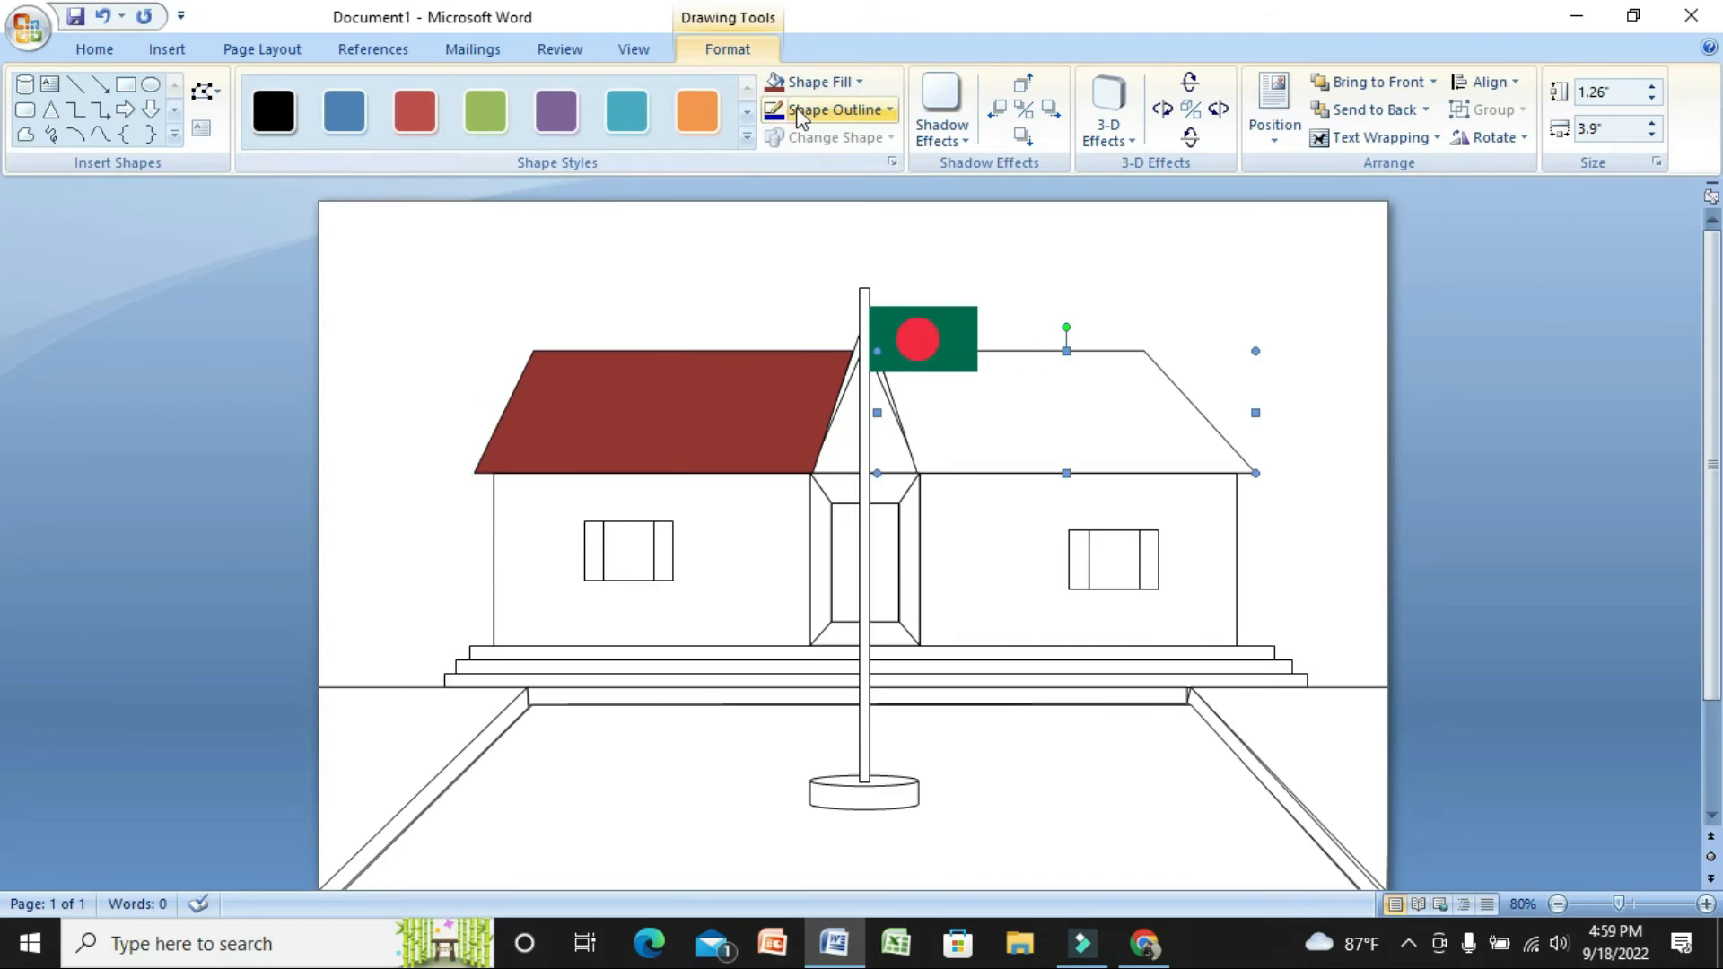
pyautogui.click(777, 81)
# Apply the dark gradient variation that radiates from the centre to both the left and right roofs
pyautogui.click(776, 411)
pyautogui.click(821, 81)
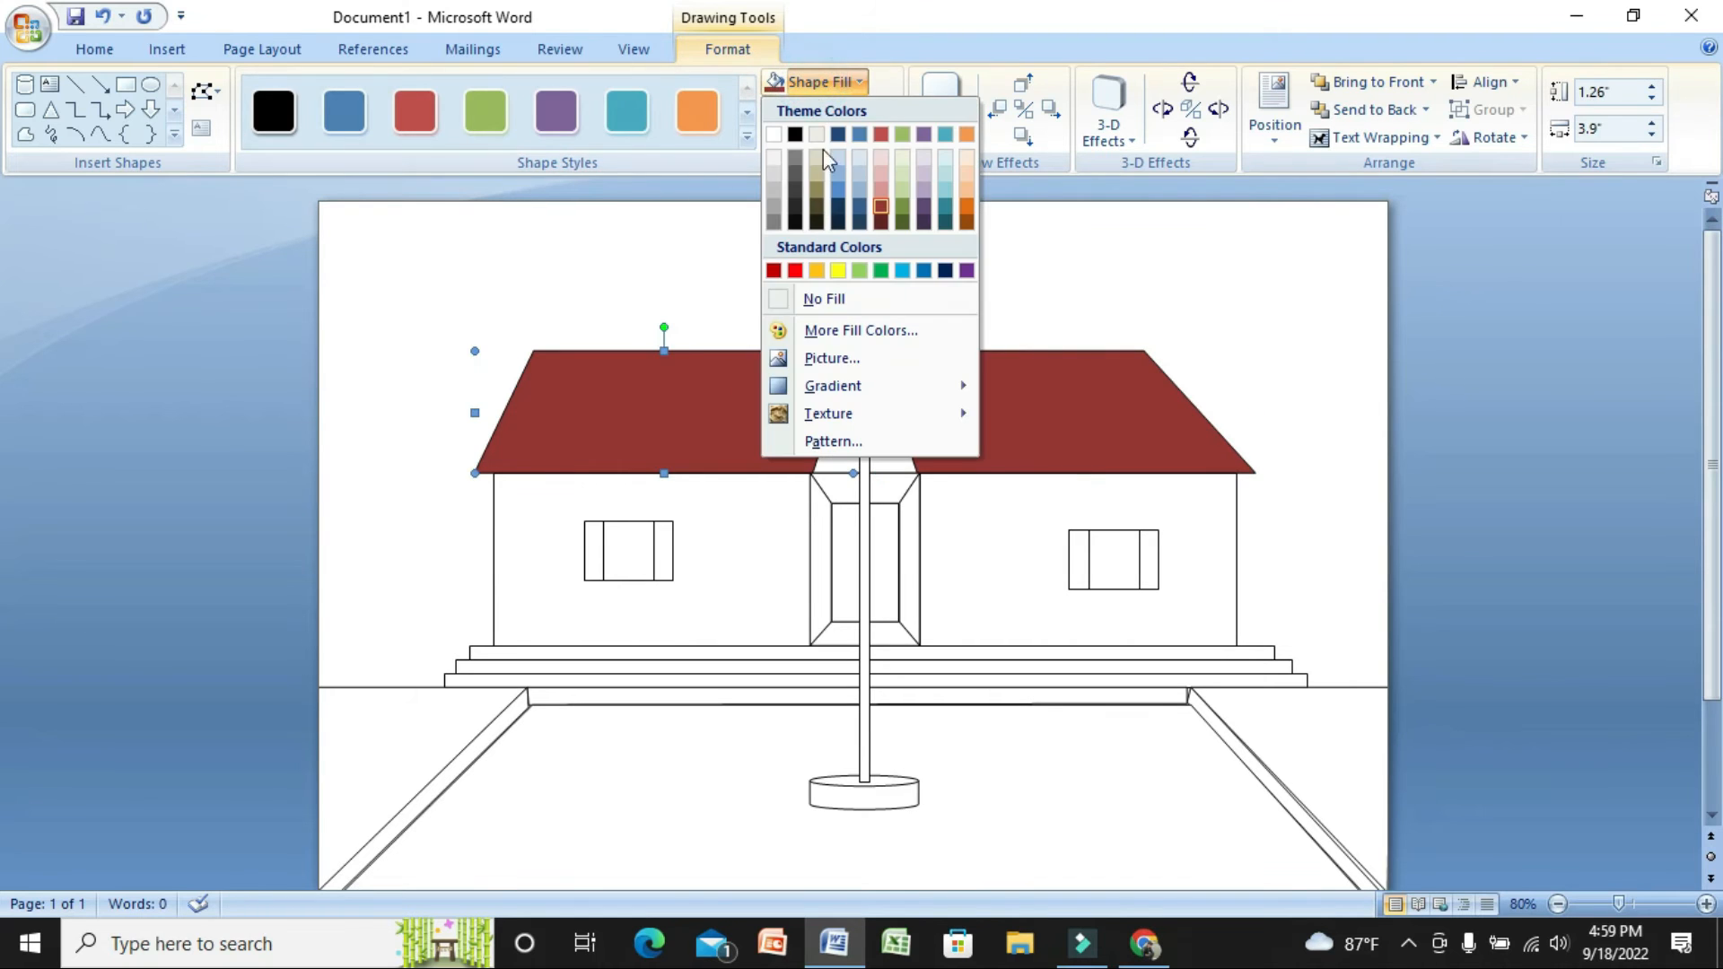
pyautogui.moveTo(826, 385)
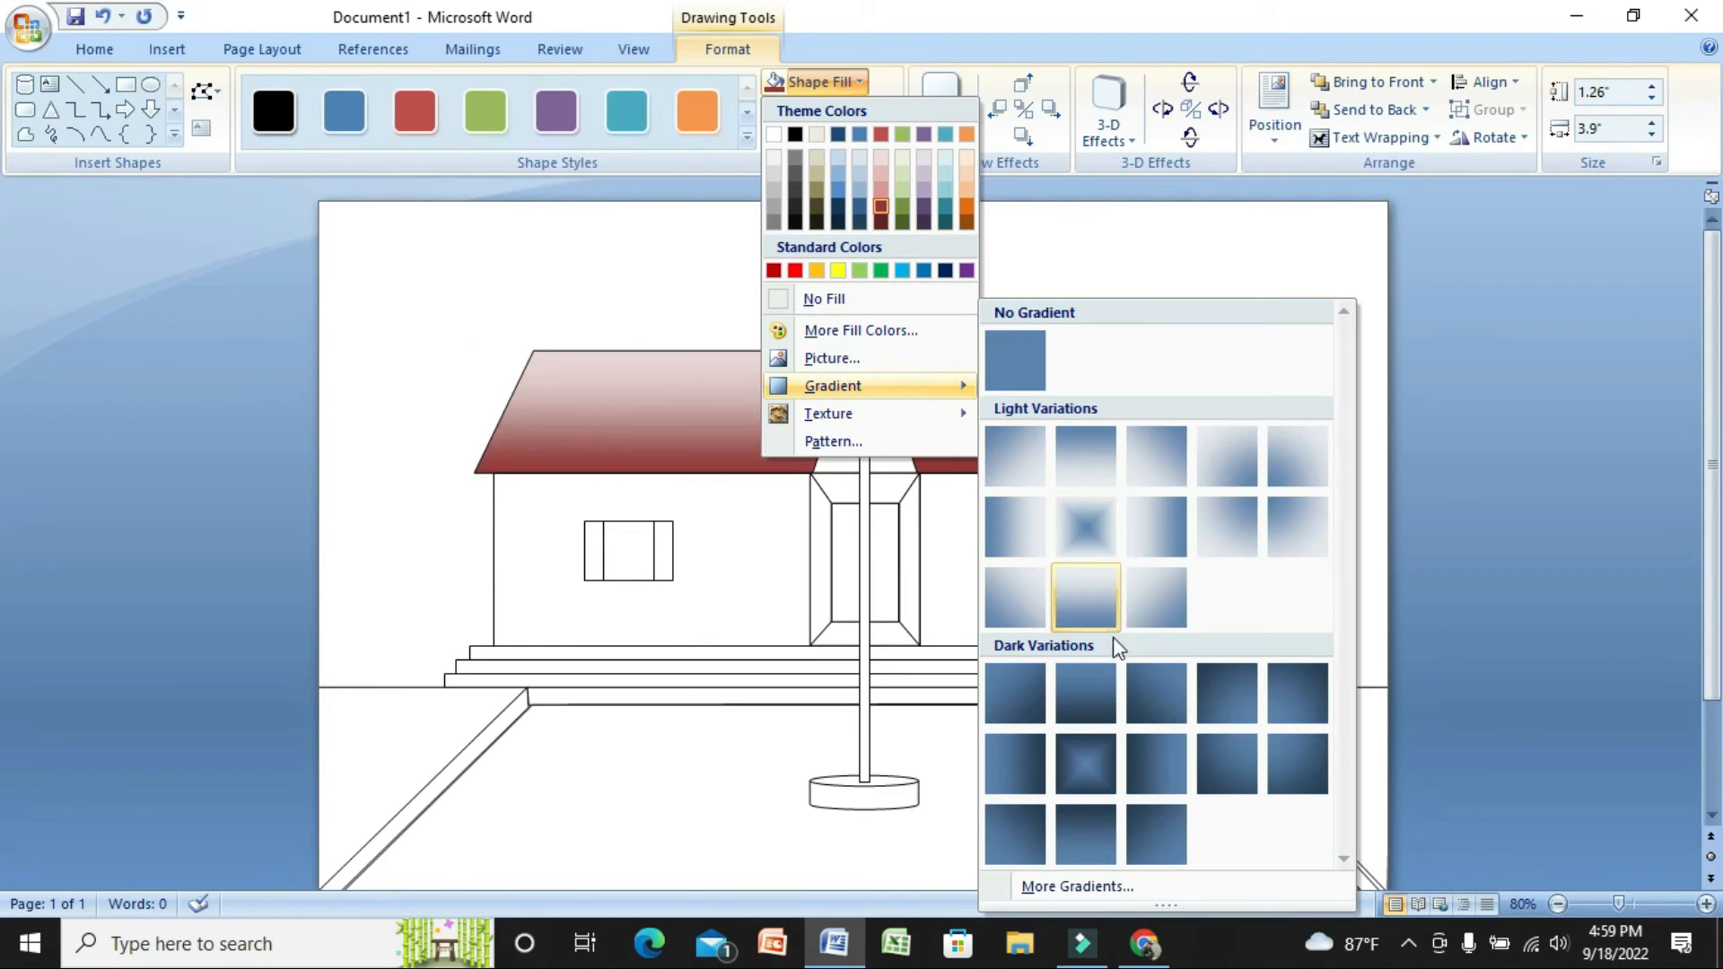
pyautogui.click(1113, 781)
pyautogui.click(1050, 431)
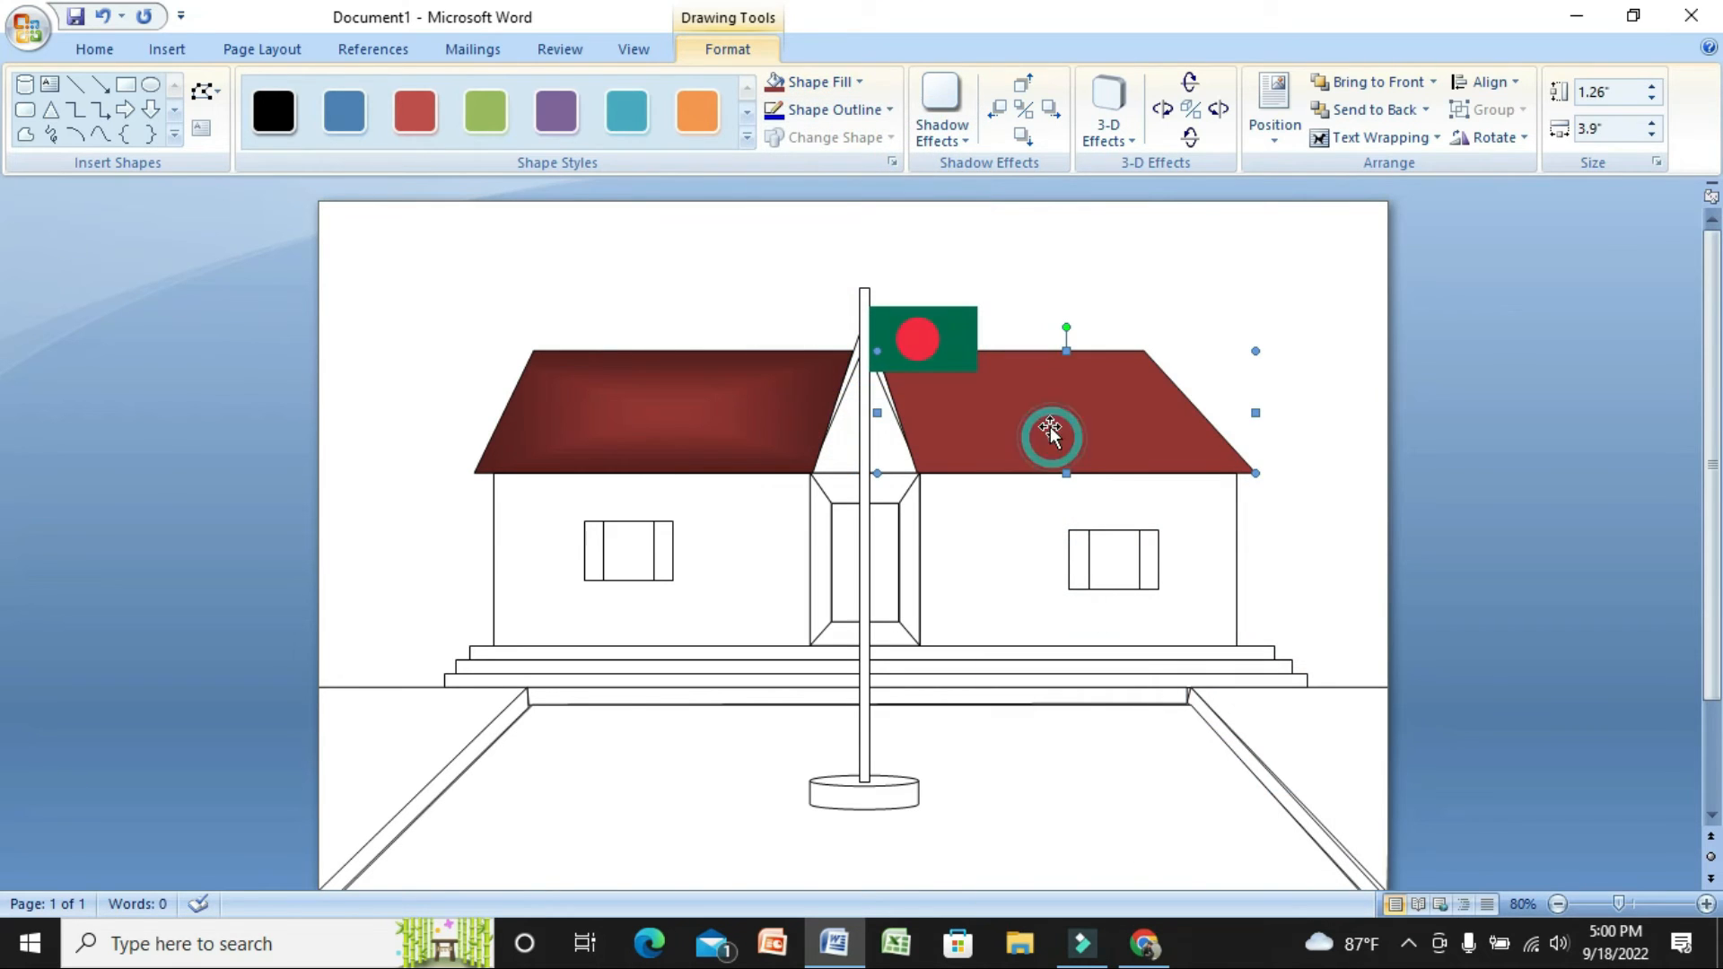
pyautogui.click(815, 82)
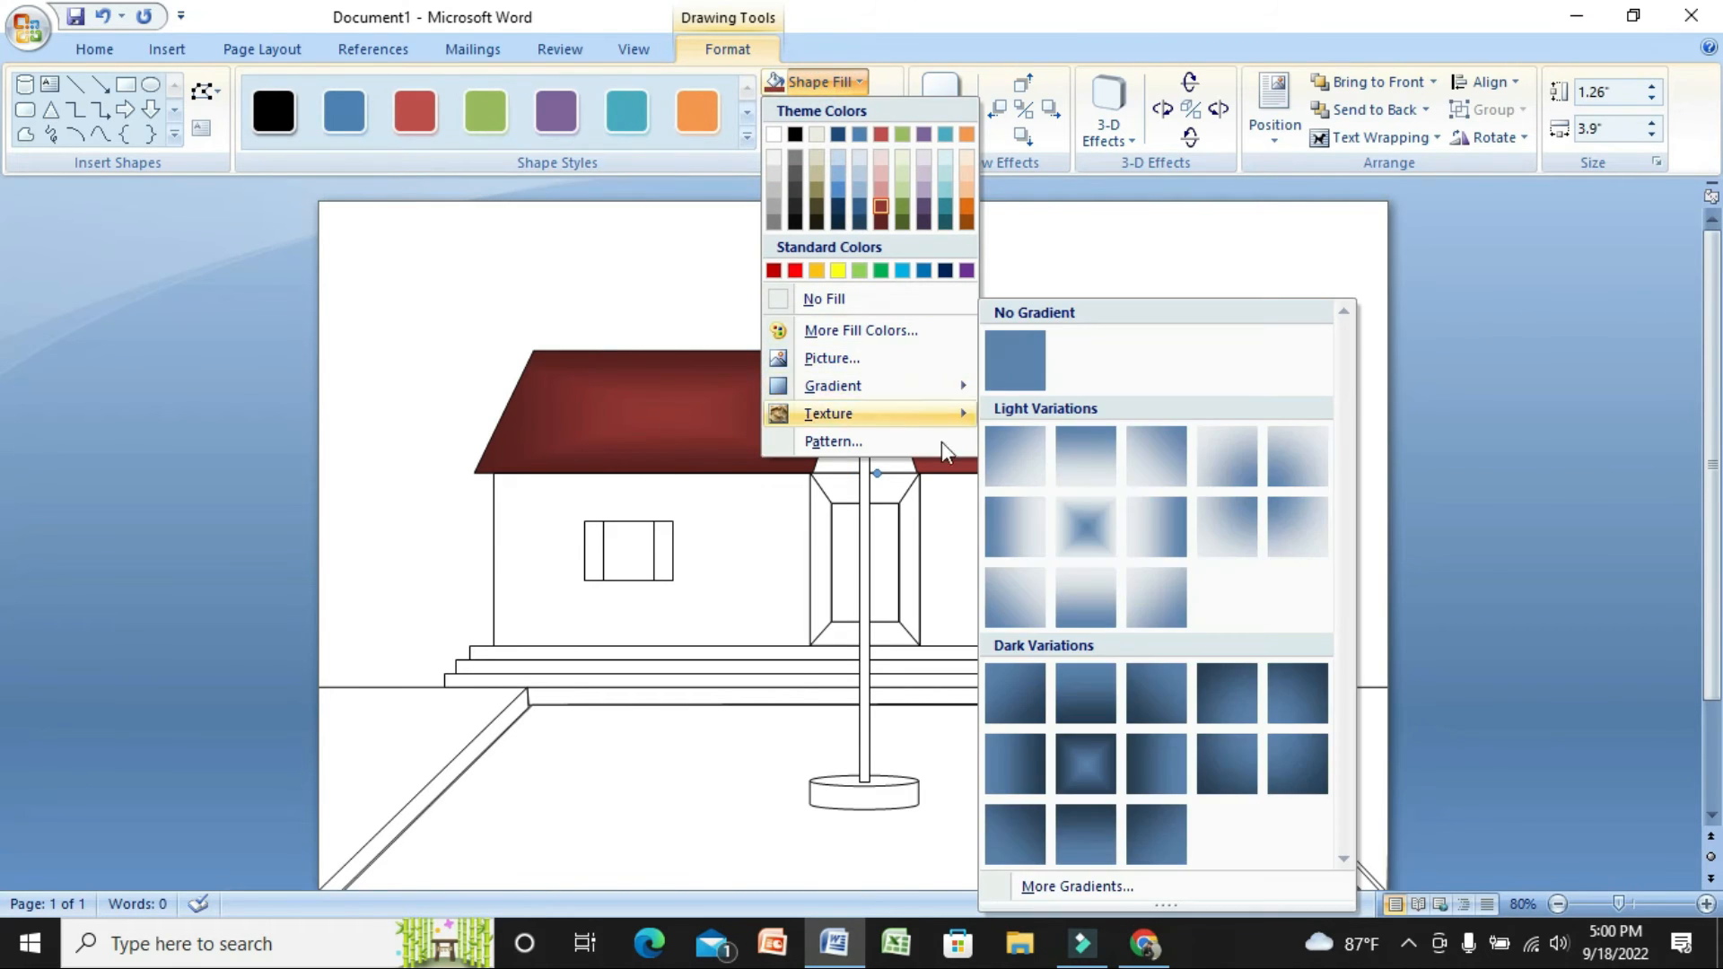
pyautogui.click(1084, 754)
# Fill the left wall with the darker 25% aqua theme colour and a dark gradient deepening toward its lower right corner
pyautogui.click(746, 489)
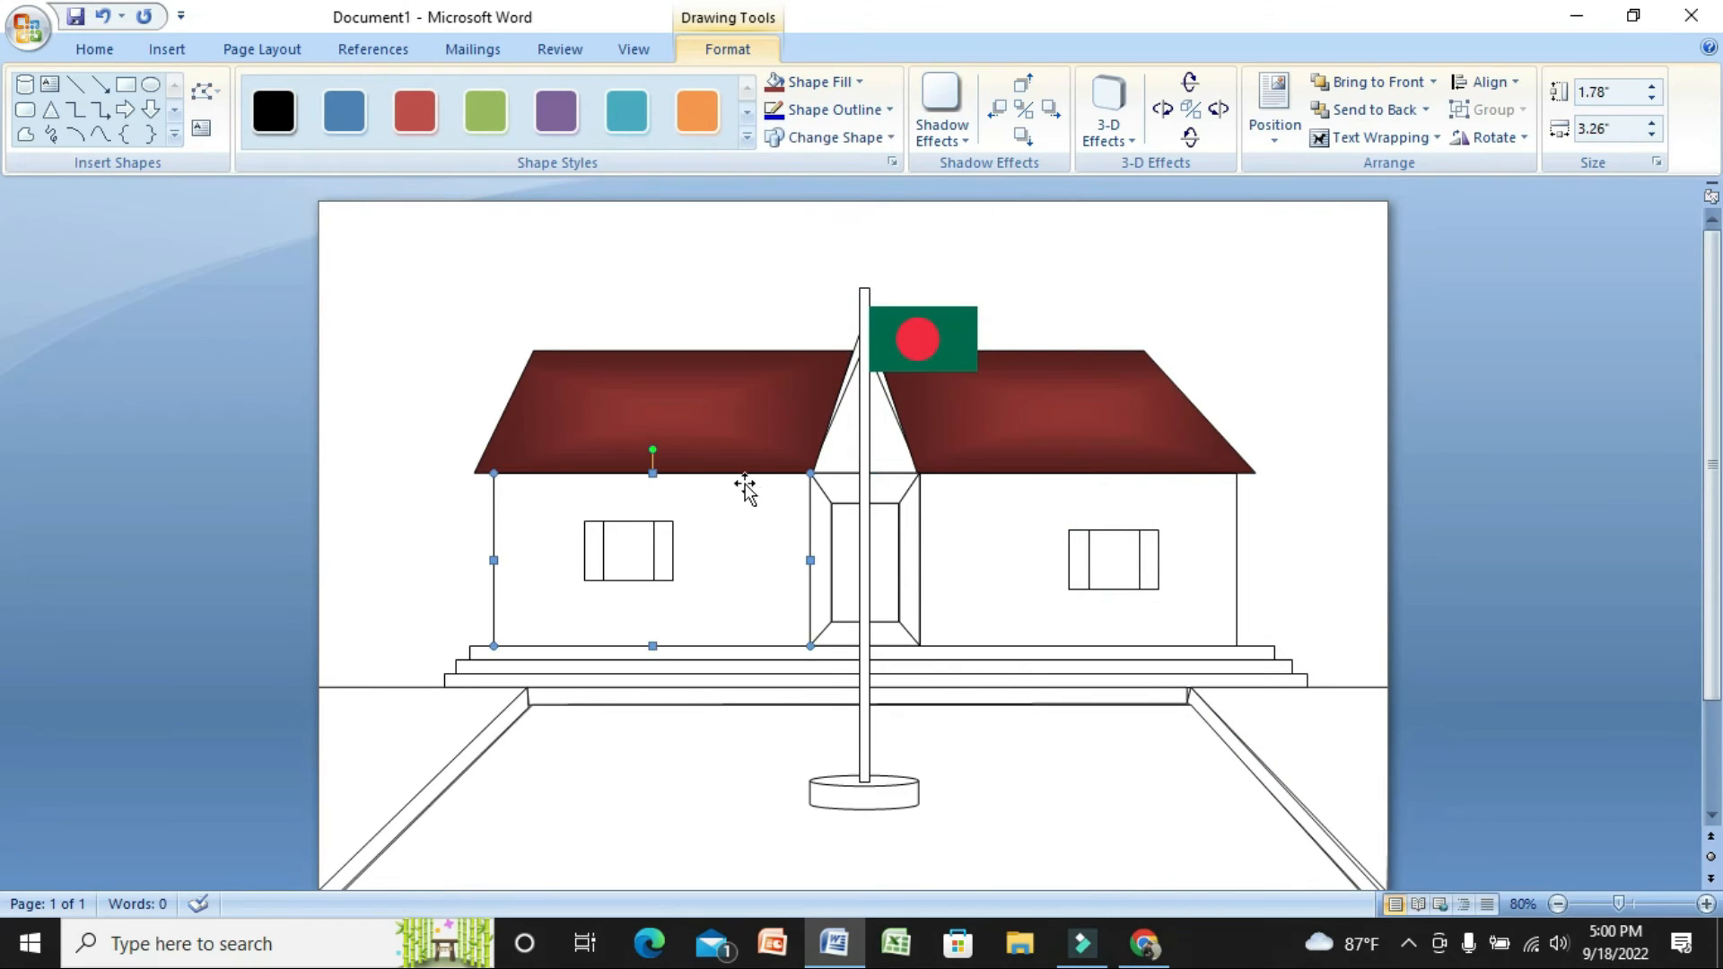
pyautogui.click(815, 81)
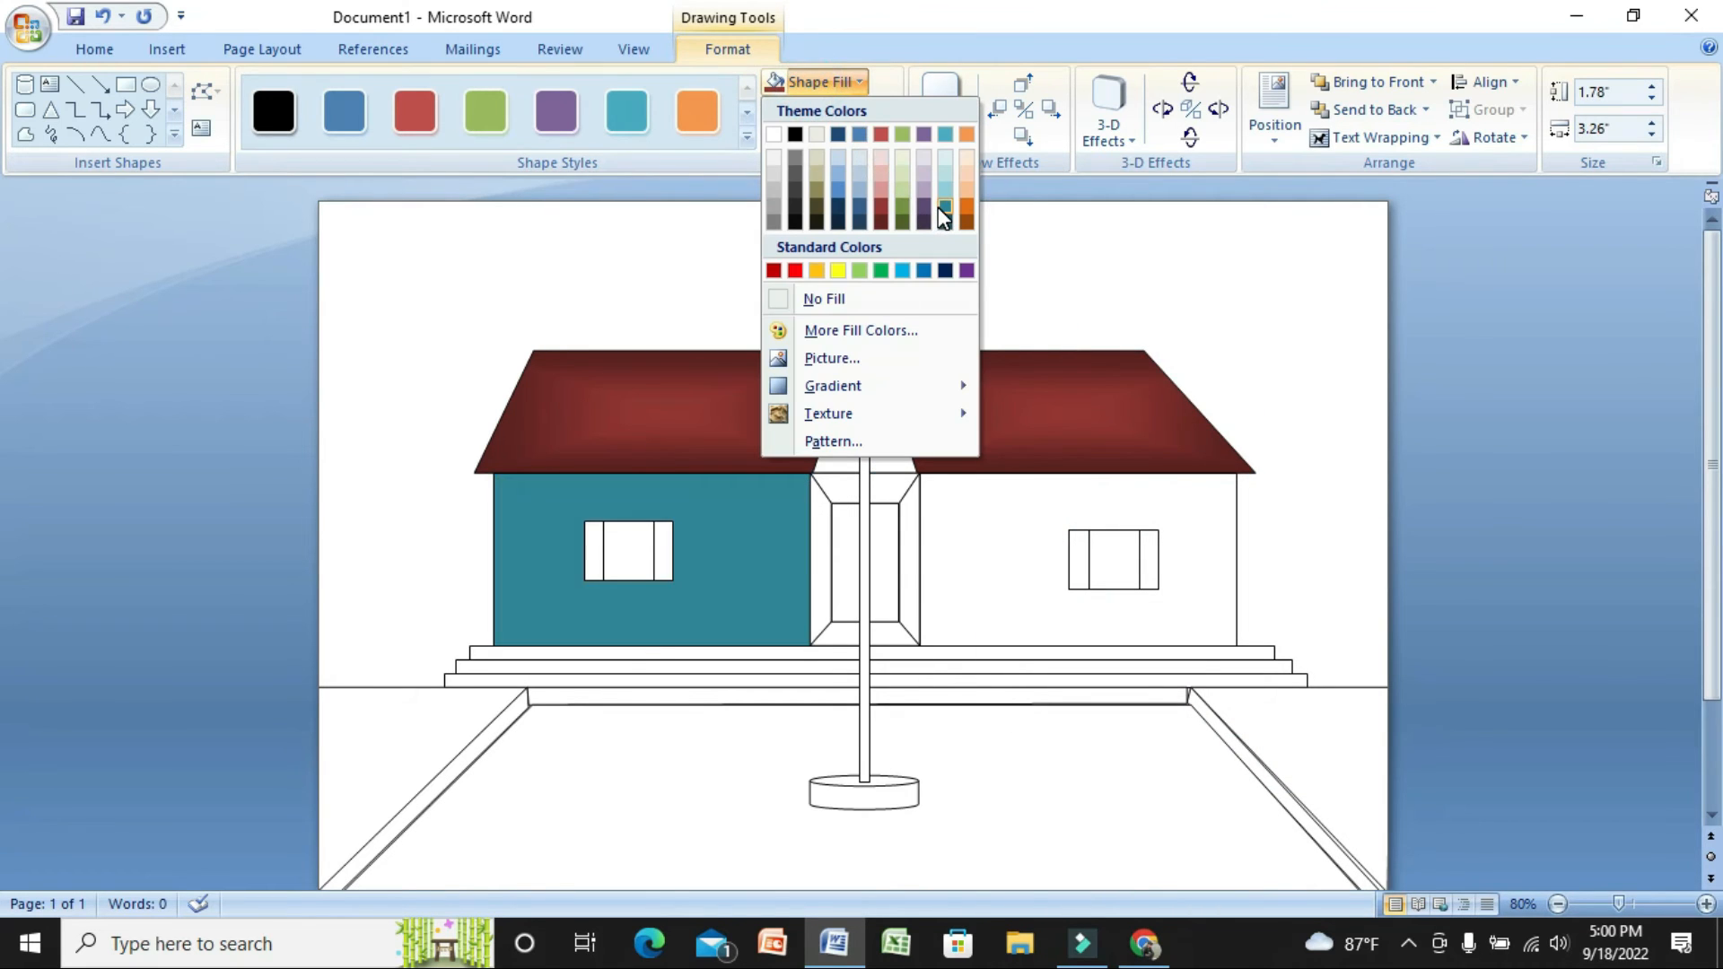
pyautogui.click(941, 208)
pyautogui.click(815, 82)
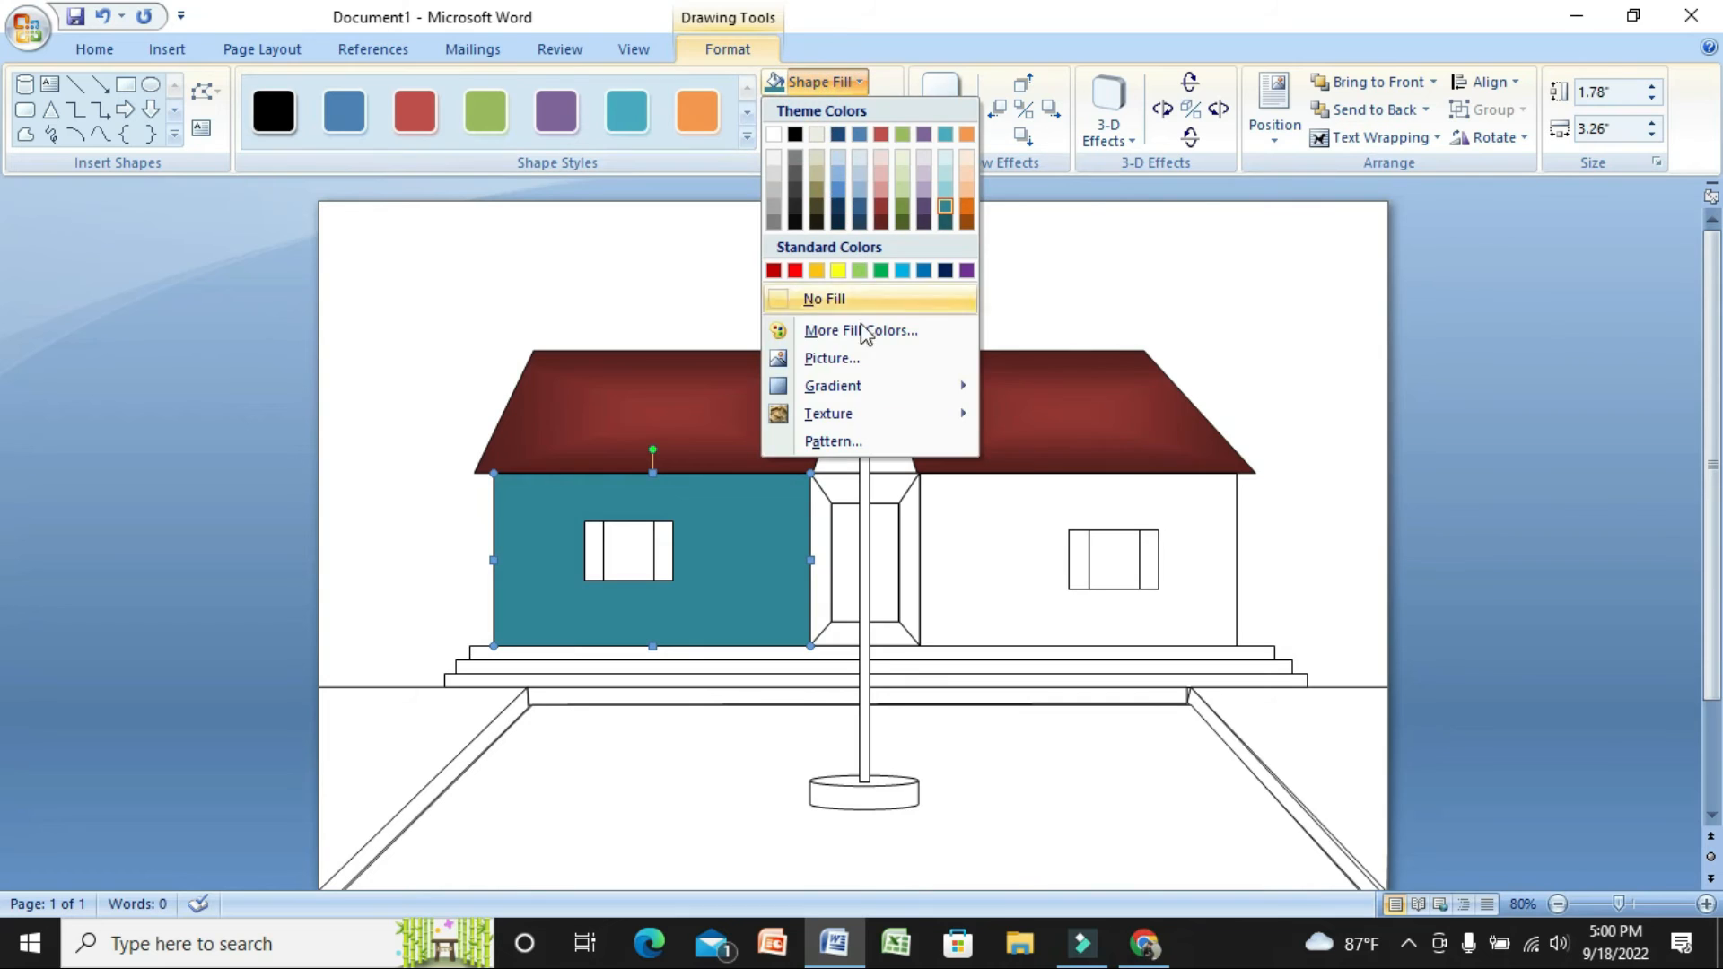
pyautogui.moveTo(870, 393)
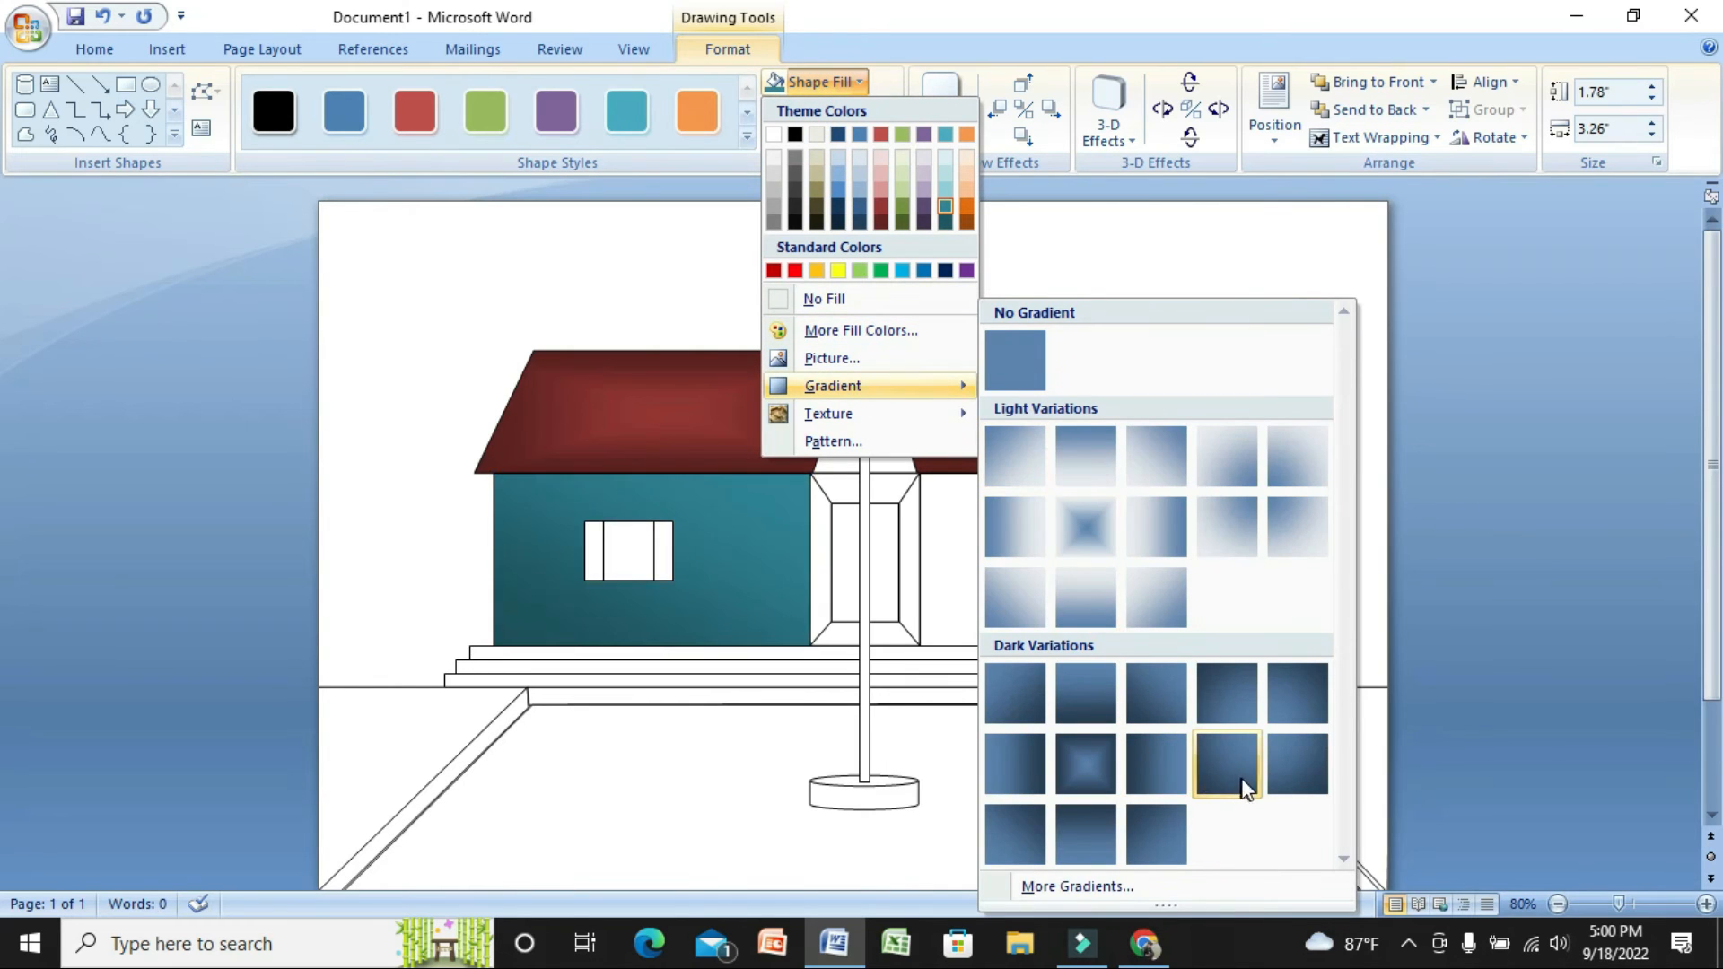
pyautogui.click(1296, 786)
# Fill the right wall with the same dark aqua and the dark gradient deepening toward its lower right corner
pyautogui.click(1031, 538)
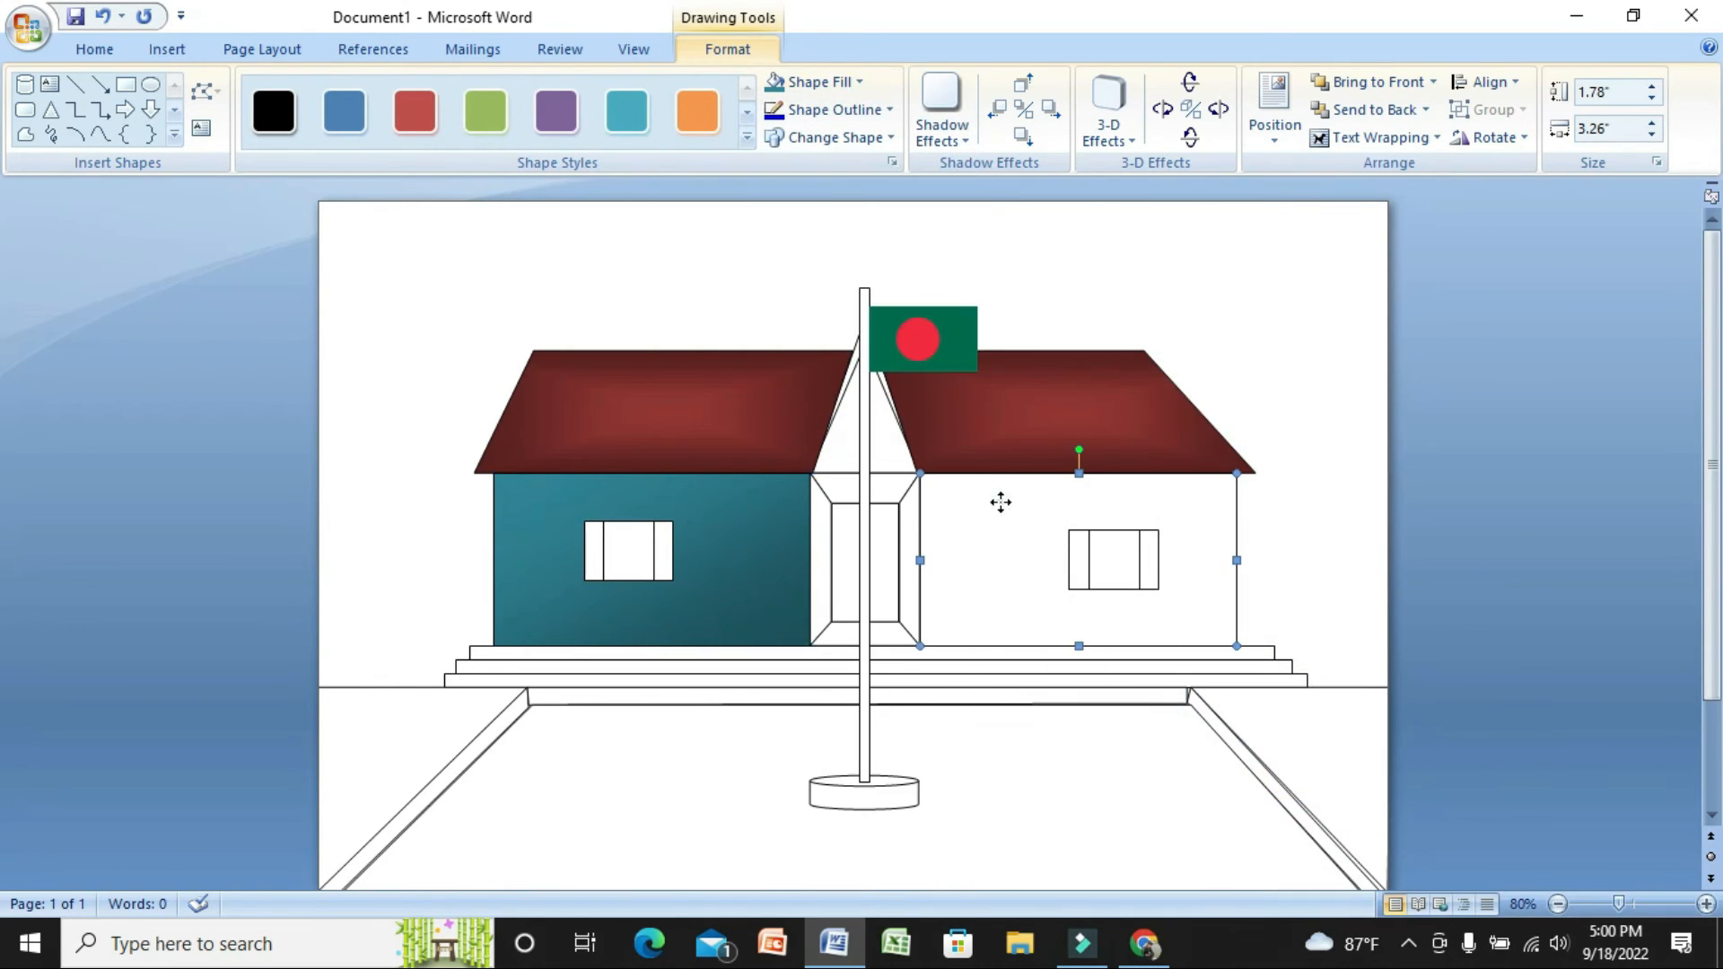
pyautogui.click(813, 82)
pyautogui.click(859, 82)
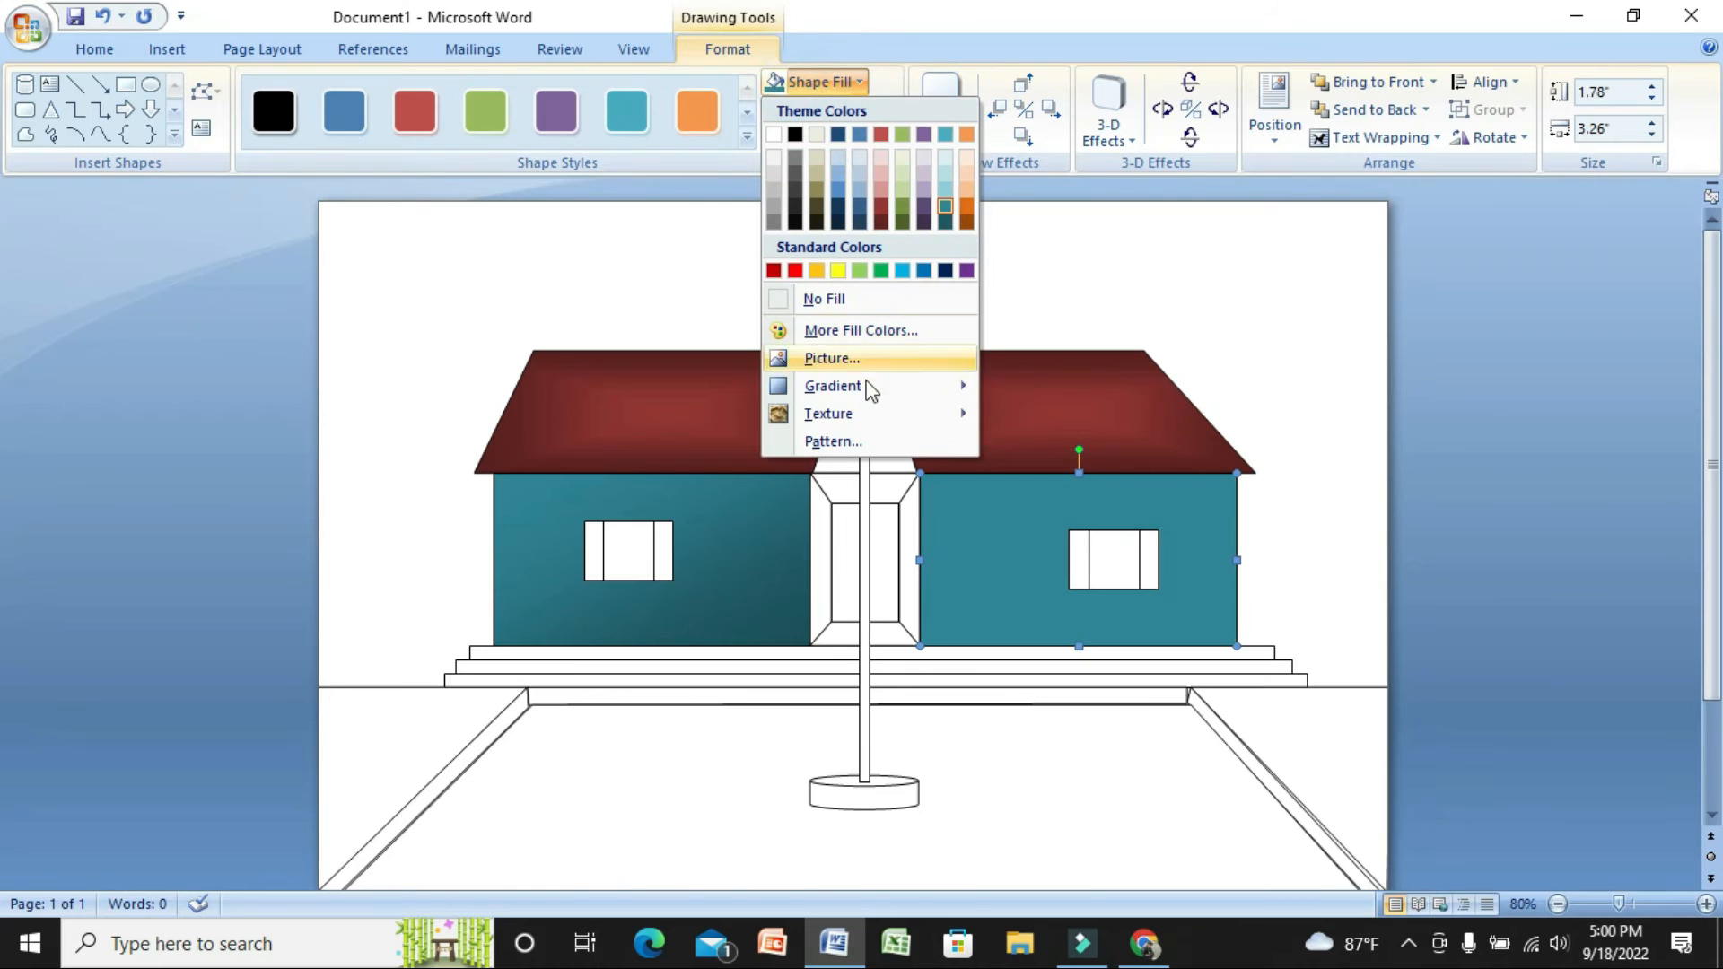
pyautogui.moveTo(907, 399)
pyautogui.click(1293, 754)
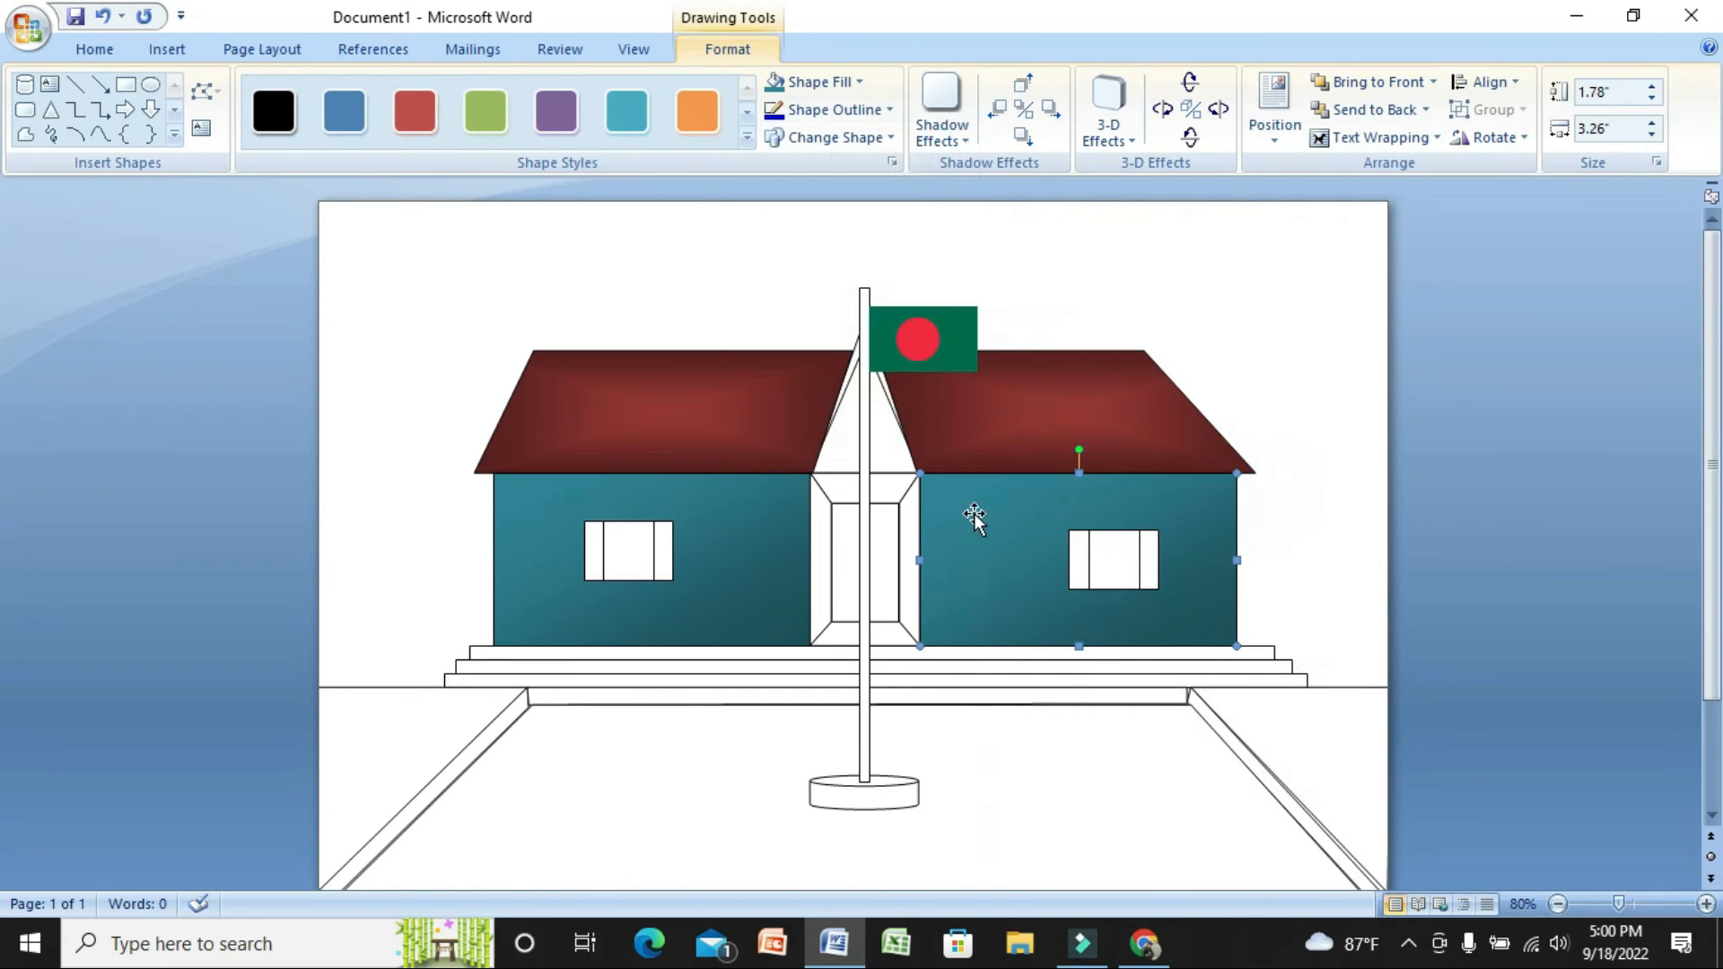
# Move the flag picture over the right roof and shift the flagpole left, clear of the porch gable
pyautogui.moveTo(898, 345); pyautogui.dragTo(999, 345)
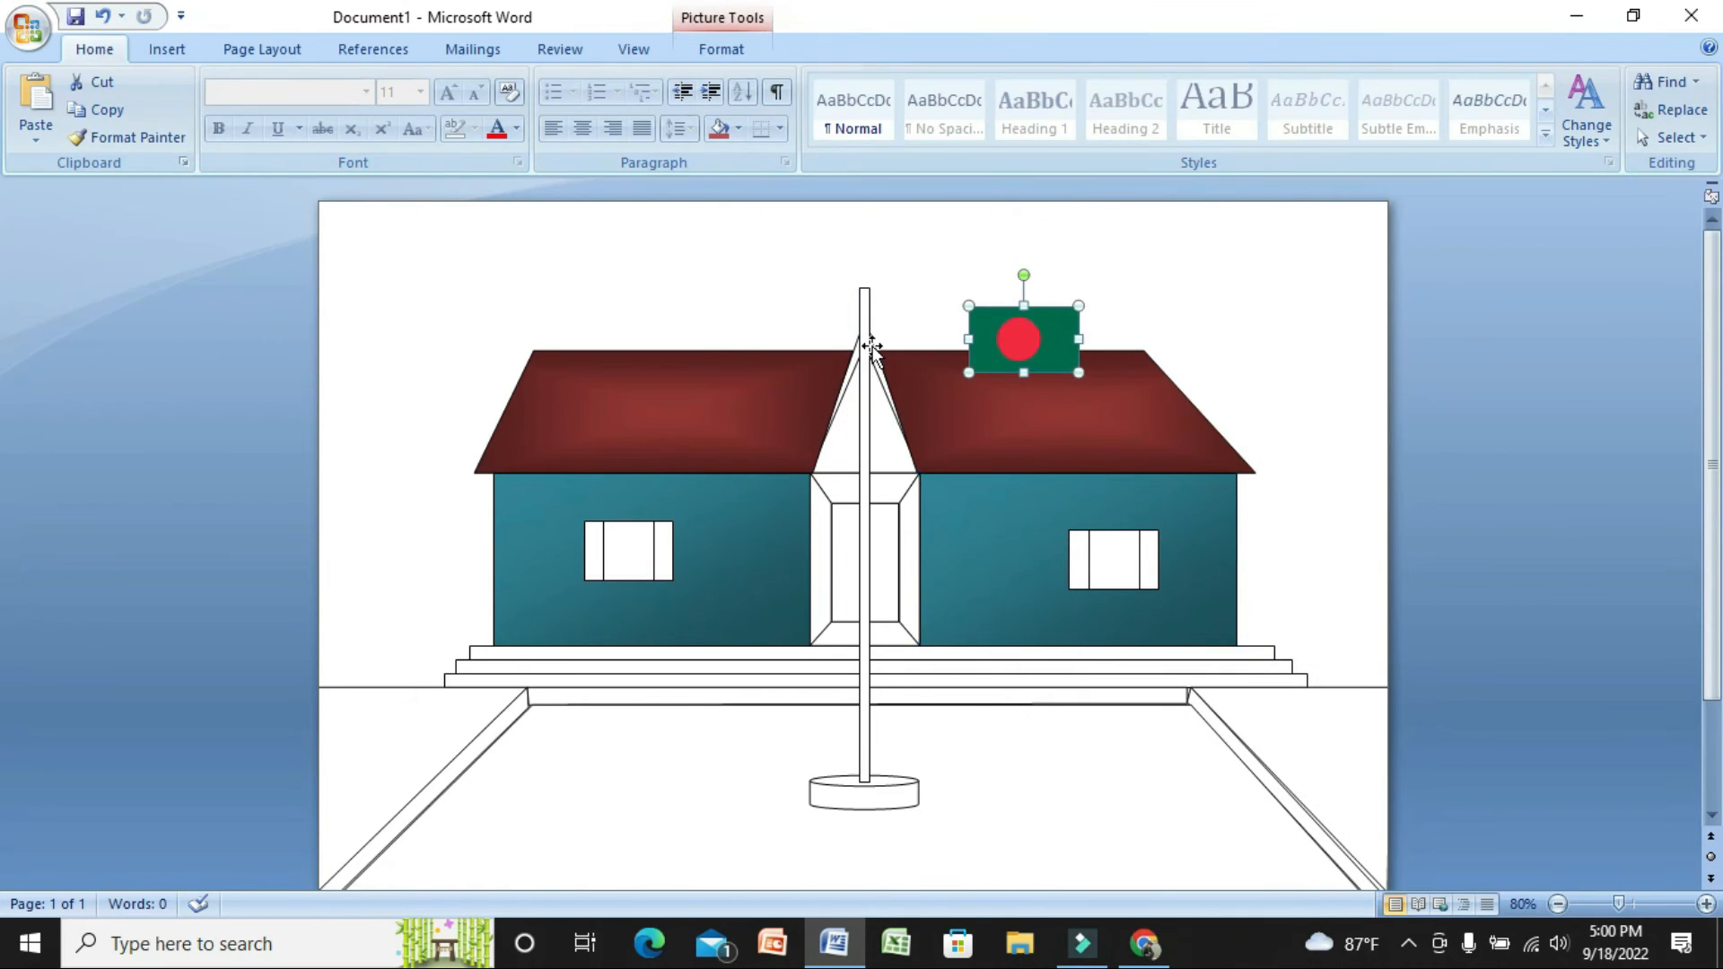
pyautogui.click(866, 343)
pyautogui.moveTo(866, 303); pyautogui.dragTo(807, 275)
# Fill the outer triangle of the porch gable with bright red
pyautogui.click(859, 332)
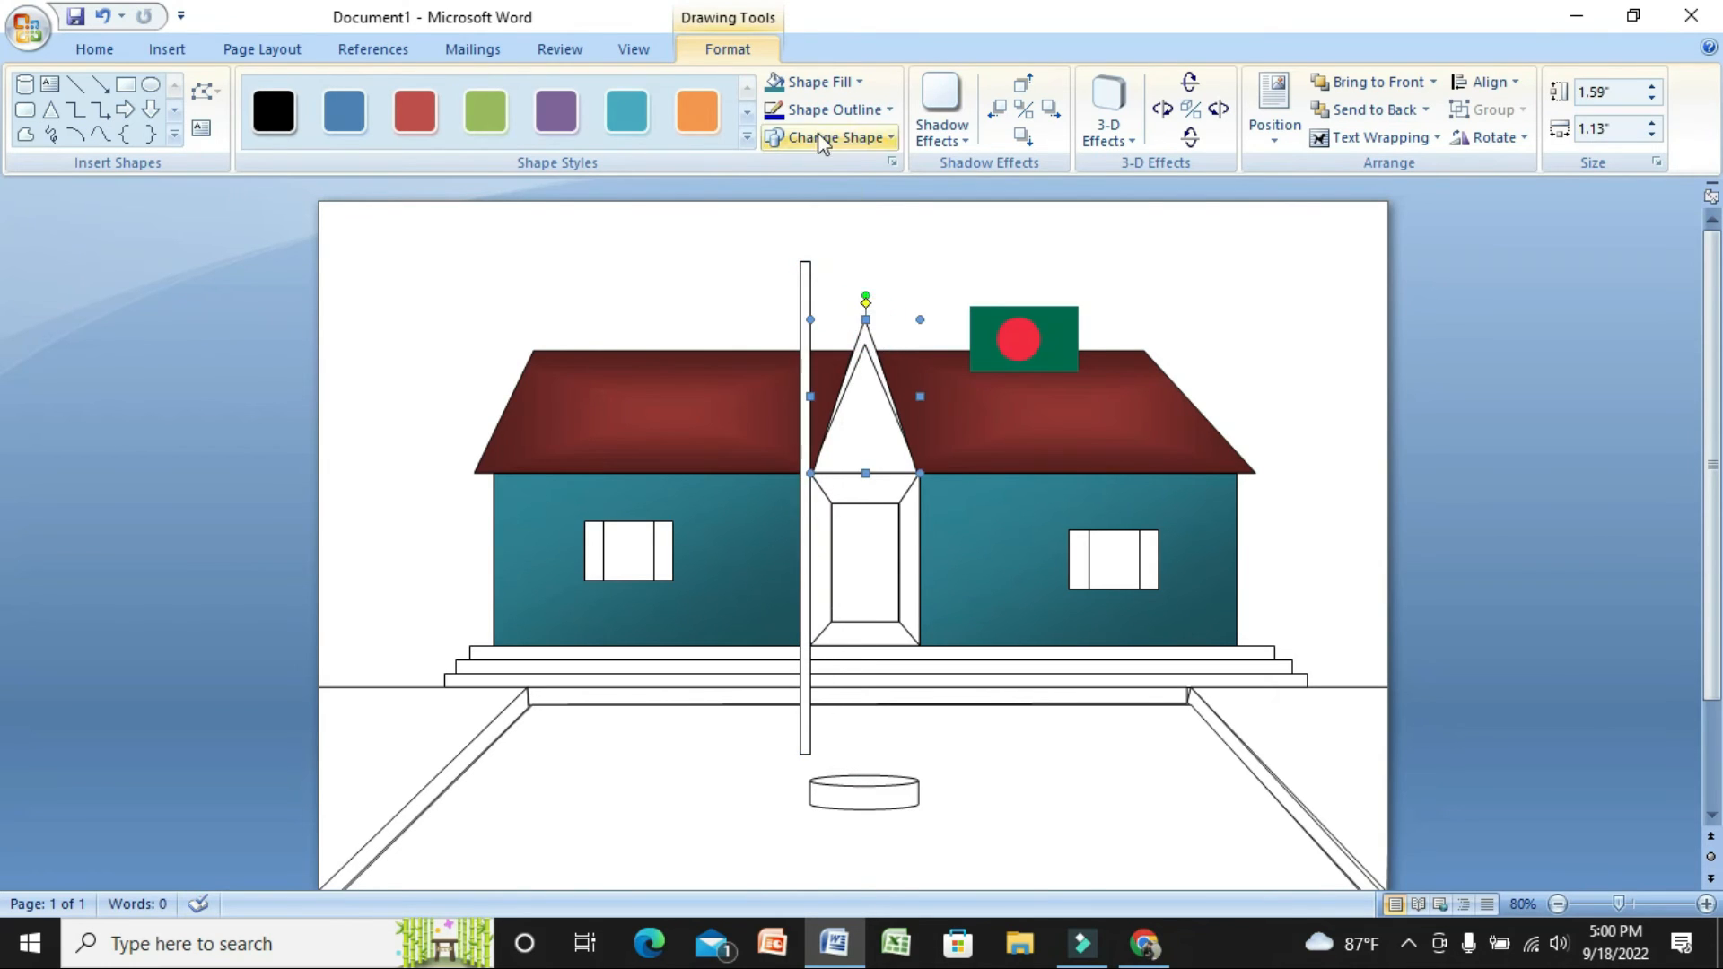
pyautogui.click(810, 84)
pyautogui.hotkey('ctrl', 'z')
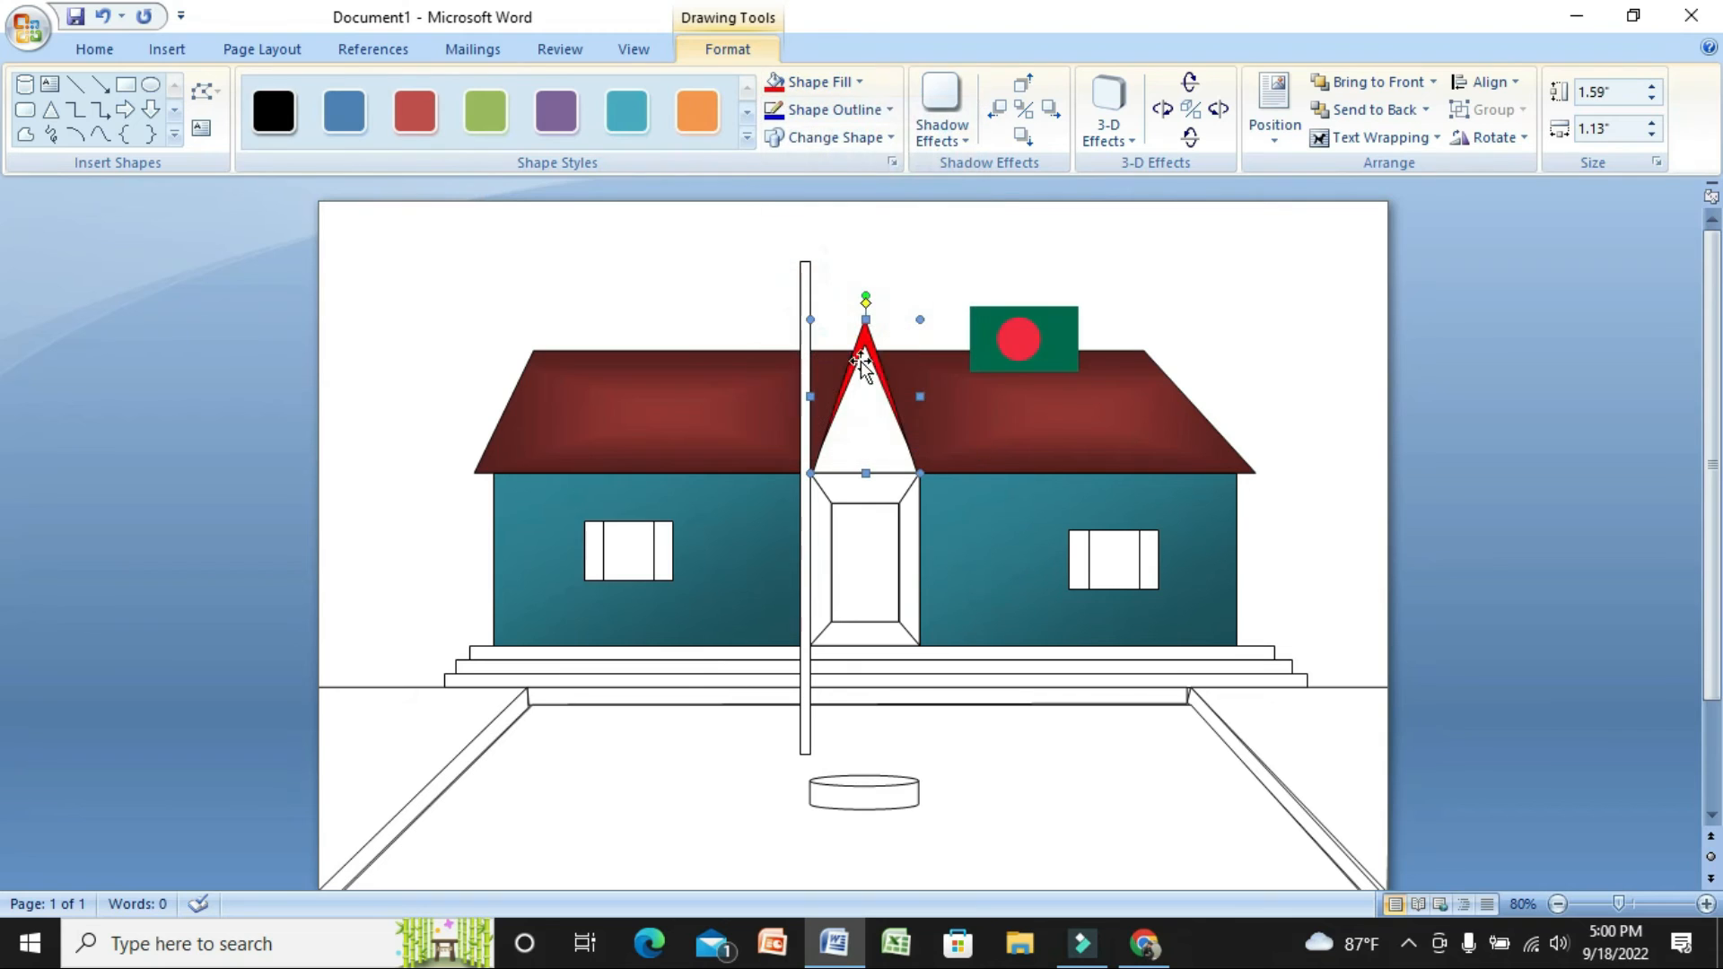
# Fill the porch gable's inner triangle with yellow and the door frame's upper and lower panels with the lighter 80% dark blue theme colour
pyautogui.click(817, 88)
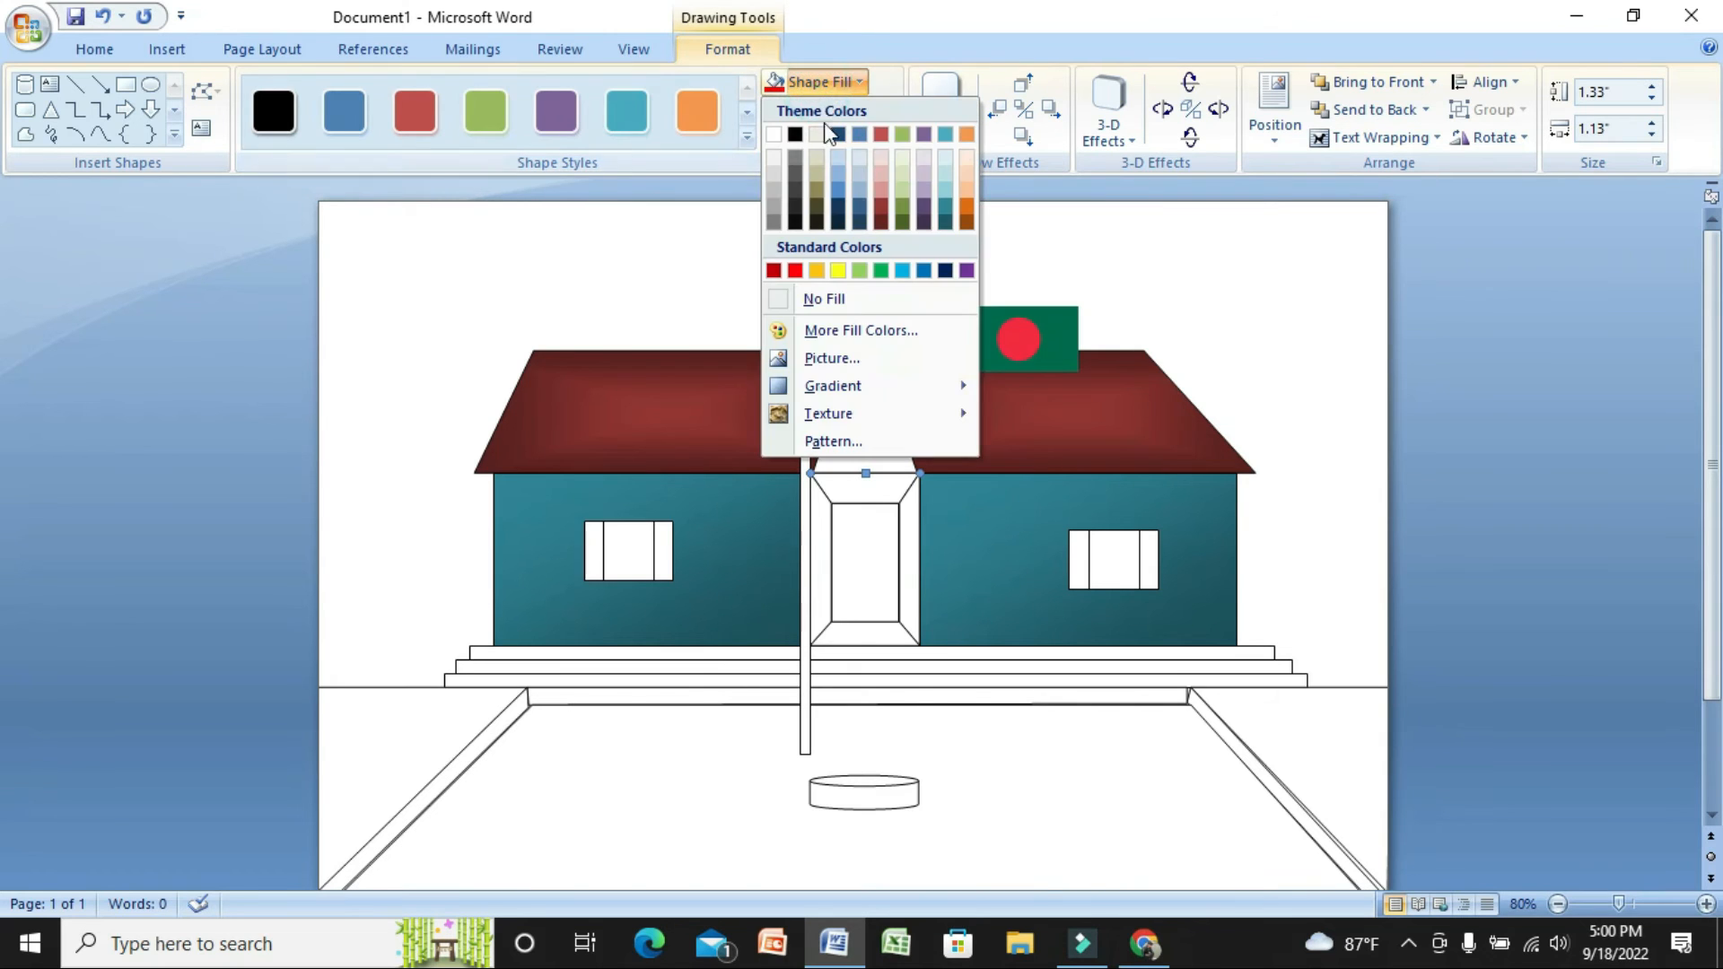
pyautogui.click(837, 269)
pyautogui.click(873, 477)
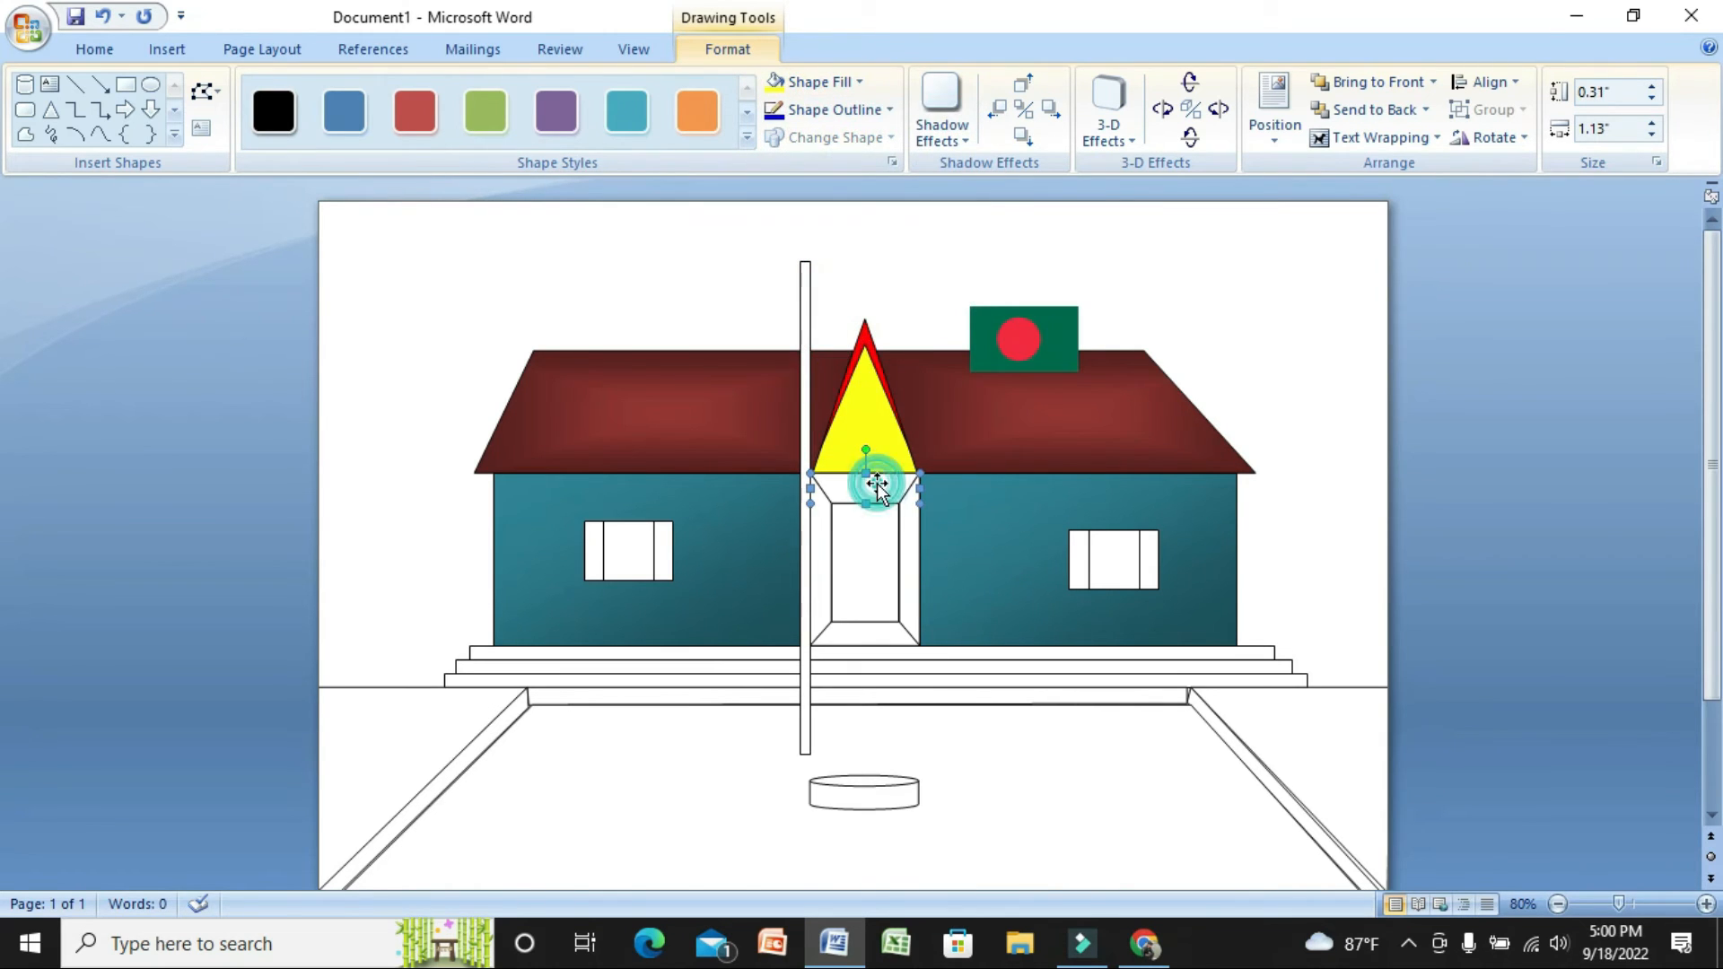
pyautogui.click(809, 81)
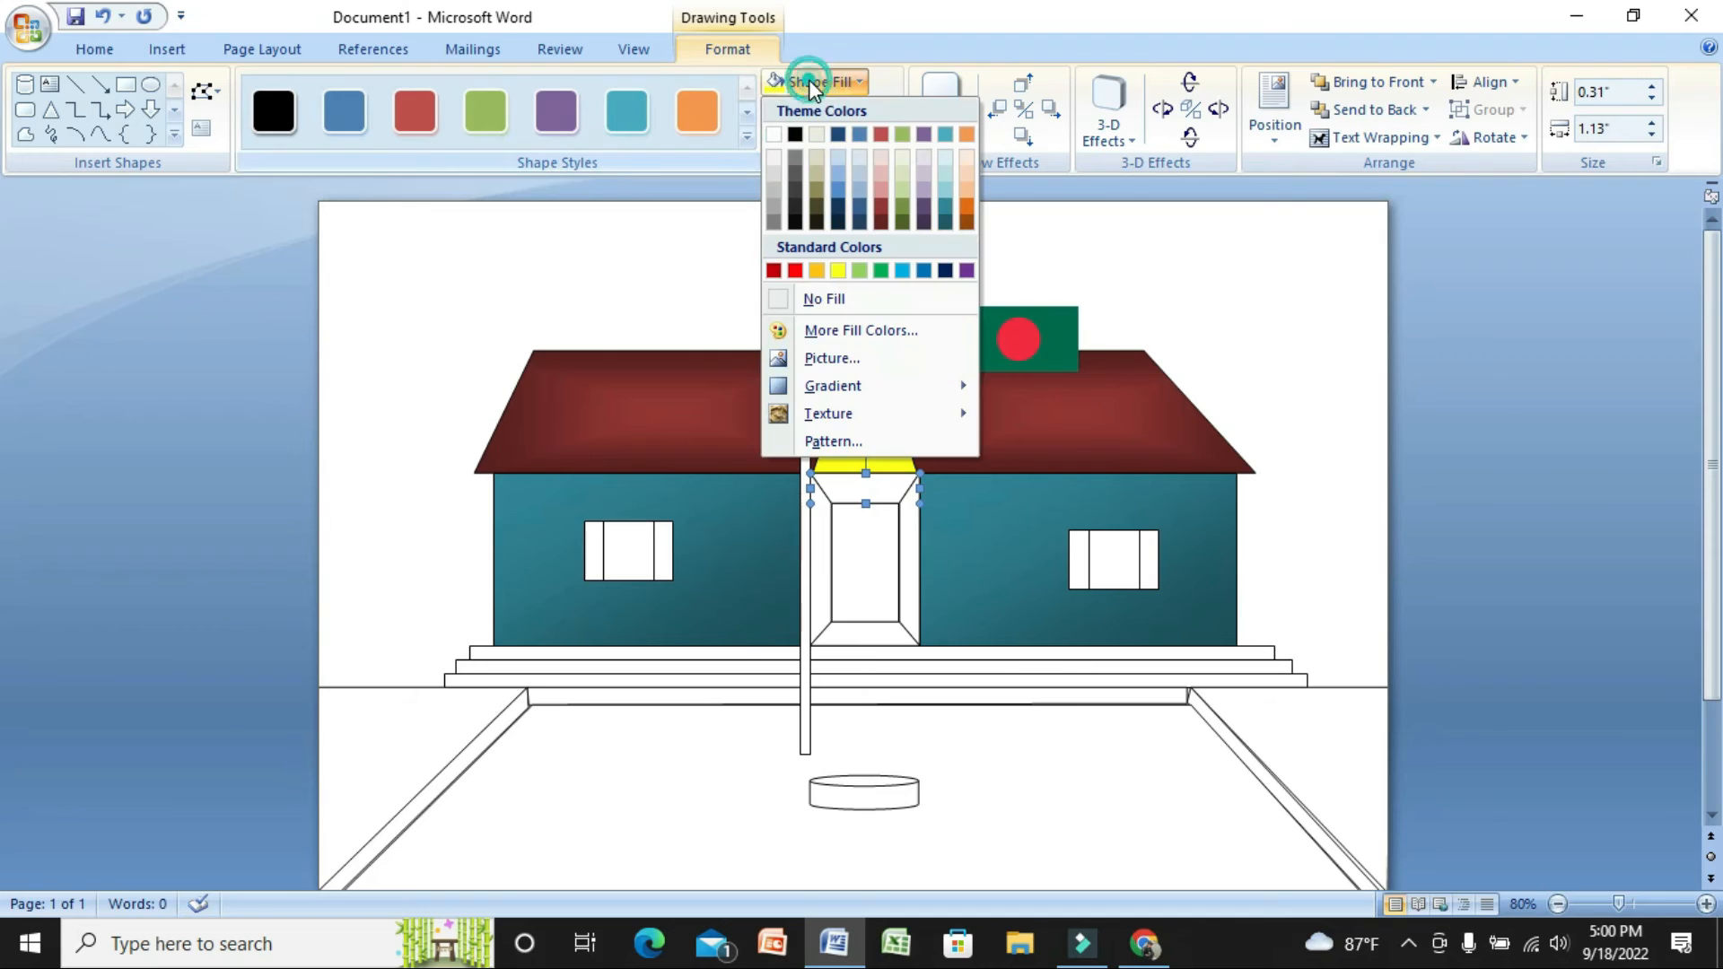
pyautogui.click(838, 159)
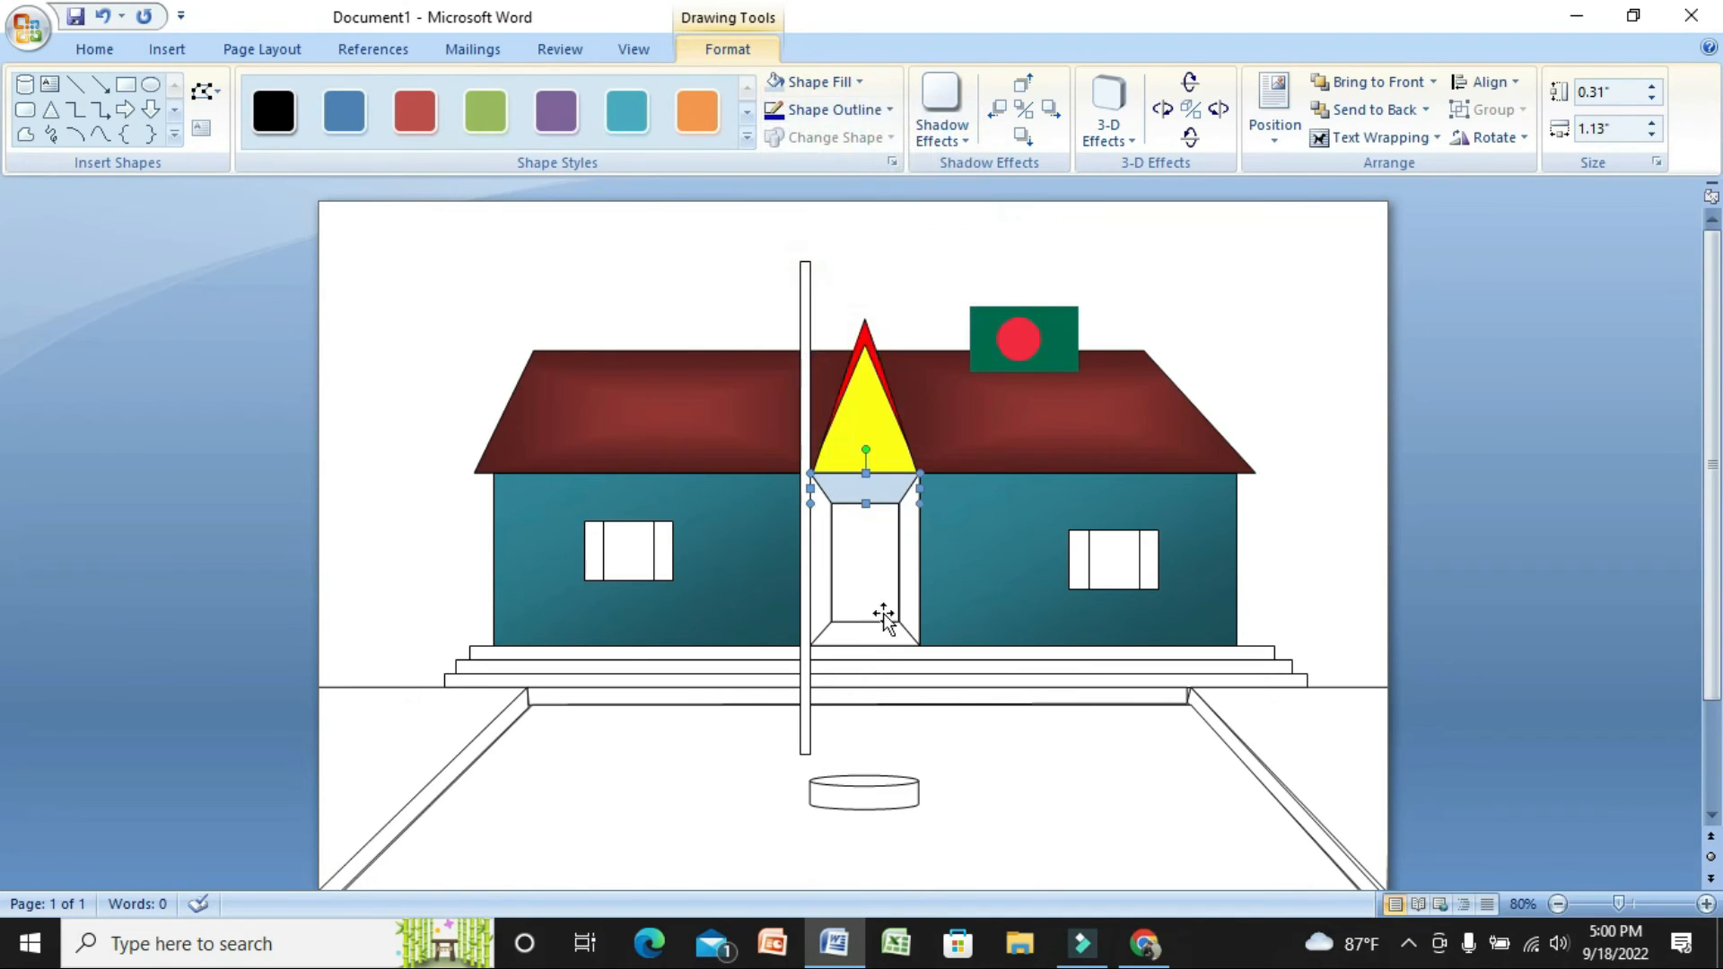
pyautogui.click(874, 627)
pyautogui.click(779, 81)
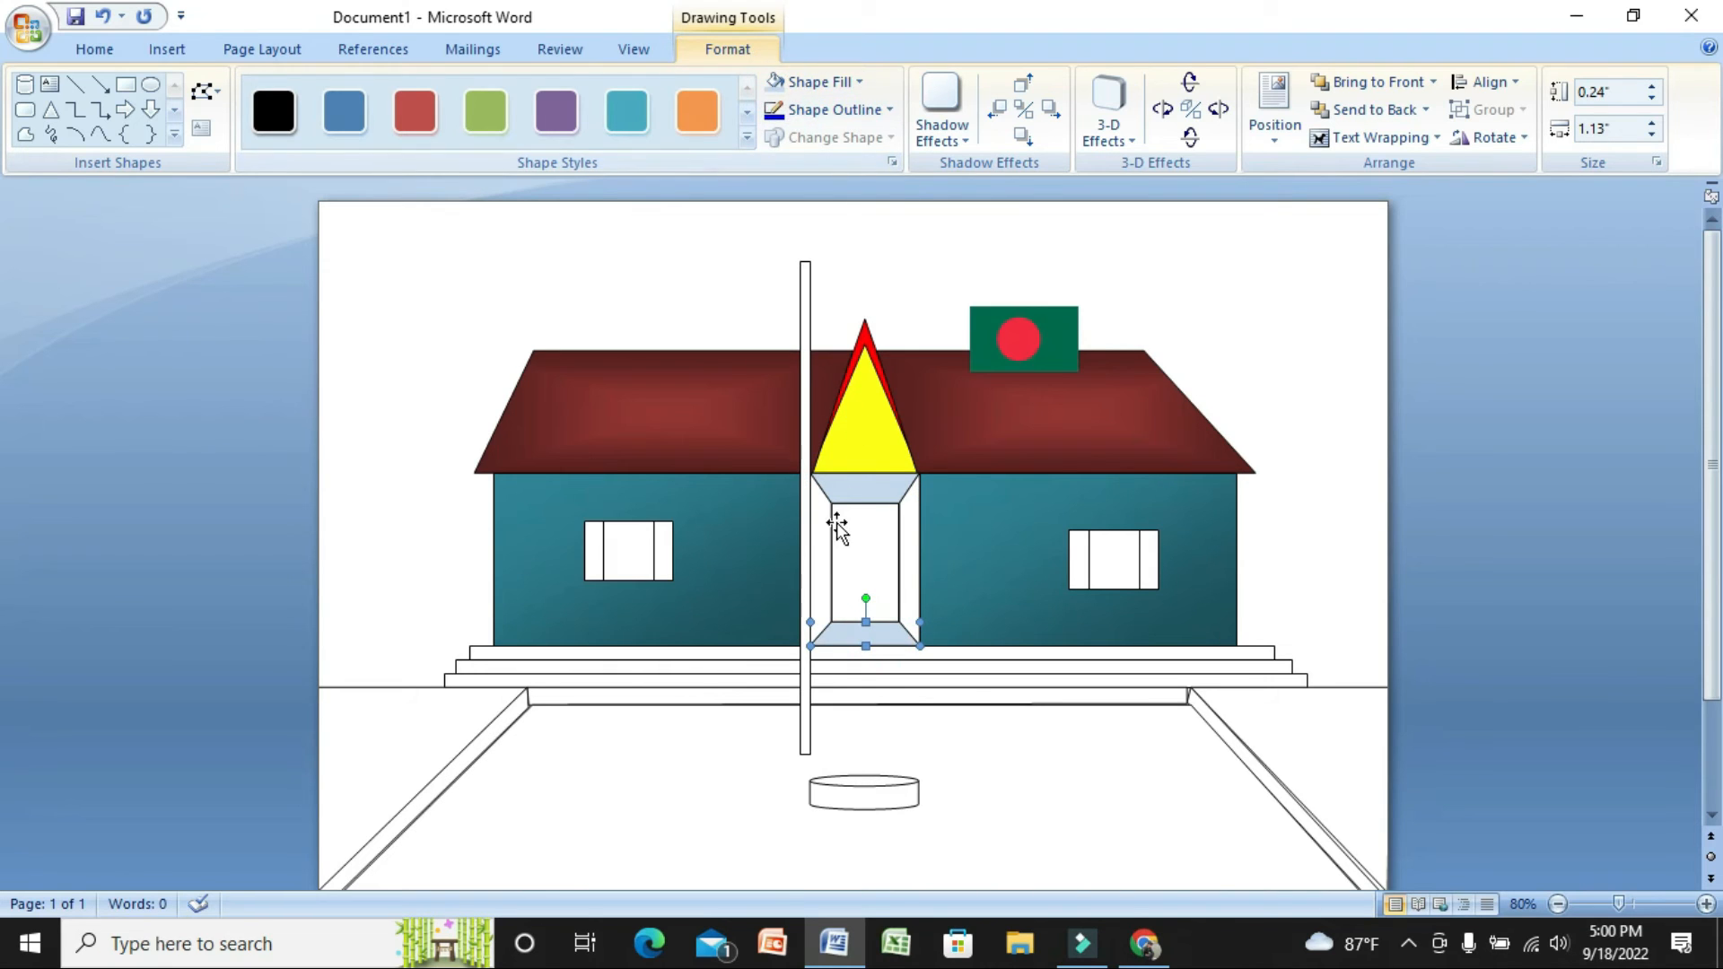
# Fill the door frame's left and right side panels with the darker 25% tan theme colour
pyautogui.click(830, 538)
pyautogui.click(816, 82)
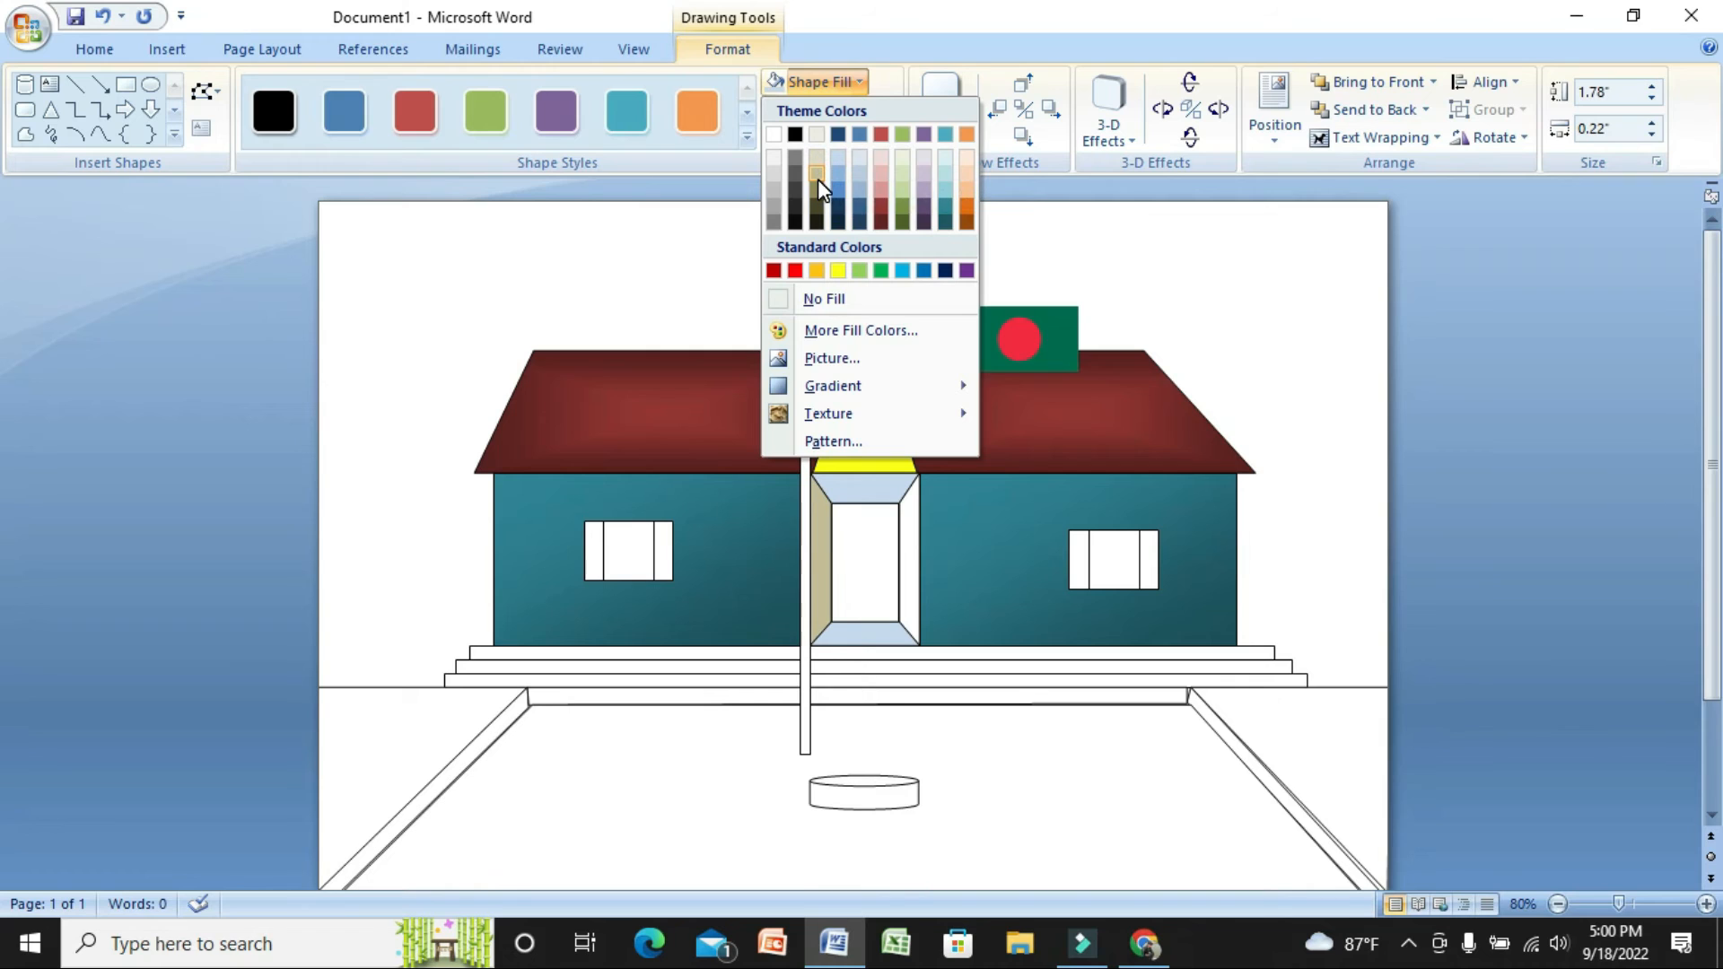
pyautogui.click(816, 180)
pyautogui.click(917, 517)
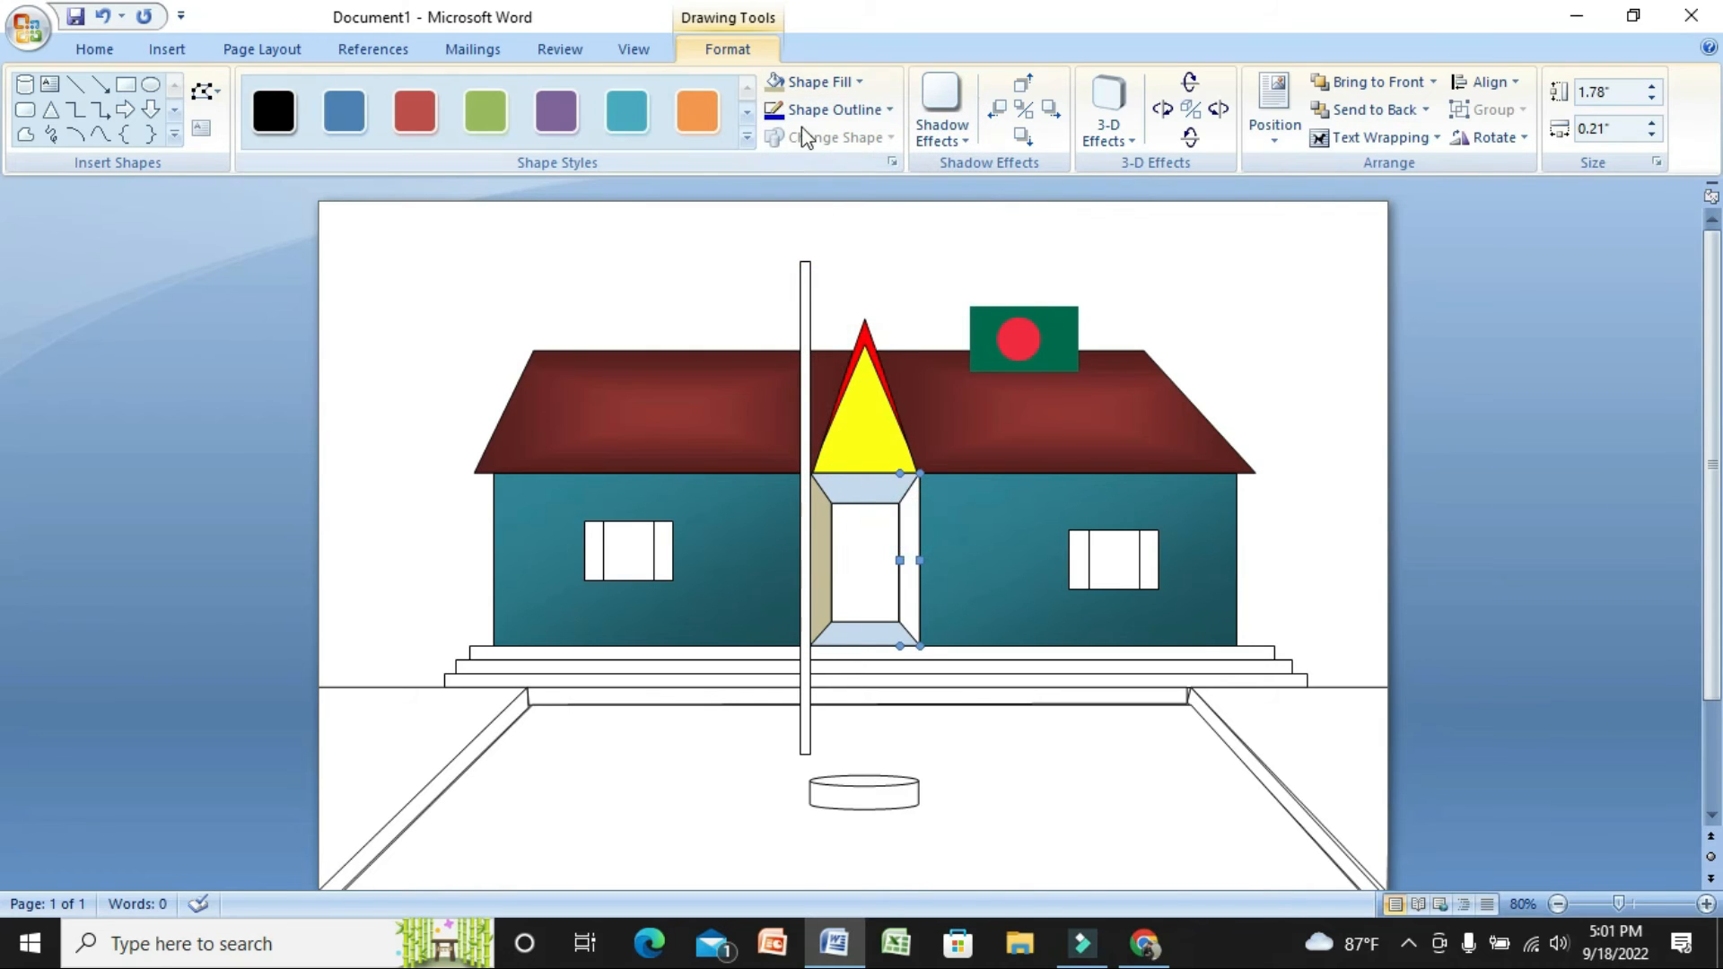
pyautogui.click(781, 81)
# Fill the door opening inside the frame with black
pyautogui.click(862, 536)
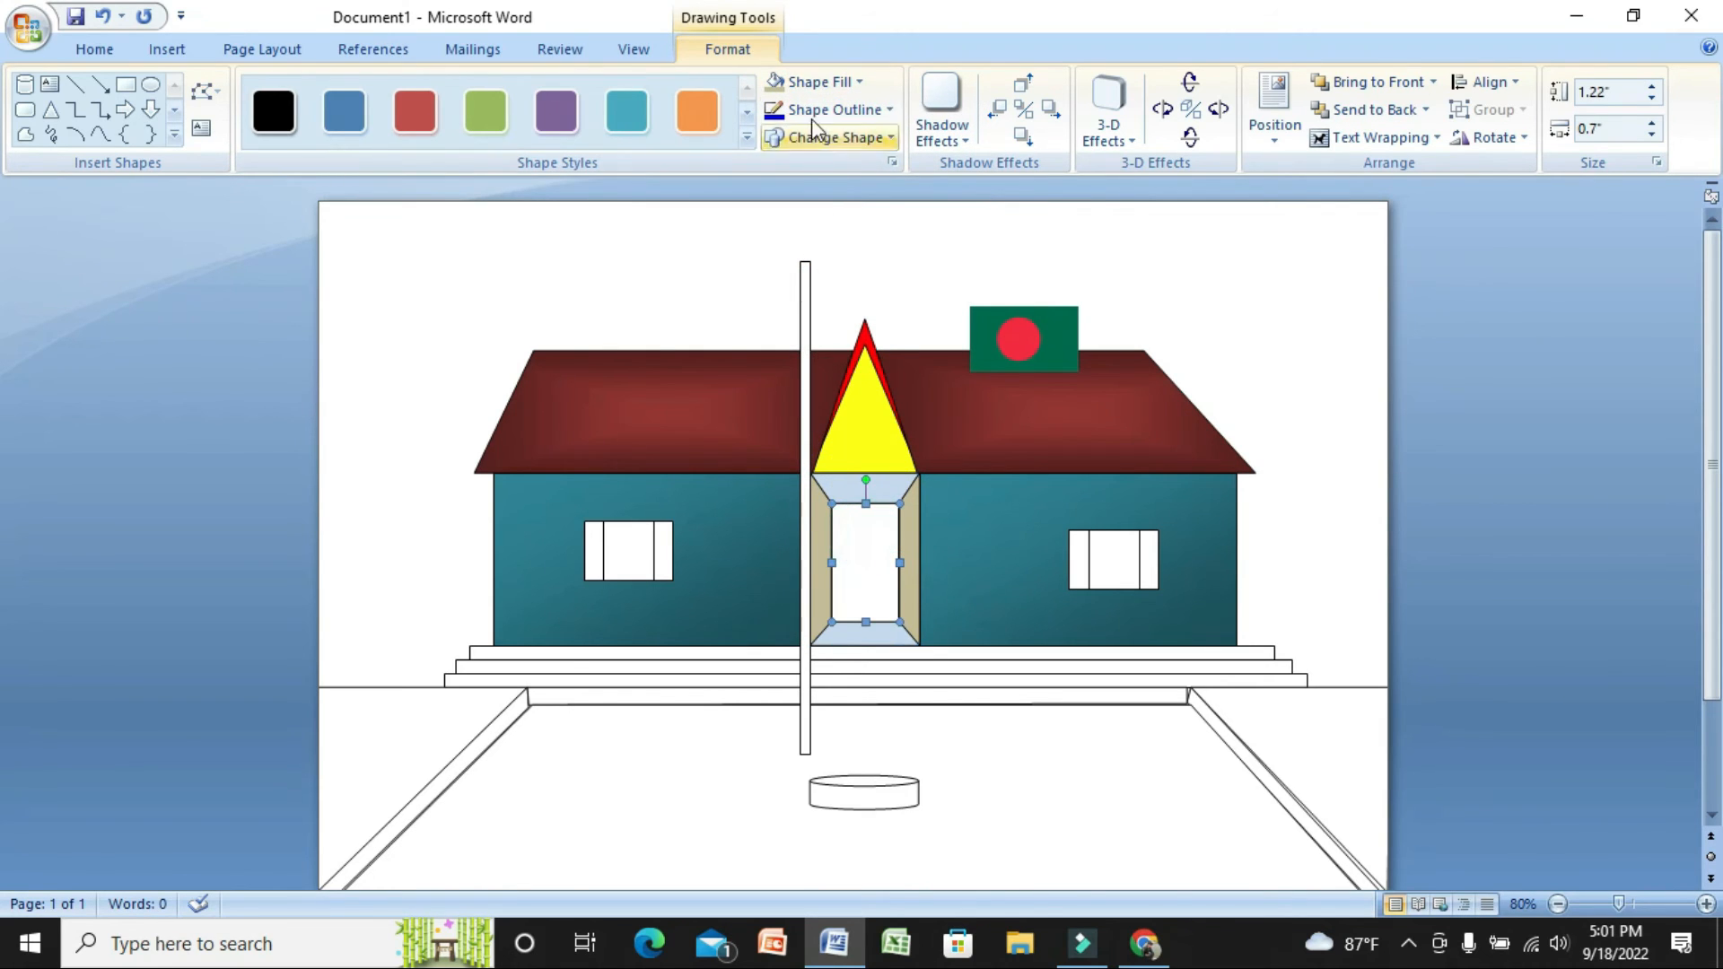
pyautogui.click(813, 82)
pyautogui.click(798, 136)
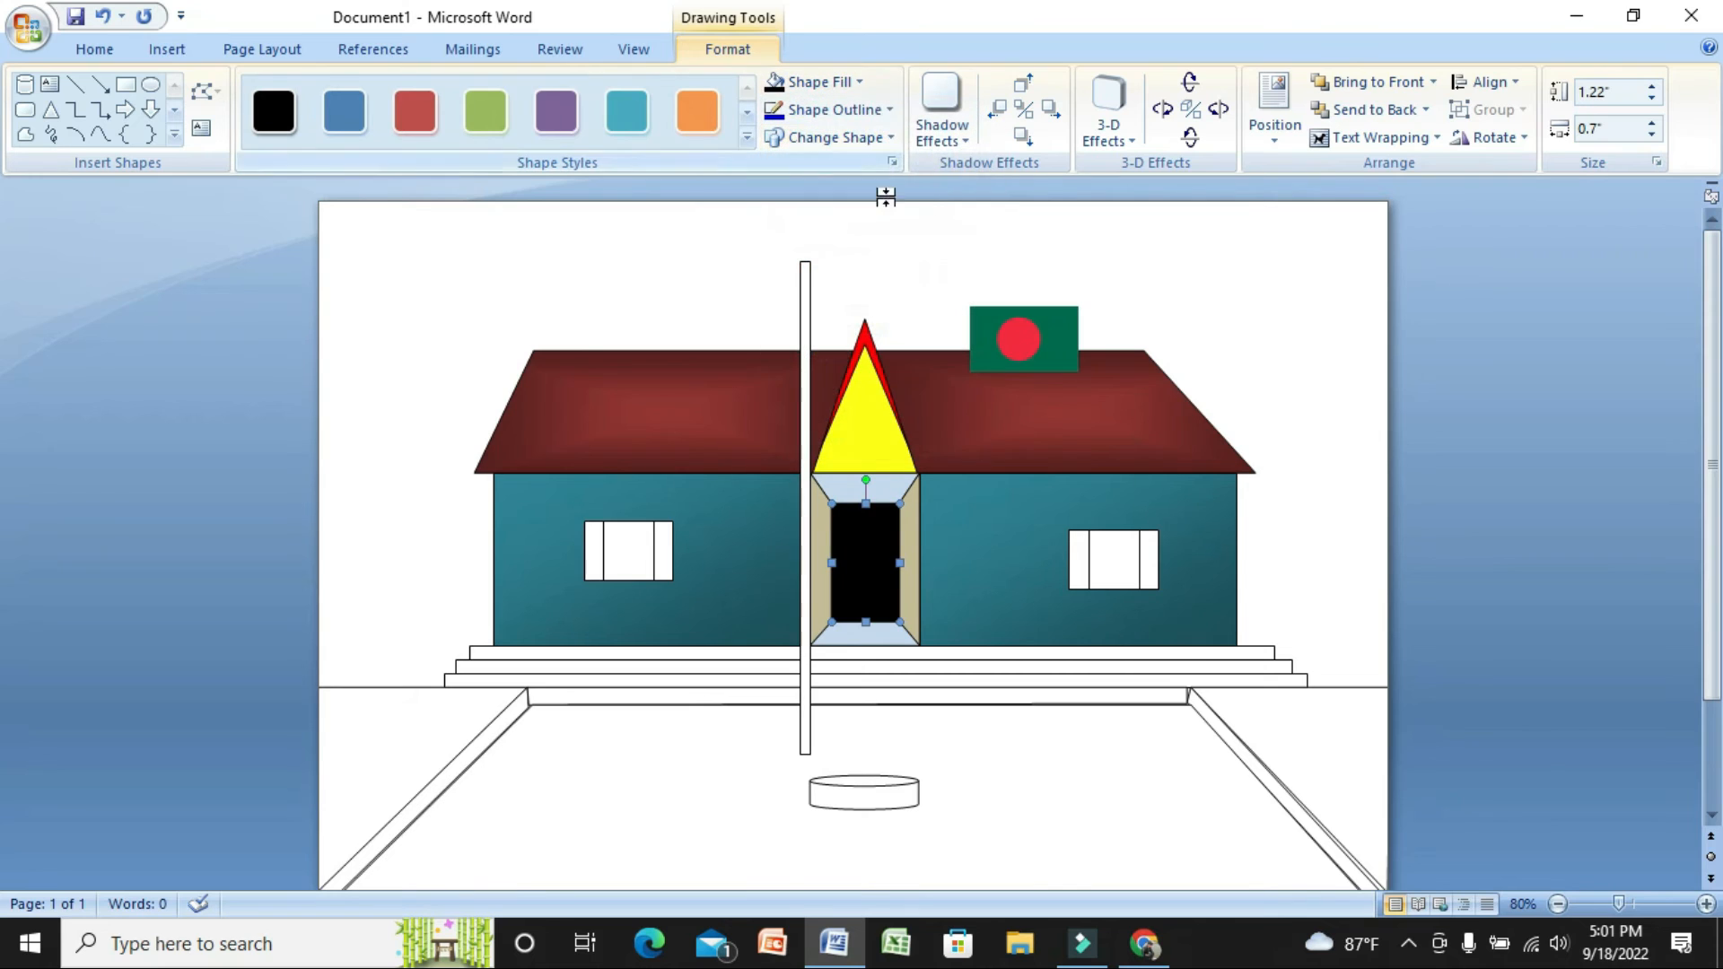
# Move the flagpole back in front of the door and centre its foot on the round base
pyautogui.moveTo(804, 296); pyautogui.dragTo(855, 321)
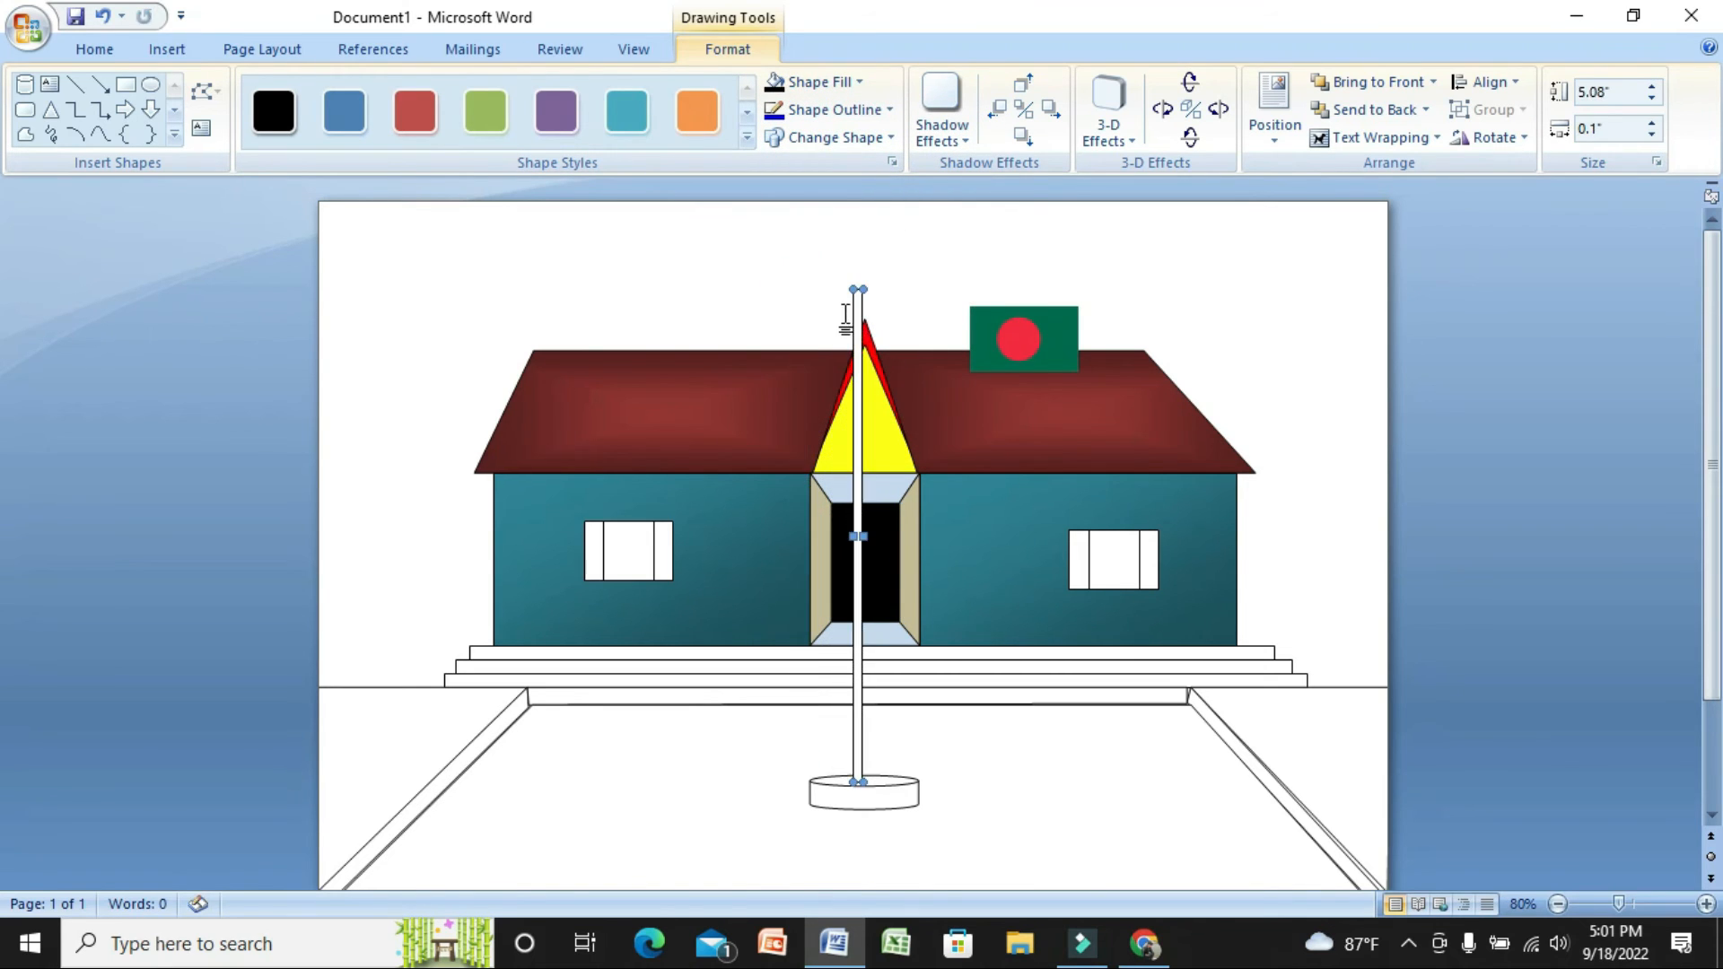
pyautogui.hotkey('ctrl', 'Right')
pyautogui.hotkey('ctrl', 'Right')
pyautogui.hotkey('ctrl', 'Right')
pyautogui.hotkey('ctrl', 'Right')
pyautogui.hotkey('ctrl', 'Right')
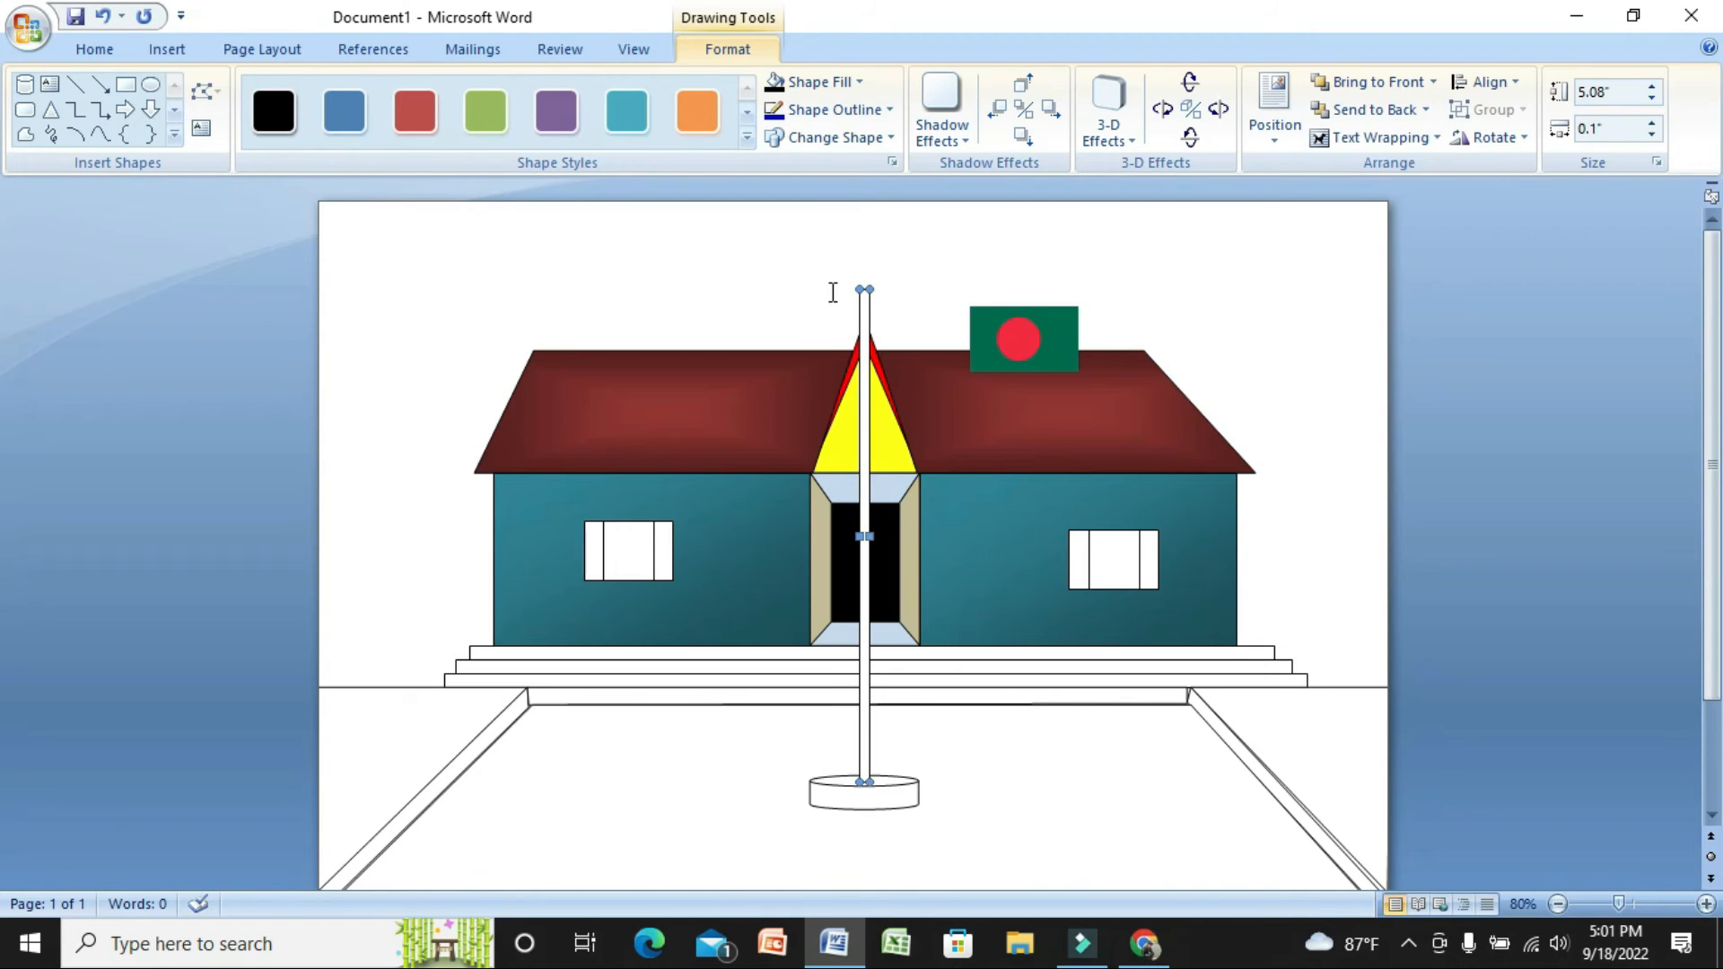
pyautogui.hotkey('ctrl', 'Left')
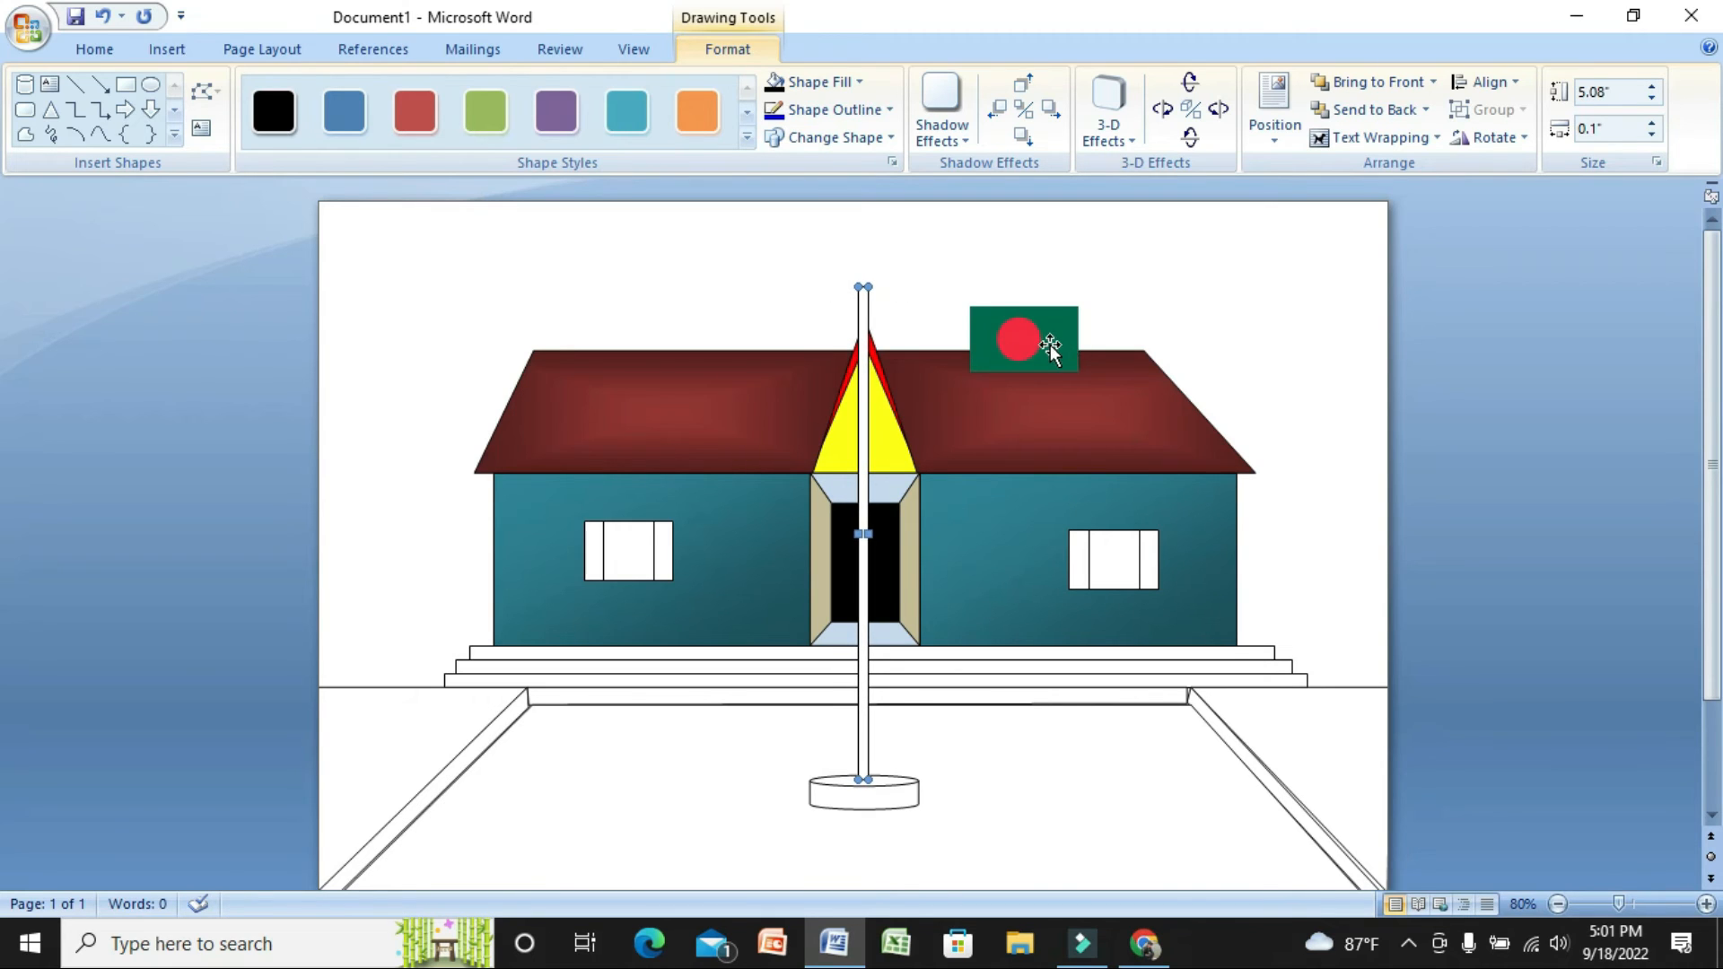
# Move the flag picture left against the right side of the flagpole and nudge it slightly up, near the pole's top
pyautogui.click(1049, 344)
pyautogui.press('Left')
pyautogui.press('Left')
pyautogui.press('Left')
pyautogui.press('Left')
pyautogui.press('Left')
pyautogui.press('Left')
pyautogui.press('Left')
pyautogui.press('Left')
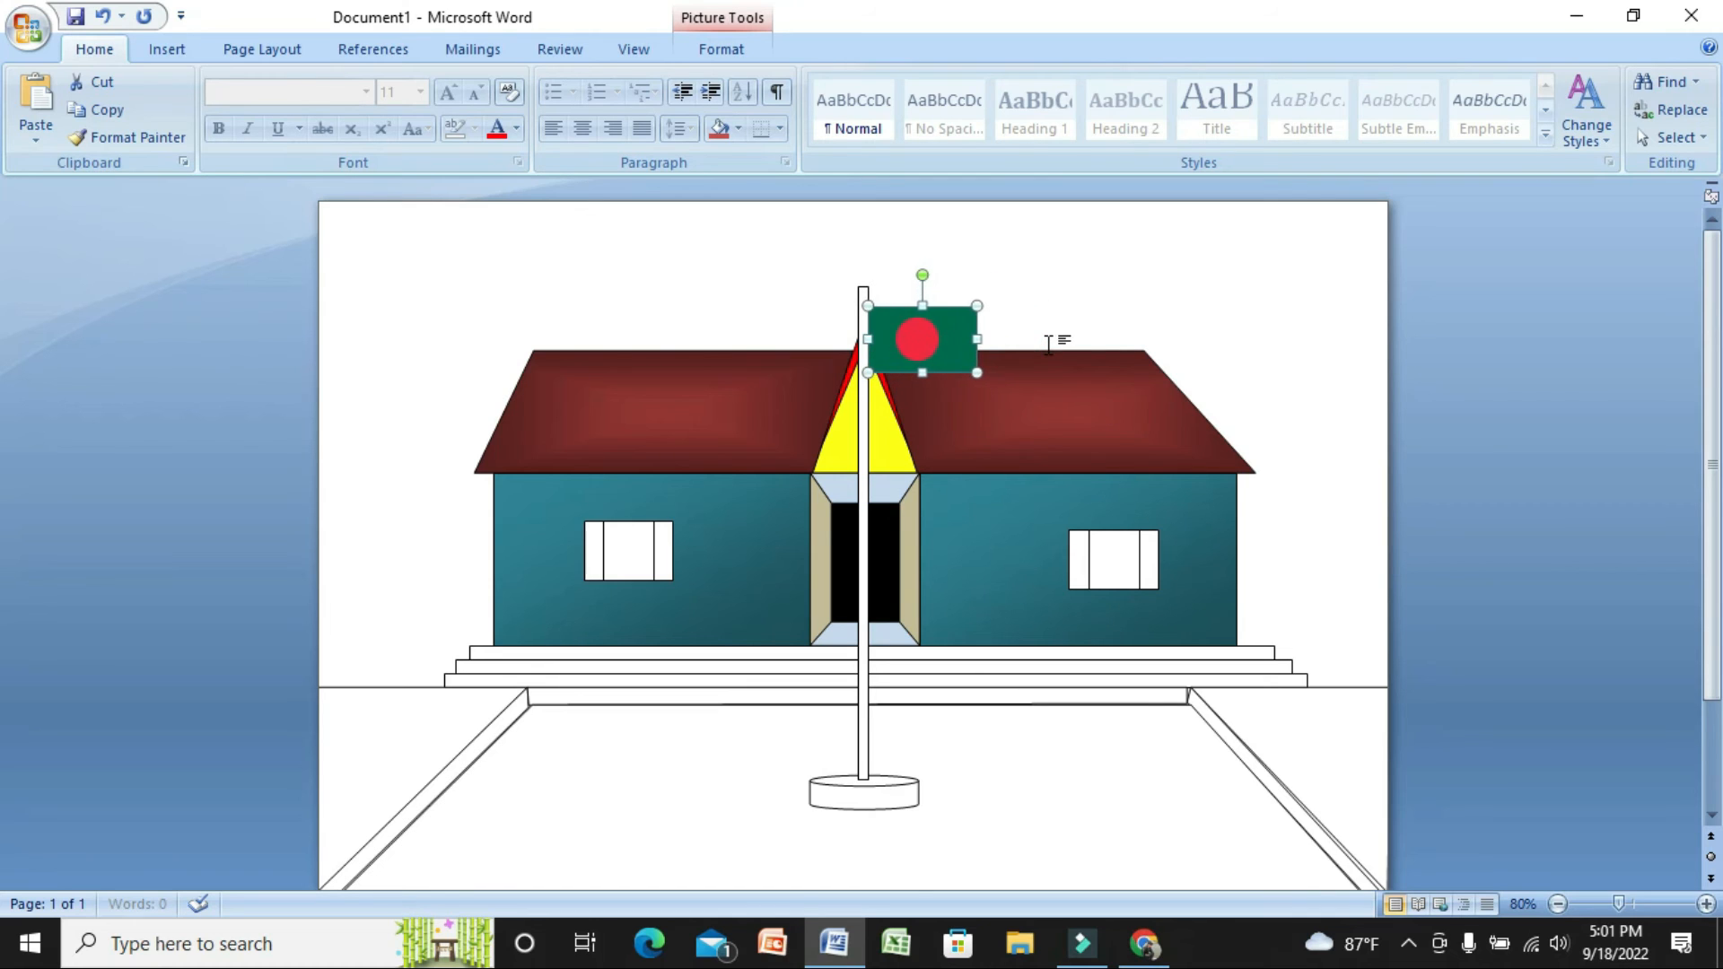
pyautogui.click(1624, 464)
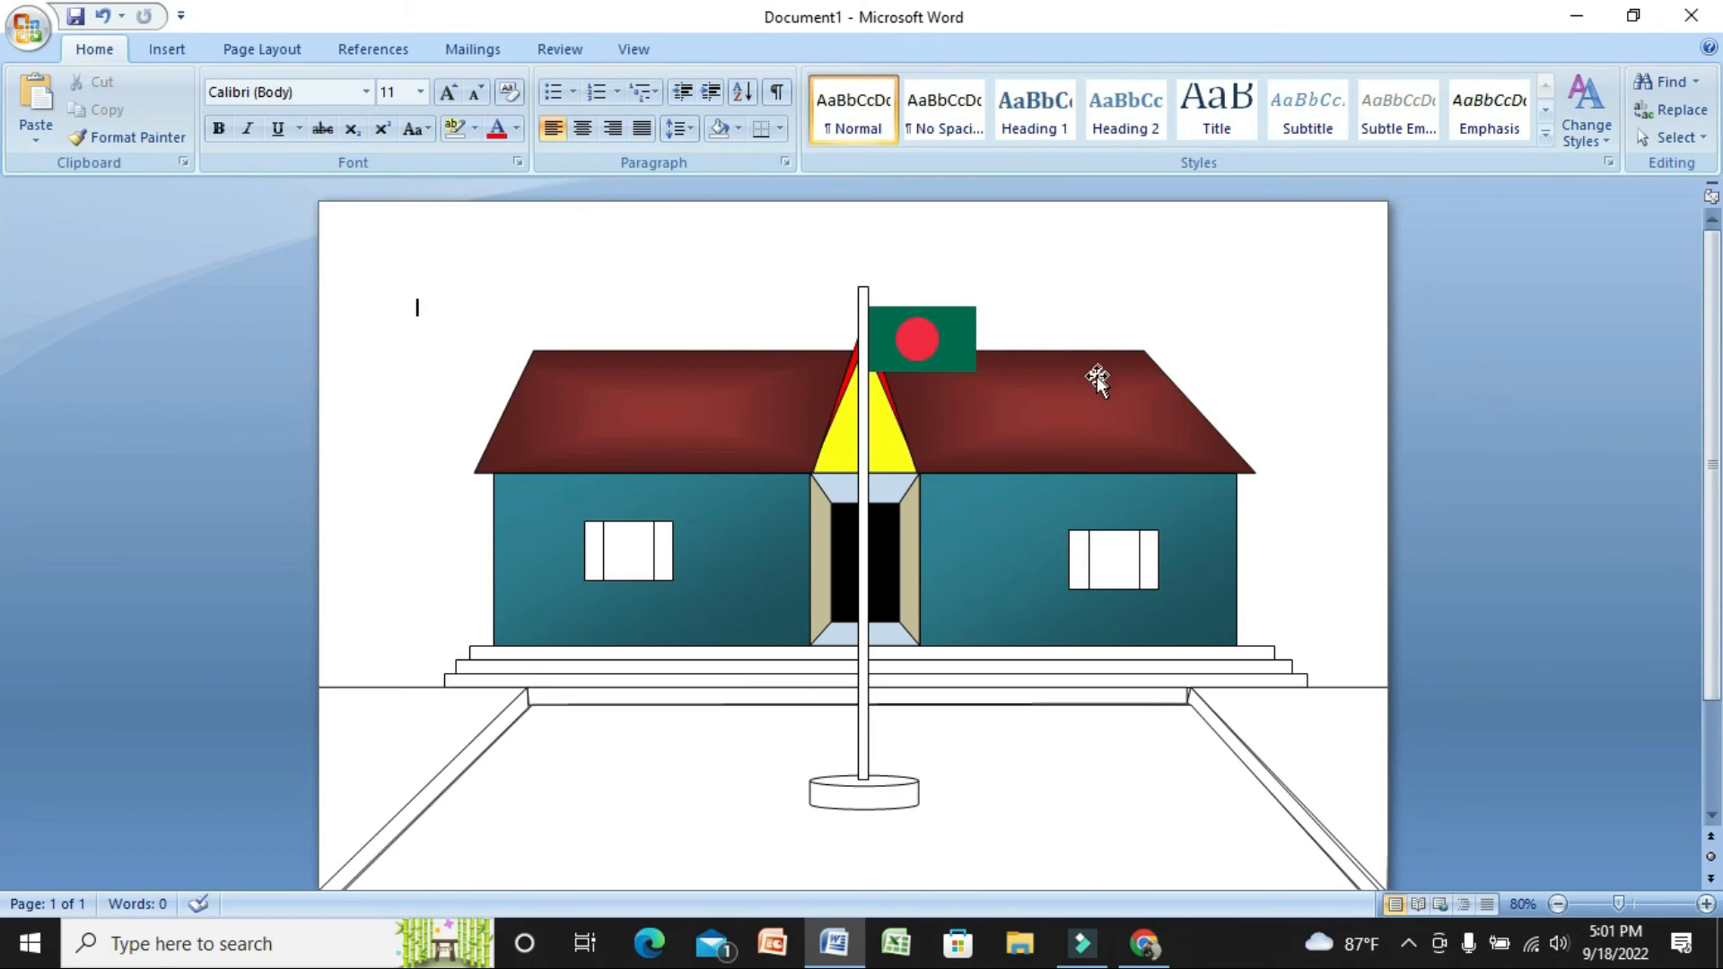
pyautogui.click(950, 350)
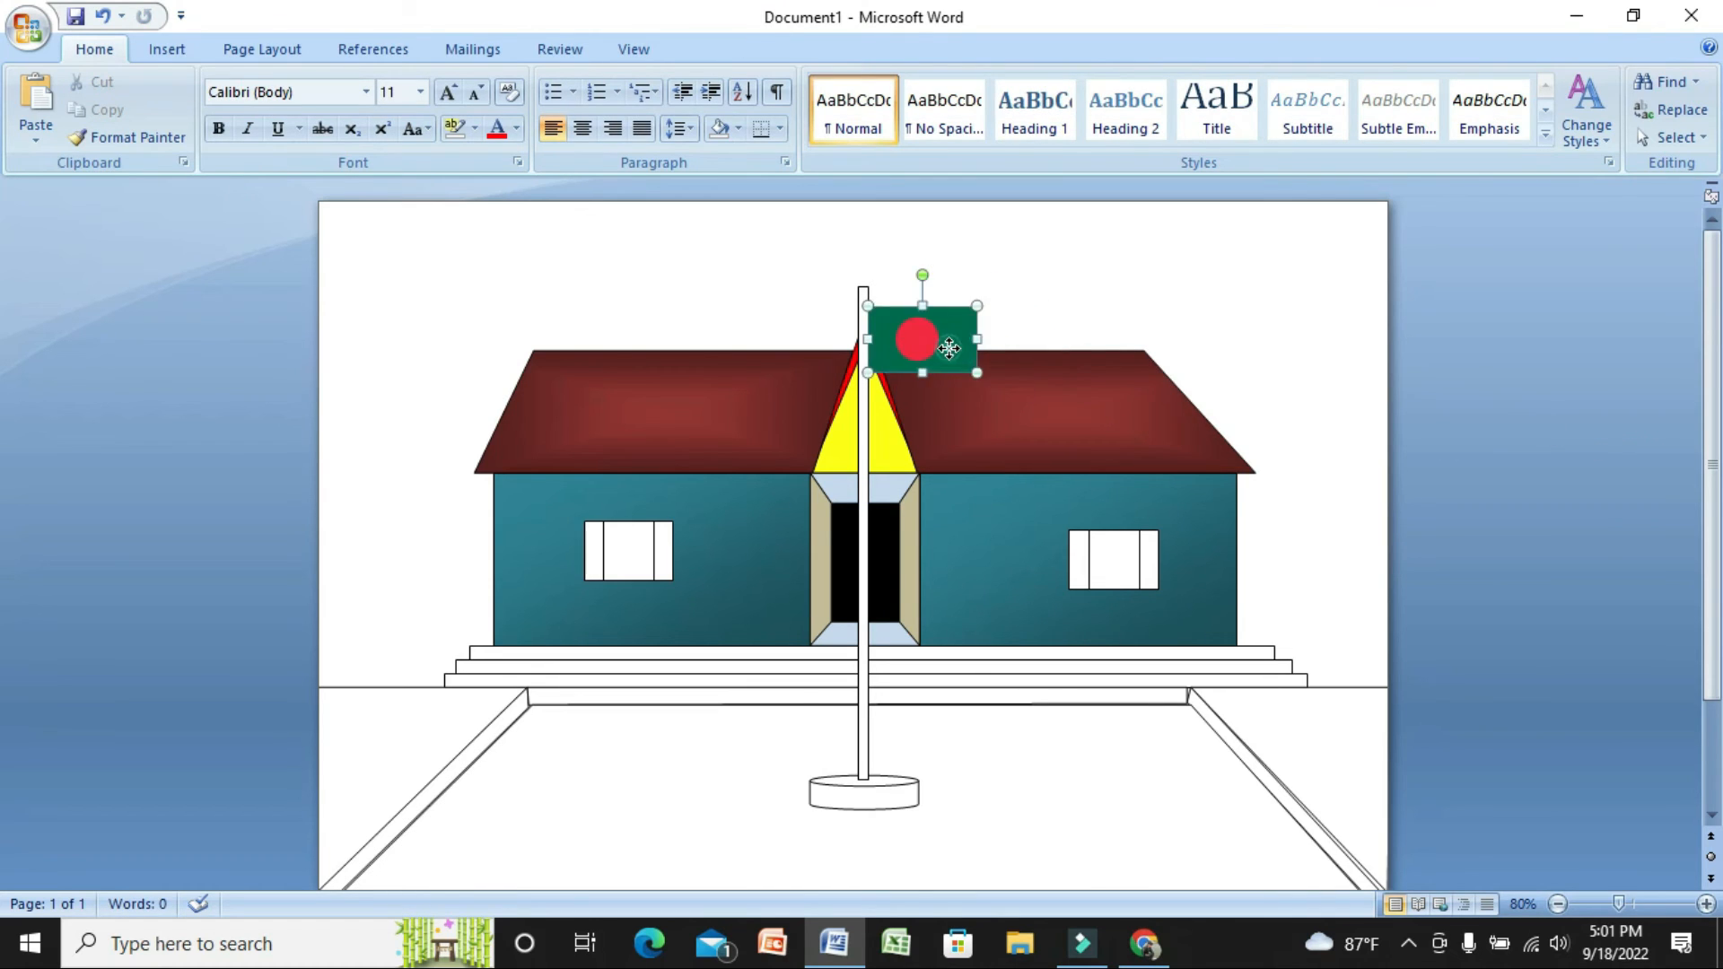
pyautogui.click(1504, 431)
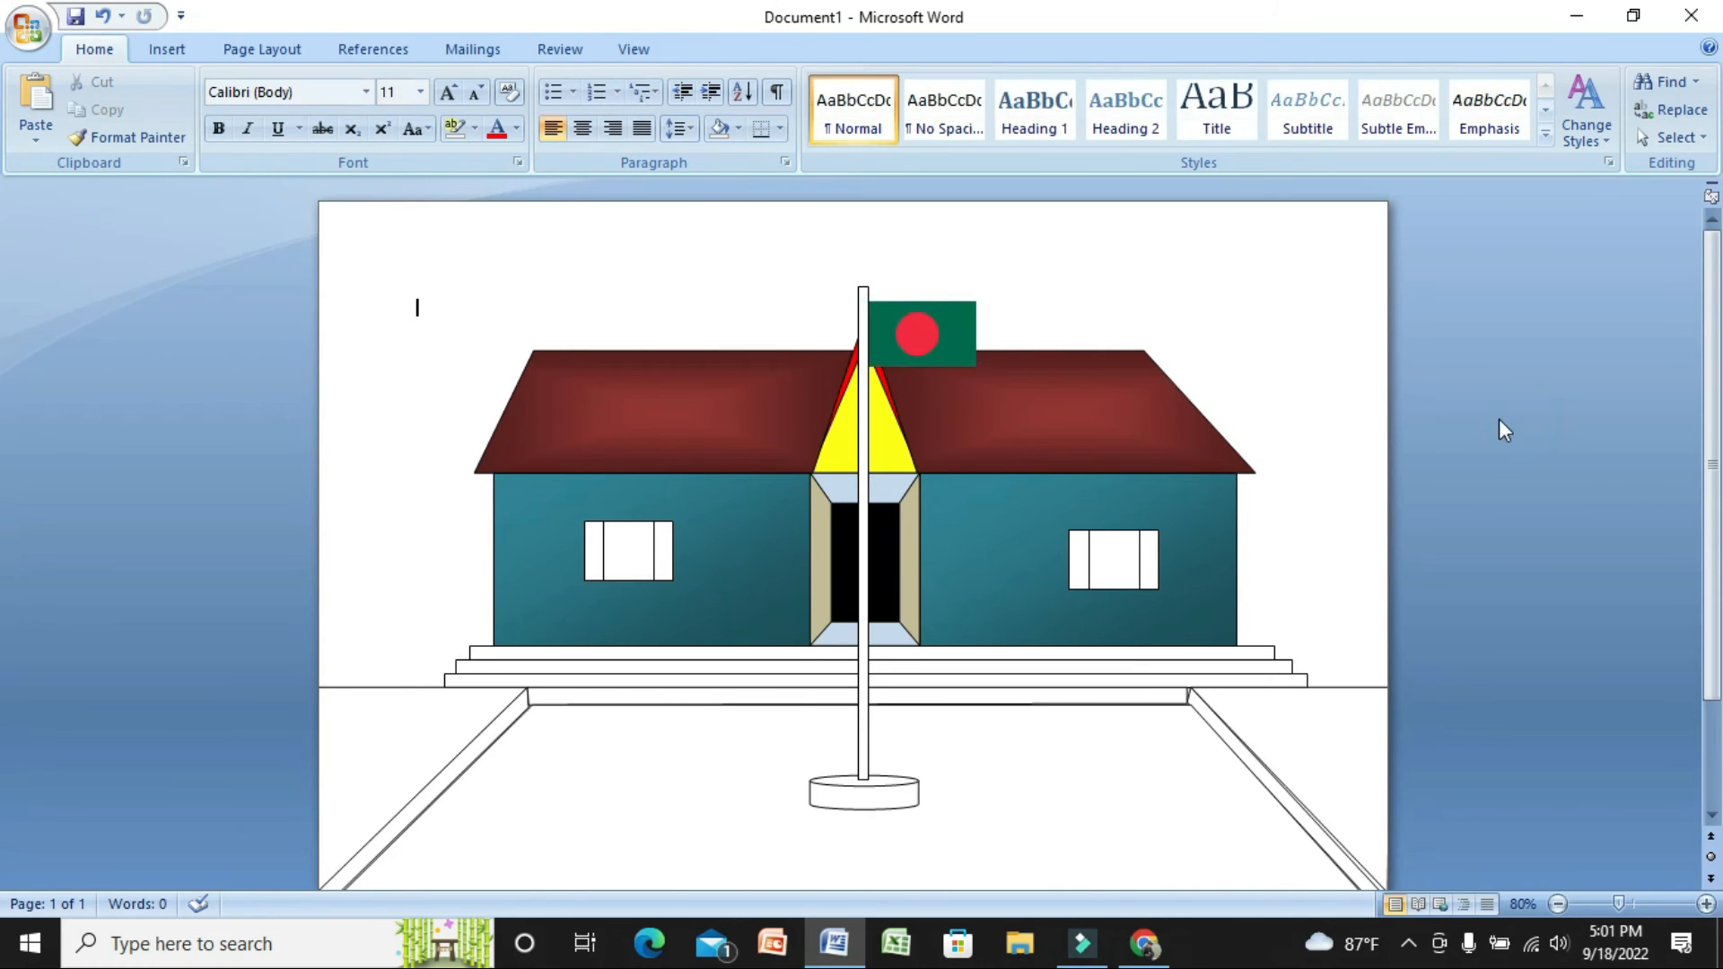
# Fill the side shutters of both windows with the lighter 60% dark blue theme colour
pyautogui.click(599, 554)
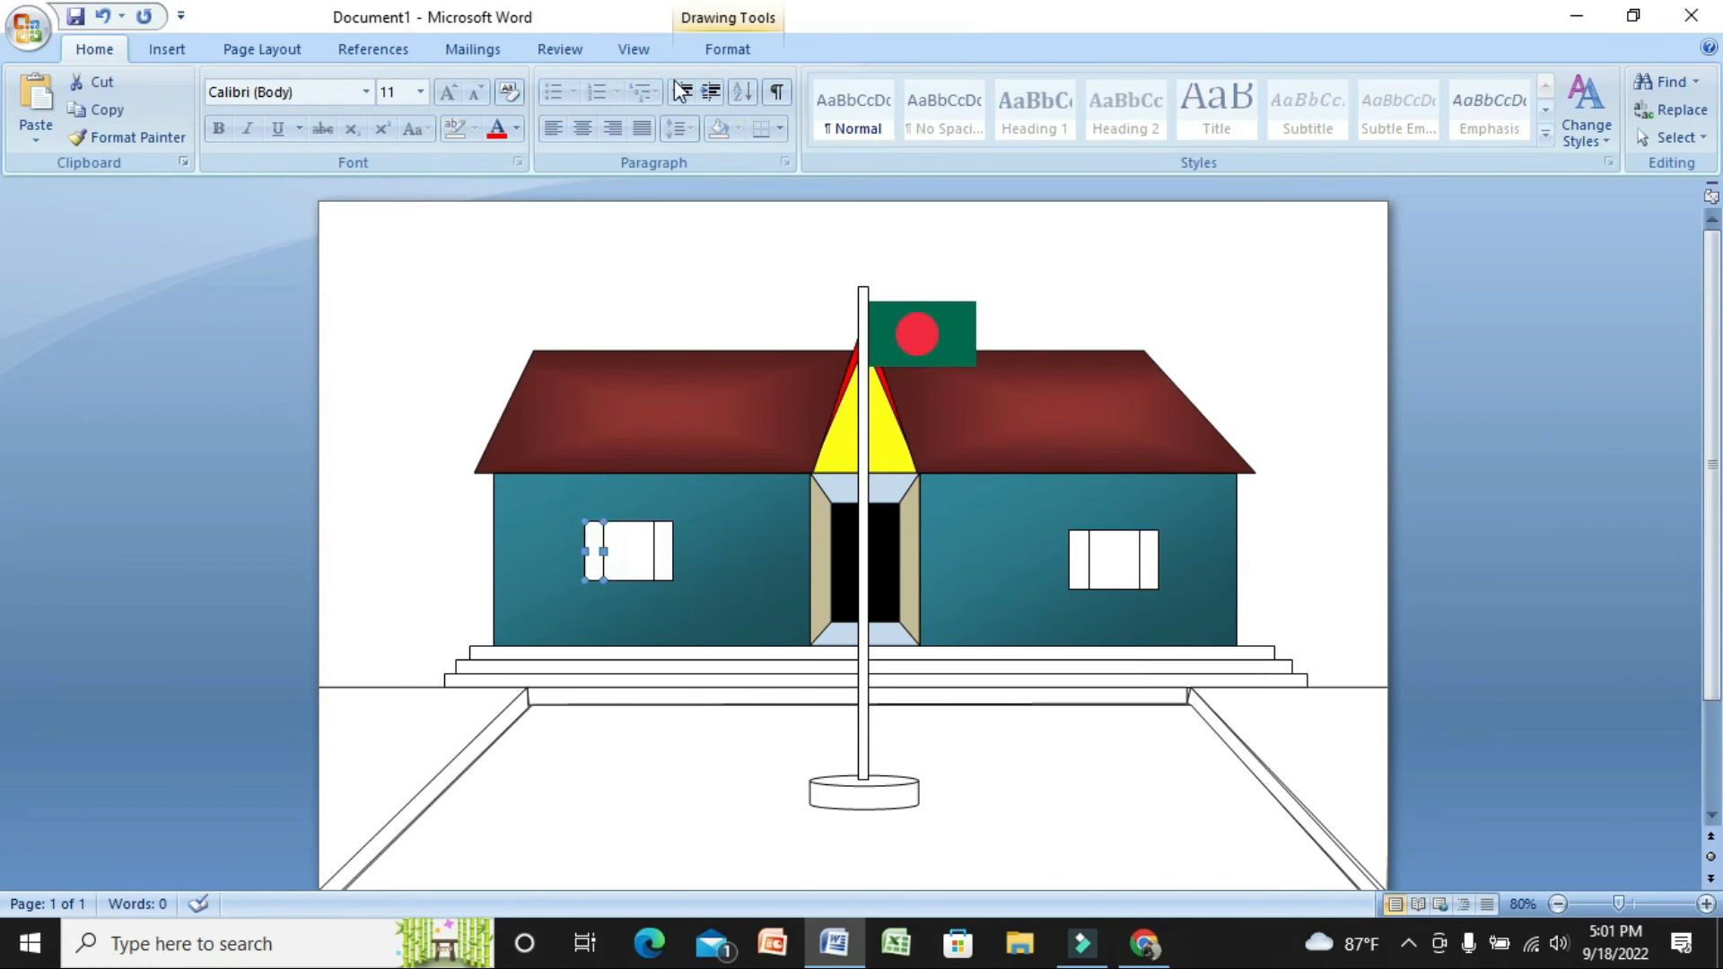
pyautogui.doubleClick(590, 550)
pyautogui.click(812, 82)
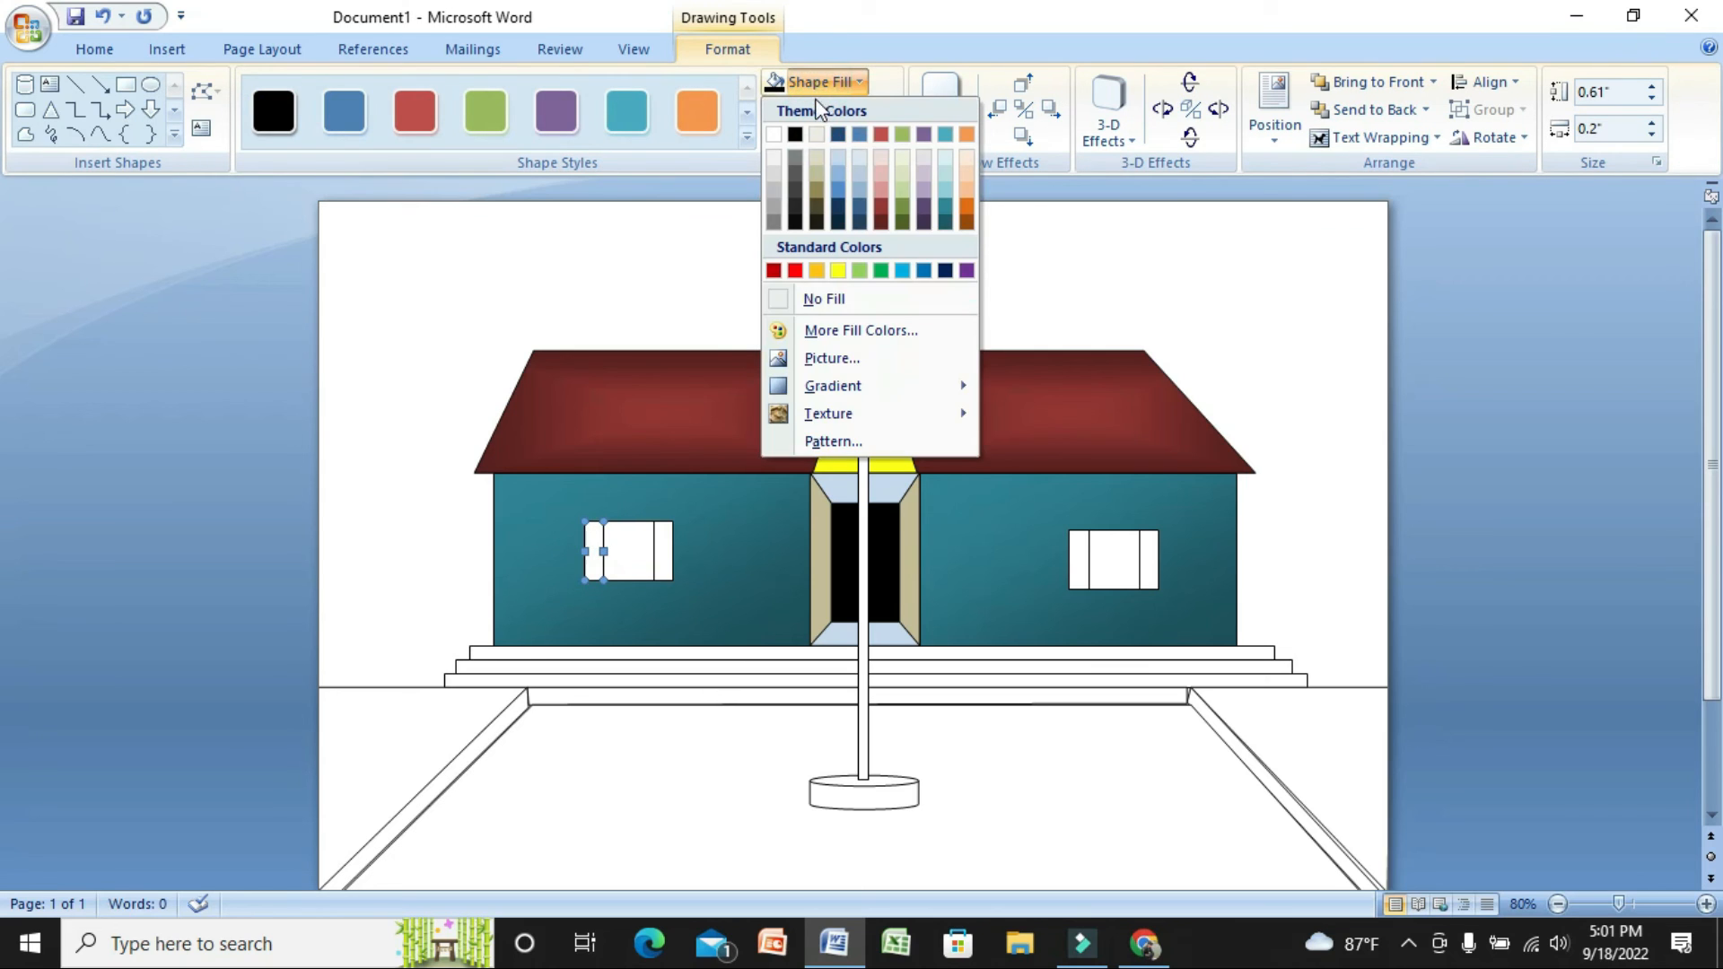
pyautogui.click(835, 178)
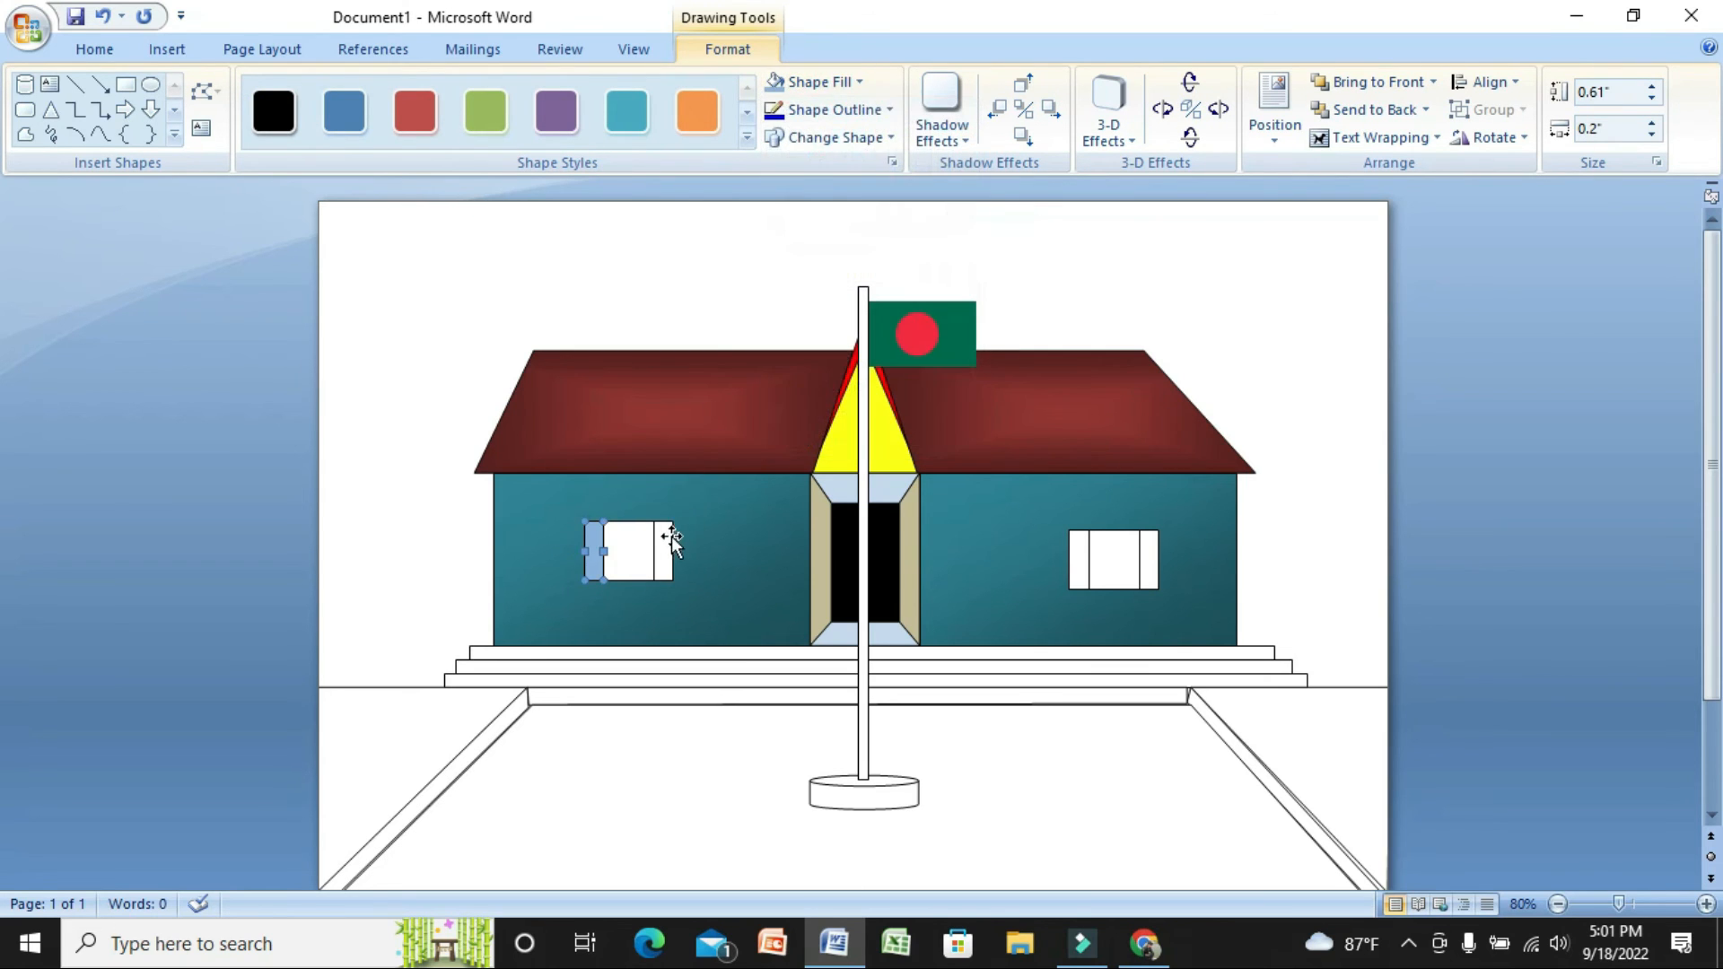
pyautogui.click(1081, 557)
pyautogui.click(1146, 564)
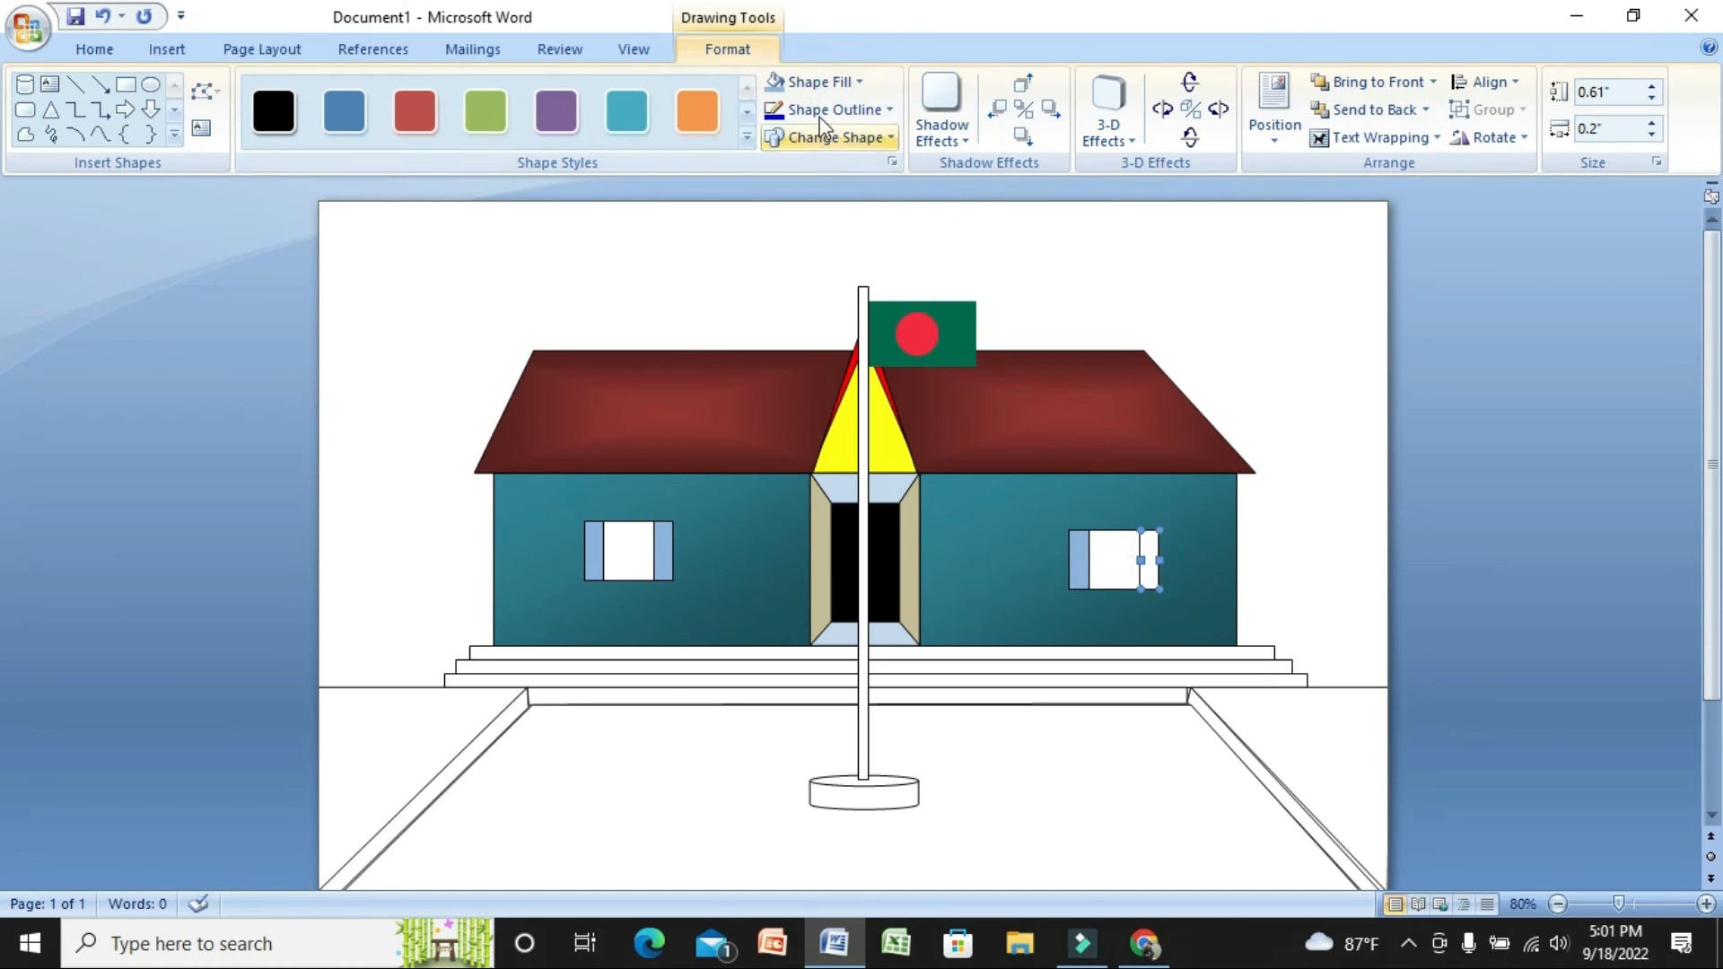
pyautogui.click(786, 82)
# Fill the centre panes of both windows with the lighter 80% dark blue theme colour
pyautogui.click(615, 547)
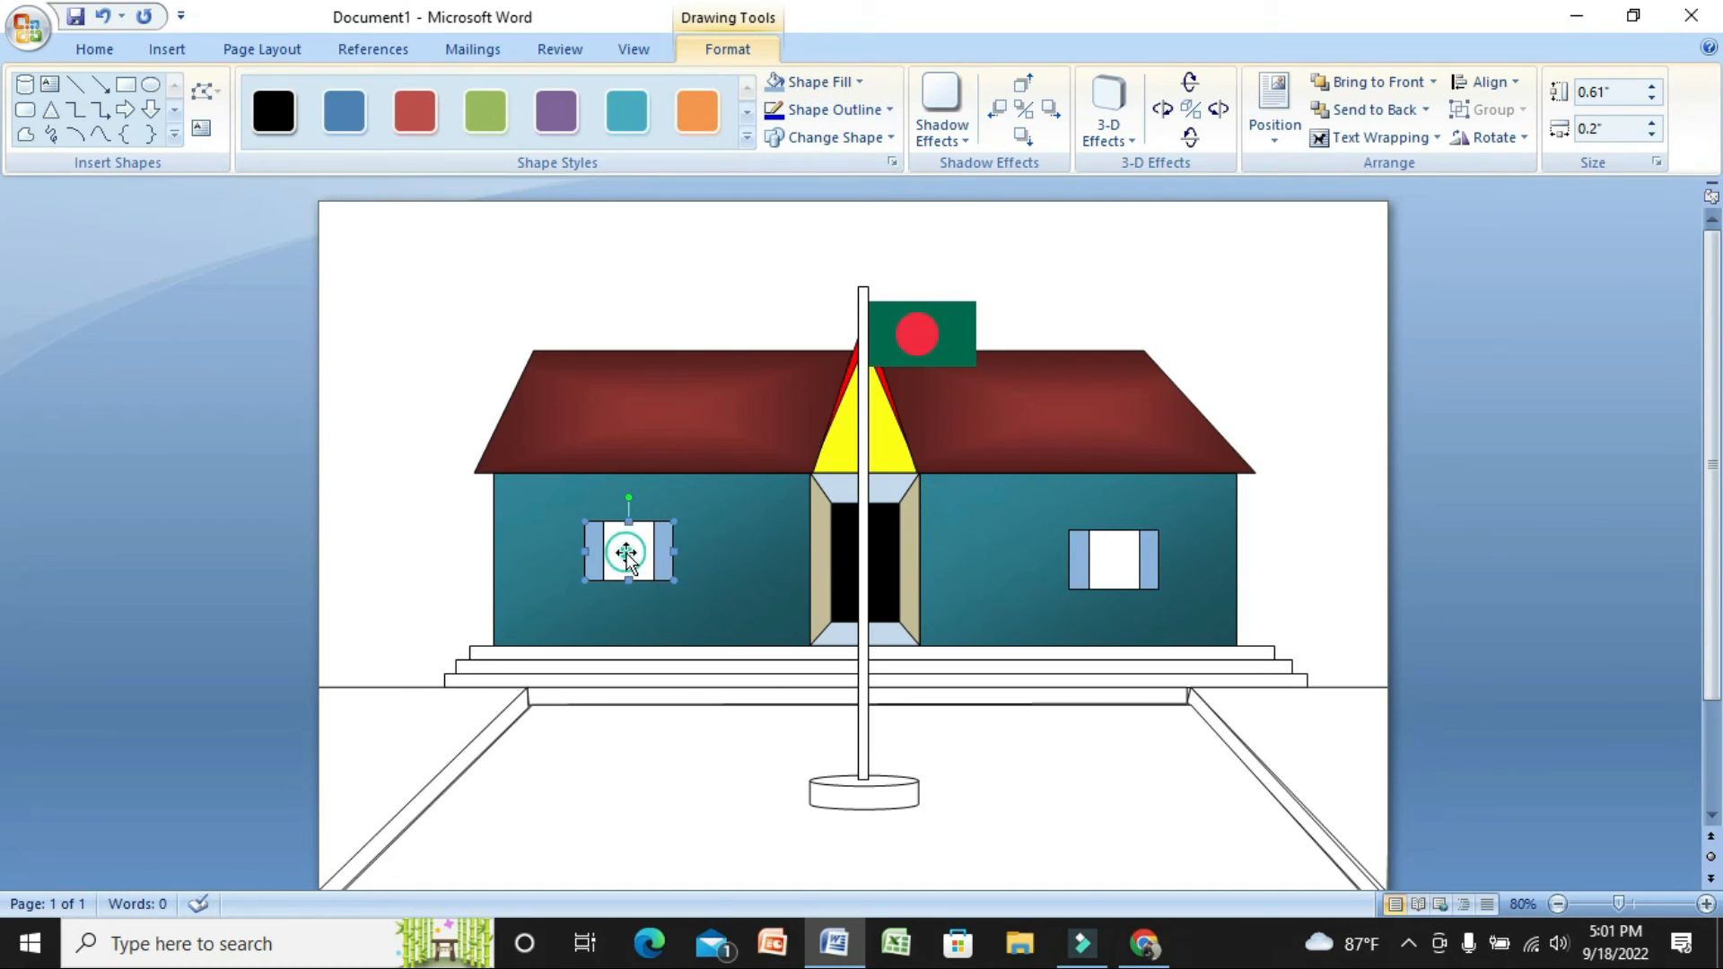
pyautogui.click(815, 79)
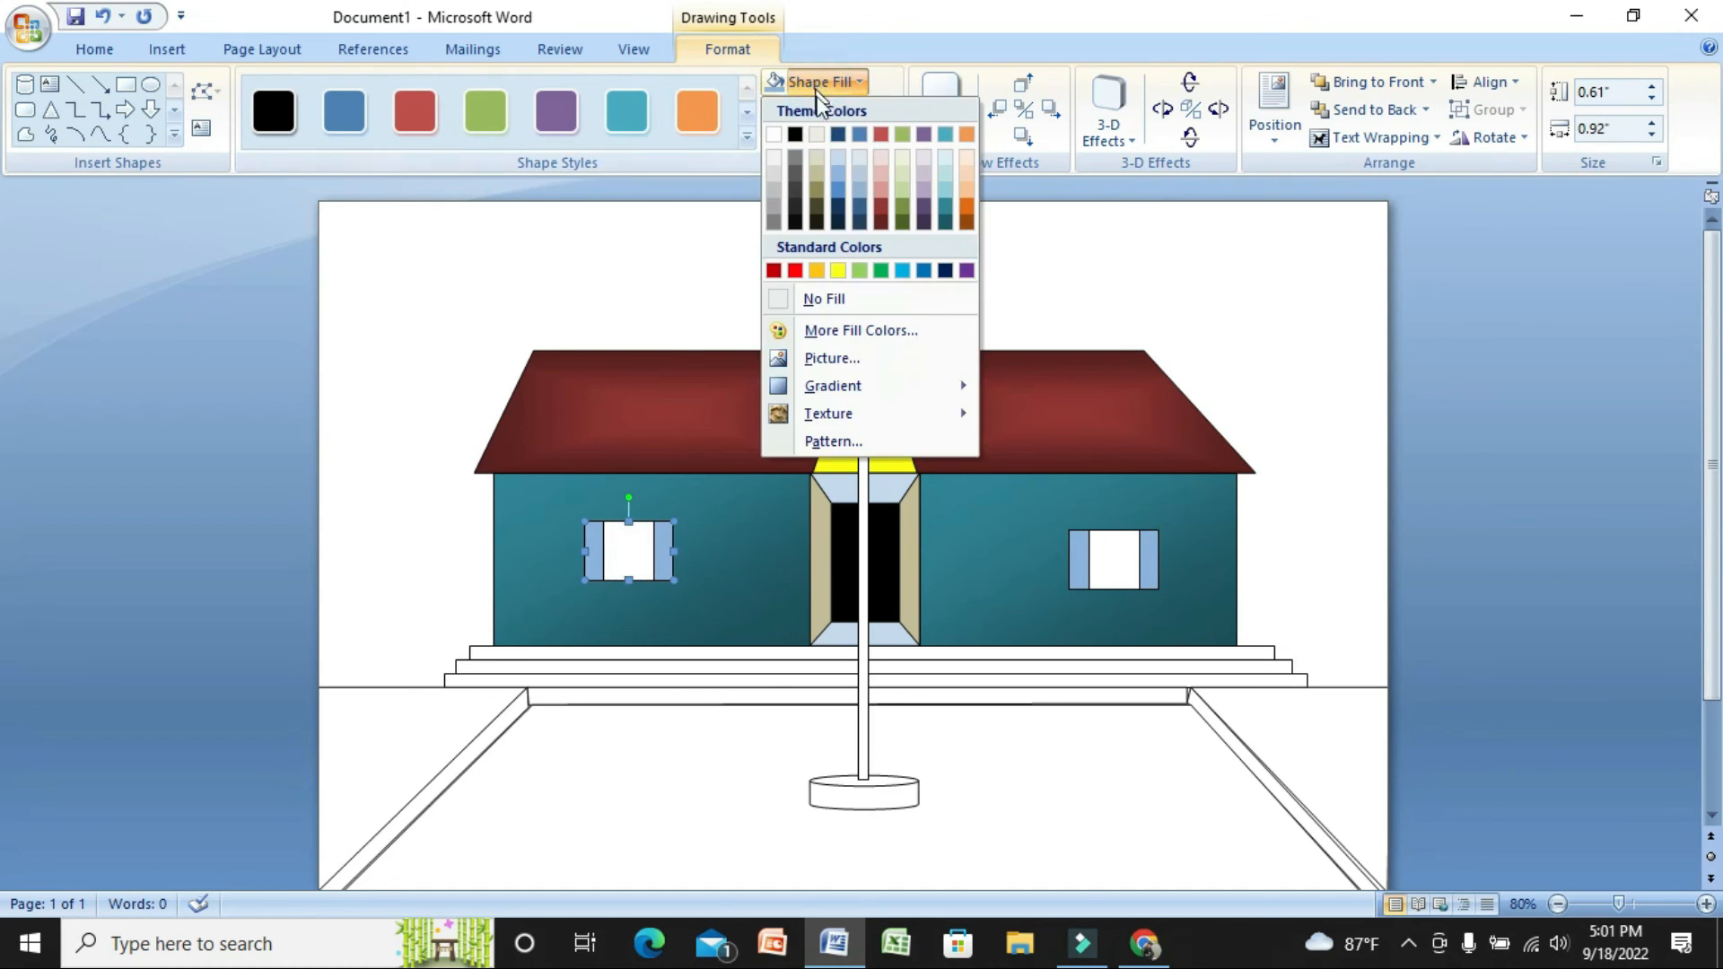
pyautogui.click(837, 153)
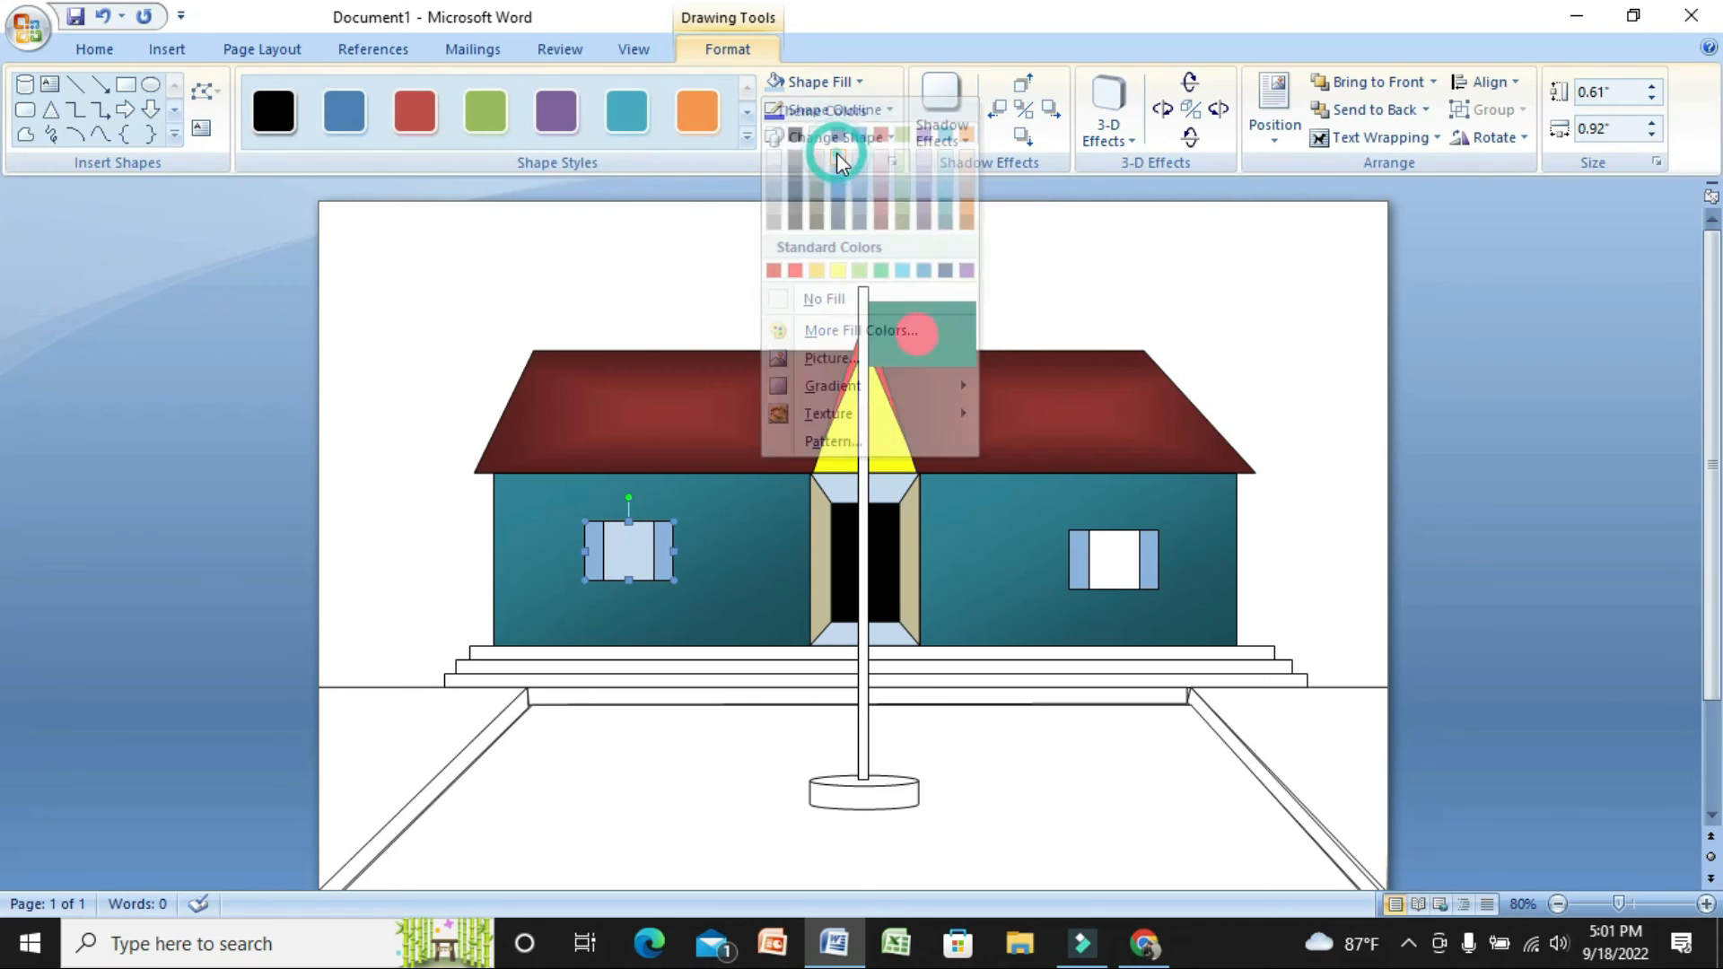
pyautogui.click(786, 82)
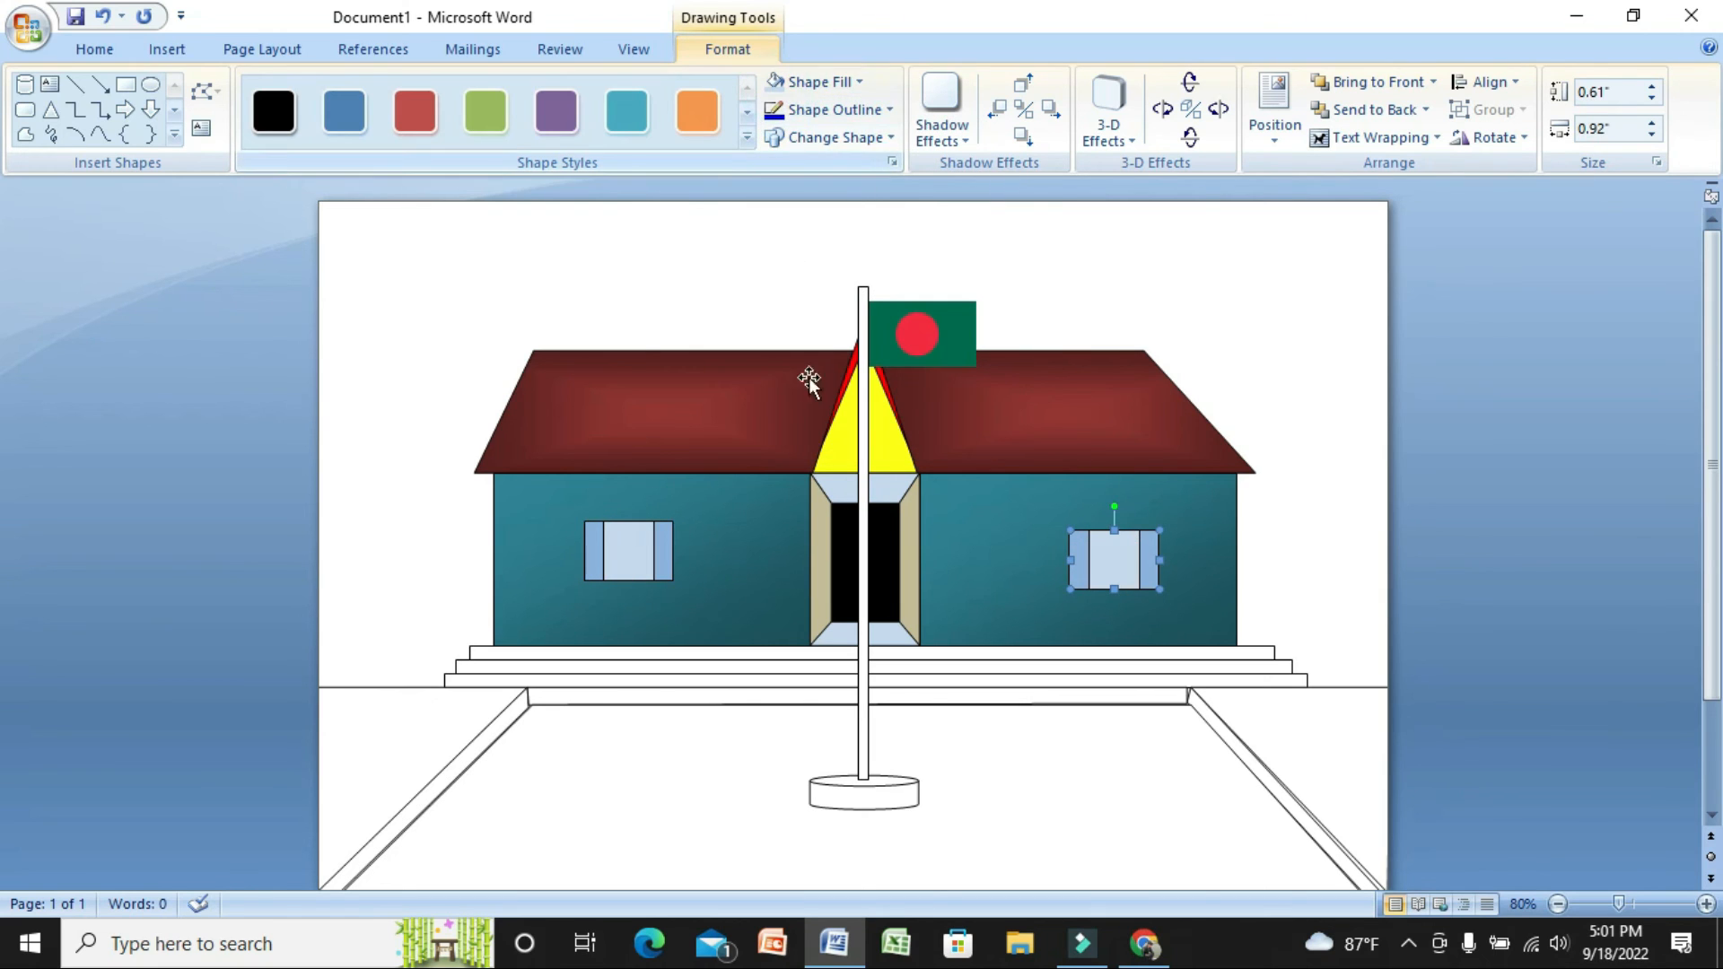
# Fill the flagpole and the two upper steps below the house with brown, the darker 50% orange theme colour
pyautogui.click(821, 80)
pyautogui.click(966, 220)
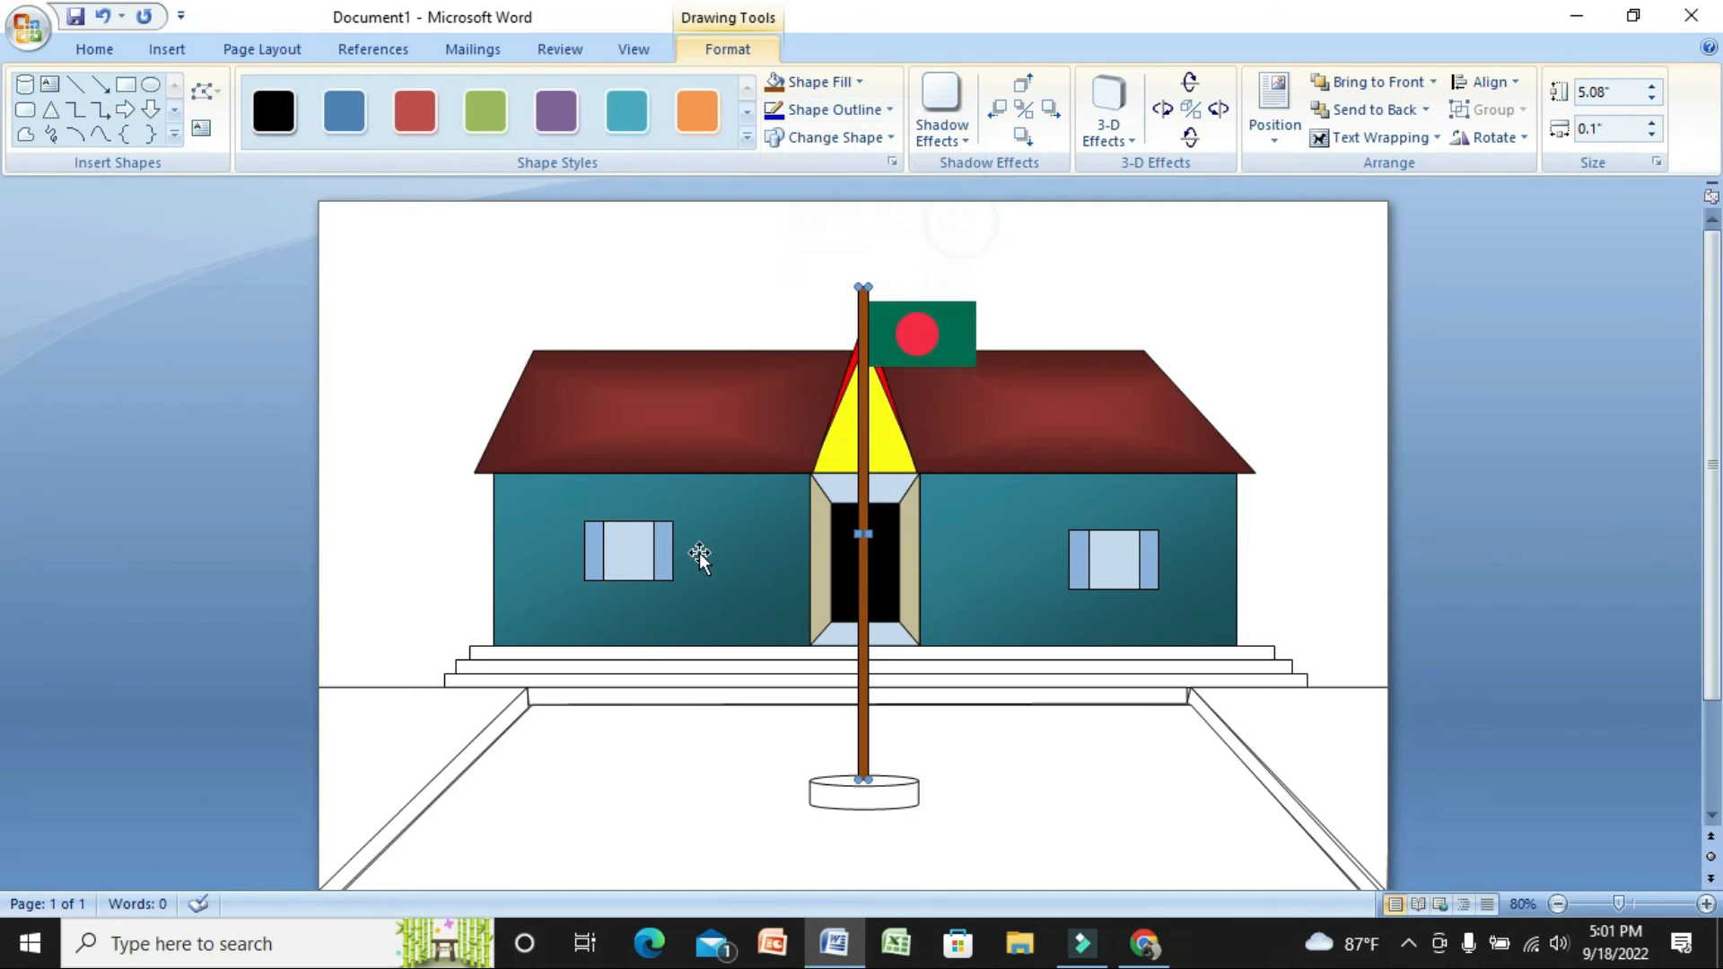
pyautogui.click(621, 646)
pyautogui.click(772, 81)
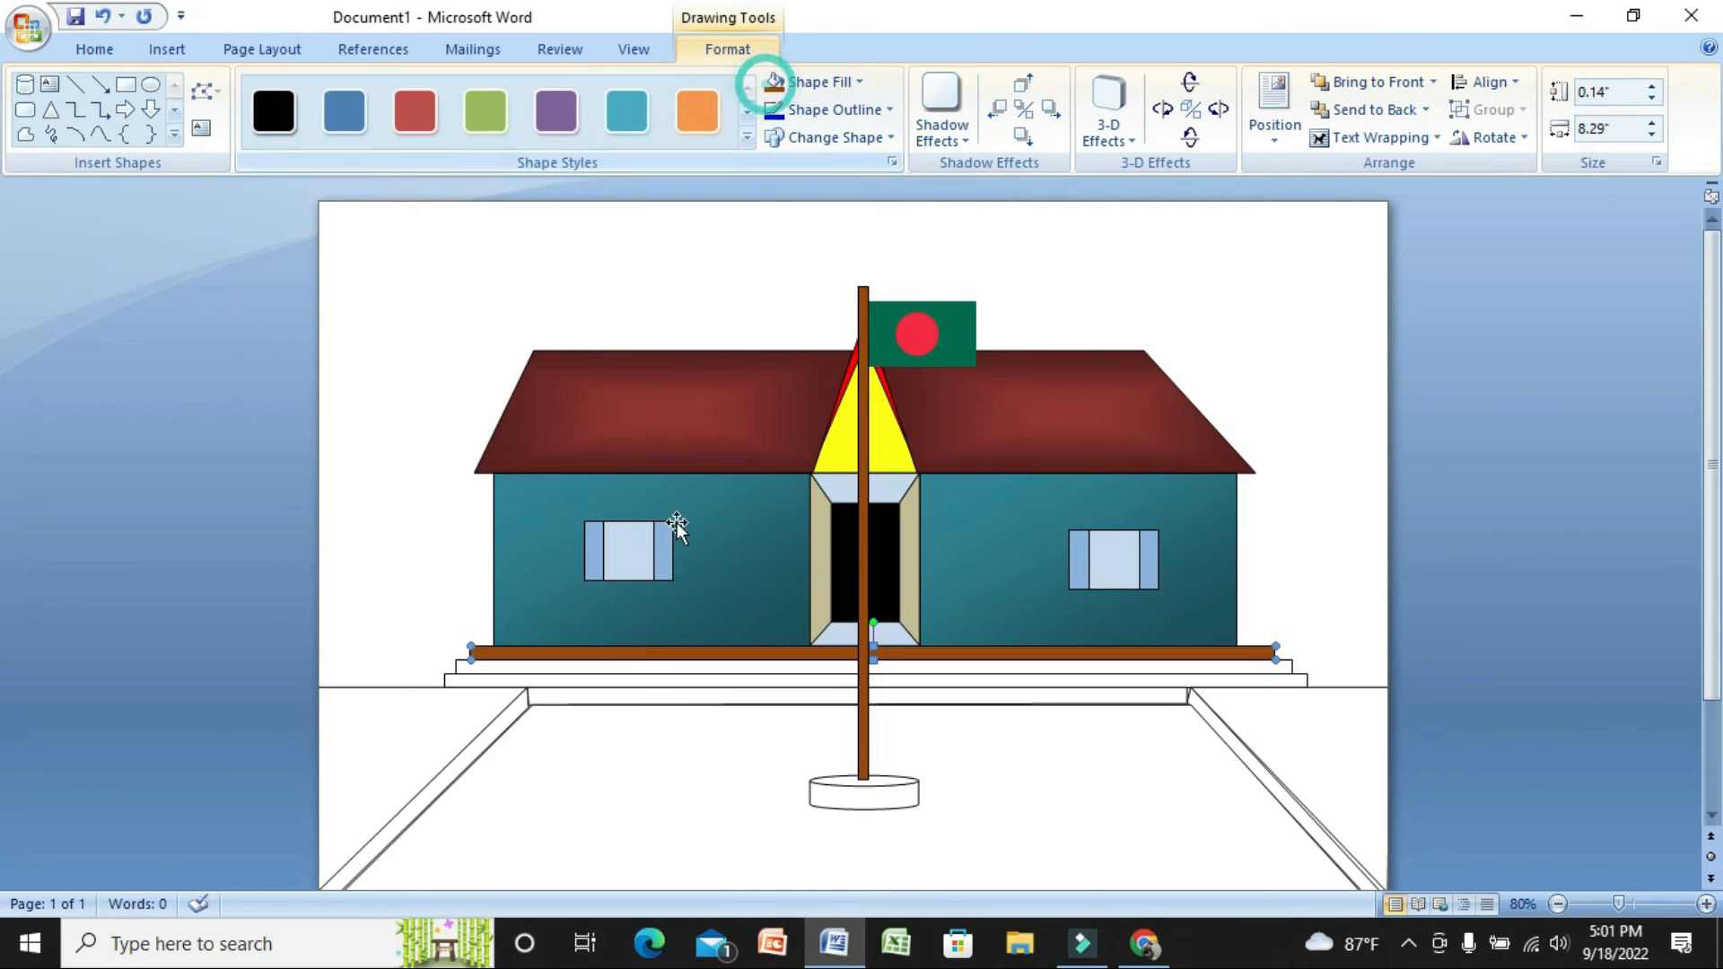
pyautogui.click(648, 675)
pyautogui.click(772, 81)
# Fill the yard's back border strip and the lowest step below the house with the same brown
pyautogui.click(700, 696)
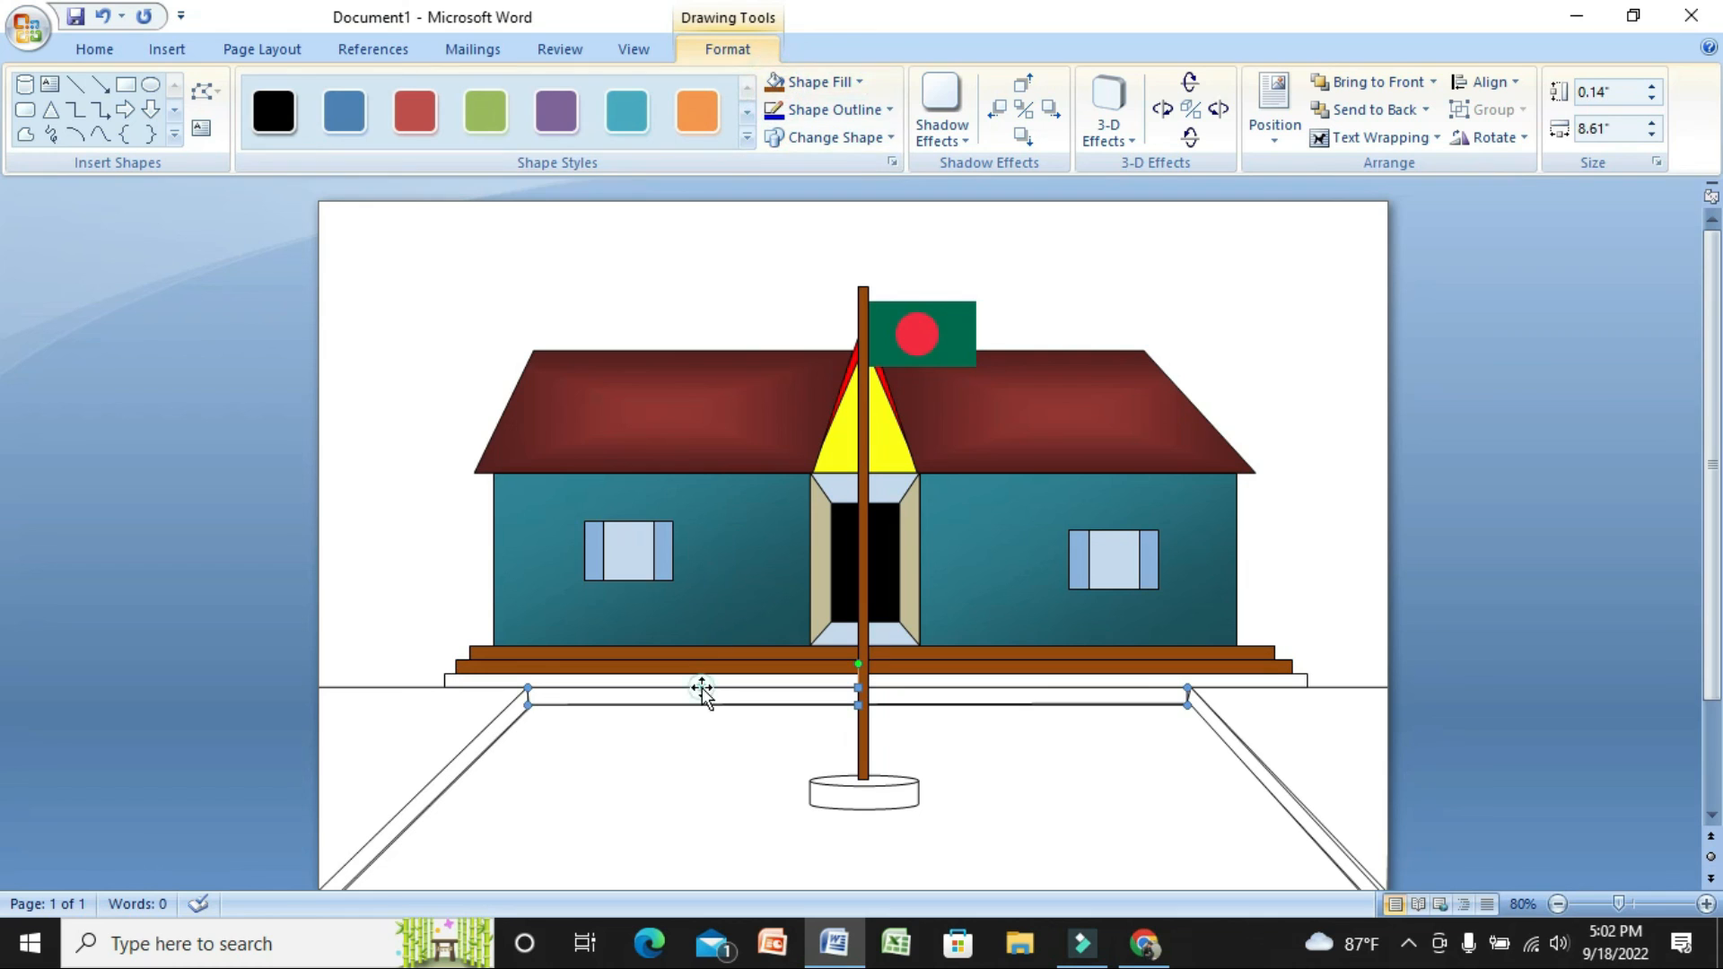
pyautogui.click(772, 81)
pyautogui.click(711, 679)
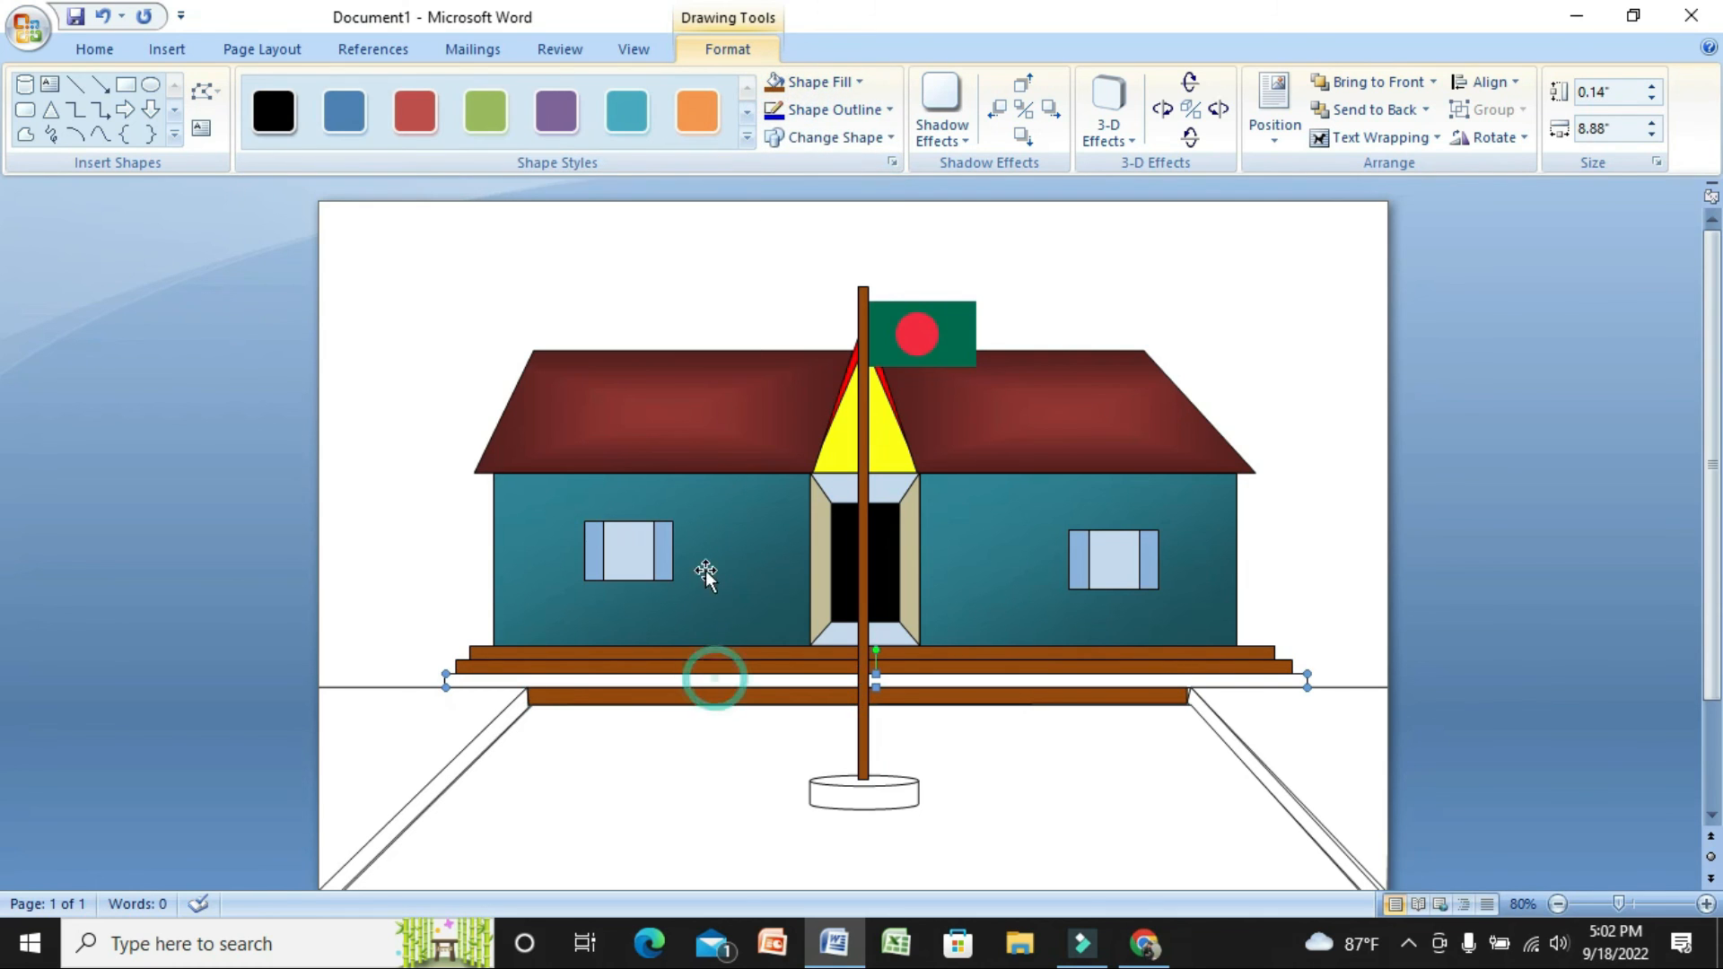
pyautogui.click(772, 82)
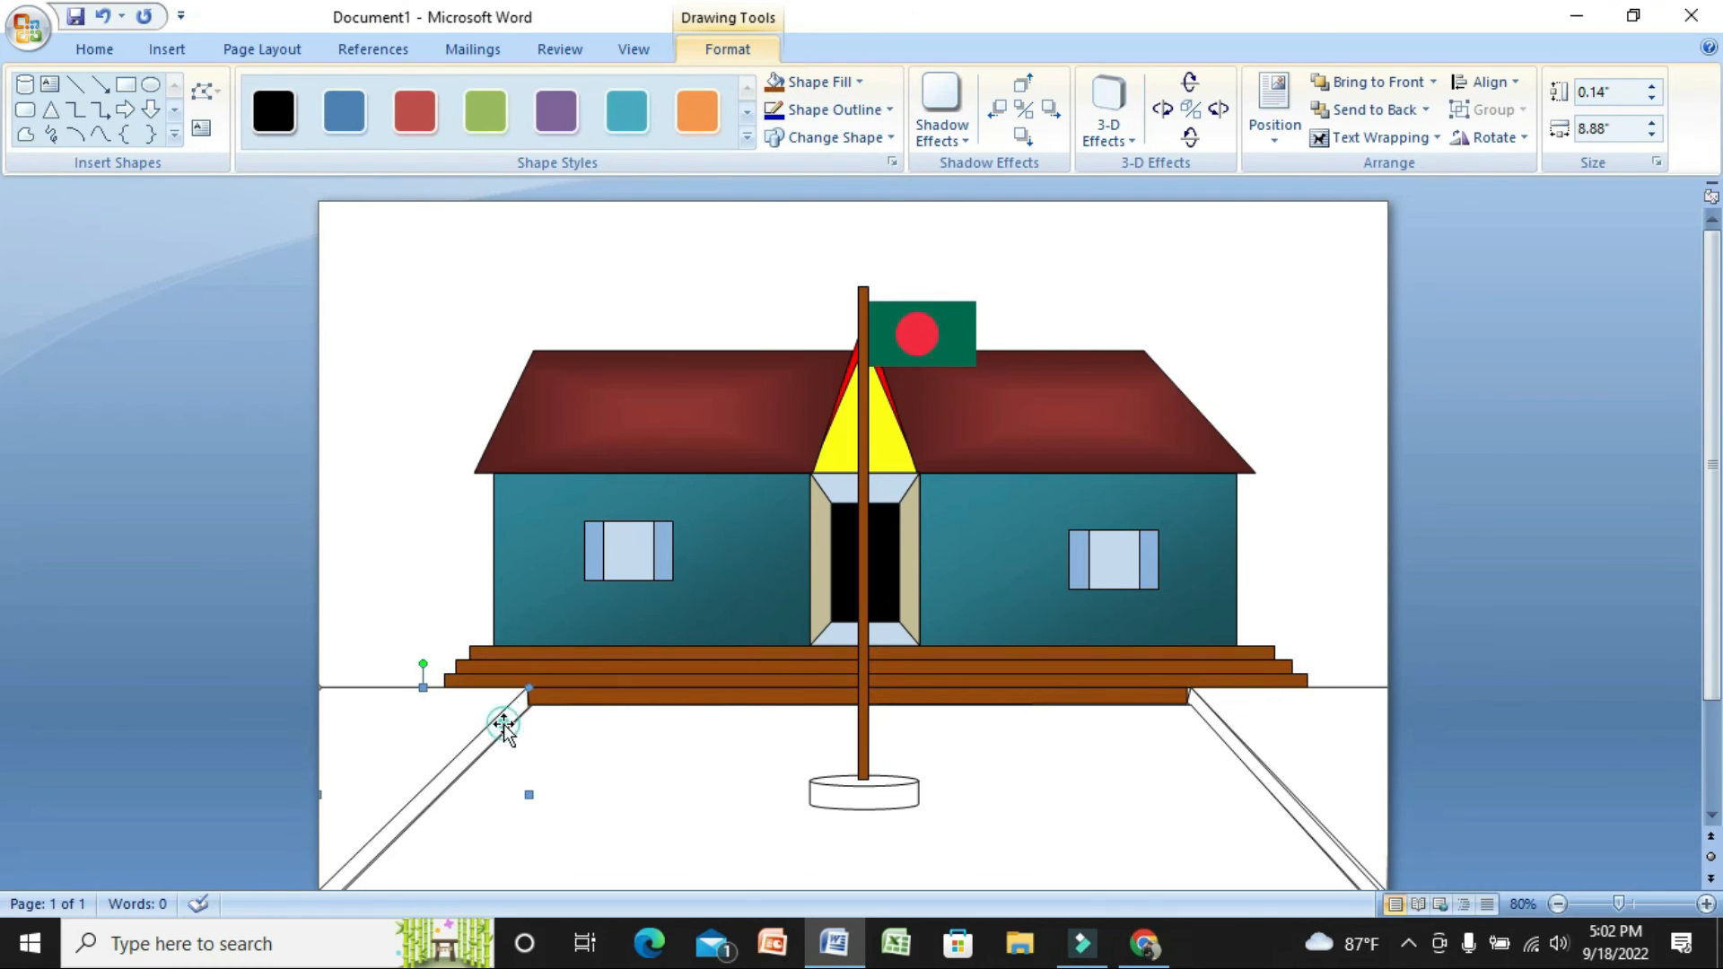
# Fill the slanted left and right borders of the yard with the same brown
pyautogui.click(772, 82)
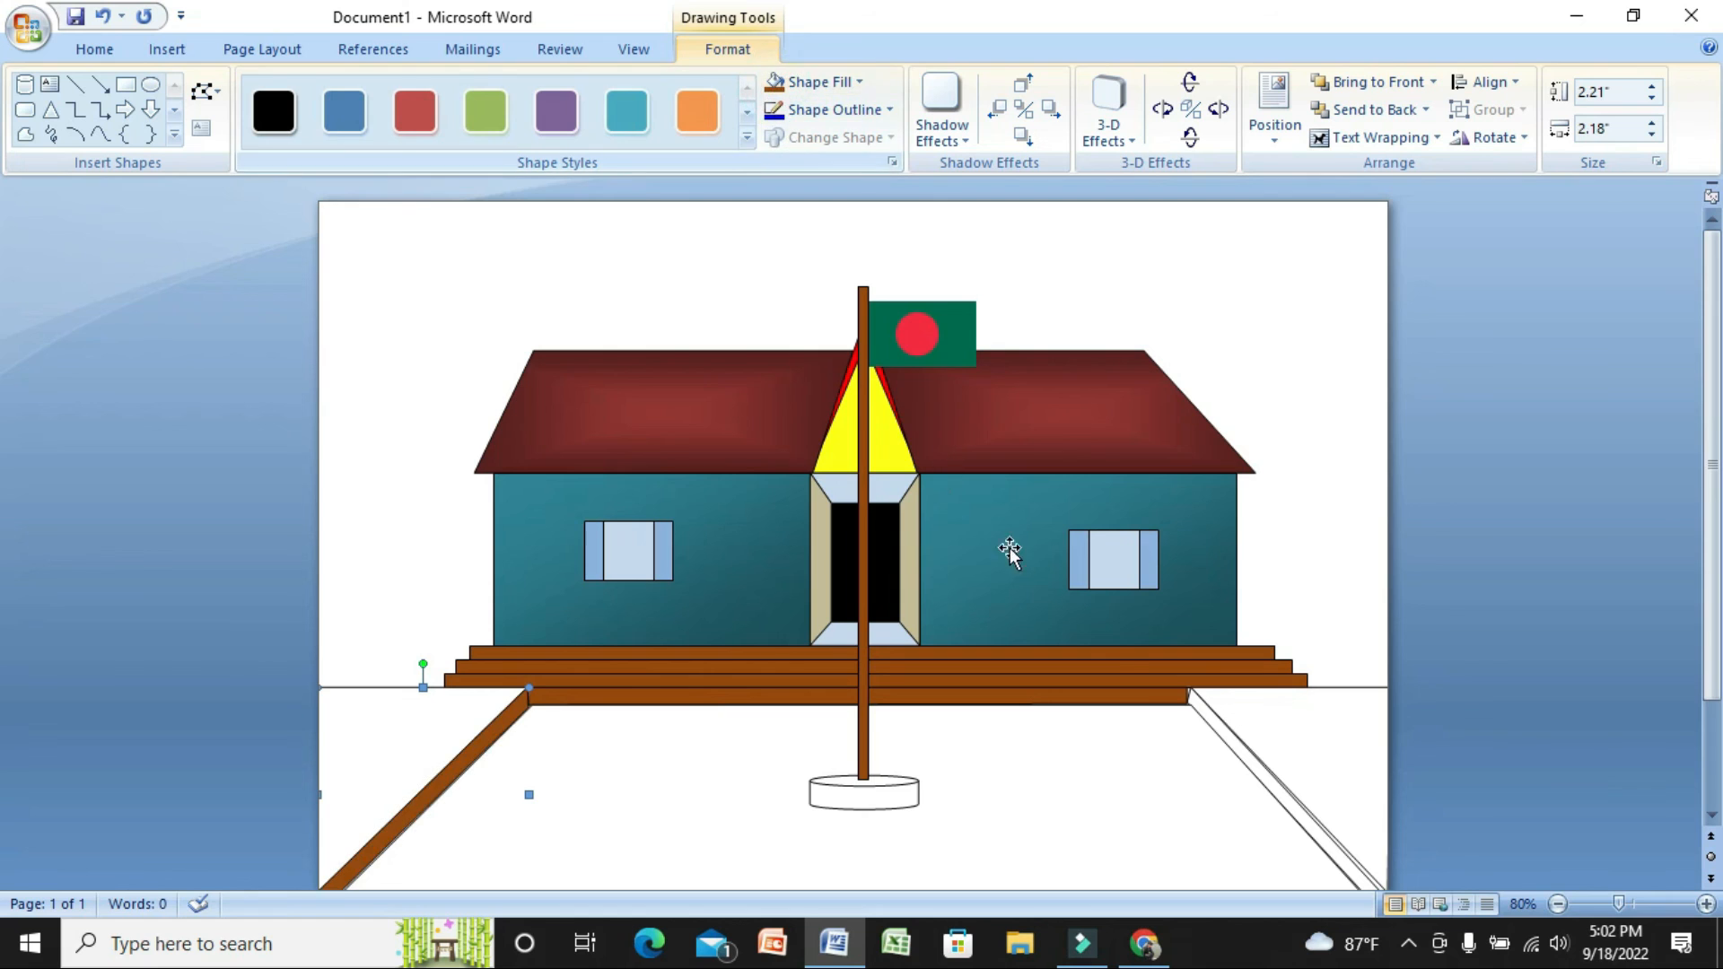
pyautogui.click(1209, 718)
pyautogui.click(808, 89)
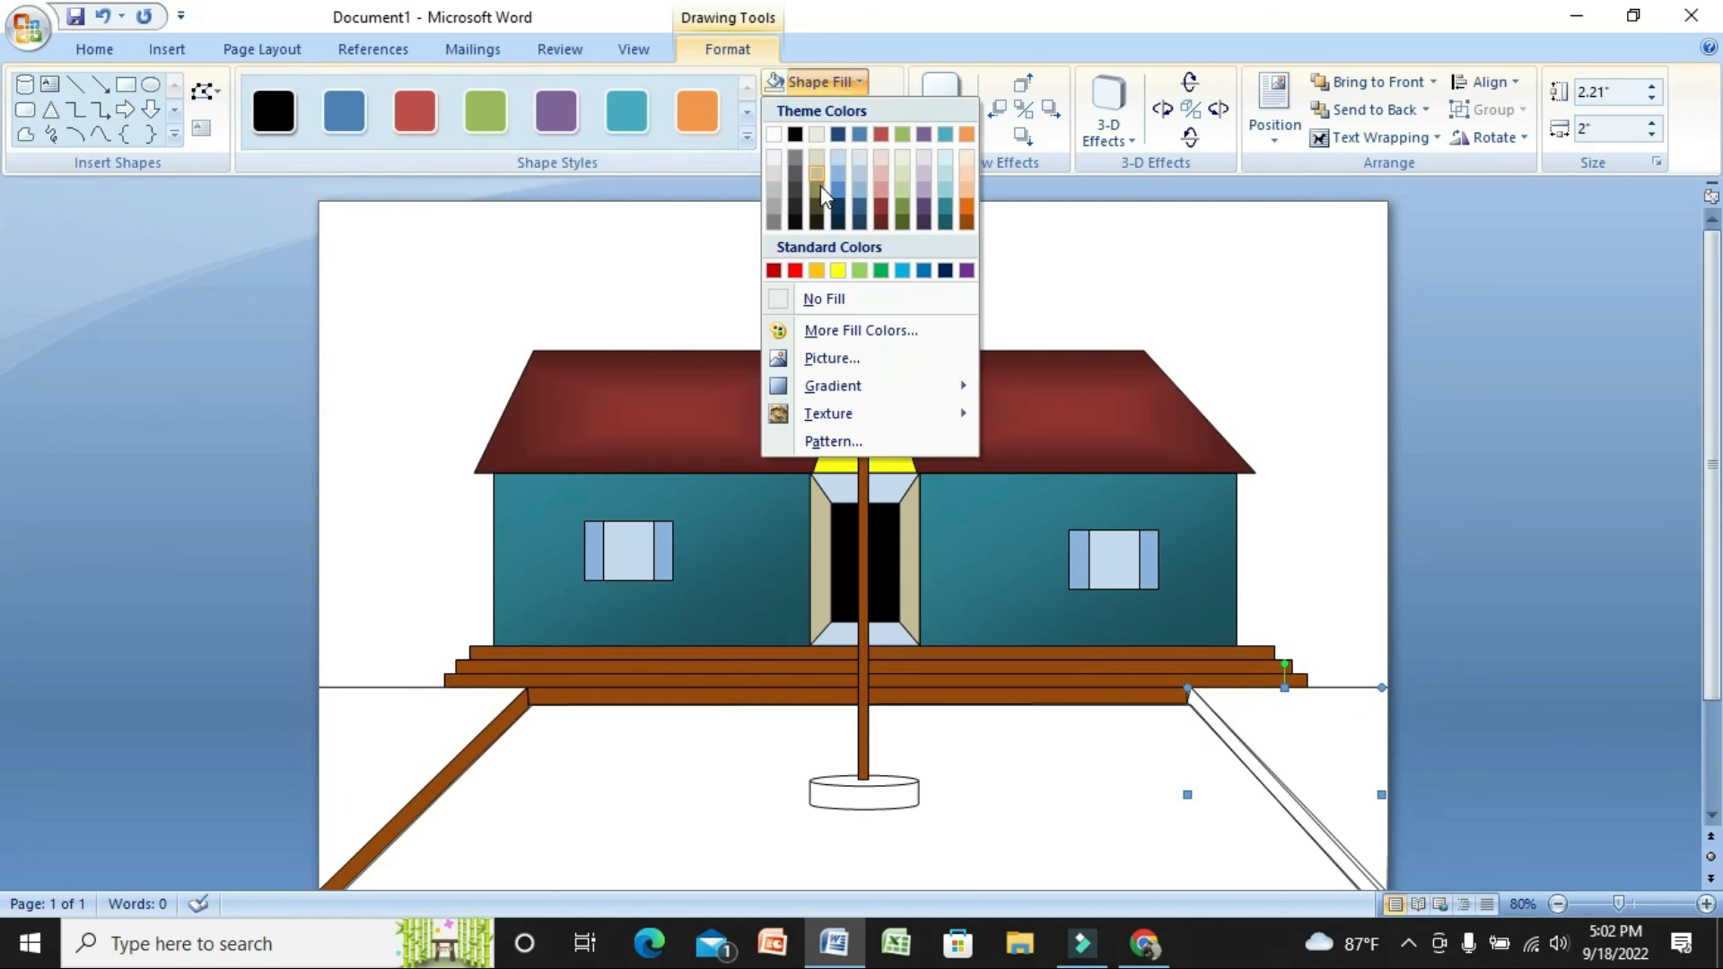
pyautogui.click(964, 217)
# Fill the ground areas outside the yard's right and left borders with standard green
pyautogui.click(1285, 731)
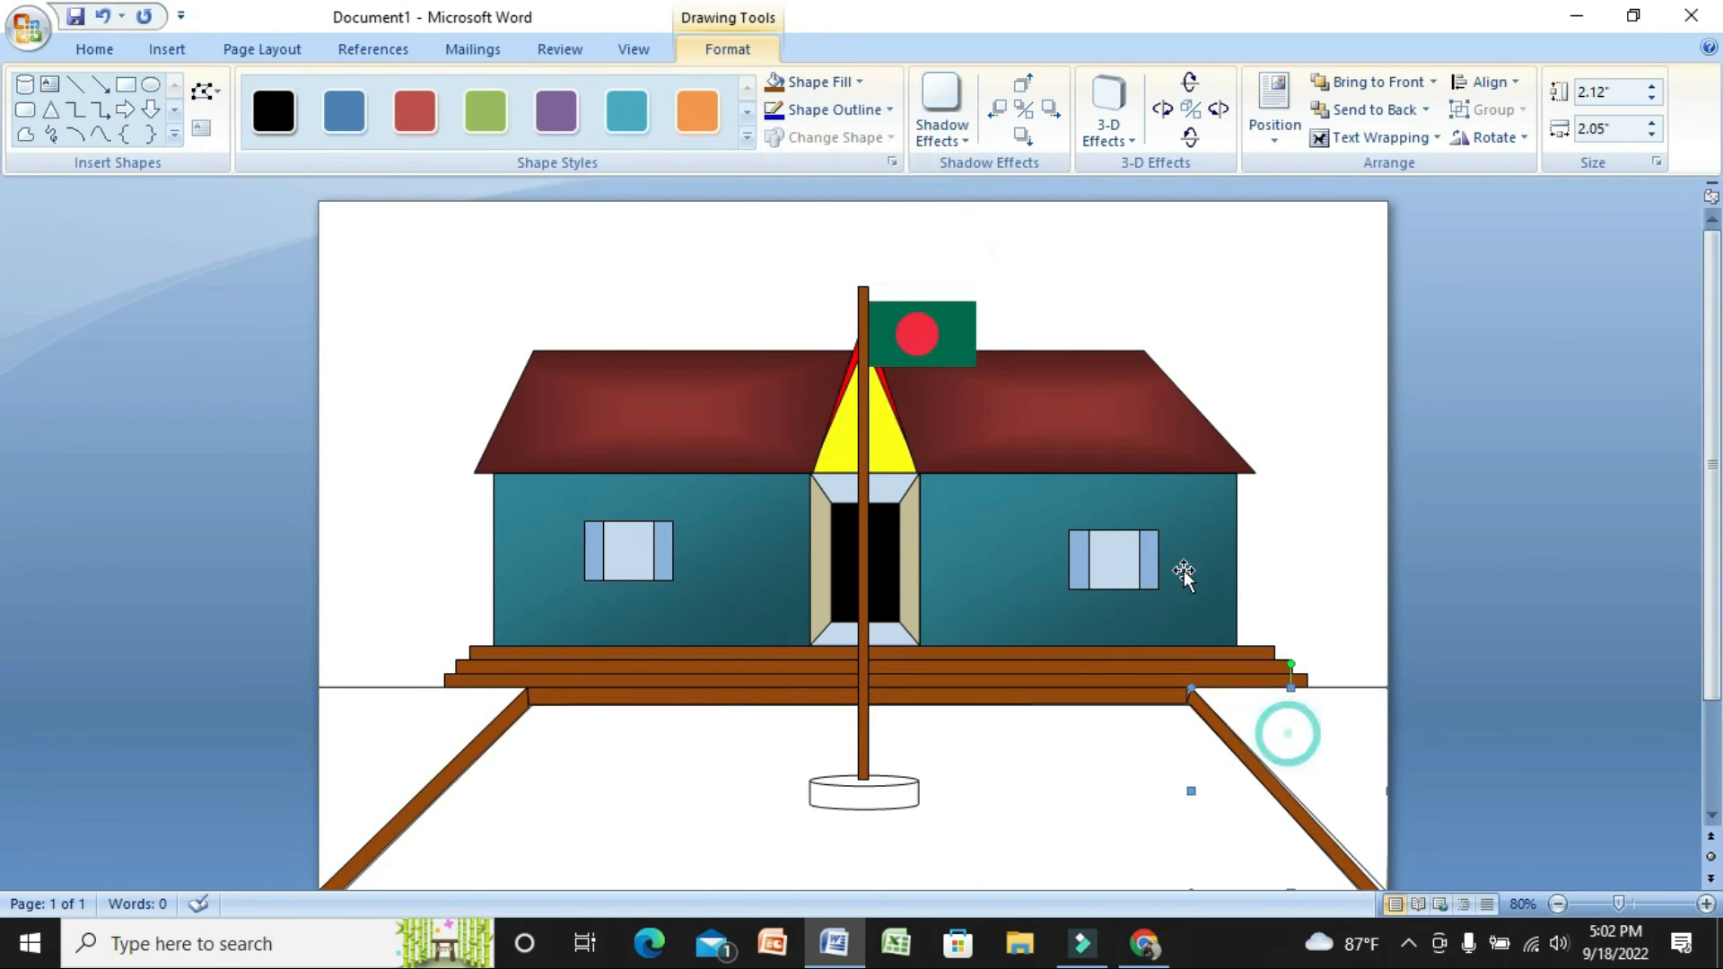
pyautogui.click(812, 82)
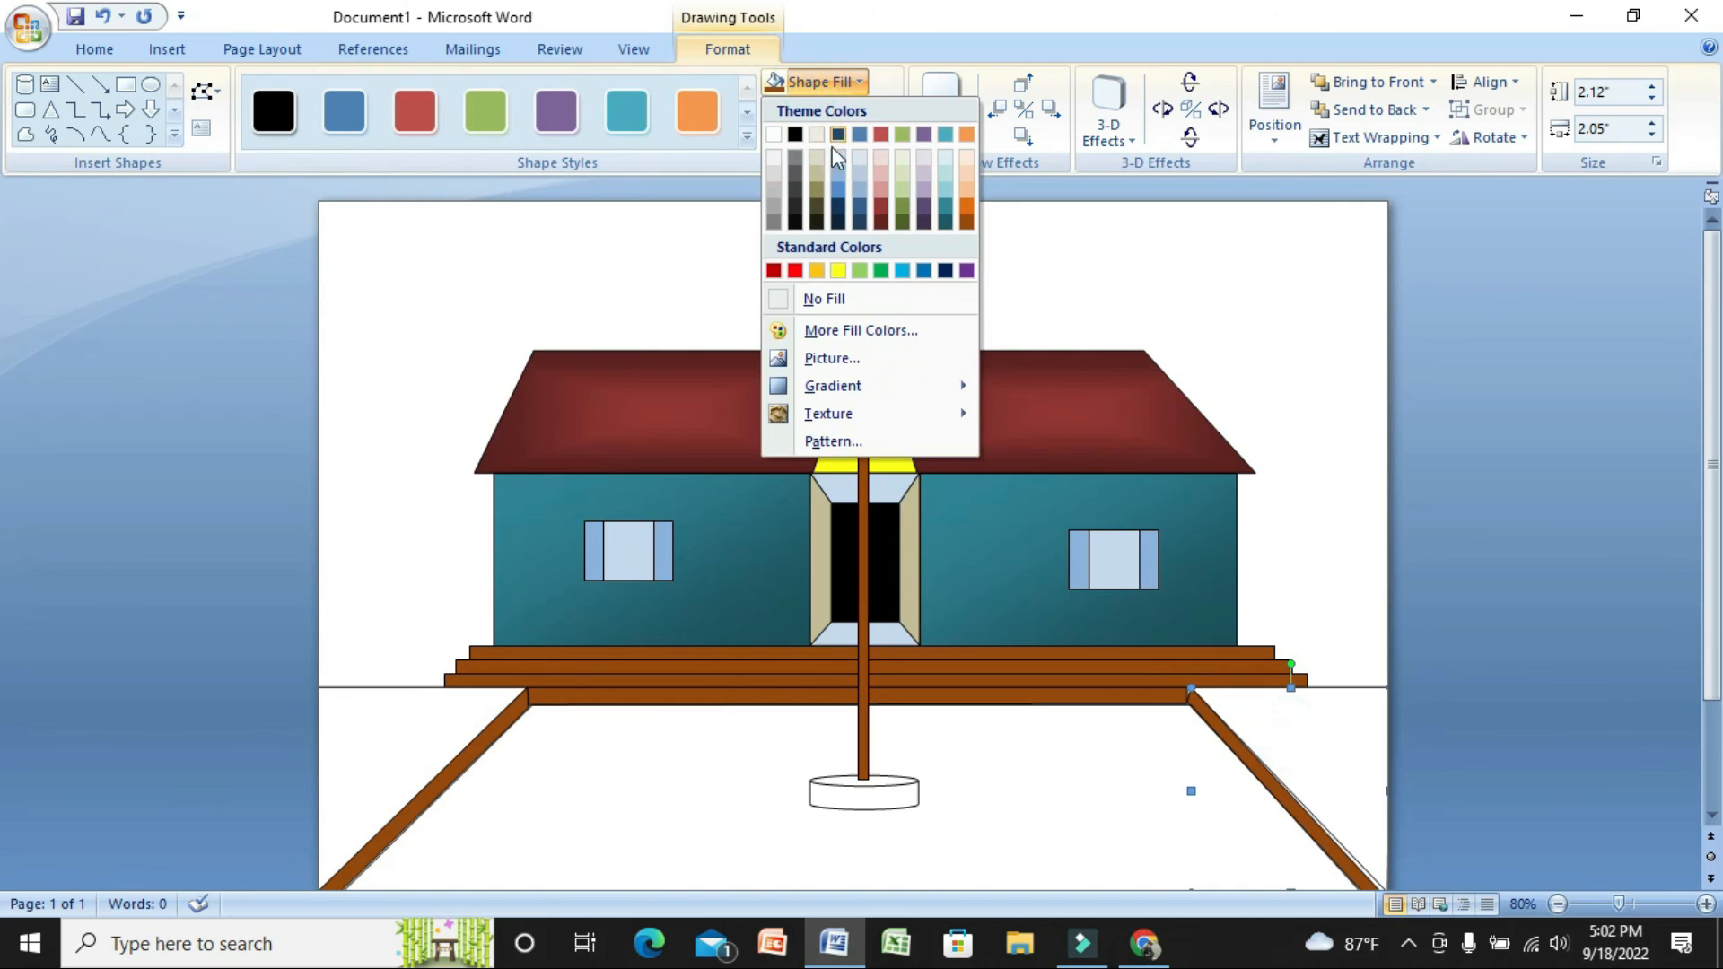
pyautogui.click(878, 268)
pyautogui.click(446, 727)
pyautogui.click(773, 80)
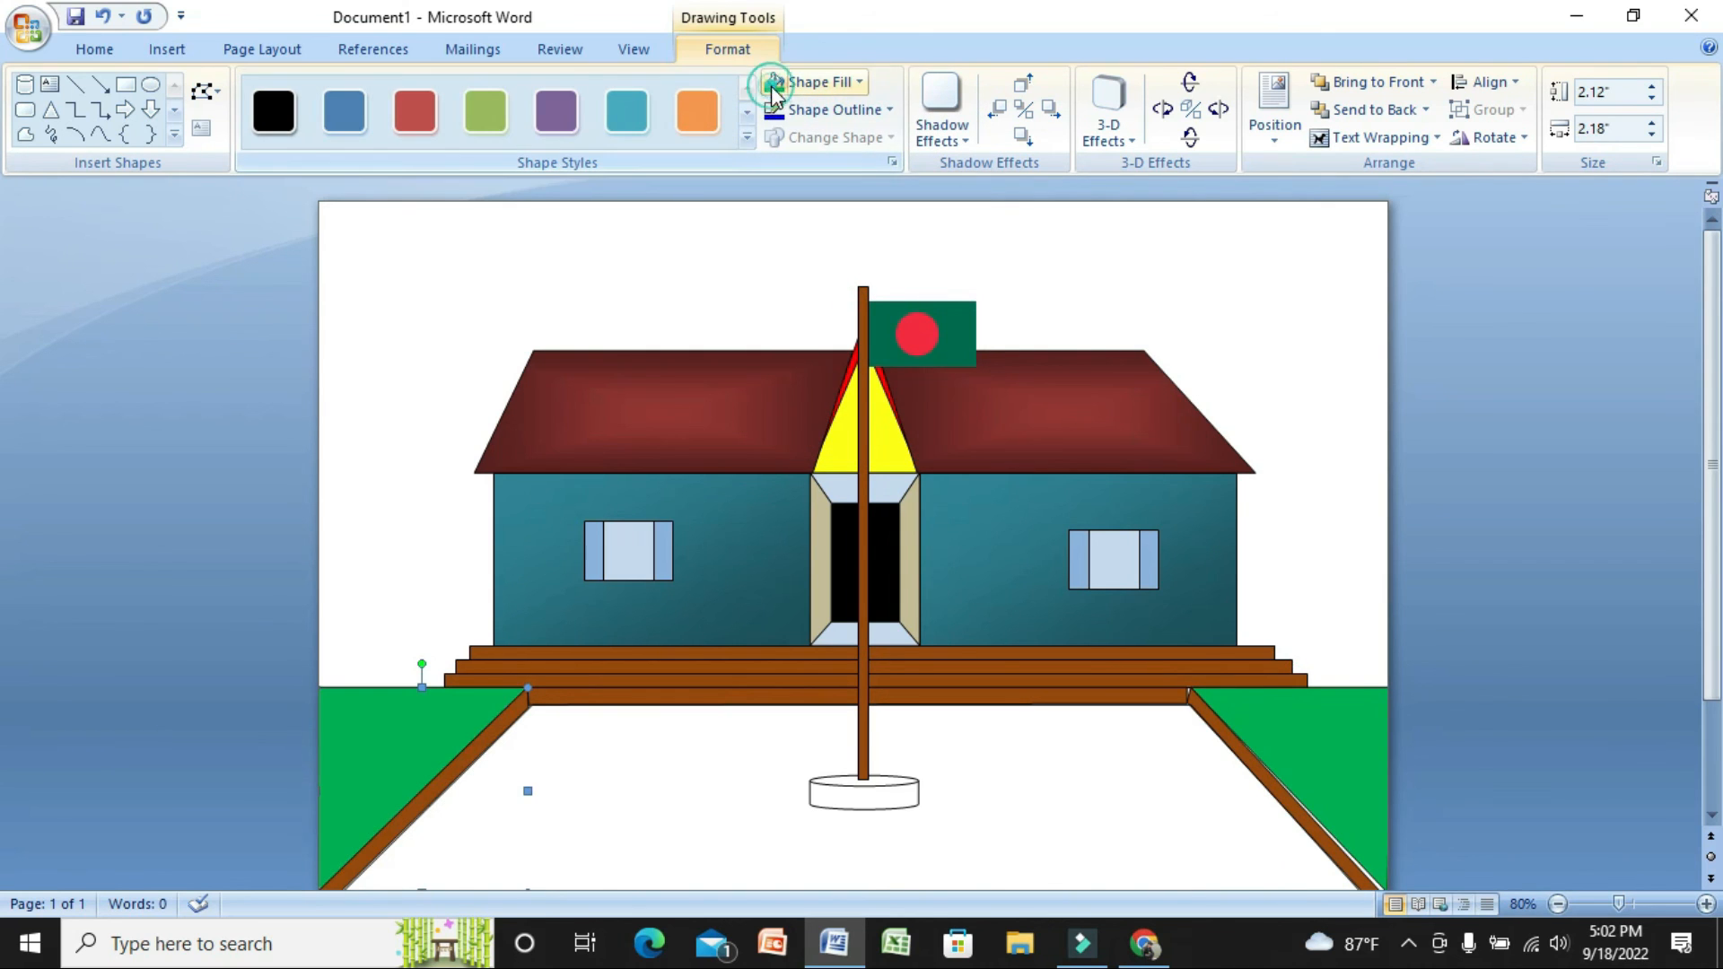
pyautogui.click(715, 758)
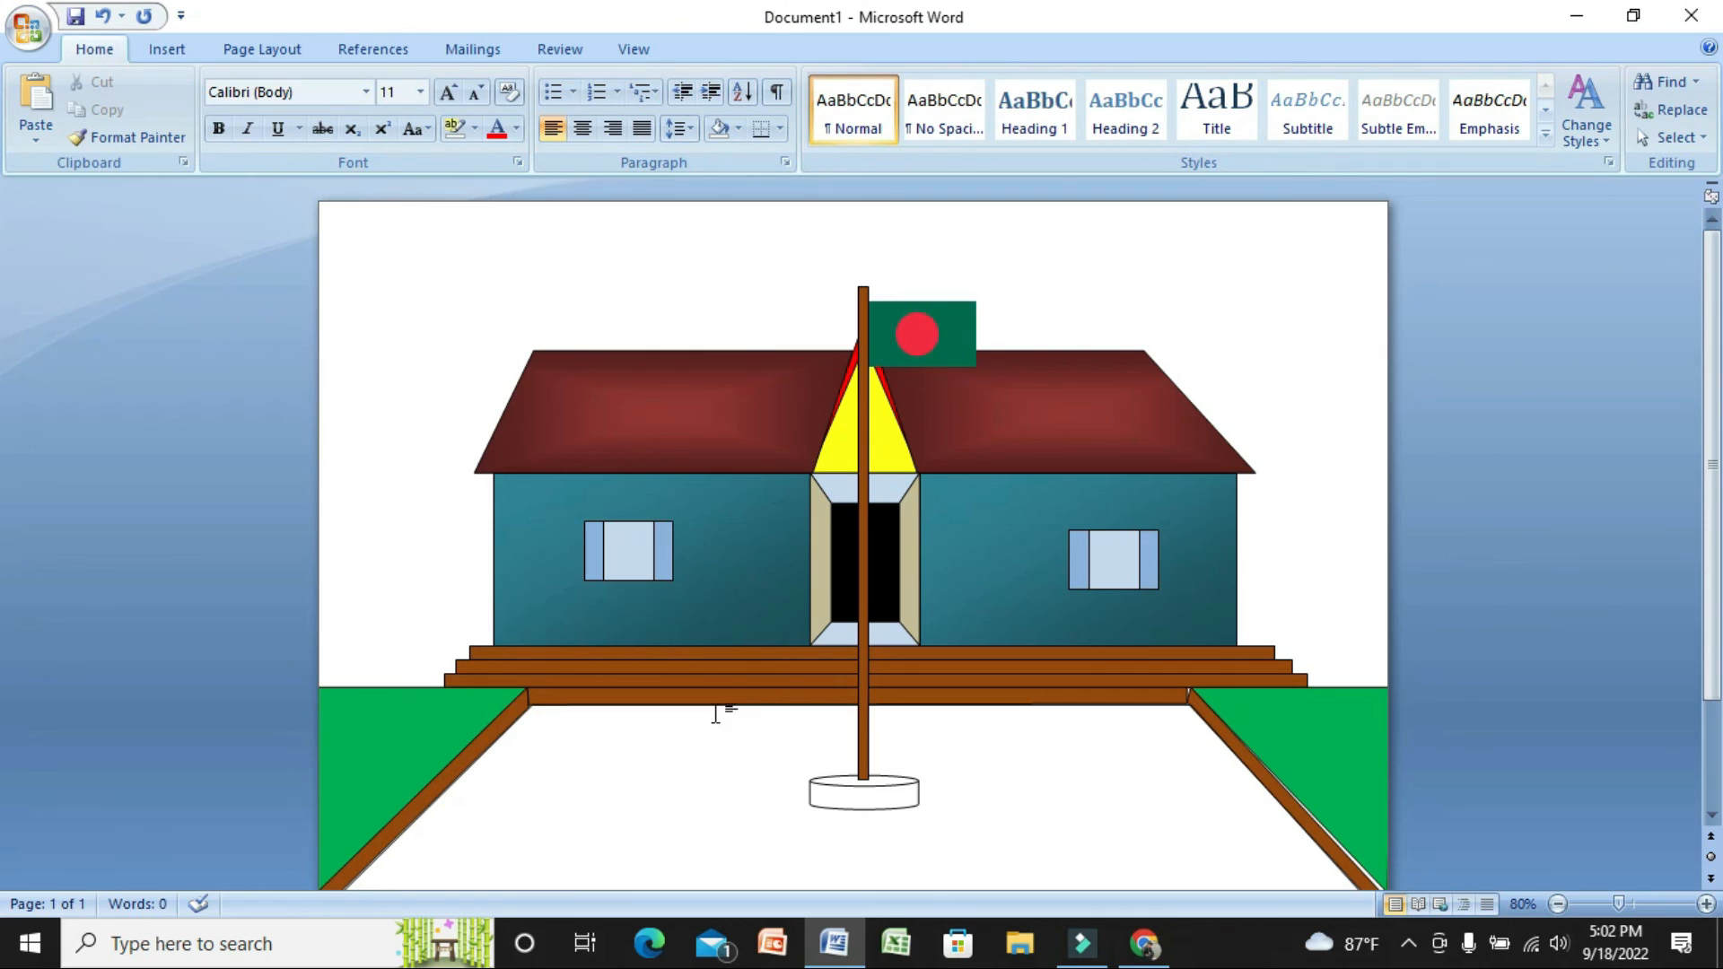
# Fill the yard area inside the brown borders with standard light green
pyautogui.click(715, 713)
pyautogui.click(824, 83)
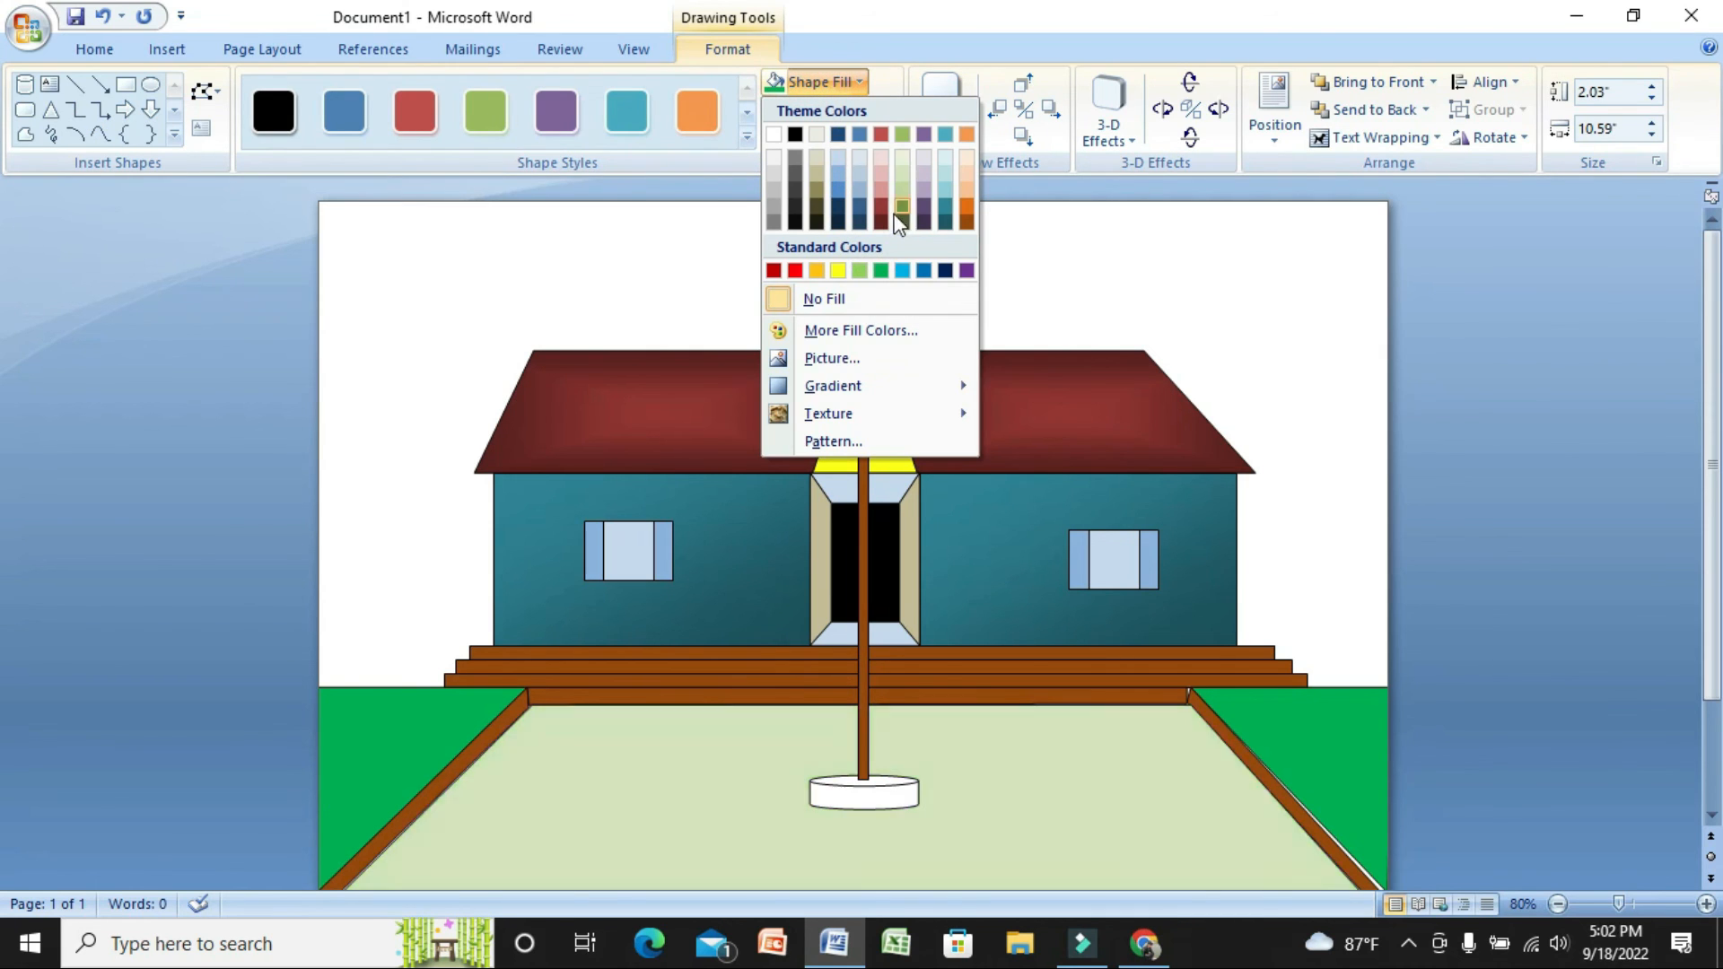
pyautogui.click(860, 271)
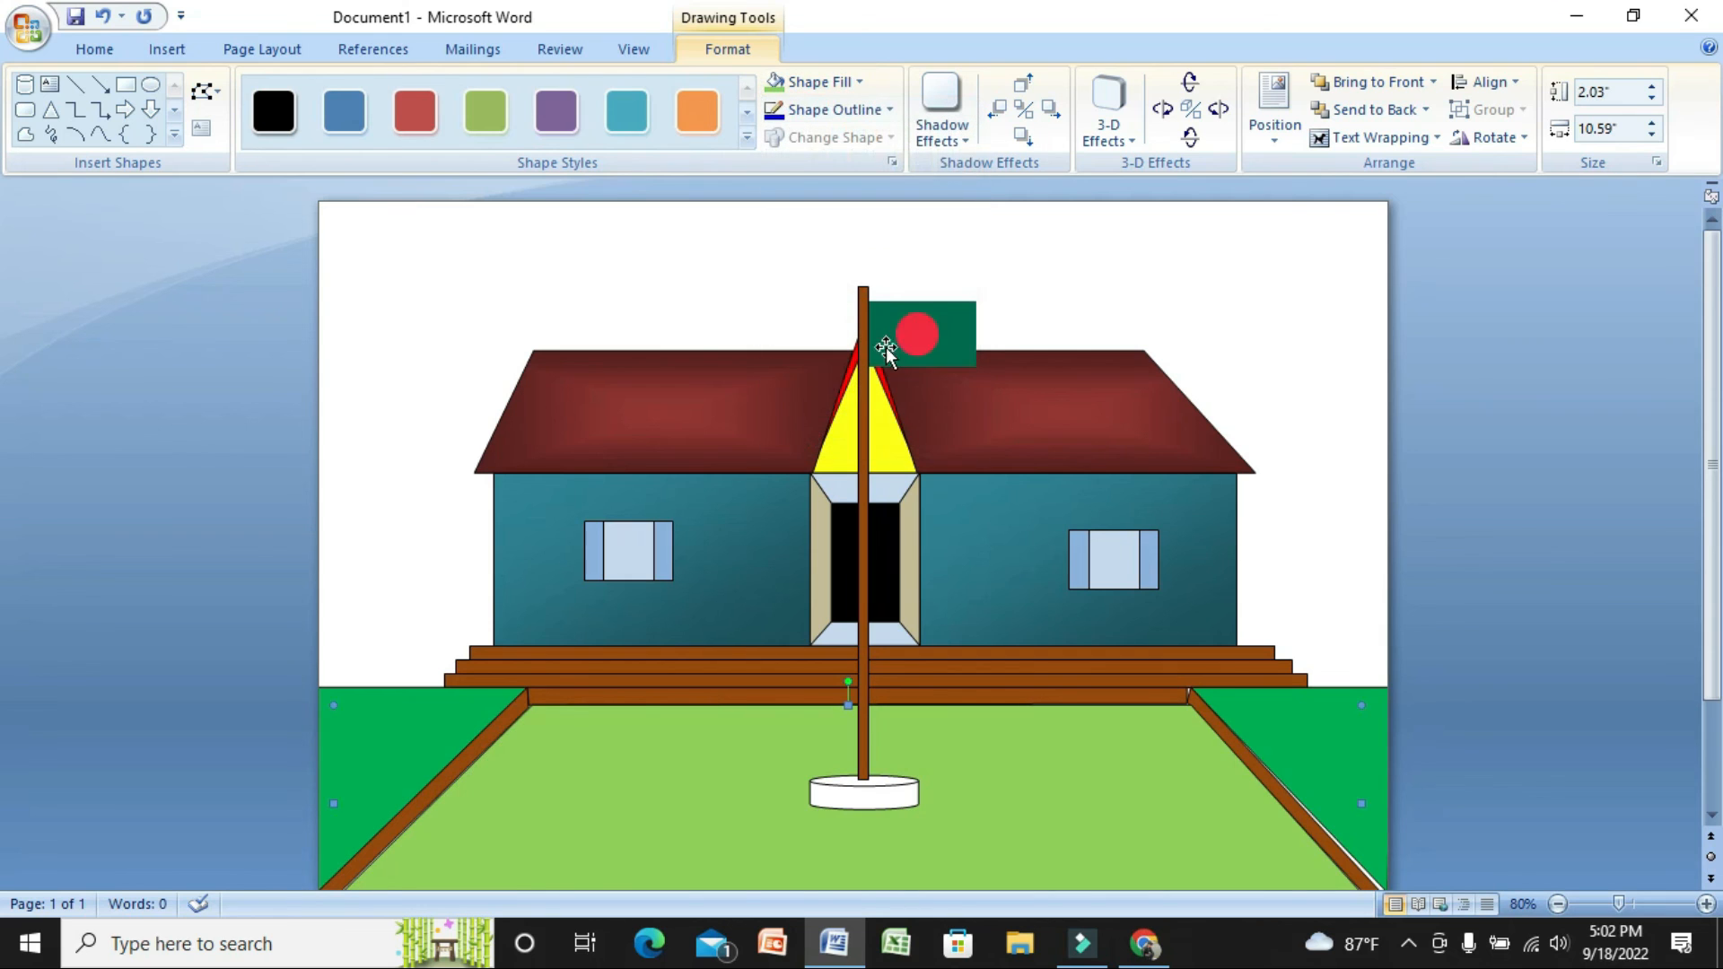
# Fill the cylindrical base of the flagpole with the darker 50% tan theme colour
pyautogui.click(881, 805)
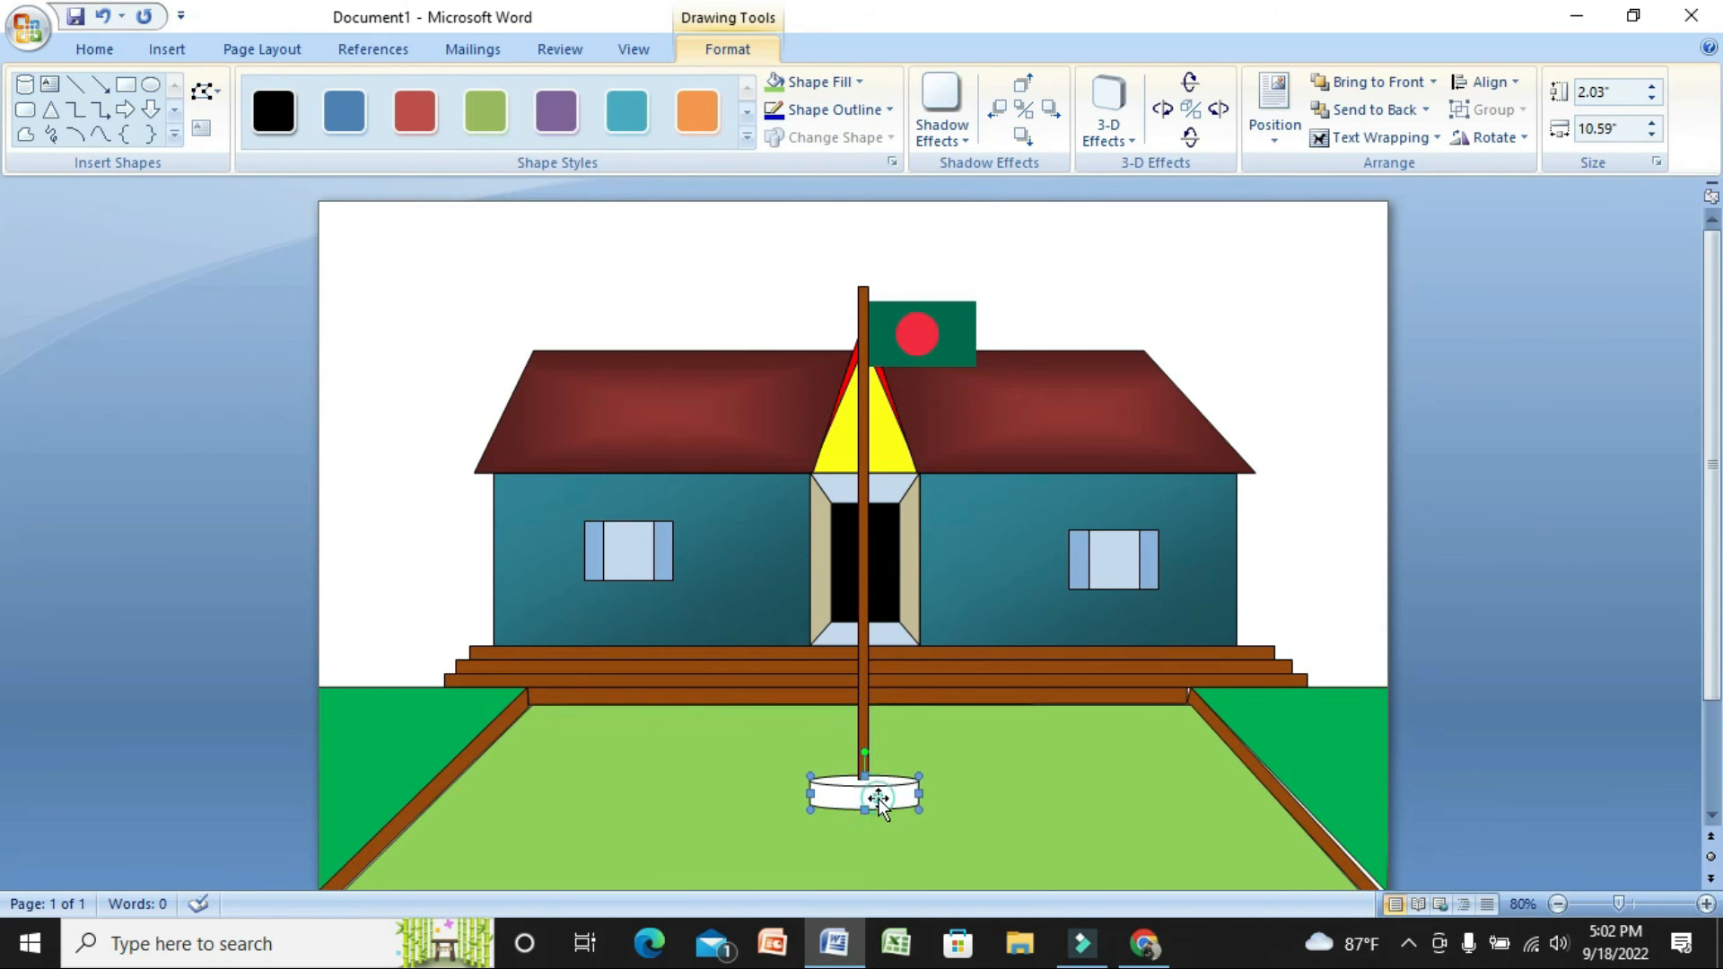
pyautogui.click(821, 84)
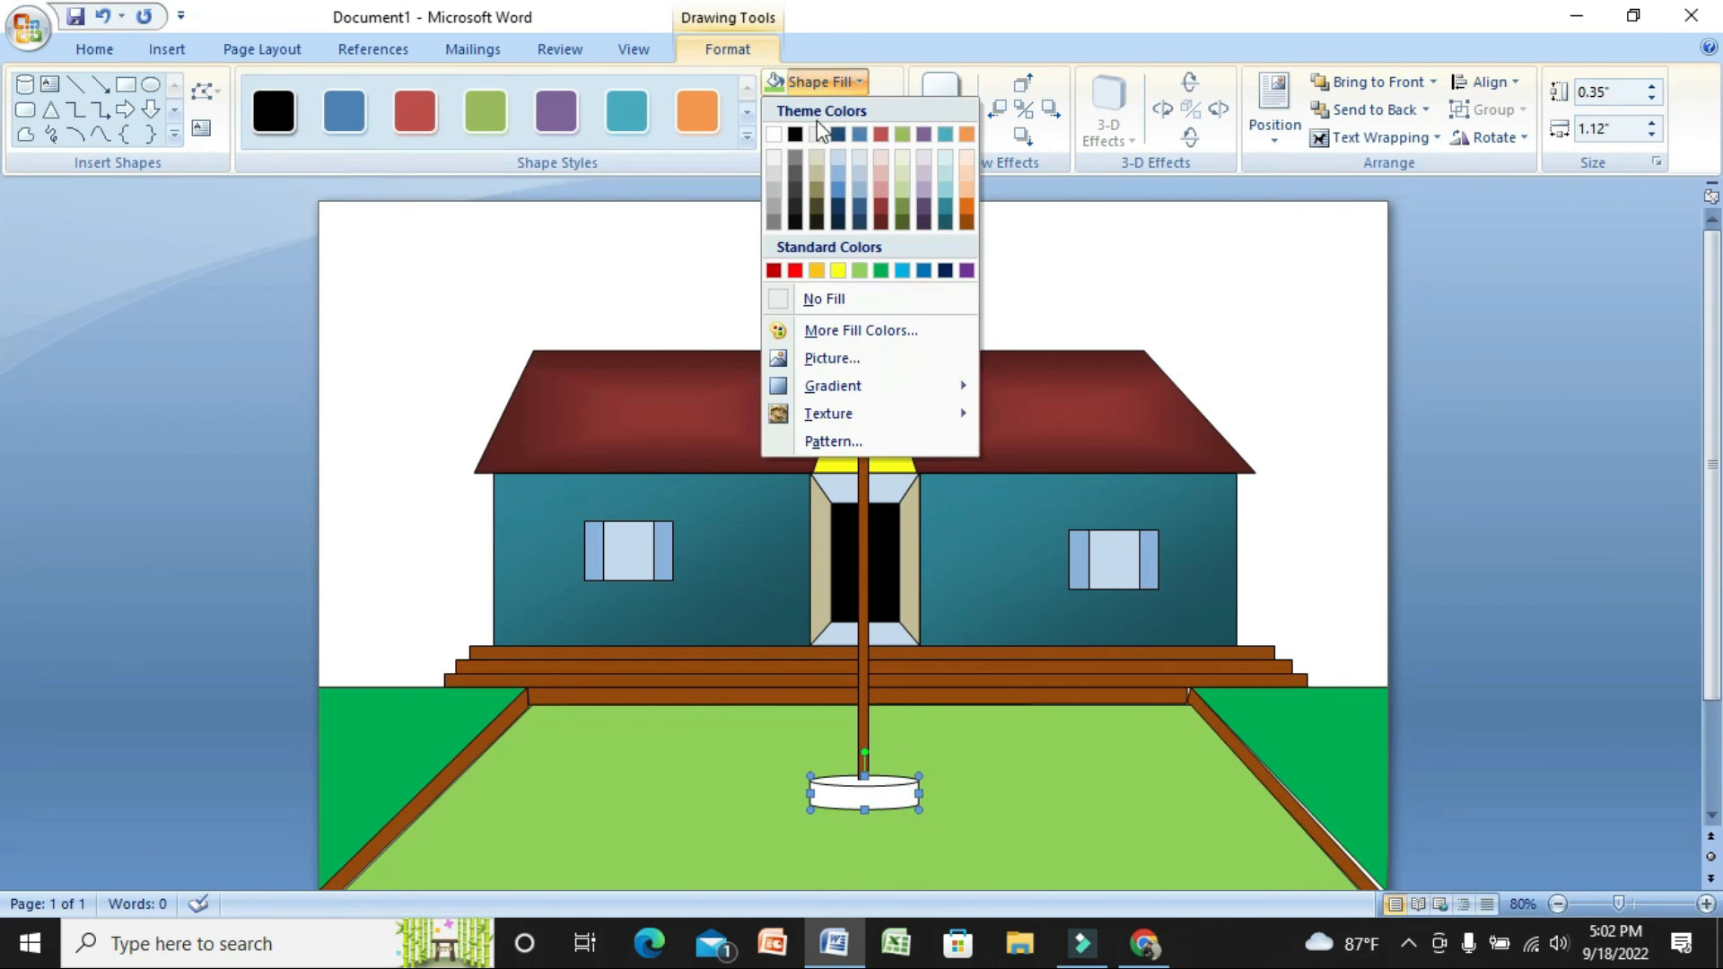
pyautogui.click(817, 187)
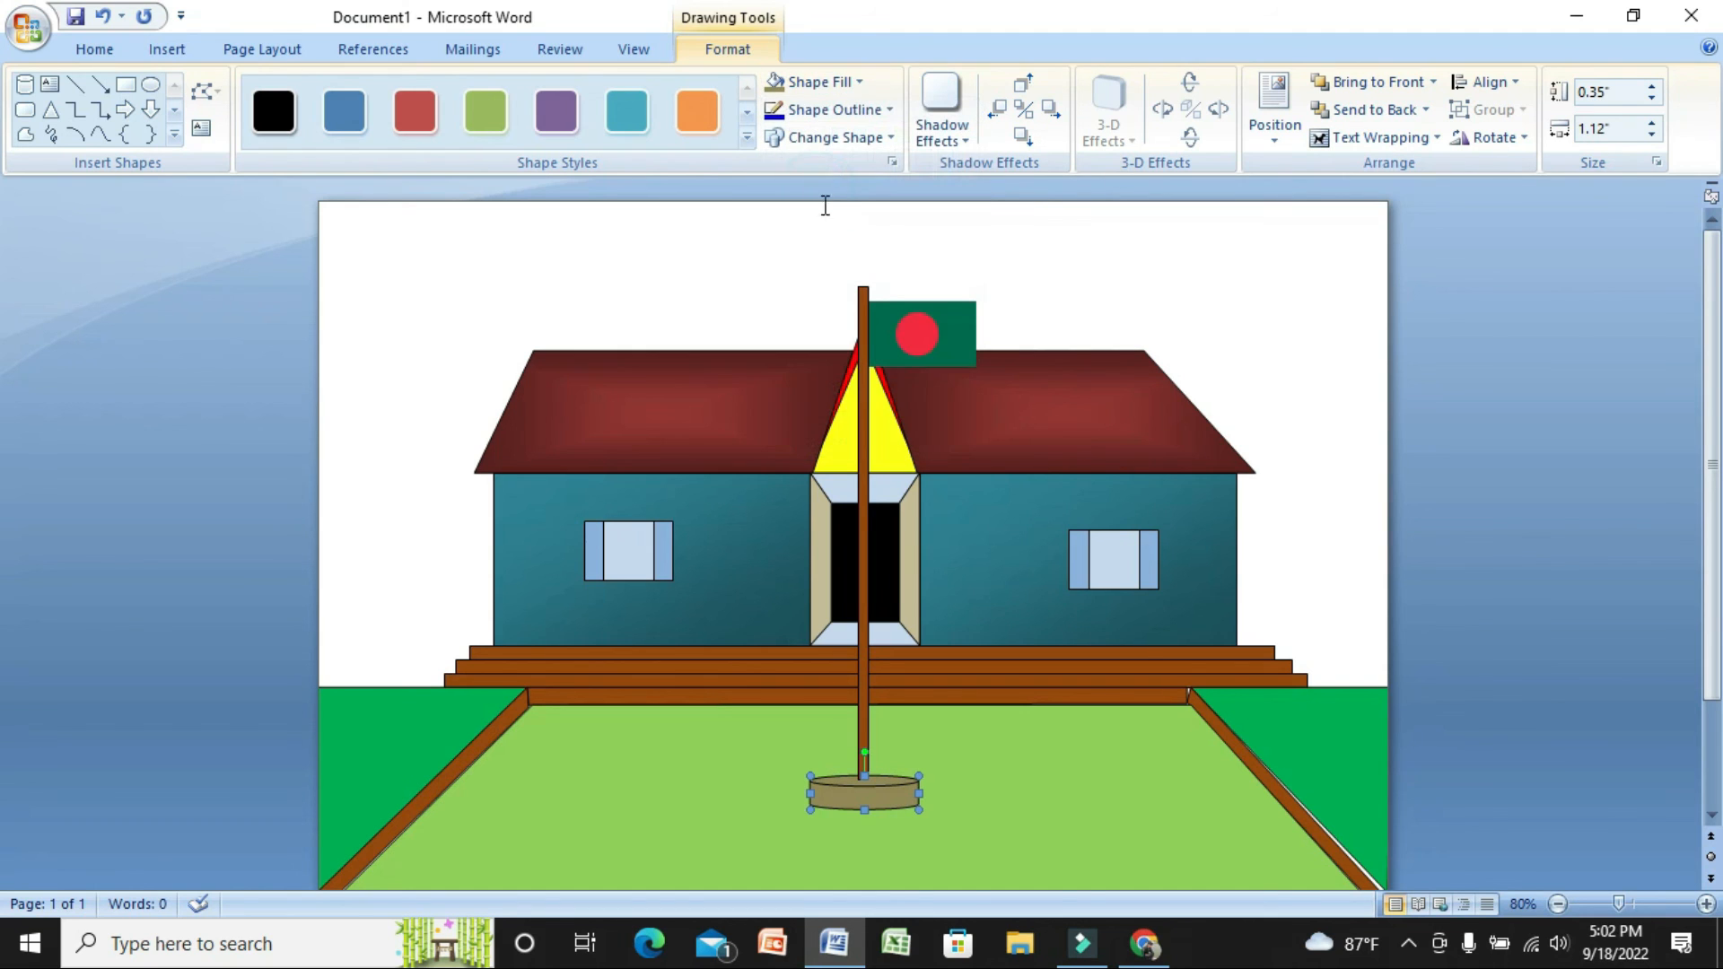
# Draw a sky rectangle across the full page width from the page's upper edge to the ground line, about 5.09" high and 11.05" wide
pyautogui.click(126, 84)
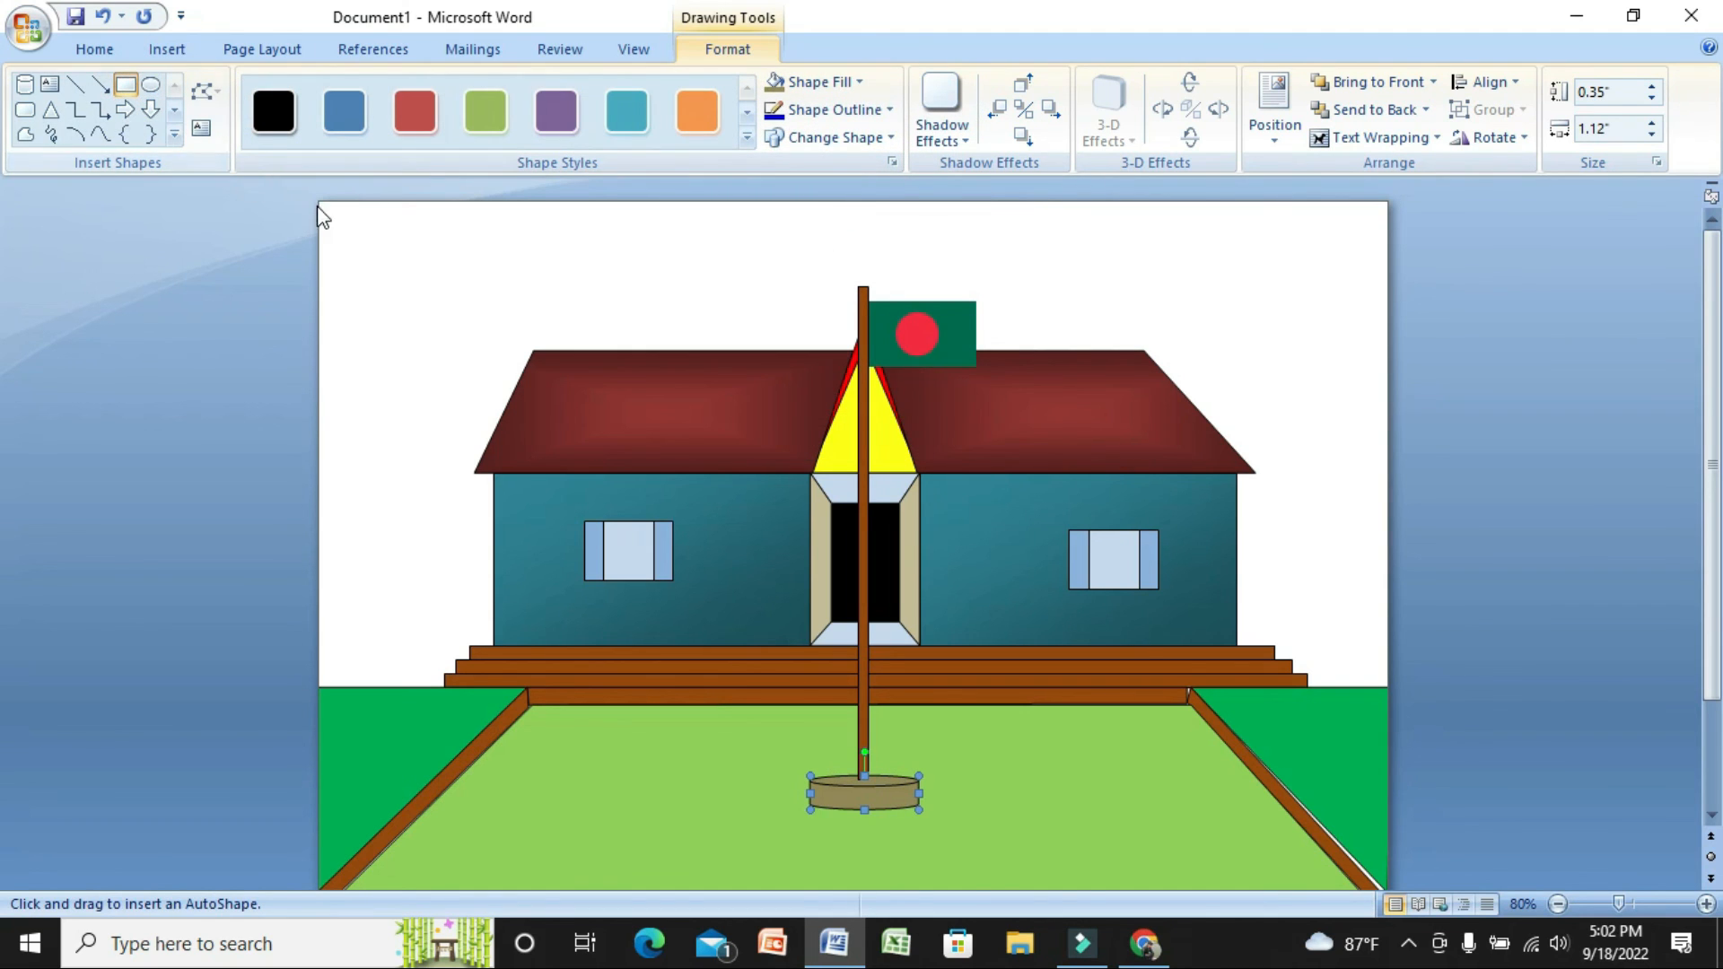
pyautogui.moveTo(319, 203); pyautogui.dragTo(325, 213)
pyautogui.moveTo(1052, 514); pyautogui.dragTo(1389, 688)
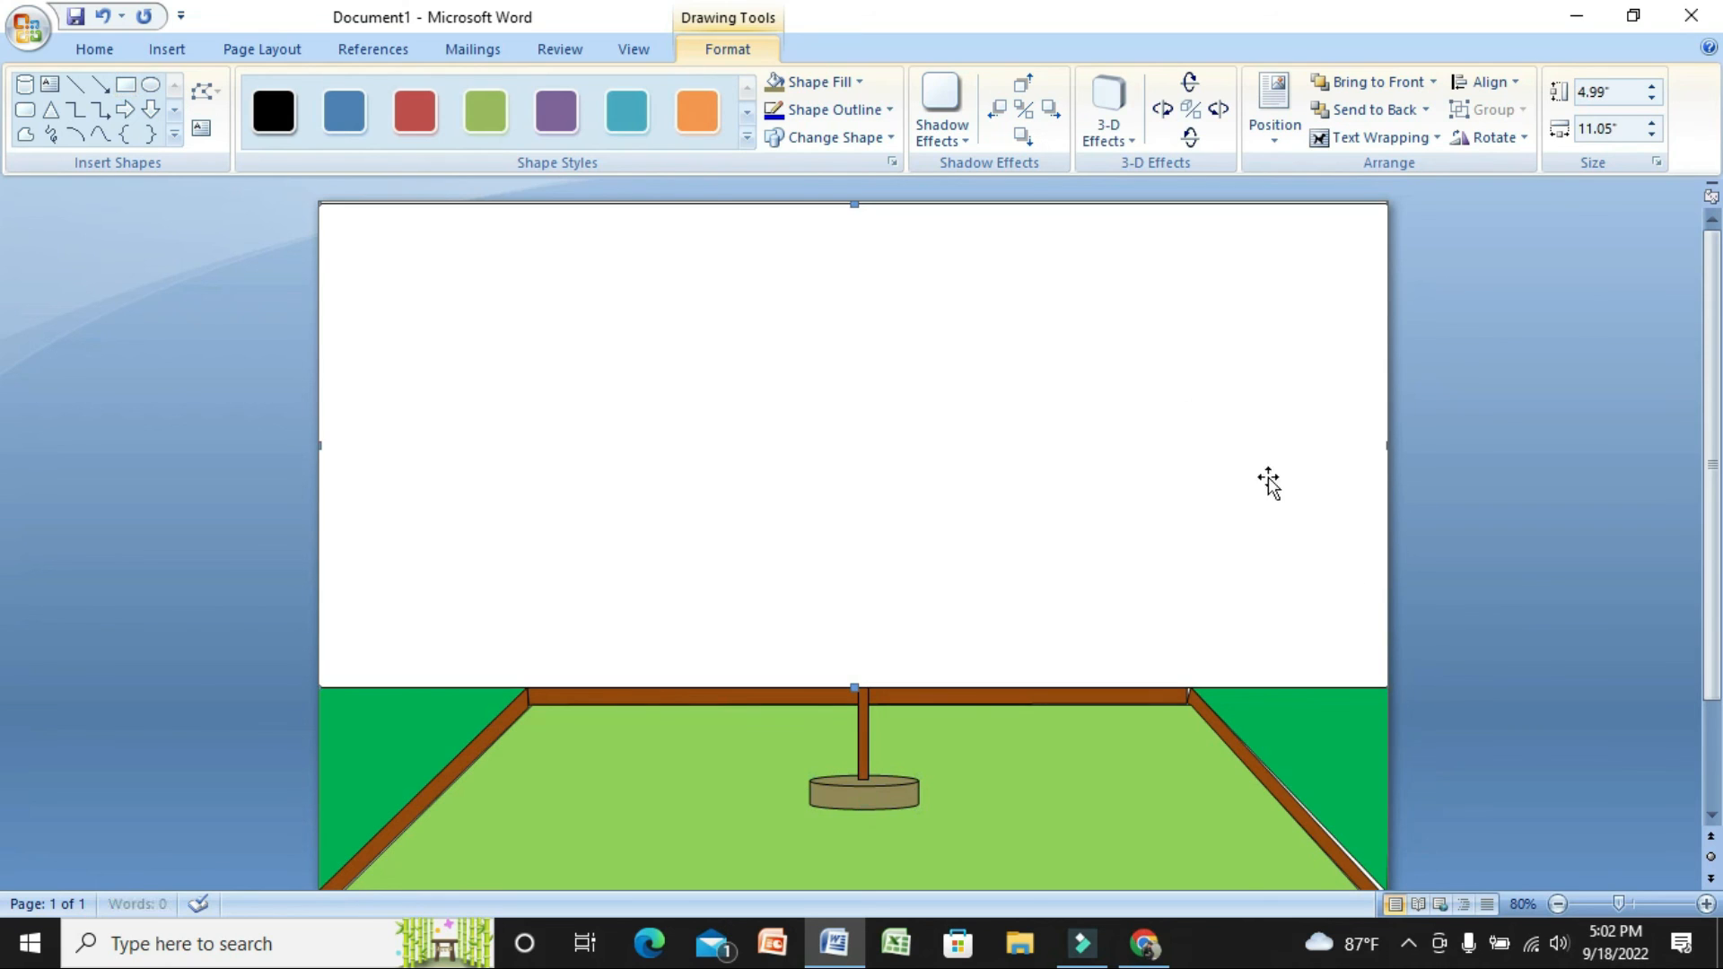
pyautogui.moveTo(857, 194); pyautogui.dragTo(857, 186)
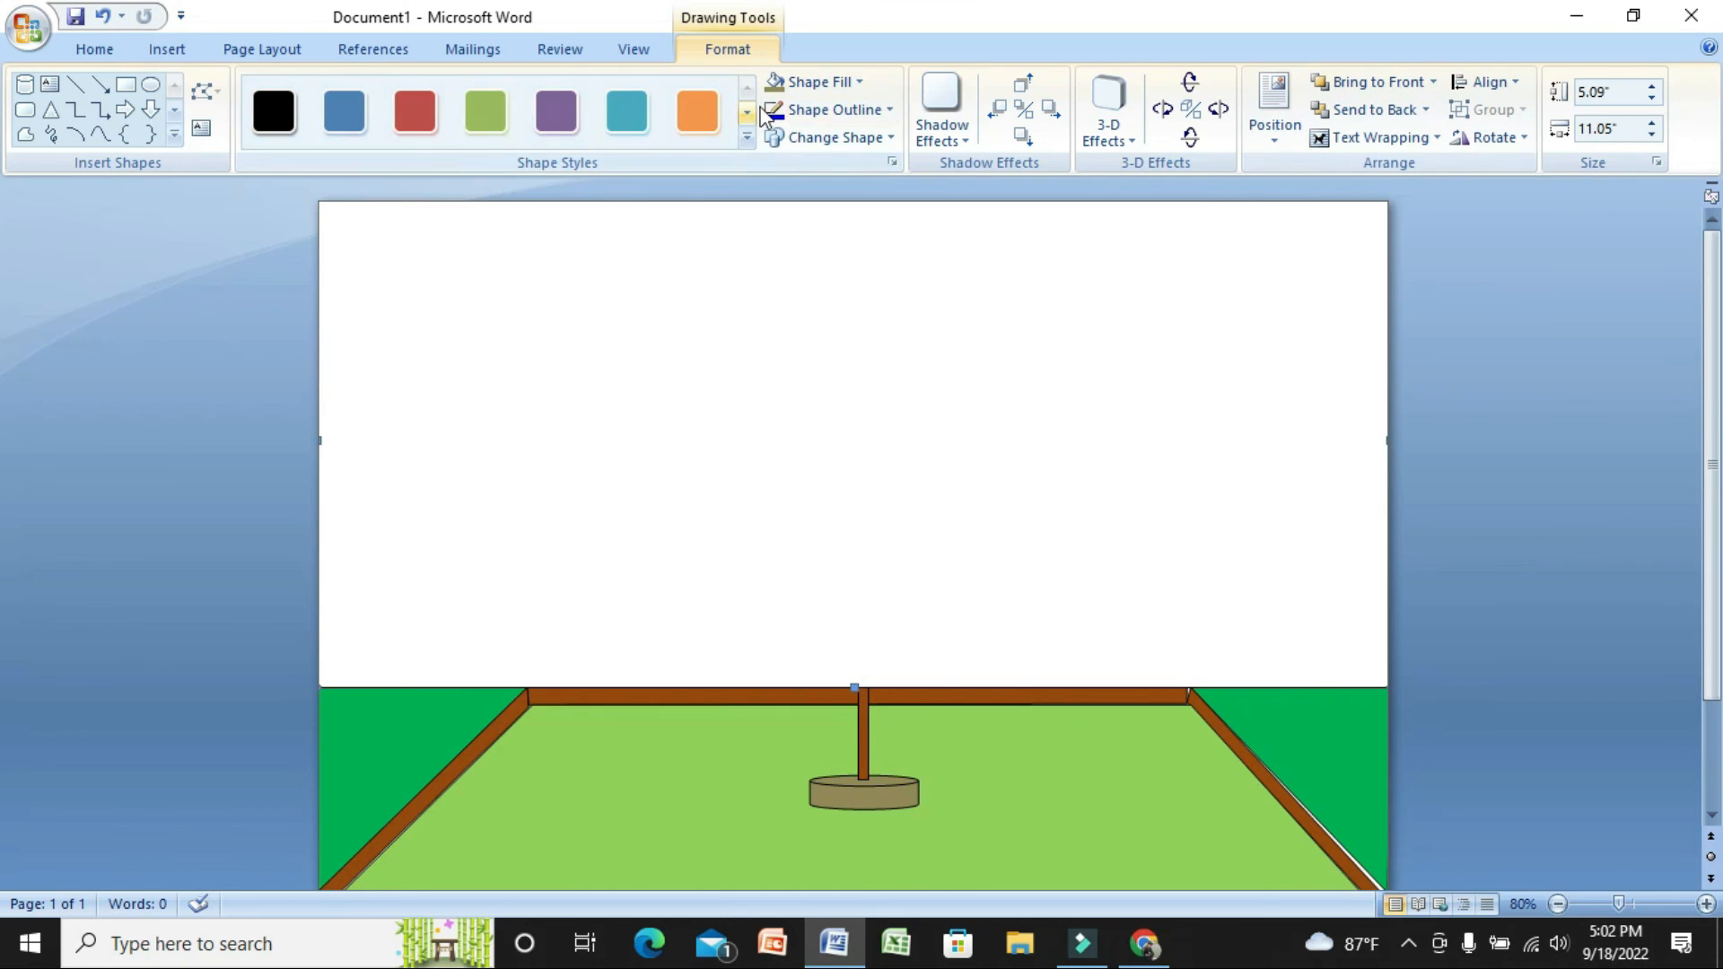
# Fill the sky rectangle with the lighter 40% aqua theme colour and send it to the back, behind the house and flag
pyautogui.click(805, 82)
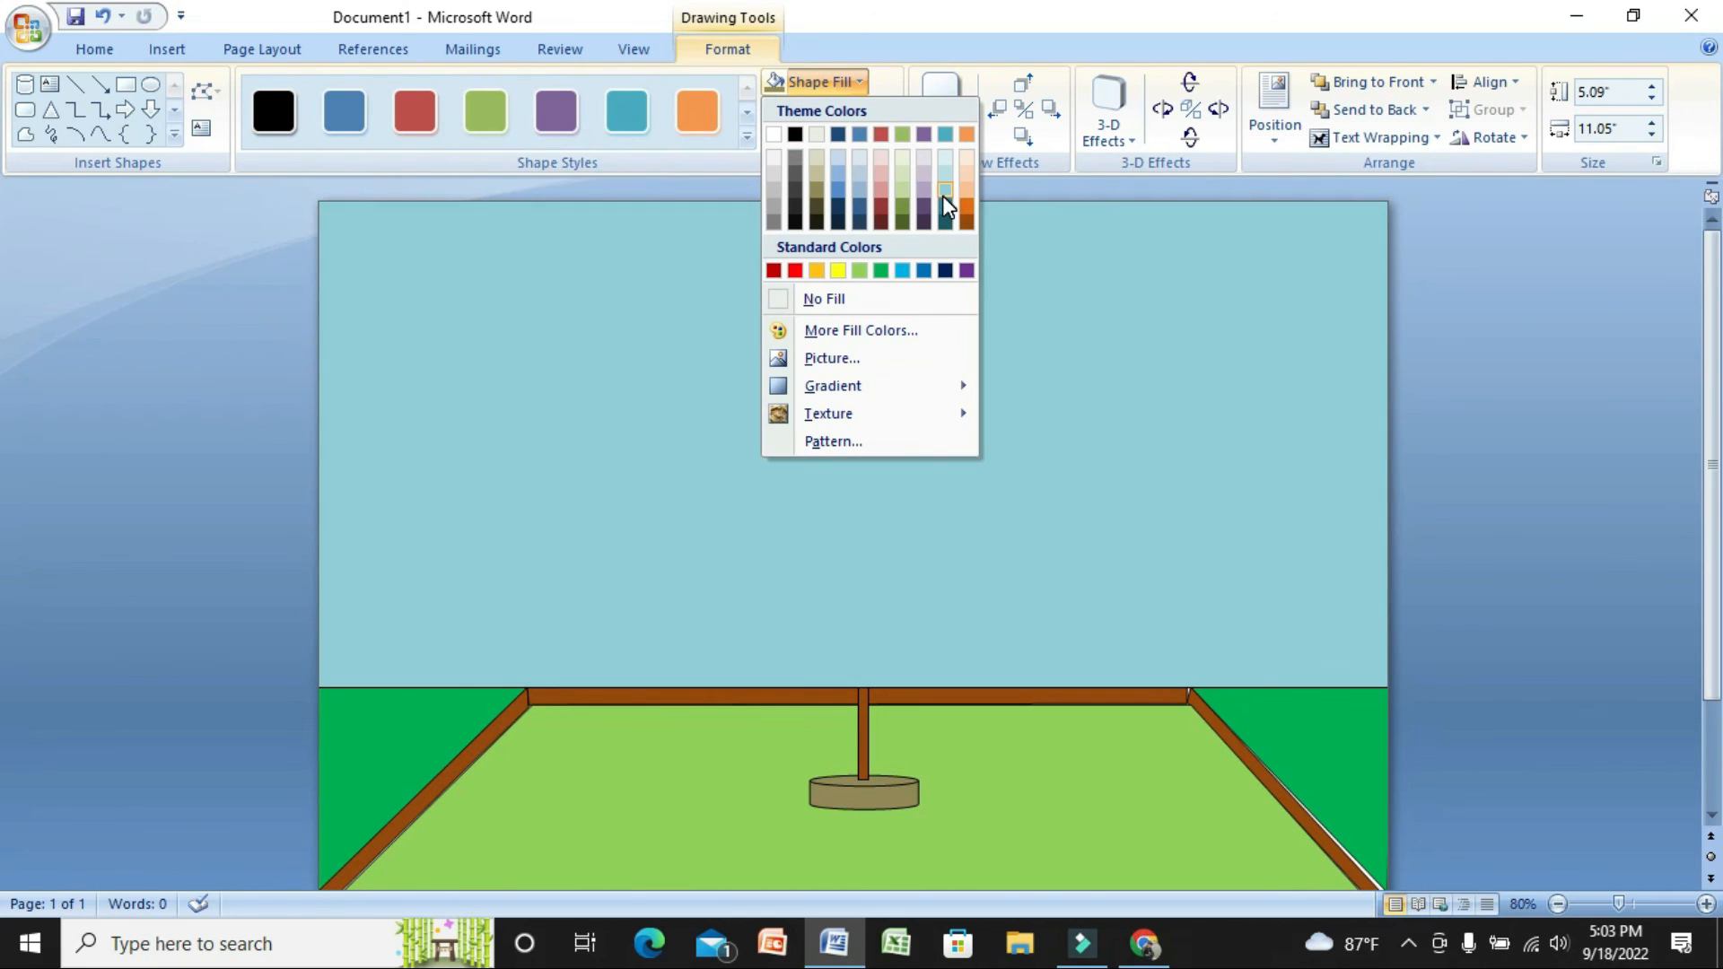
pyautogui.click(942, 195)
pyautogui.click(1121, 297)
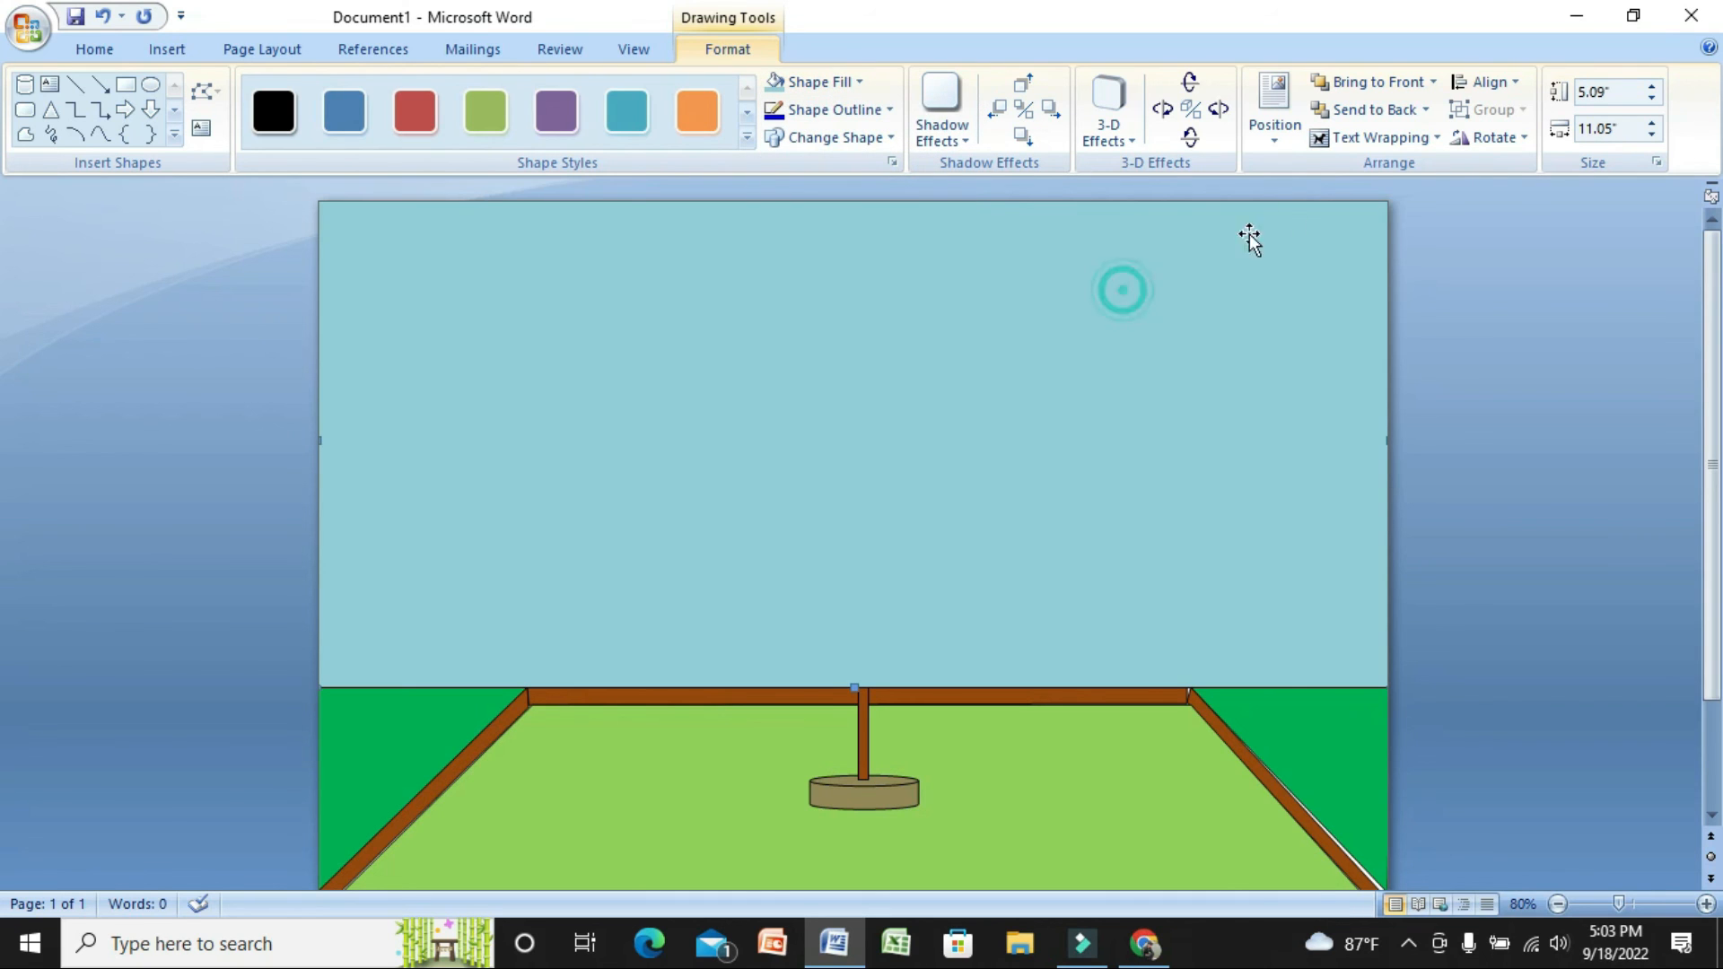
pyautogui.click(1370, 112)
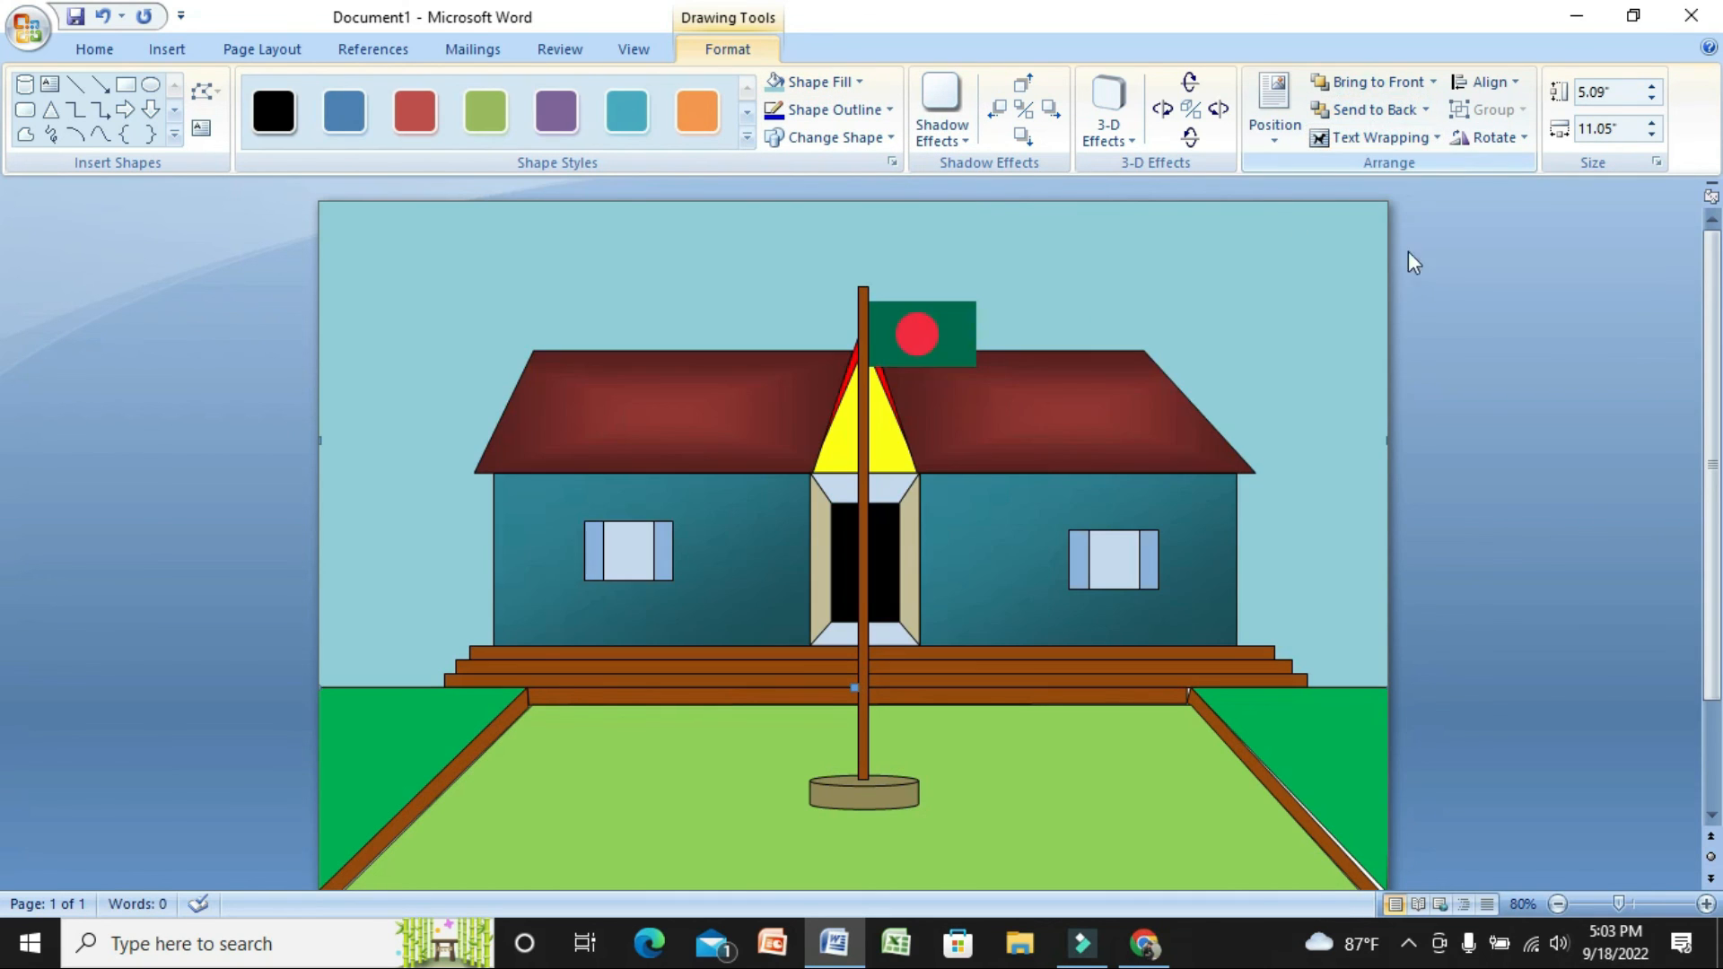
pyautogui.click(1483, 446)
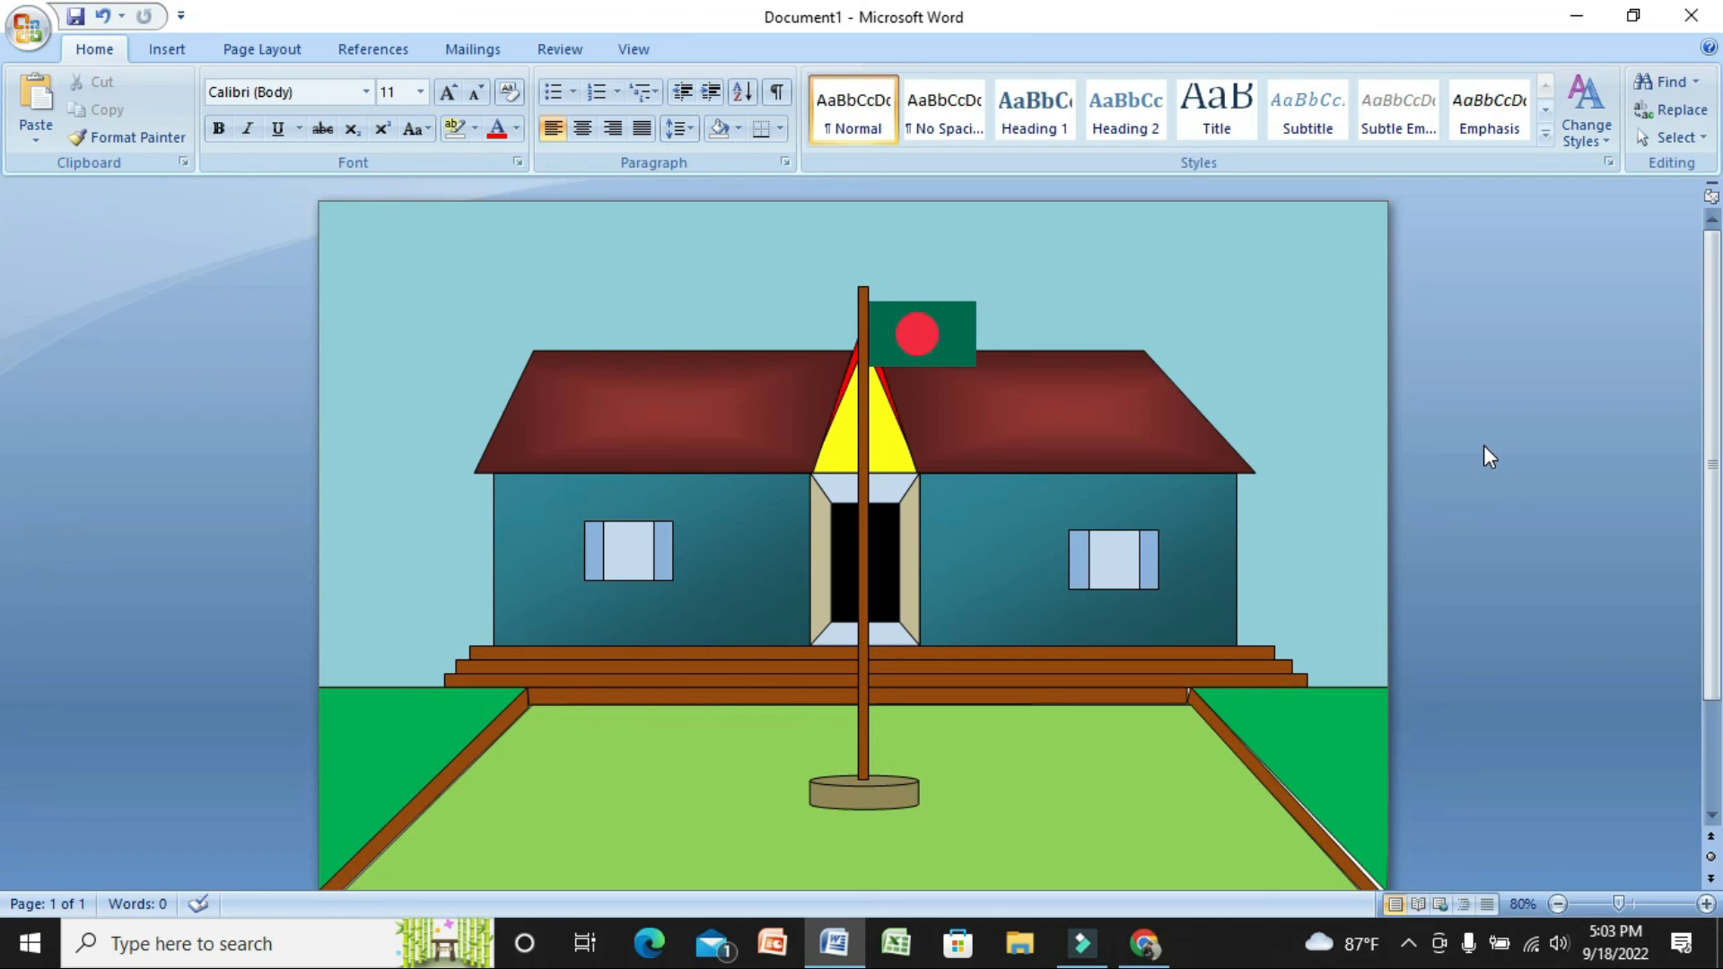